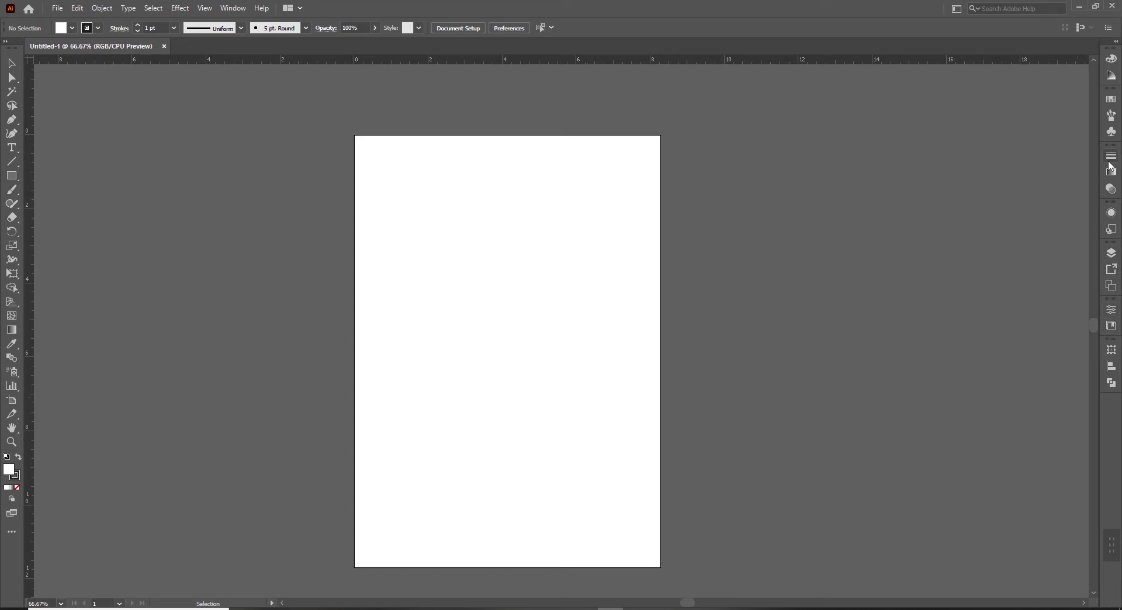
# - Show the document's layer list and lengthen its panel downward
pyautogui.click(1112, 383)
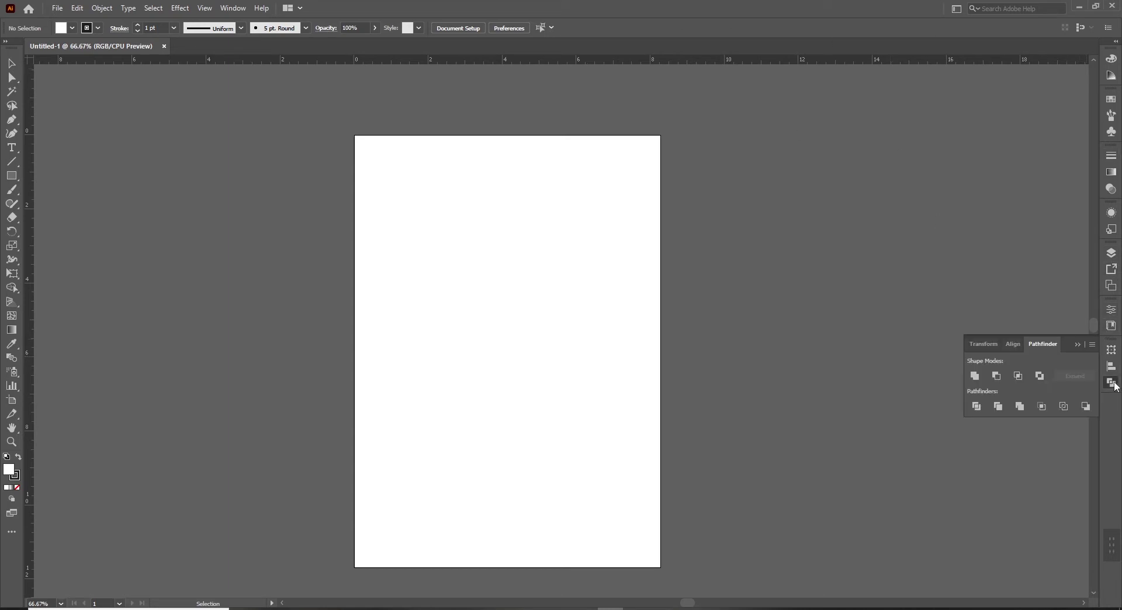
pyautogui.click(1111, 258)
pyautogui.moveTo(1038, 366); pyautogui.dragTo(1037, 575)
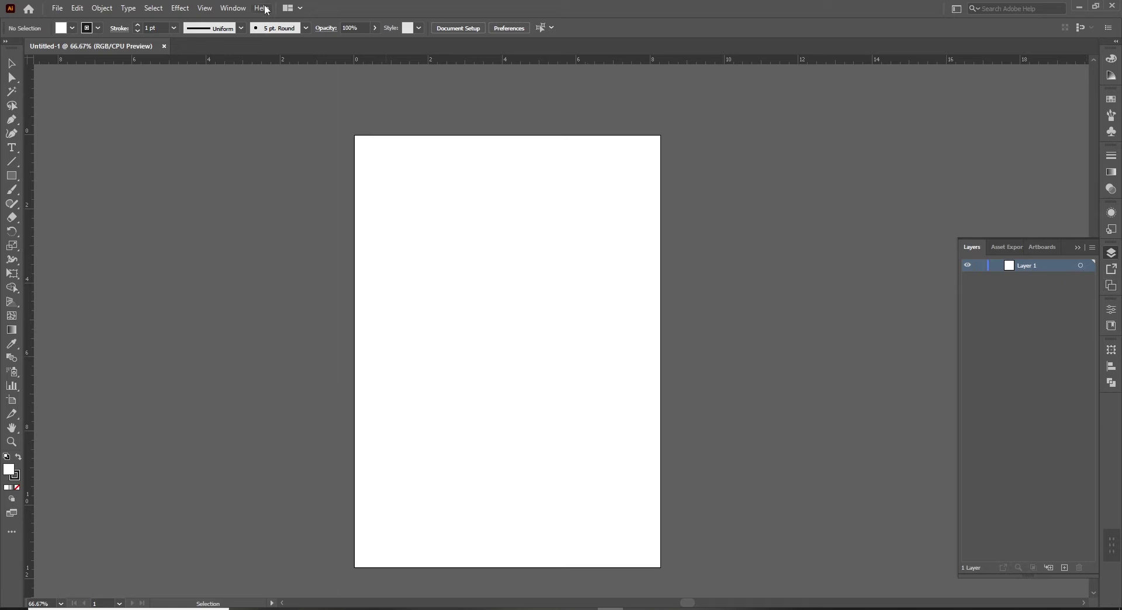
# - Hide the Layers panel and show it again
pyautogui.click(233, 9)
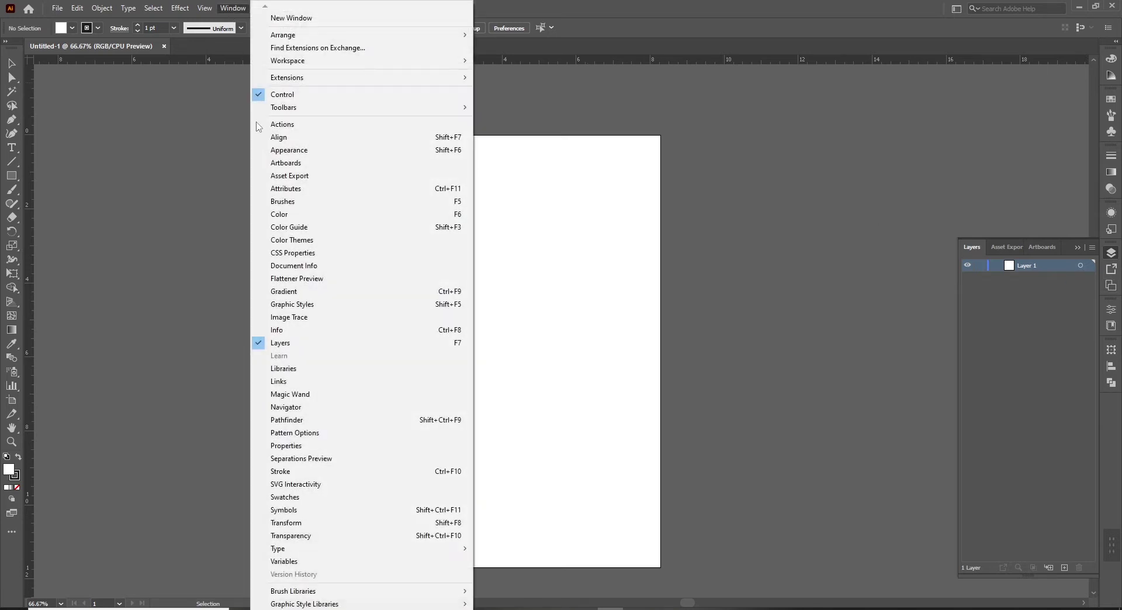
pyautogui.click(271, 347)
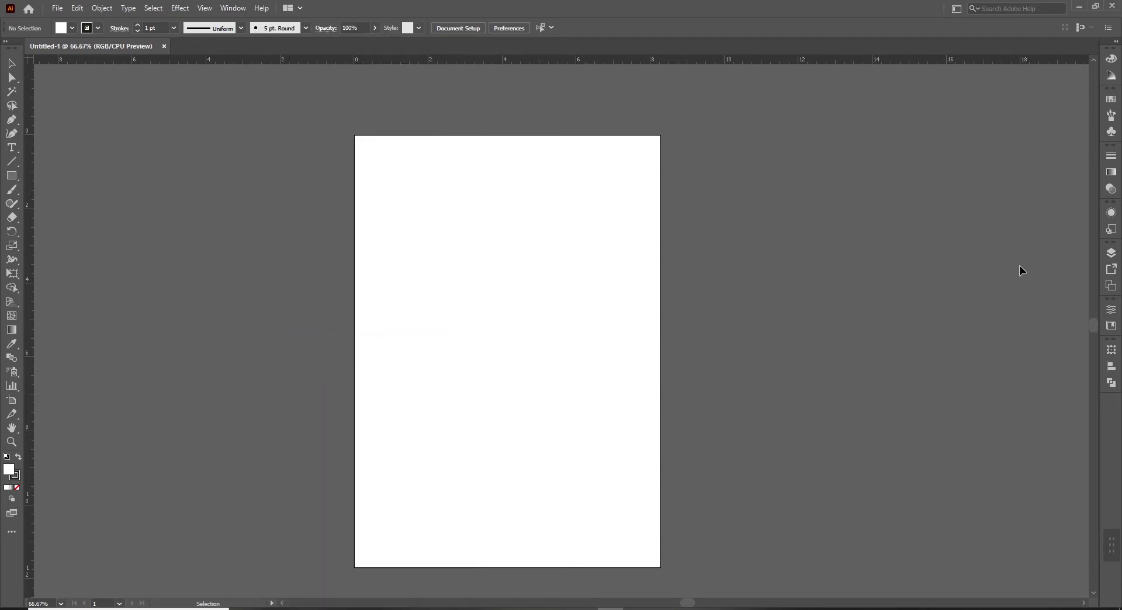
pyautogui.click(235, 9)
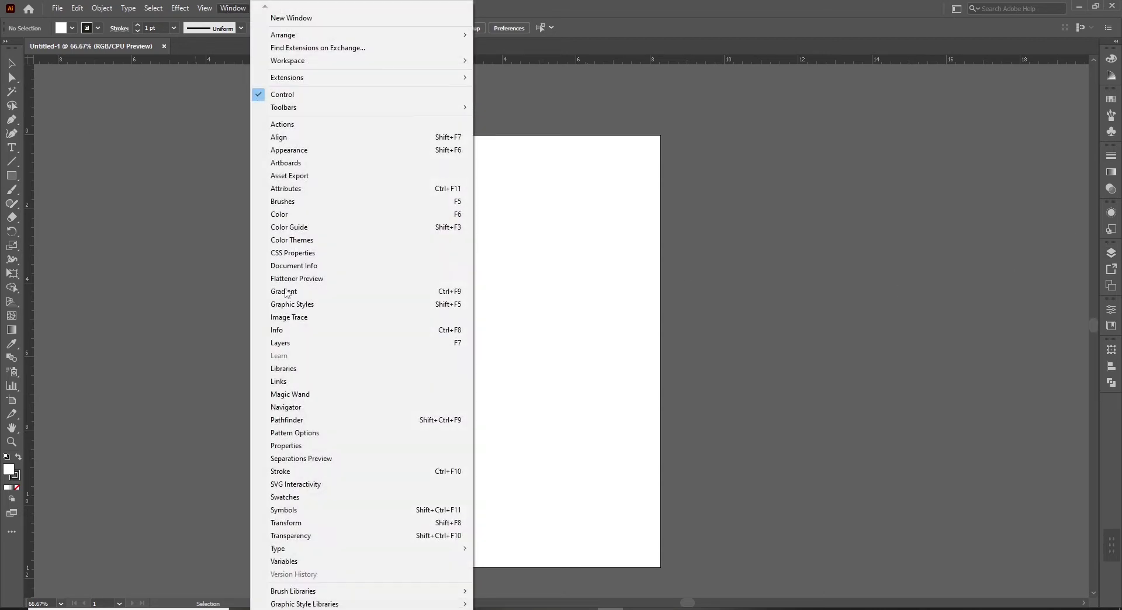
pyautogui.click(287, 345)
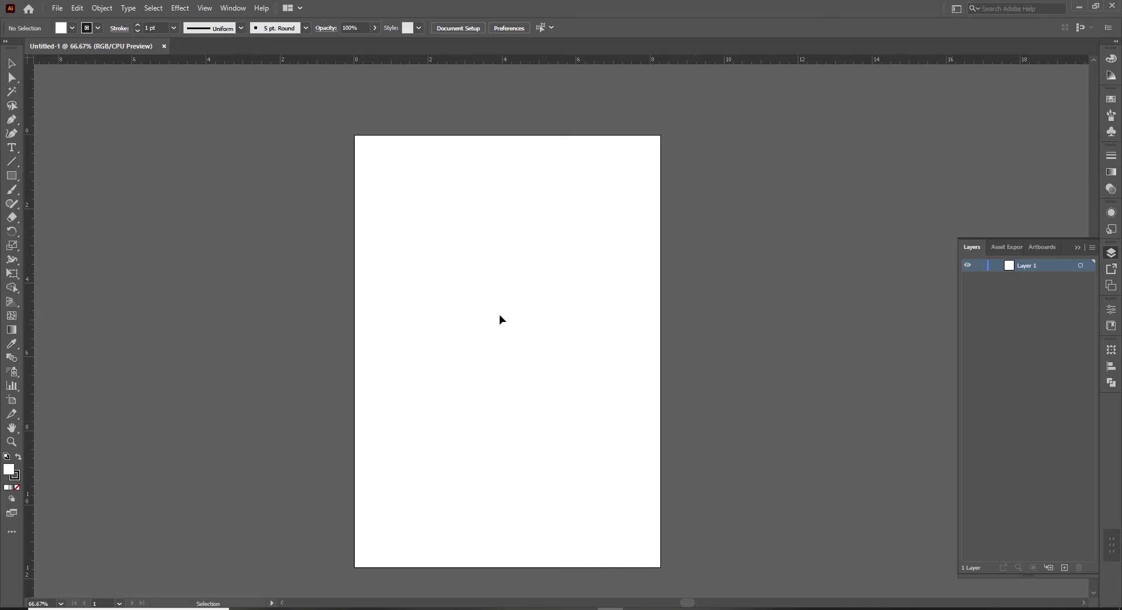
# - Draw a circle about 3.52 in across in the artboard's upper half and expand Layer 1 to list its objects
pyautogui.press('l')
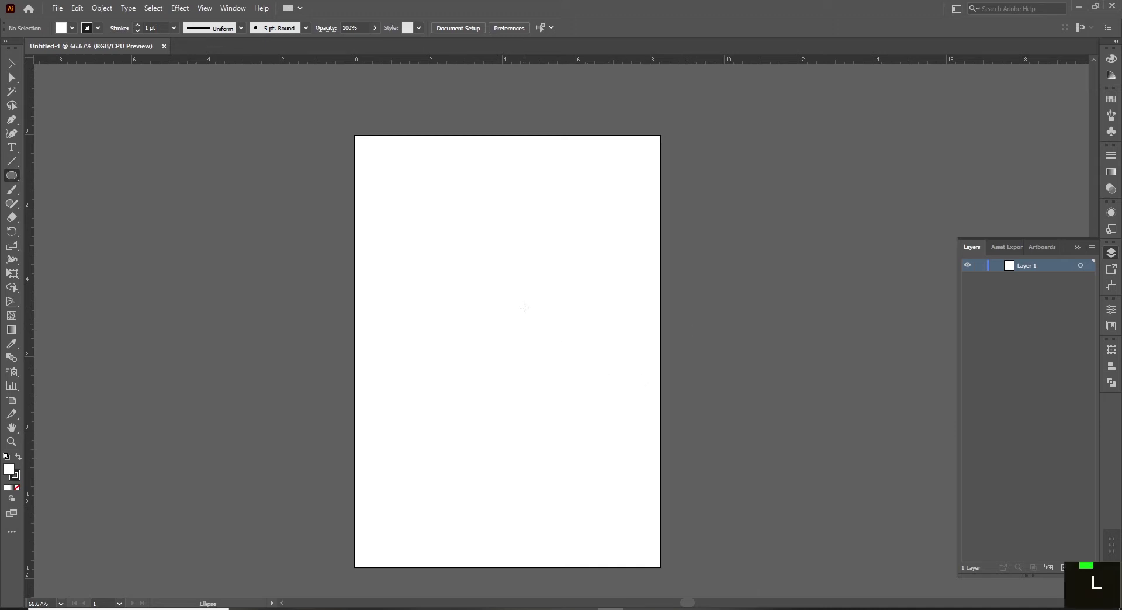
pyautogui.moveTo(406, 205); pyautogui.dragTo(535, 335)
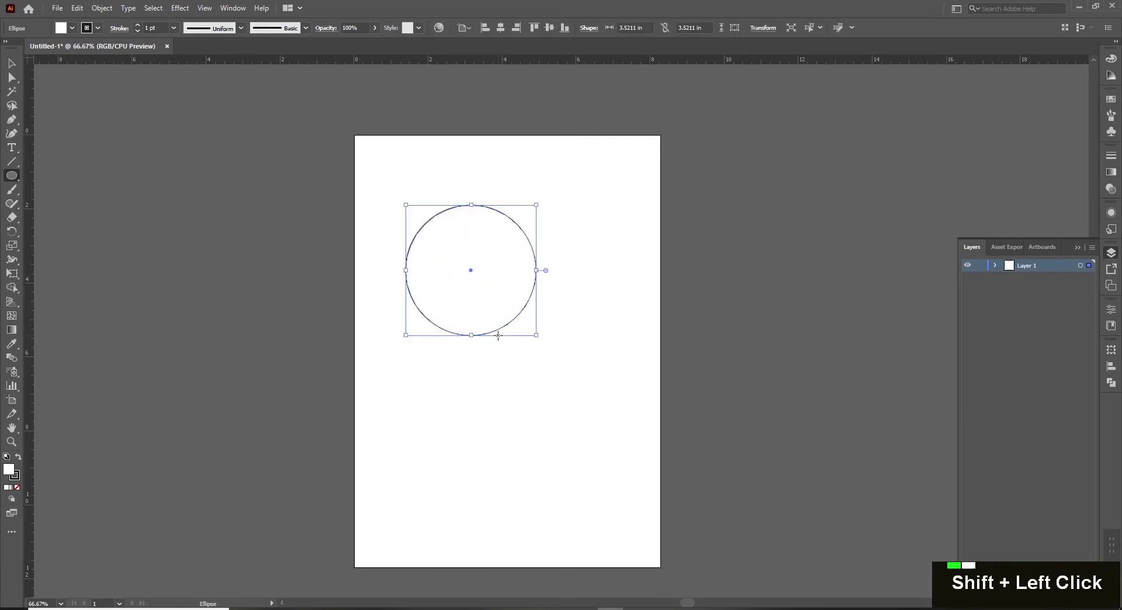
pyautogui.press('v')
pyautogui.click(548, 321)
pyautogui.click(527, 307)
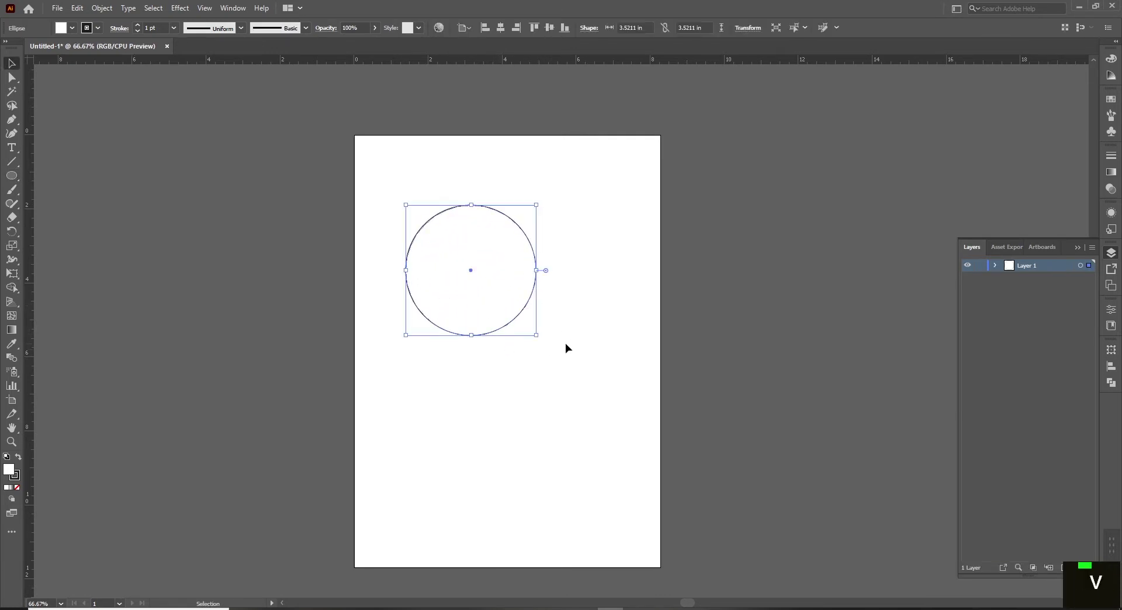
pyautogui.click(994, 266)
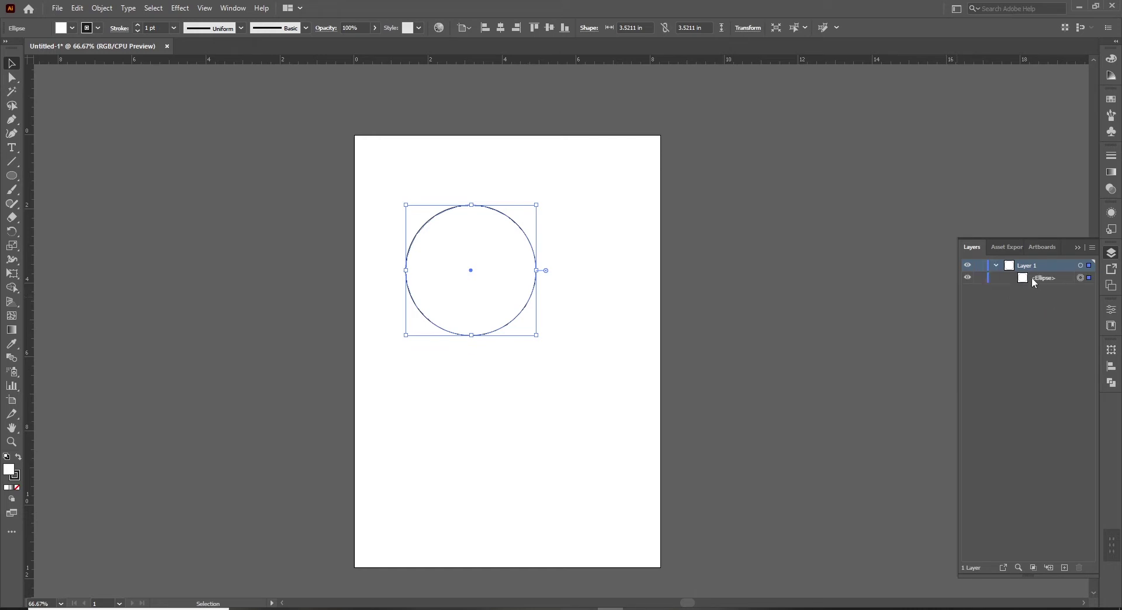
pyautogui.click(594, 306)
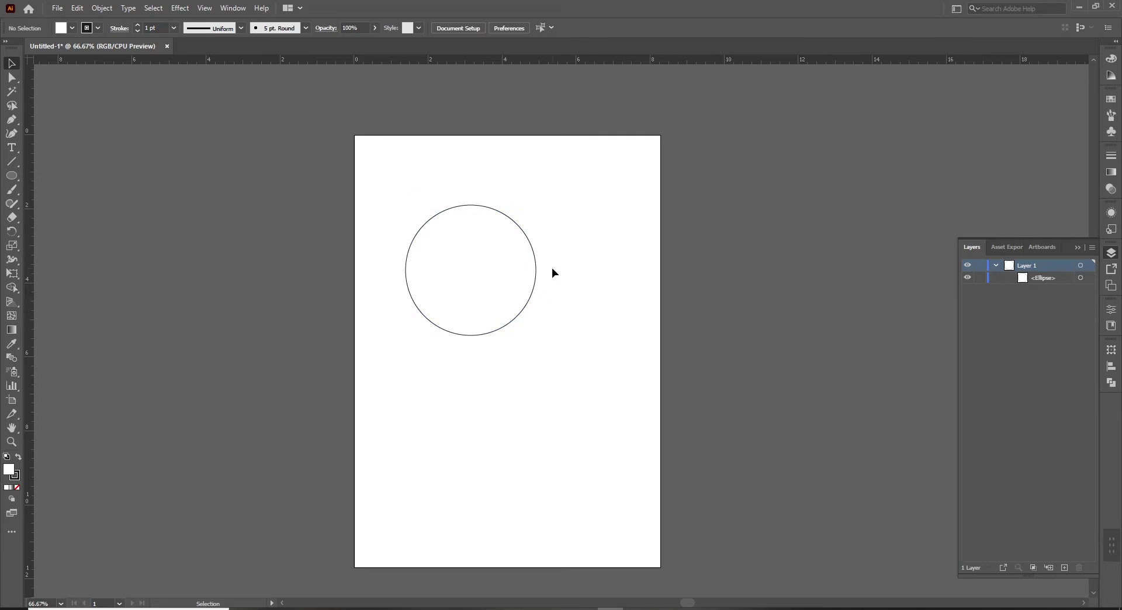
# - Undo the circle and redo it
pyautogui.hotkey('ctrl', 'z')
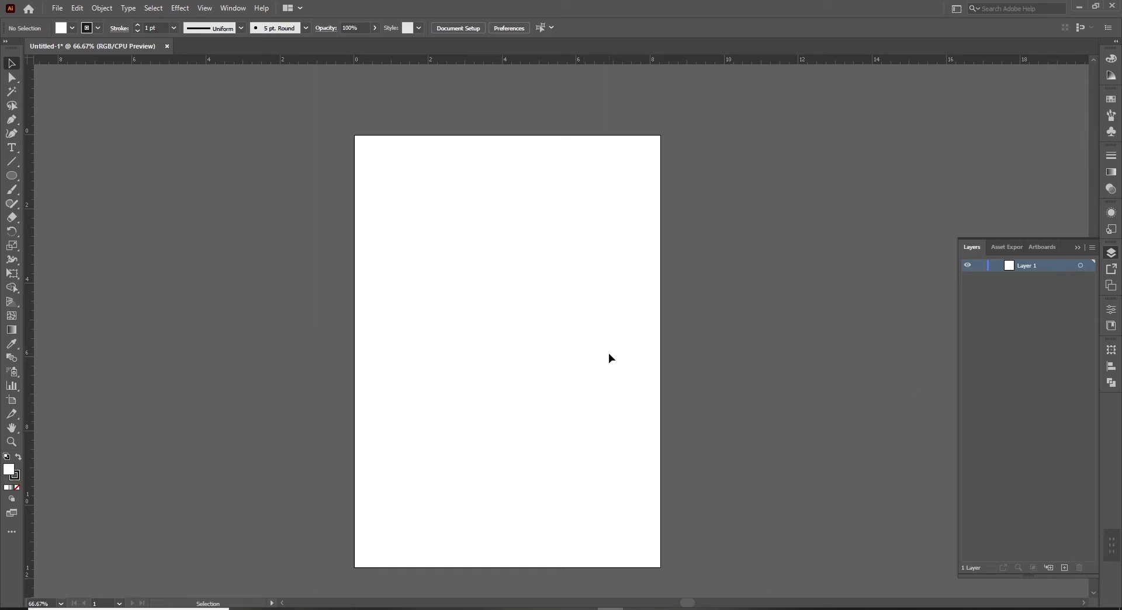
pyautogui.hotkey('ctrl', 'shift', 'z')
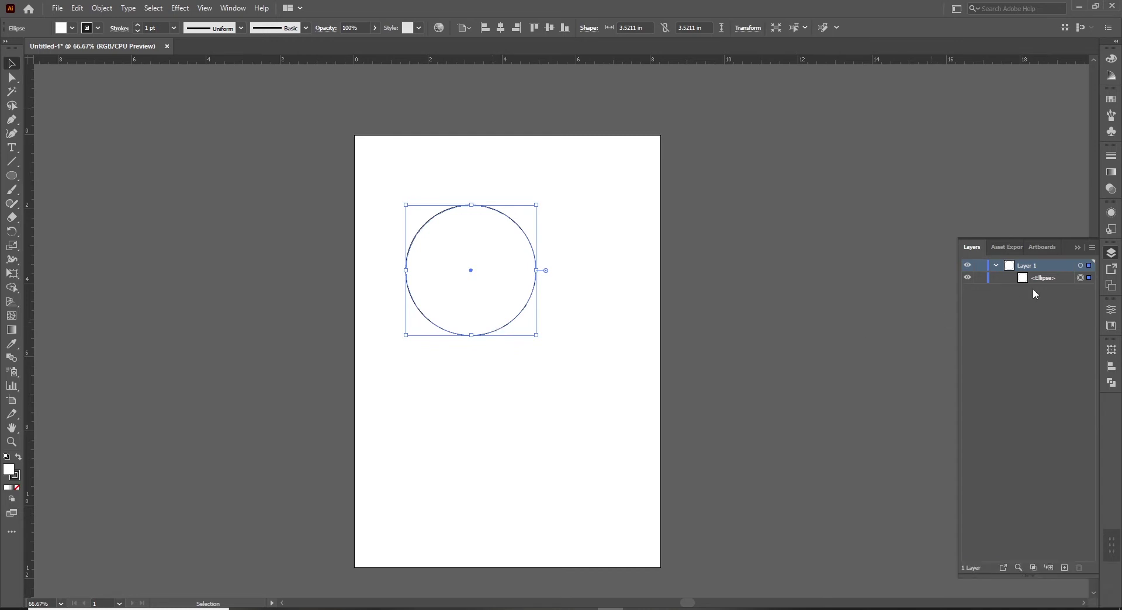
# - Draw four more ellipses around the first circle and a circle about 4.14 in across overlapping the artboard's upper right edge
pyautogui.click(505, 404)
pyautogui.press('l')
pyautogui.moveTo(549, 225)
pyautogui.mouseDown()
pyautogui.moveTo(621, 379)
pyautogui.moveTo(612, 403)
pyautogui.mouseUp()
pyautogui.moveTo(464, 375); pyautogui.dragTo(586, 481)
pyautogui.moveTo(417, 306)
pyautogui.mouseDown()
pyautogui.moveTo(452, 363)
pyautogui.moveTo(564, 462)
pyautogui.mouseUp()
pyautogui.moveTo(382, 255); pyautogui.dragTo(491, 382)
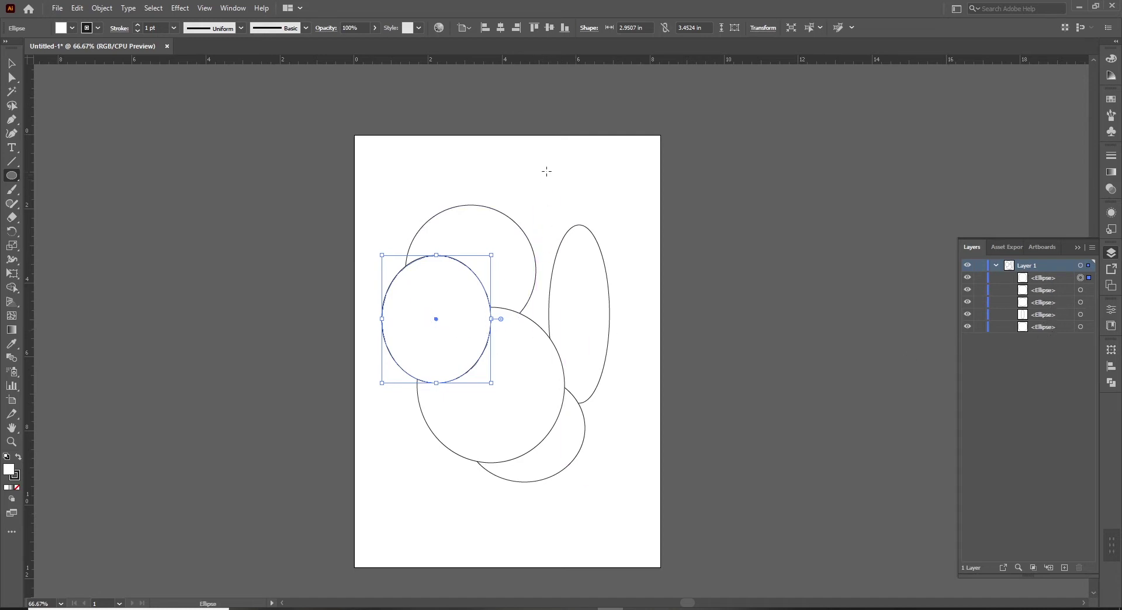
pyautogui.moveTo(561, 150); pyautogui.dragTo(693, 303)
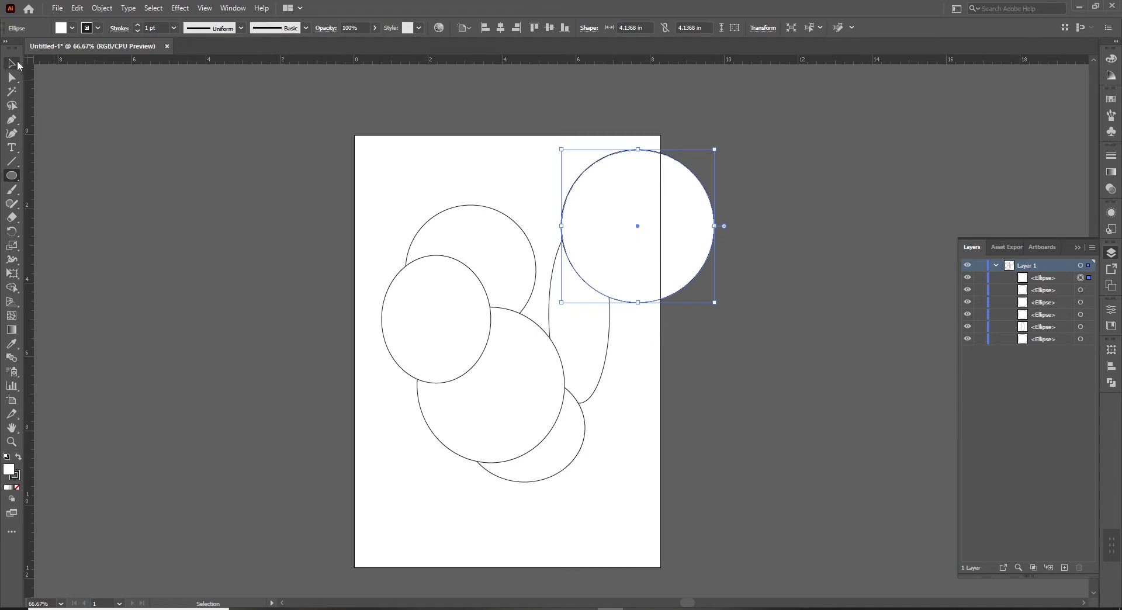
pyautogui.click(524, 246)
pyautogui.click(589, 330)
# - Select all the ellipses on the artboard and delete them
pyautogui.click(13, 64)
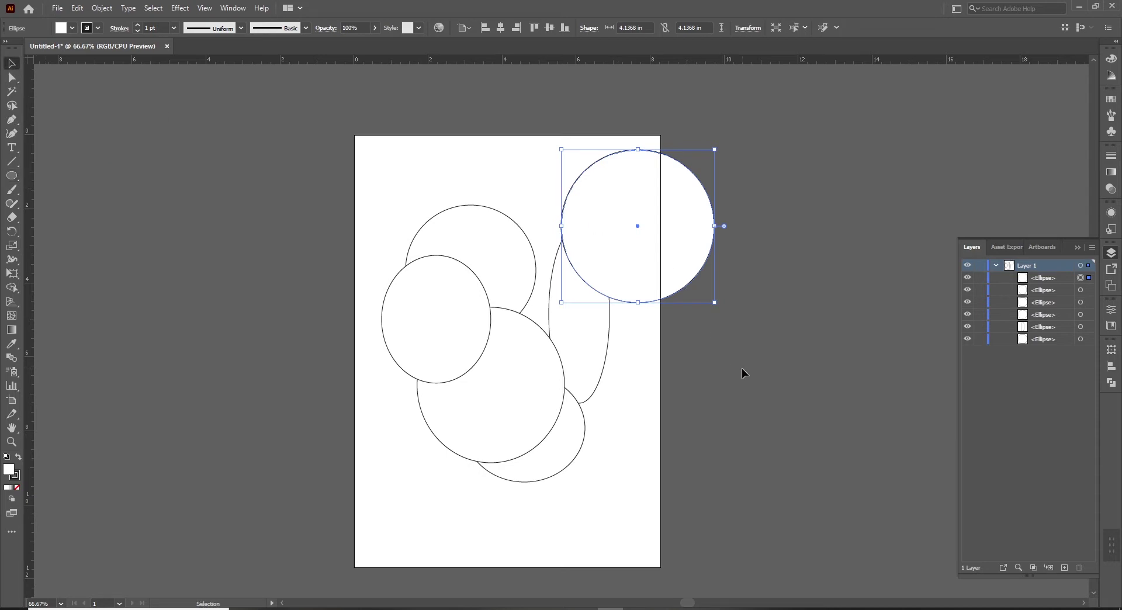
pyautogui.moveTo(384, 155); pyautogui.dragTo(691, 478)
pyautogui.press('Delete')
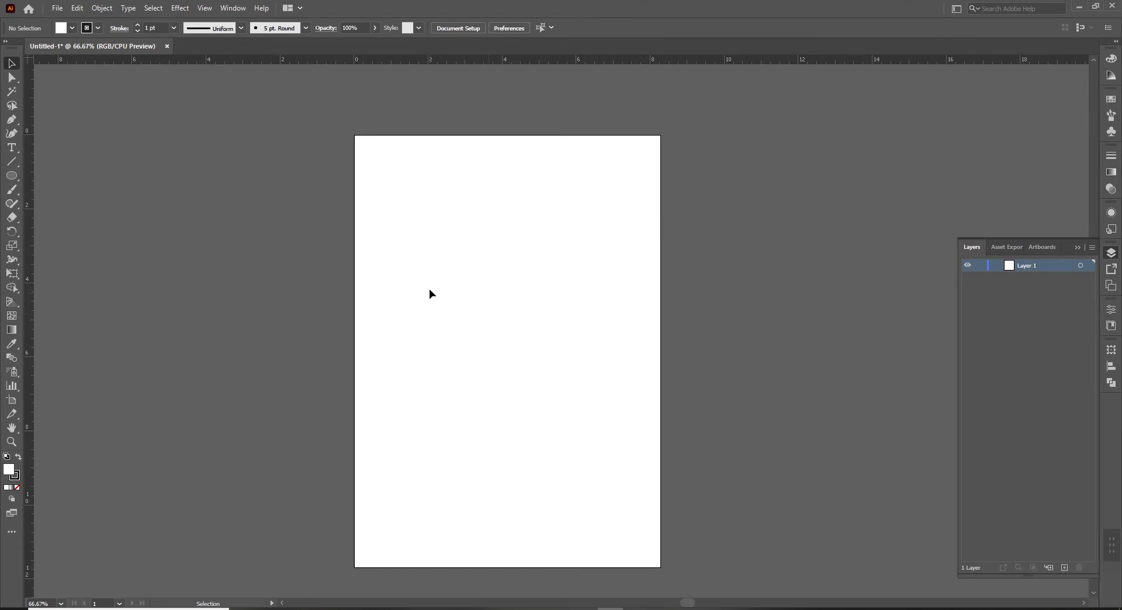
# - Draw a circle about 3.43 in across in the artboard's upper left area and fill it with red
pyautogui.press('l')
pyautogui.moveTo(397, 202); pyautogui.dragTo(524, 329)
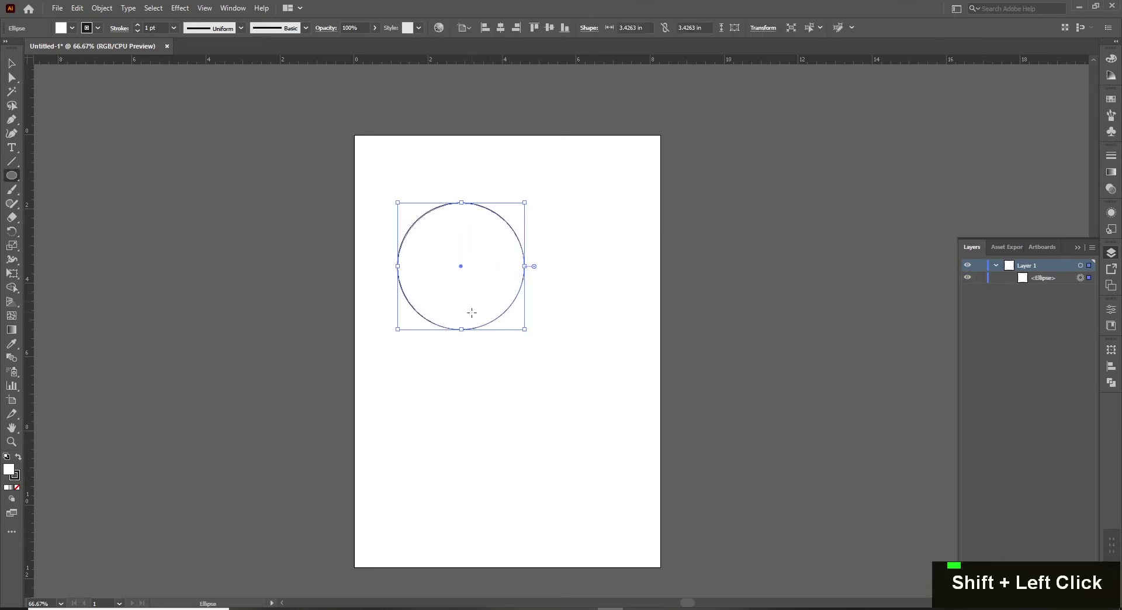
pyautogui.click(1112, 59)
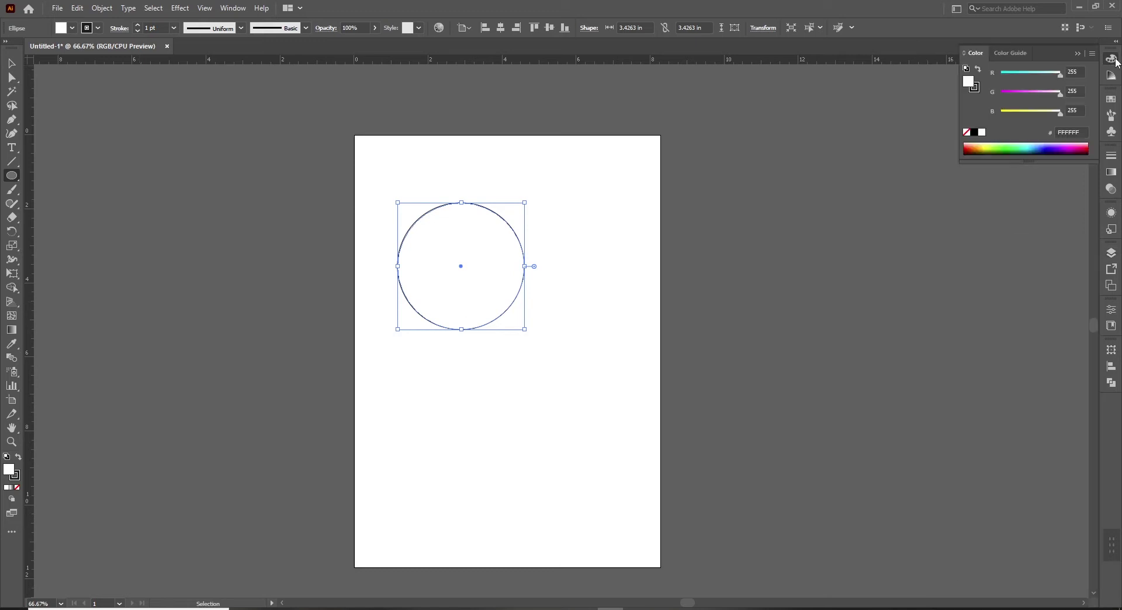
pyautogui.click(1112, 254)
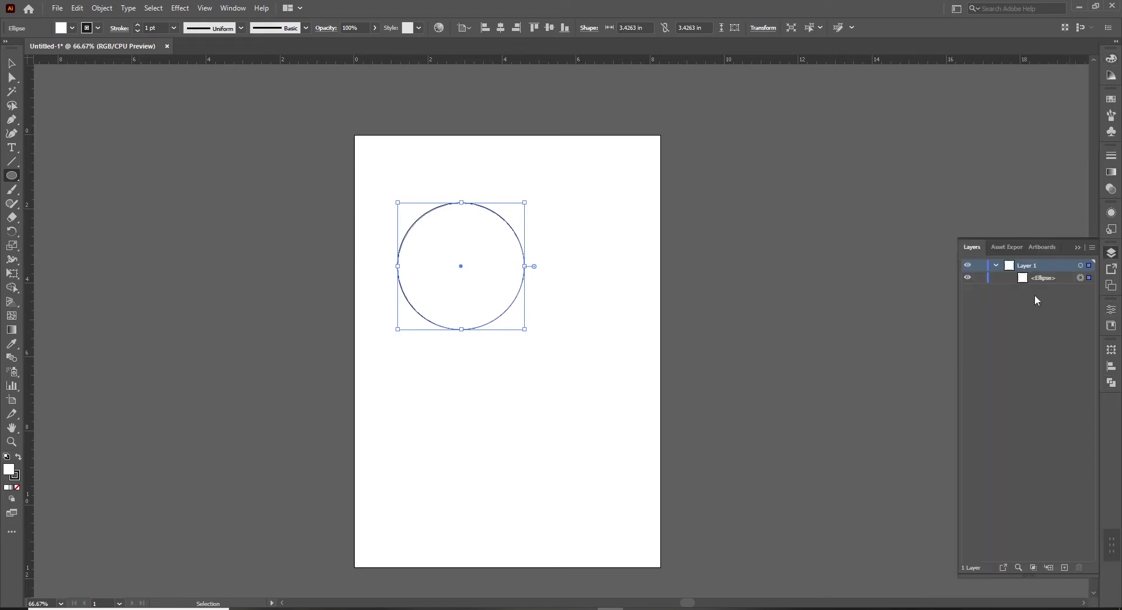
pyautogui.click(73, 28)
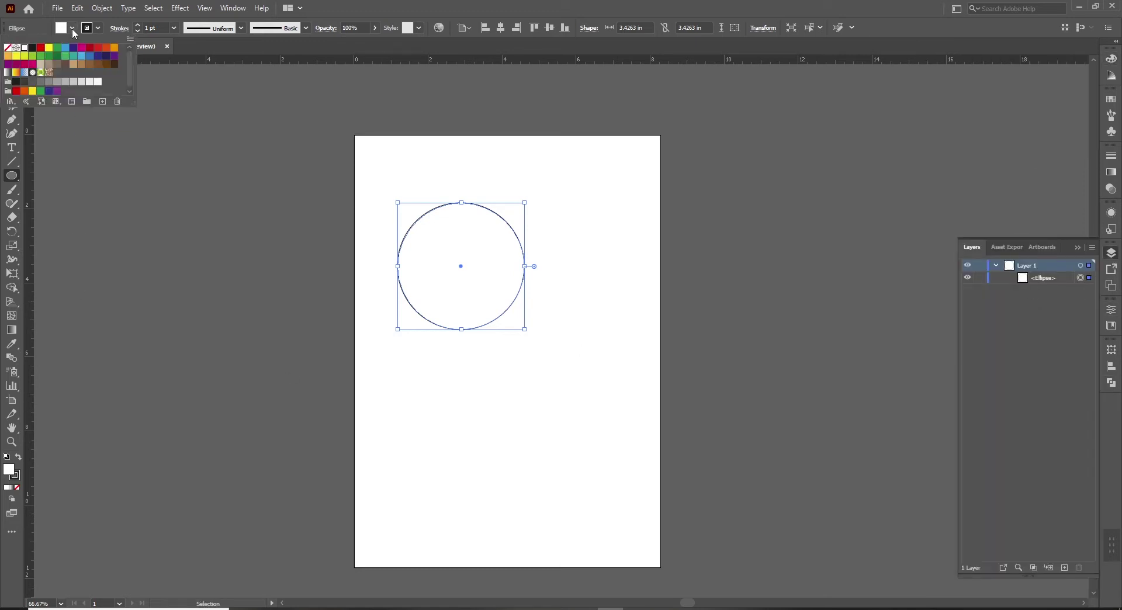
pyautogui.click(40, 48)
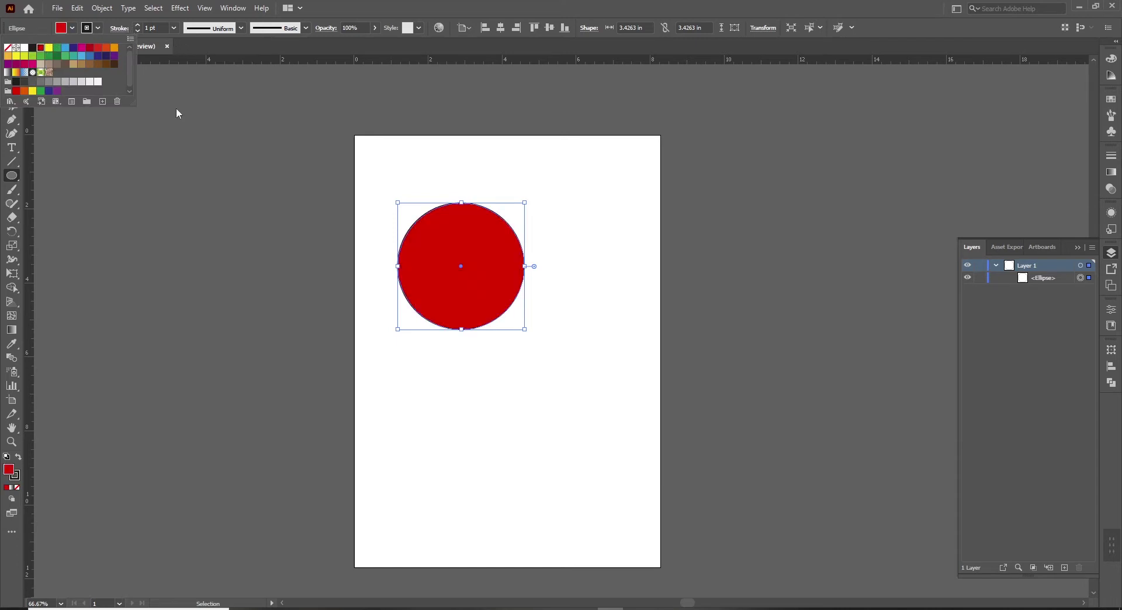
# - Draw an ellipse about 2.57 by 2.73 in to the right of the red circle and fill it with brown
pyautogui.moveTo(528, 228); pyautogui.dragTo(624, 329)
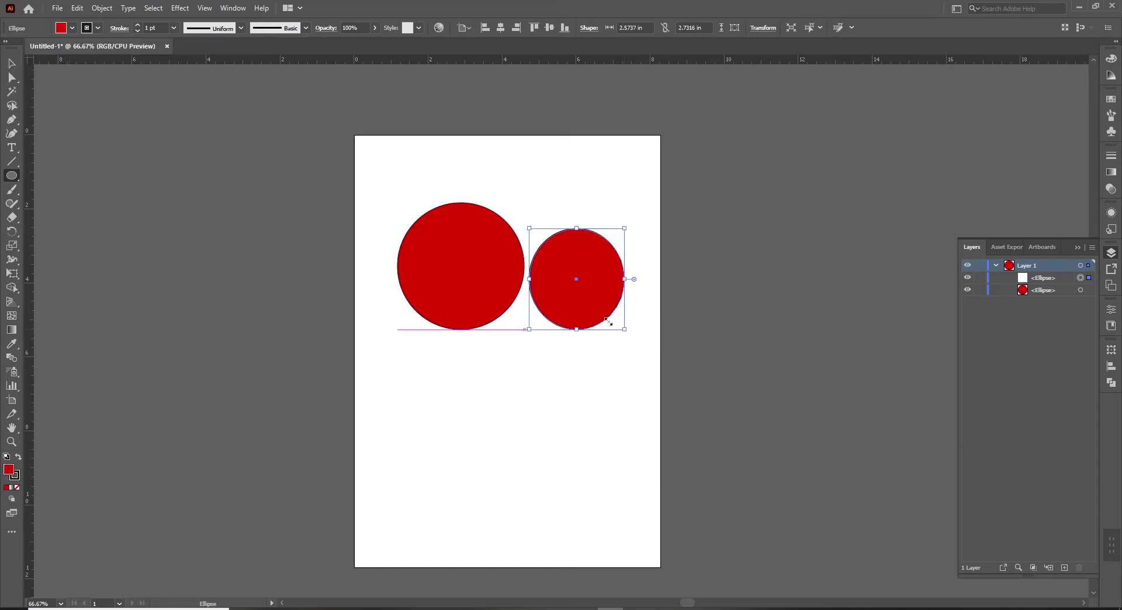
pyautogui.click(73, 28)
pyautogui.click(83, 48)
pyautogui.click(82, 64)
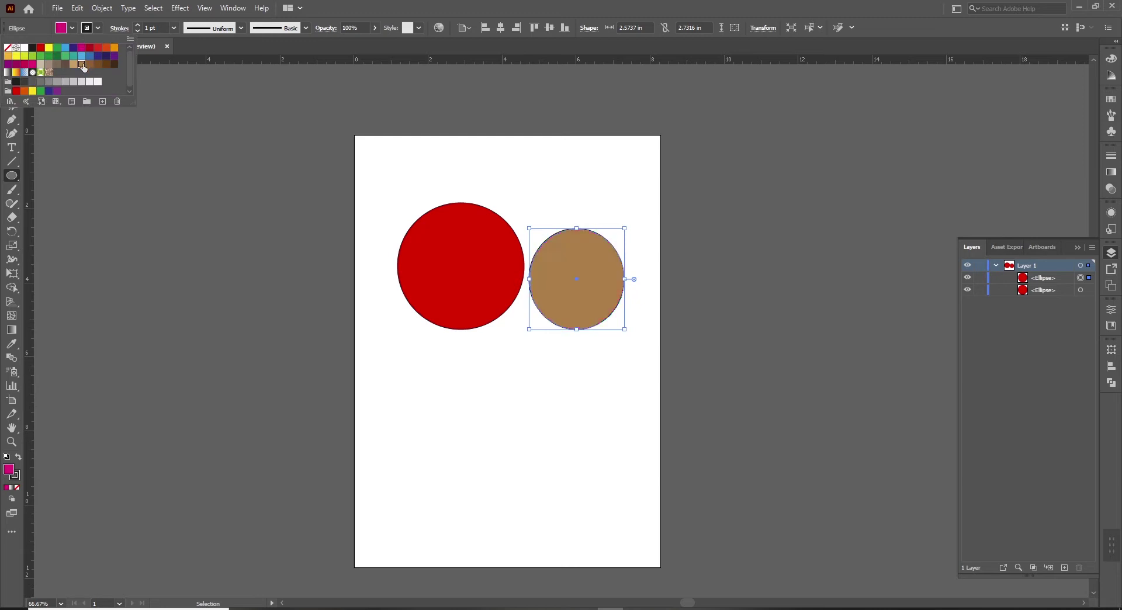
# - Draw a circle about 2.08 in across below the red circle and fill it with light blue
pyautogui.keyDown('shift'); pyautogui.click(483, 450); pyautogui.keyUp('shift')
pyautogui.press('l')
pyautogui.moveTo(391, 368); pyautogui.dragTo(468, 445)
pyautogui.click(73, 28)
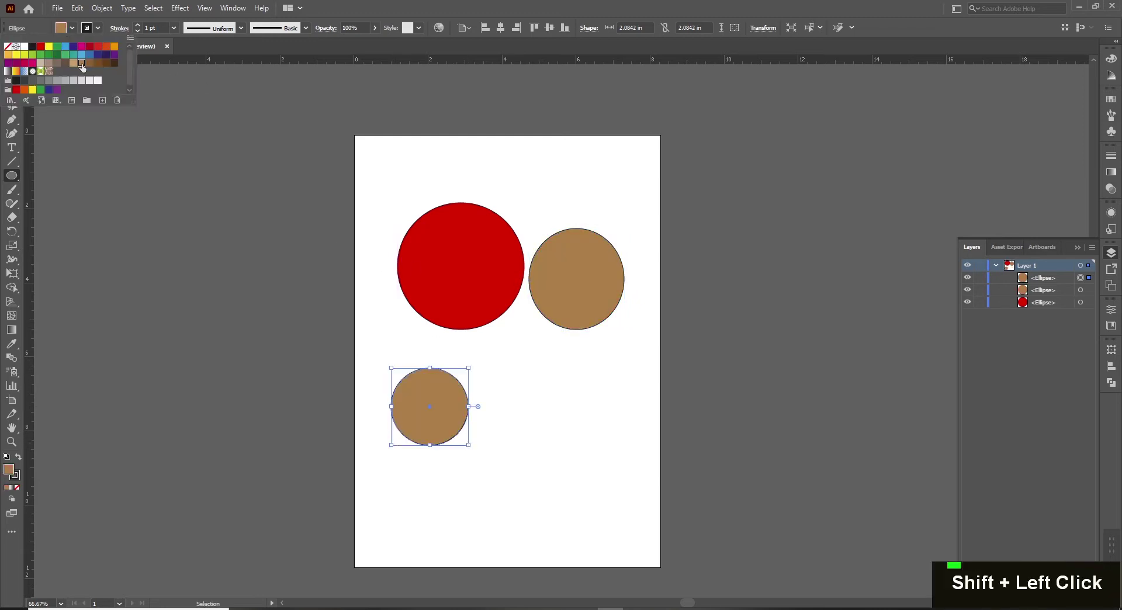
pyautogui.click(90, 46)
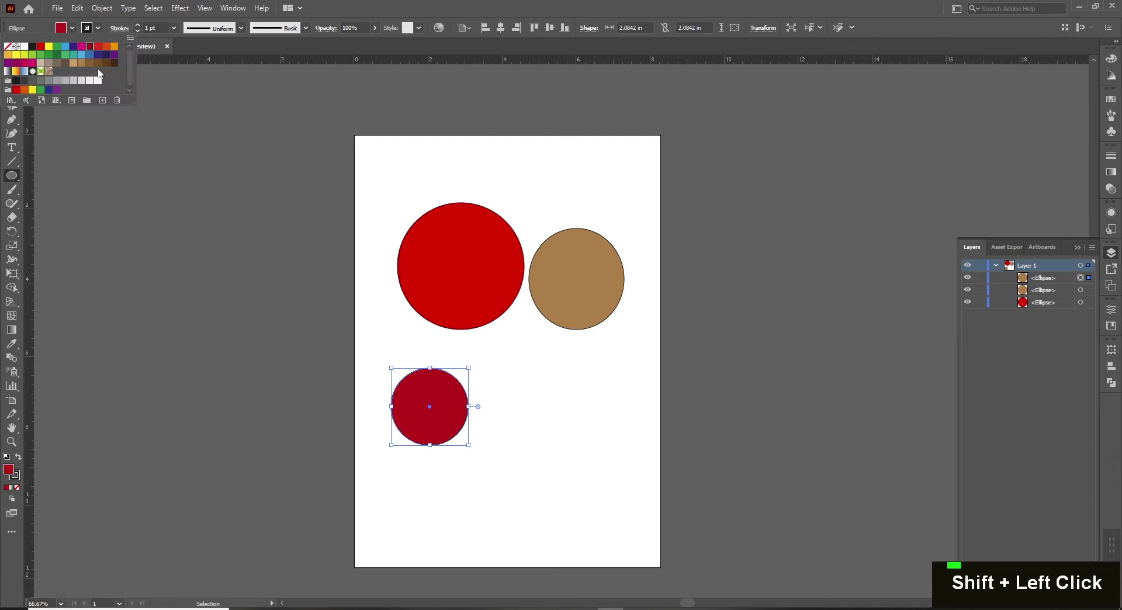
pyautogui.click(65, 46)
# - Draw a circle about 2.97 in across below the brown ellipse and fill it with dark blue
pyautogui.moveTo(507, 355); pyautogui.dragTo(617, 465)
pyautogui.click(72, 28)
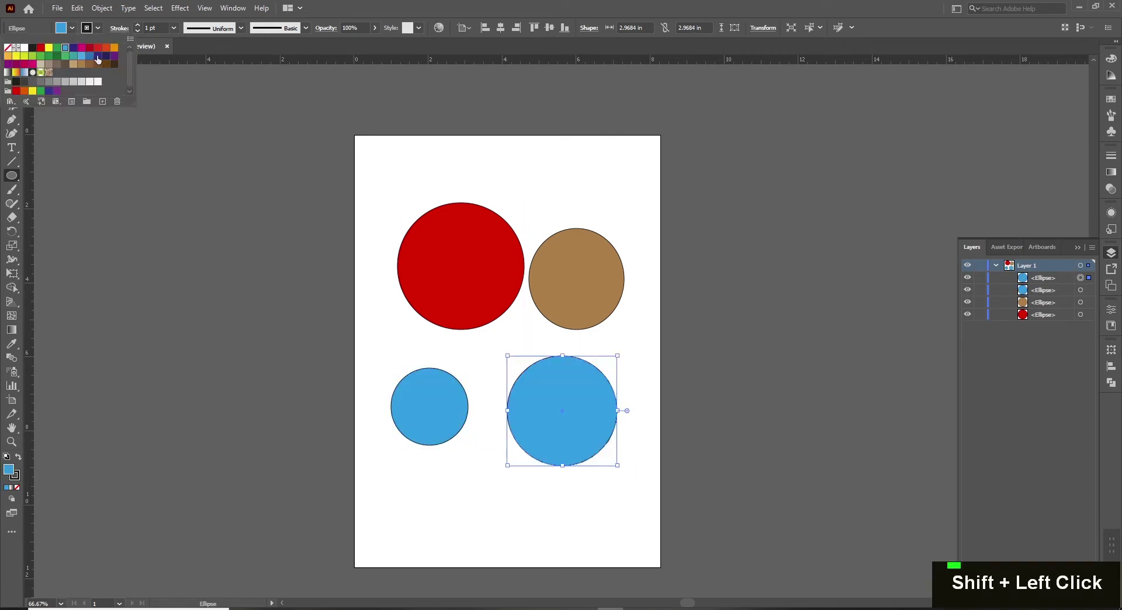
pyautogui.click(97, 56)
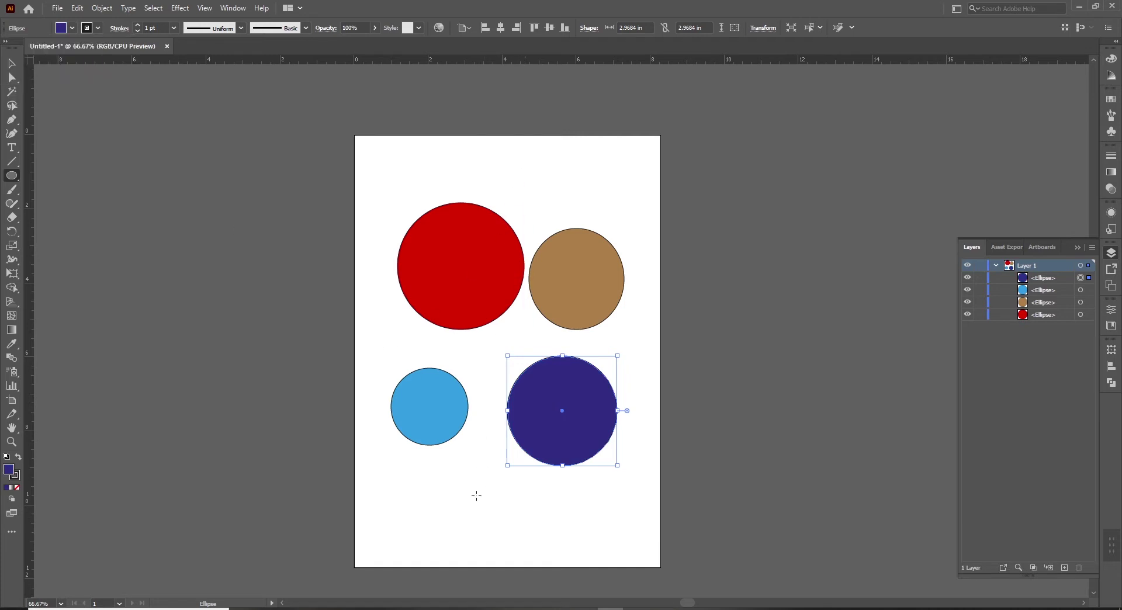
# - Draw a small circle about 1.39 in across between the red, light blue and dark blue circles and fill it with green
pyautogui.moveTo(458, 336); pyautogui.dragTo(489, 387)
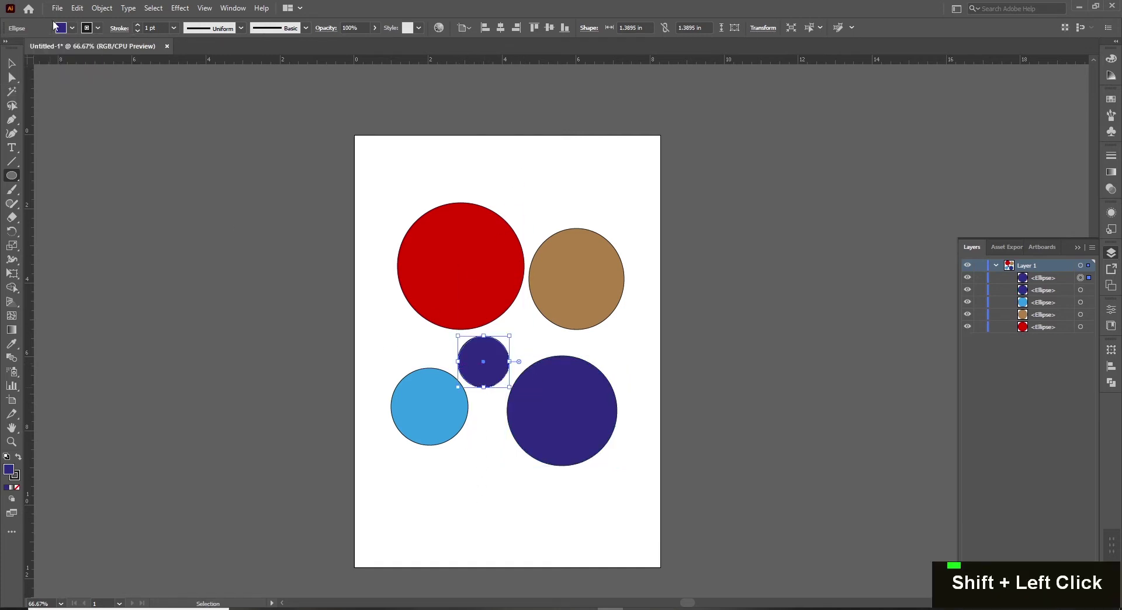
pyautogui.click(72, 28)
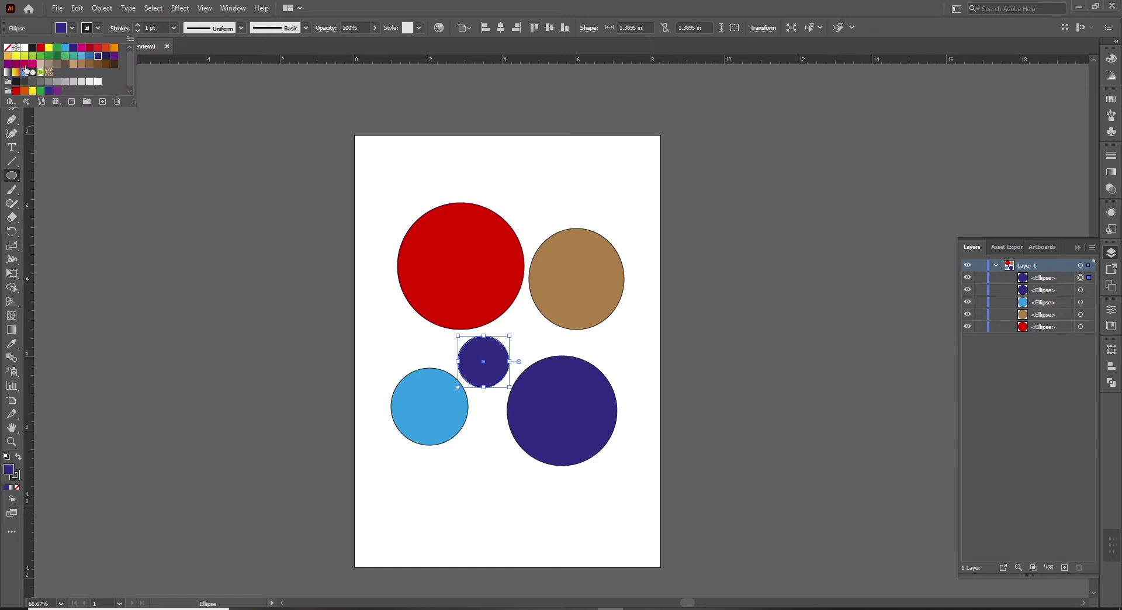
pyautogui.click(23, 64)
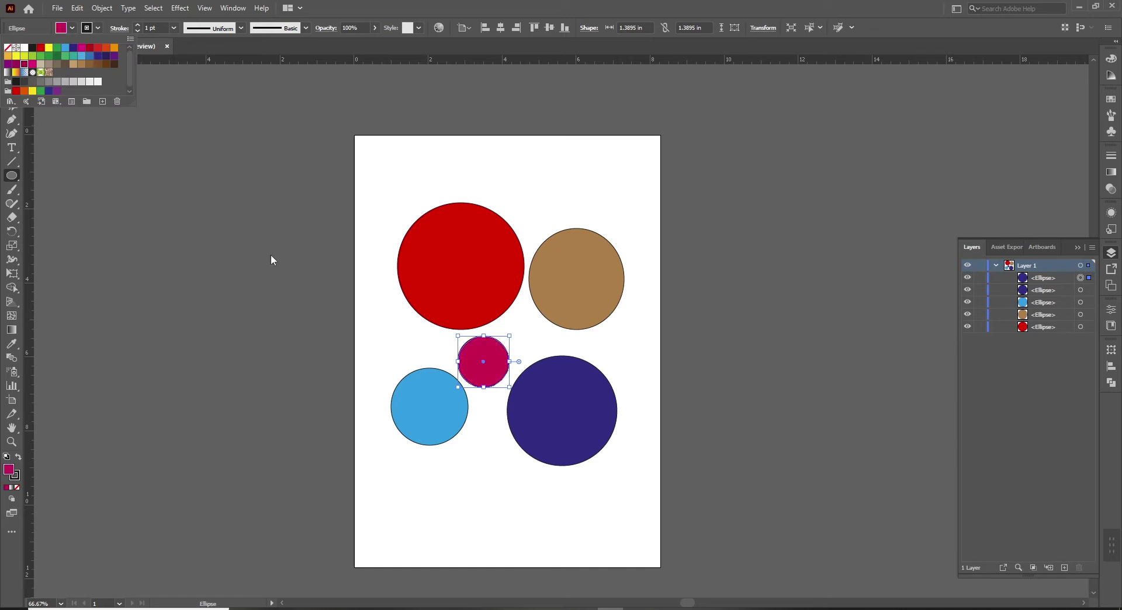
pyautogui.click(57, 56)
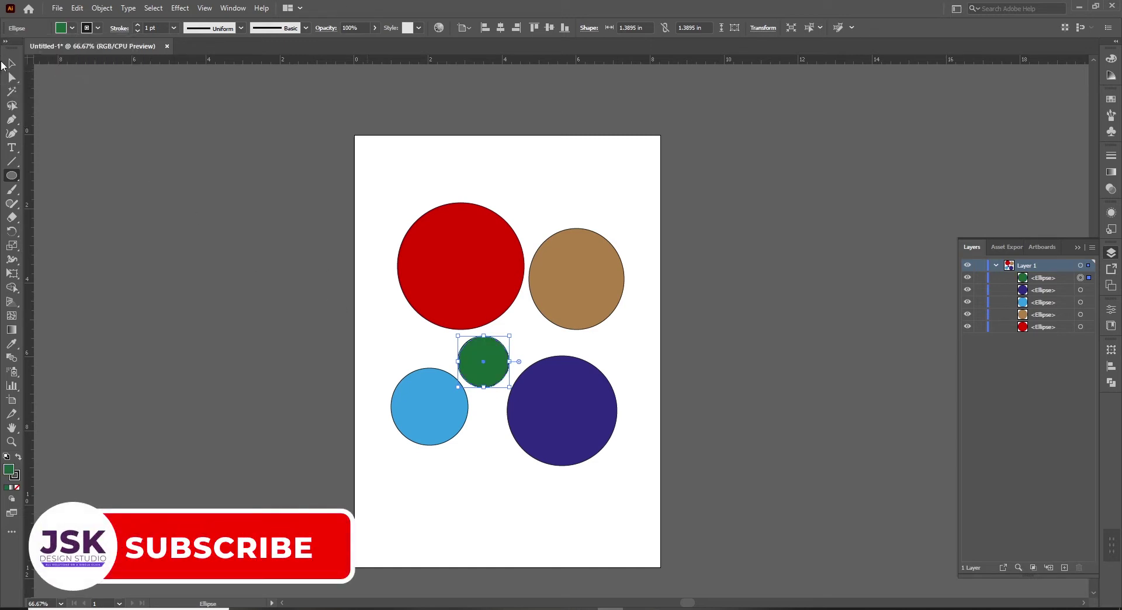
# - Select the red circle and the brown ellipse in turn to compare their entries in the layer list
pyautogui.hotkey('ctrl', '+')
pyautogui.press('space')
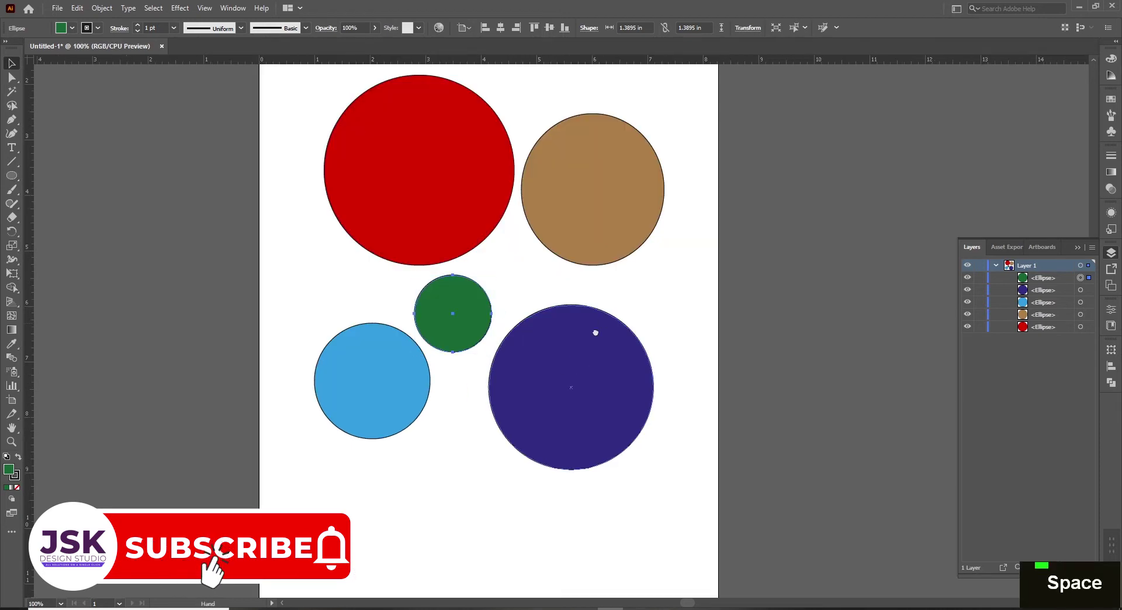
pyautogui.moveTo(702, 335); pyautogui.dragTo(653, 396)
pyautogui.click(661, 404)
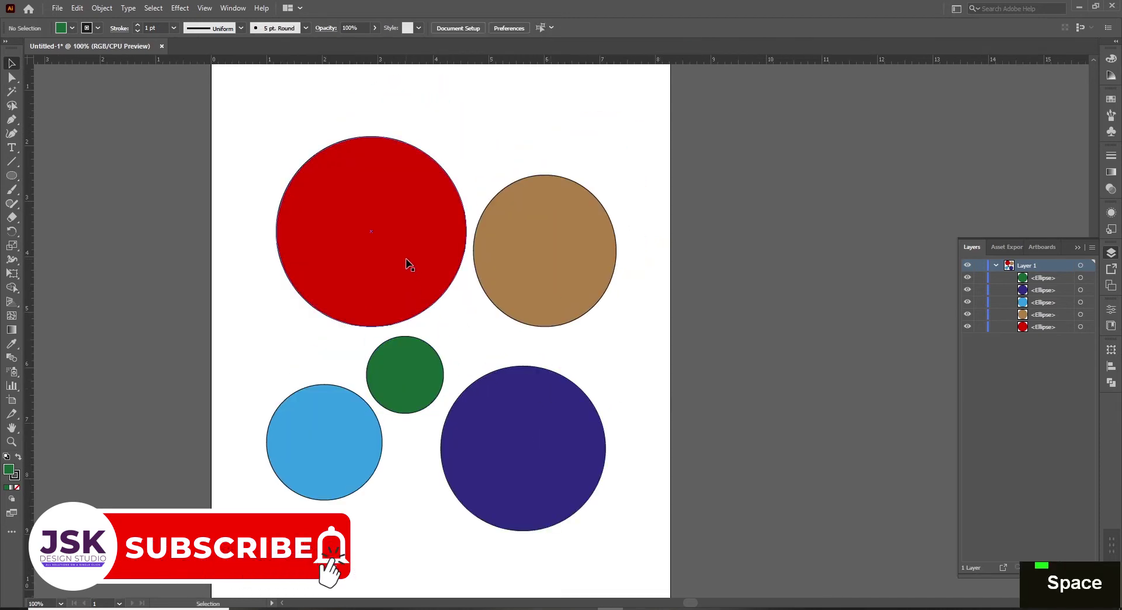
pyautogui.click(409, 264)
pyautogui.click(554, 268)
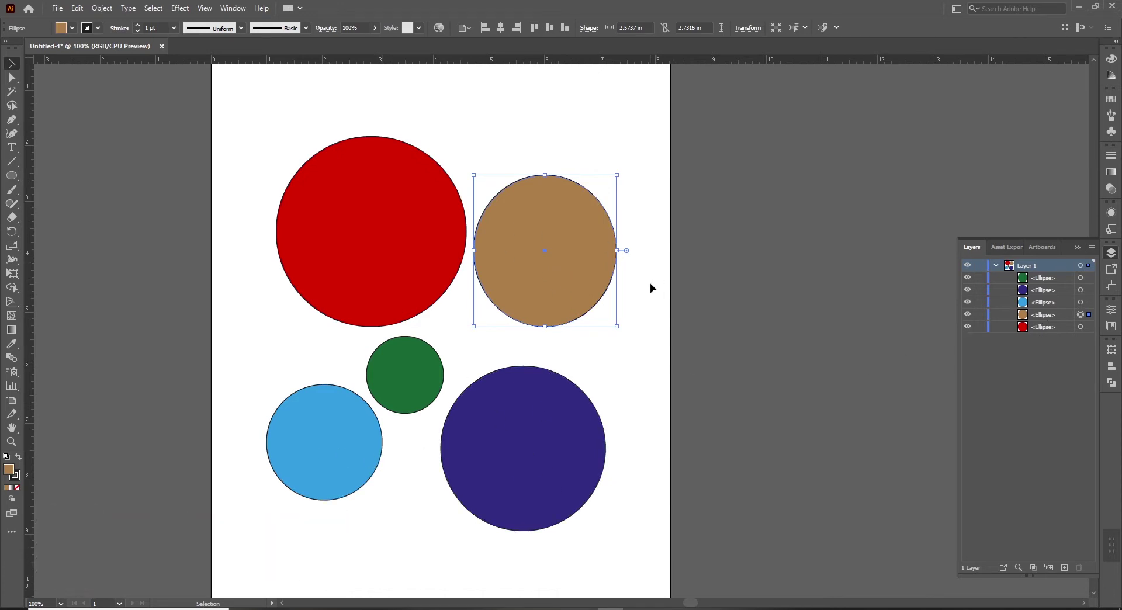
# - Try moving all circles on Layer 1 together off the artboard onto the pasteboard, and undo the move
pyautogui.click(996, 266)
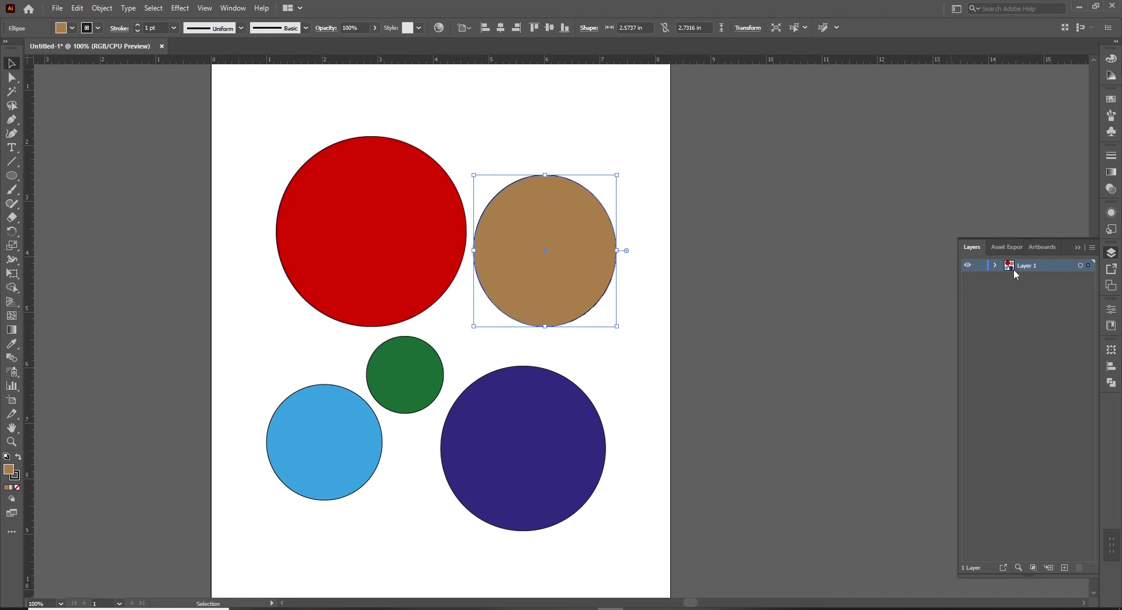
pyautogui.click(933, 359)
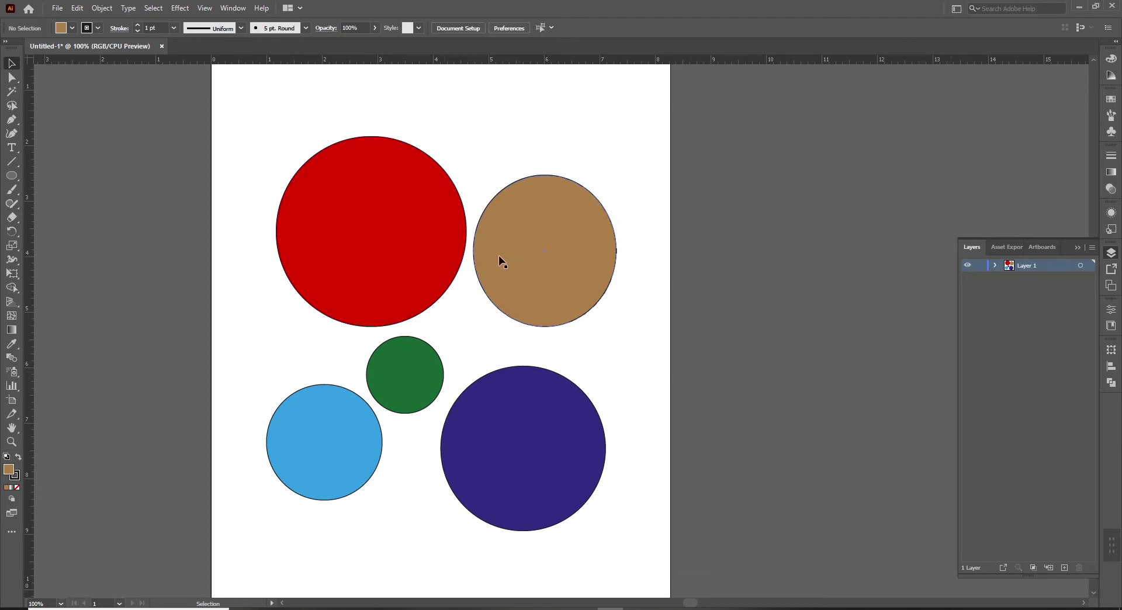
pyautogui.click(1080, 266)
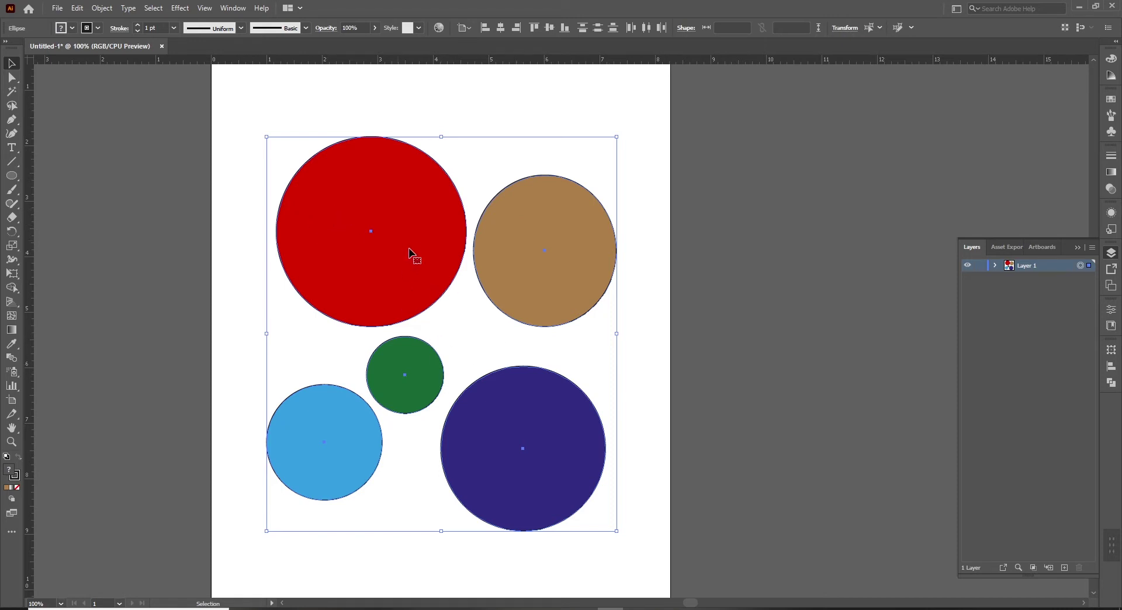
pyautogui.moveTo(388, 287); pyautogui.dragTo(780, 234)
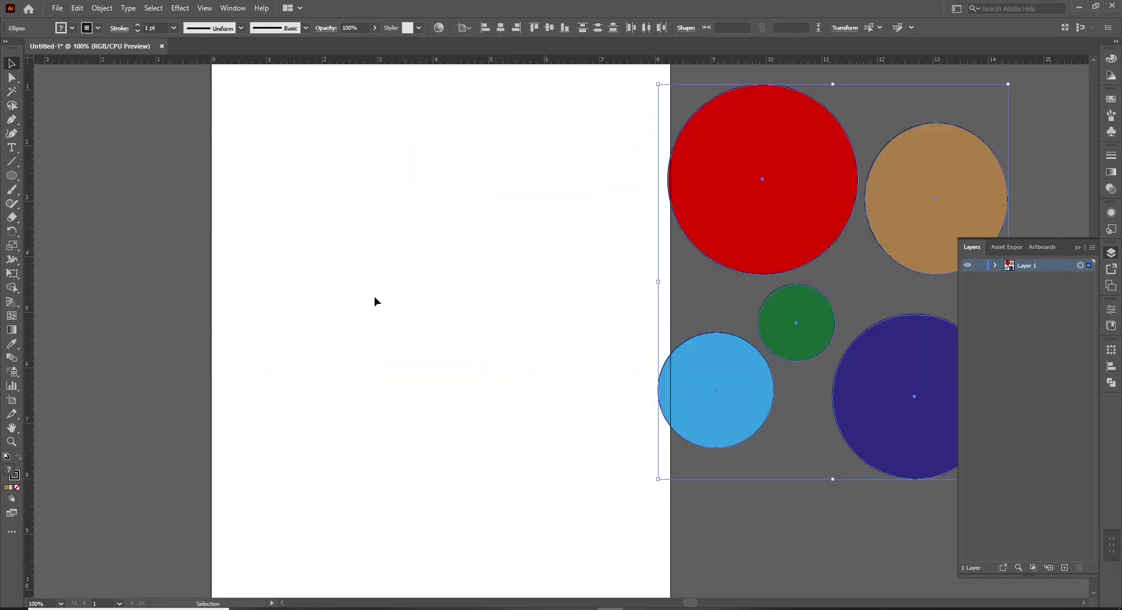
pyautogui.hotkey('ctrl', 'z')
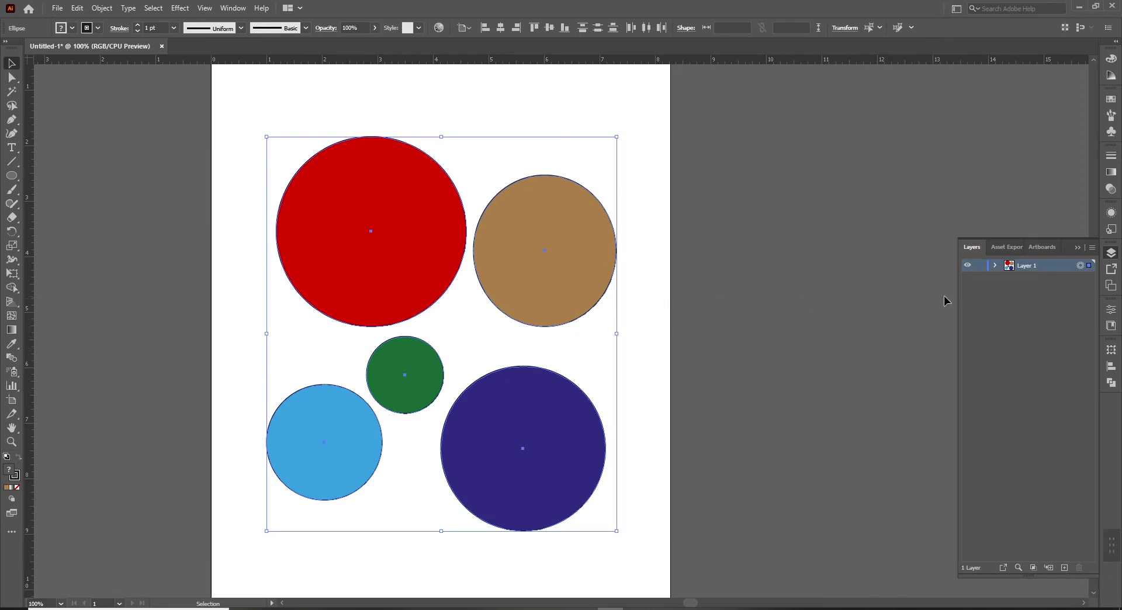
# - Expand Layer 1 and select the brown, green, red and light blue ellipses in turn to see how layer entries match the shapes
pyautogui.click(995, 265)
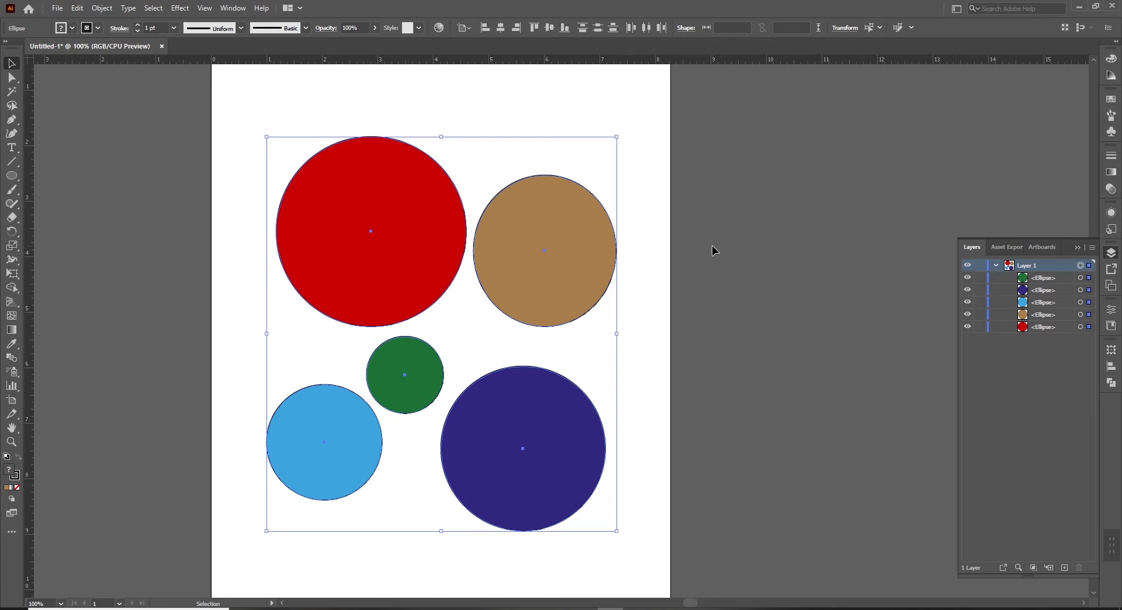
pyautogui.click(650, 236)
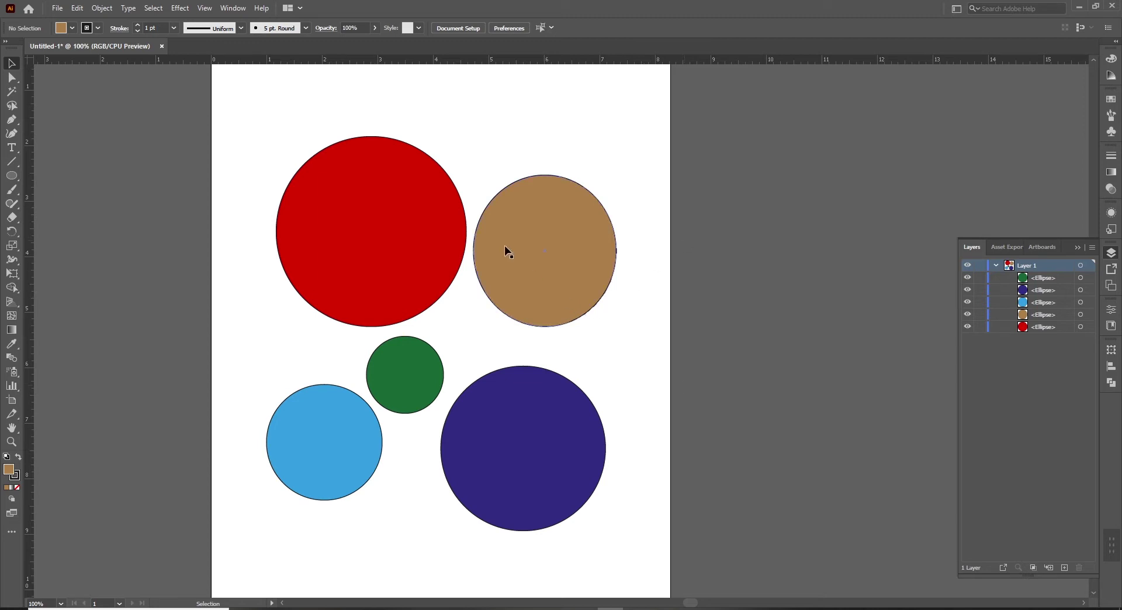
pyautogui.click(525, 245)
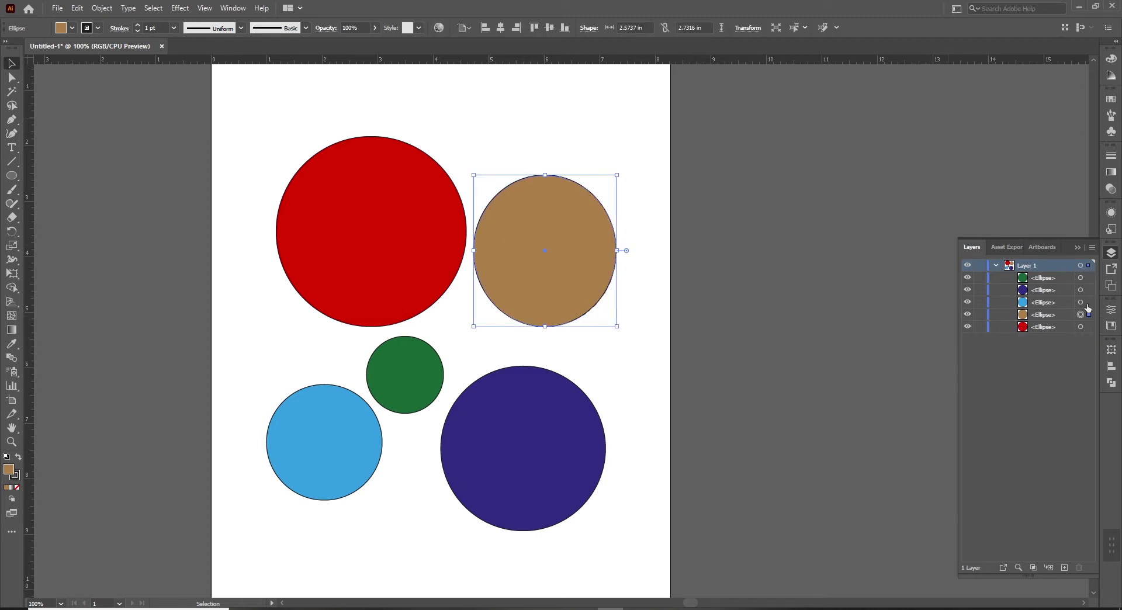
pyautogui.click(1046, 279)
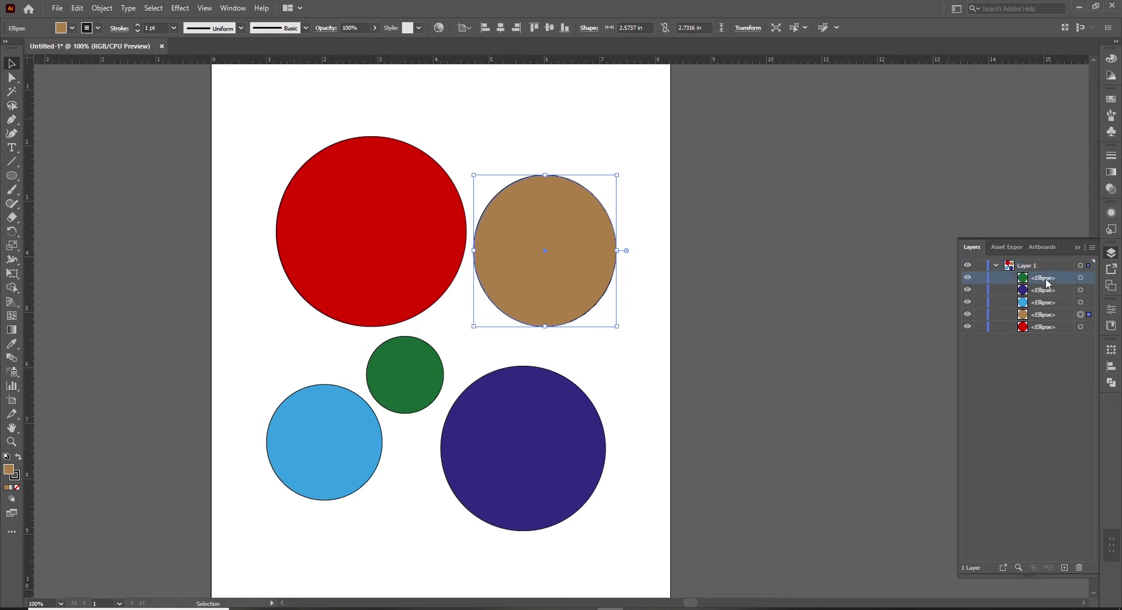
pyautogui.click(1088, 278)
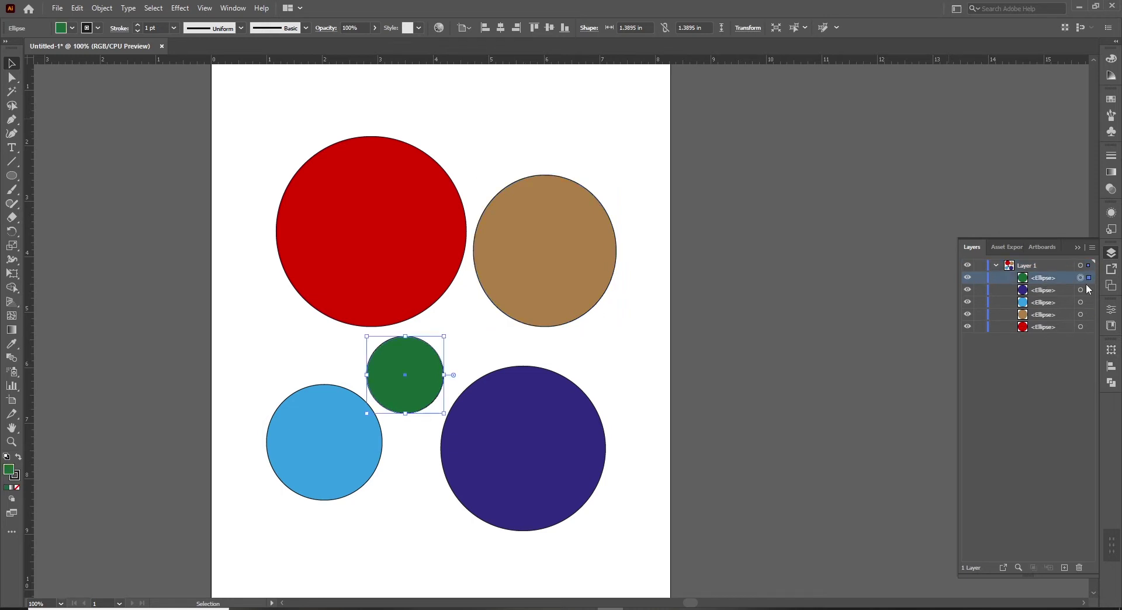
pyautogui.click(1080, 327)
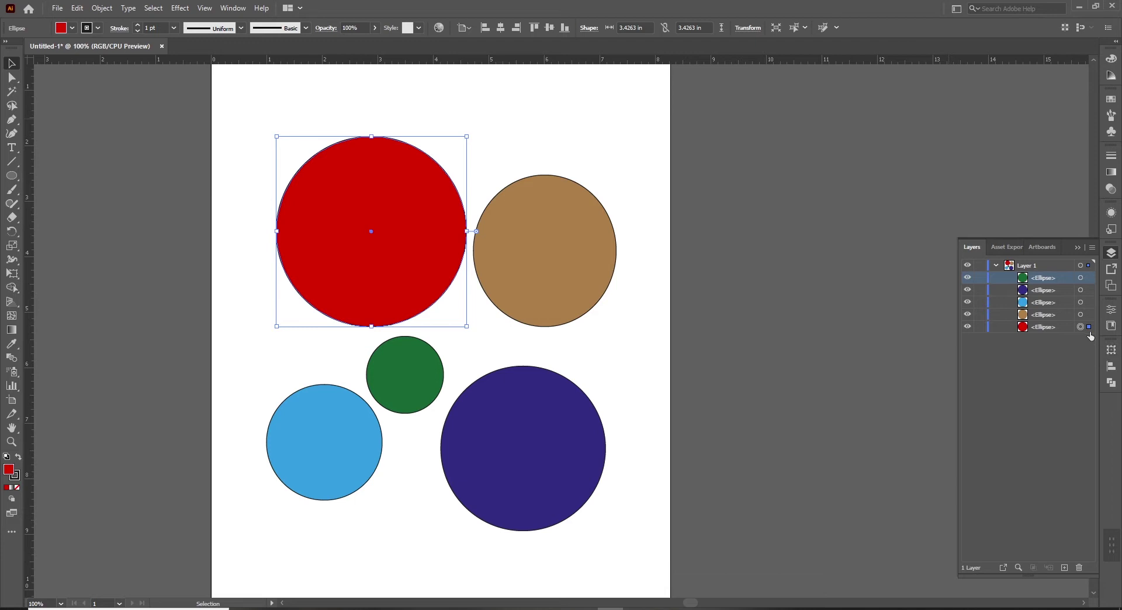
pyautogui.click(1080, 303)
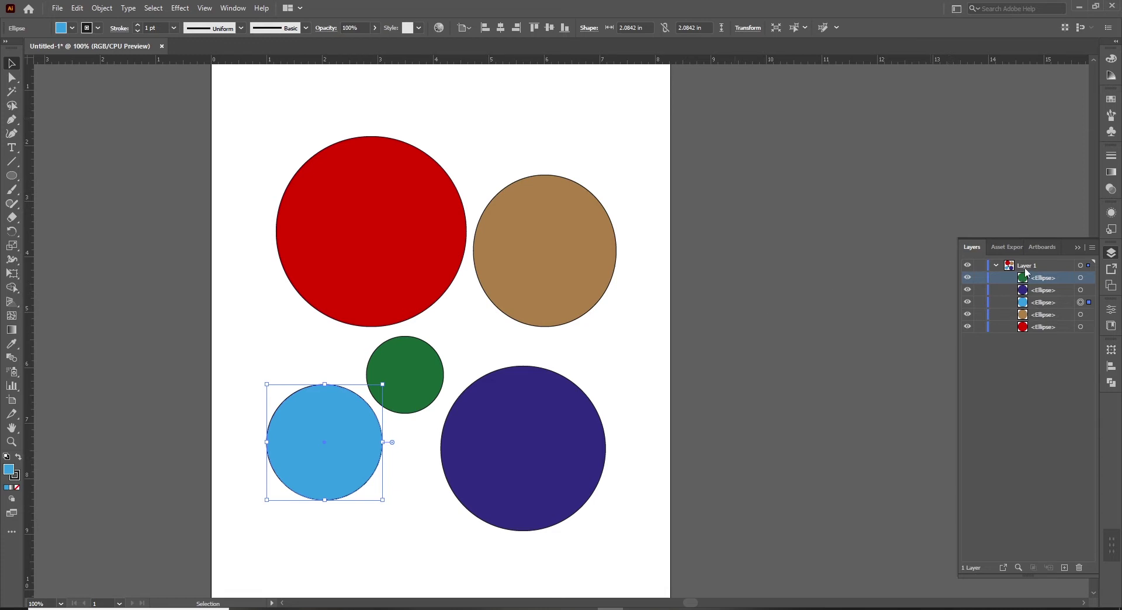
# - Collapse Layer 1, select all its circles together and move them off the artboard onto the pasteboard at its right
pyautogui.click(996, 266)
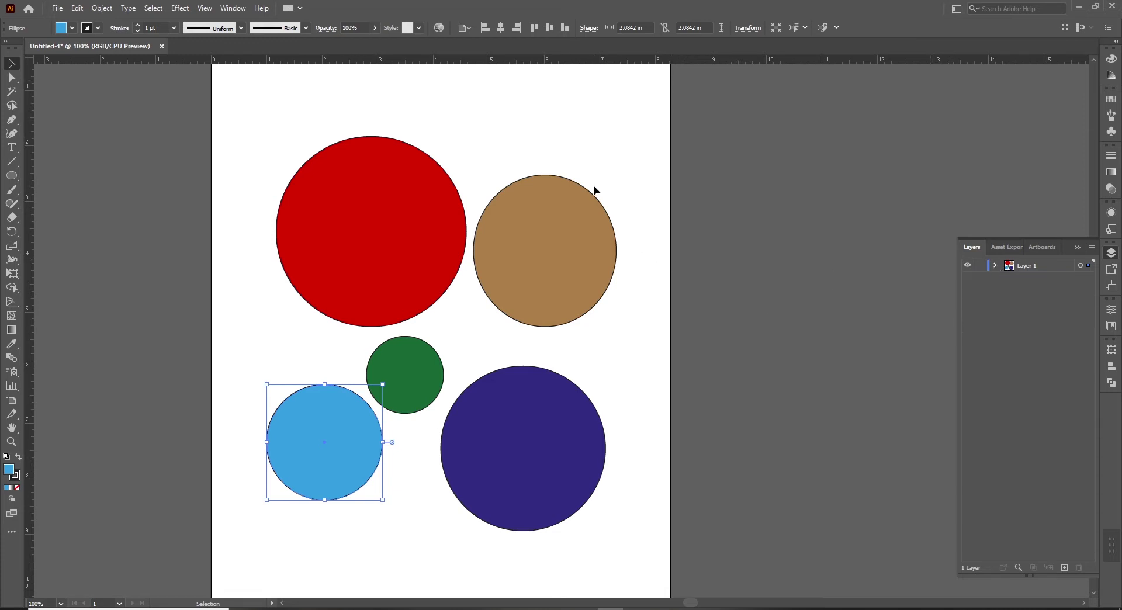
pyautogui.click(538, 156)
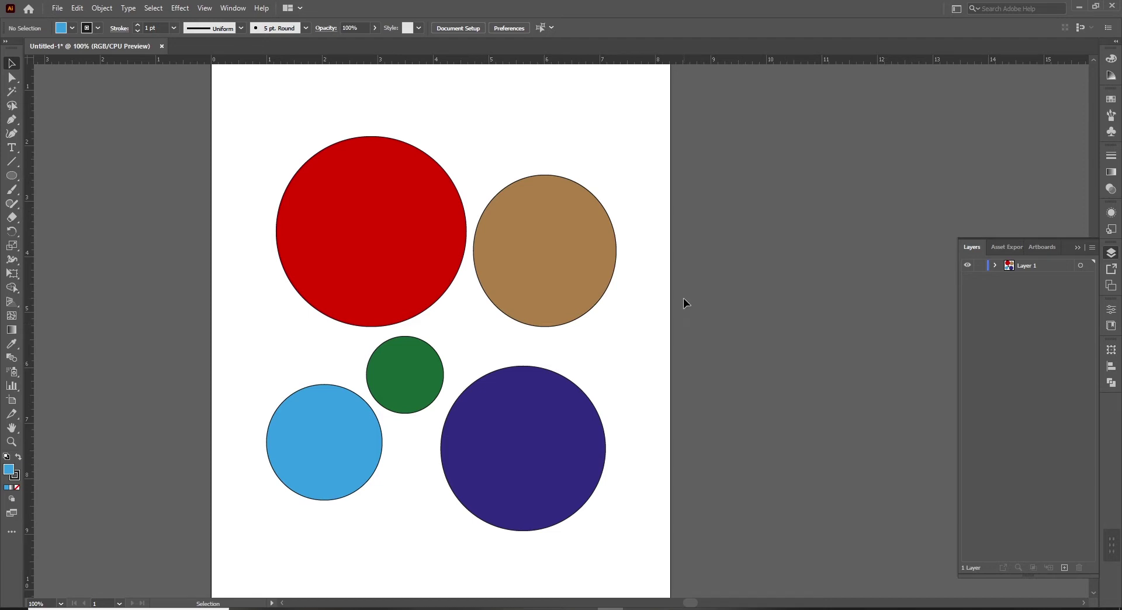
pyautogui.click(1080, 265)
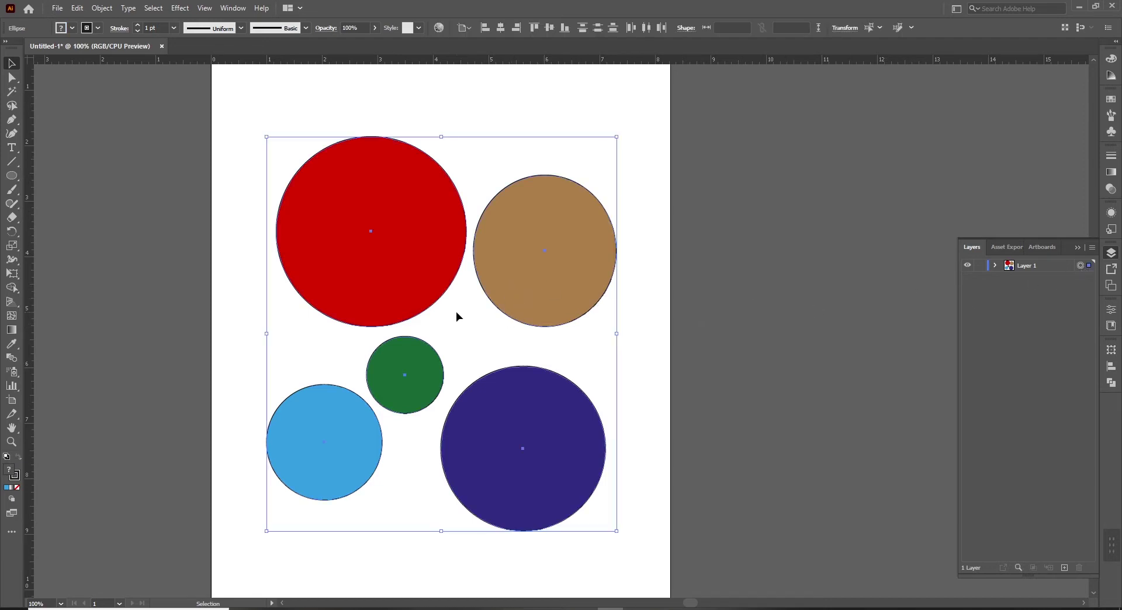
pyautogui.moveTo(341, 291); pyautogui.dragTo(760, 258)
pyautogui.click(468, 268)
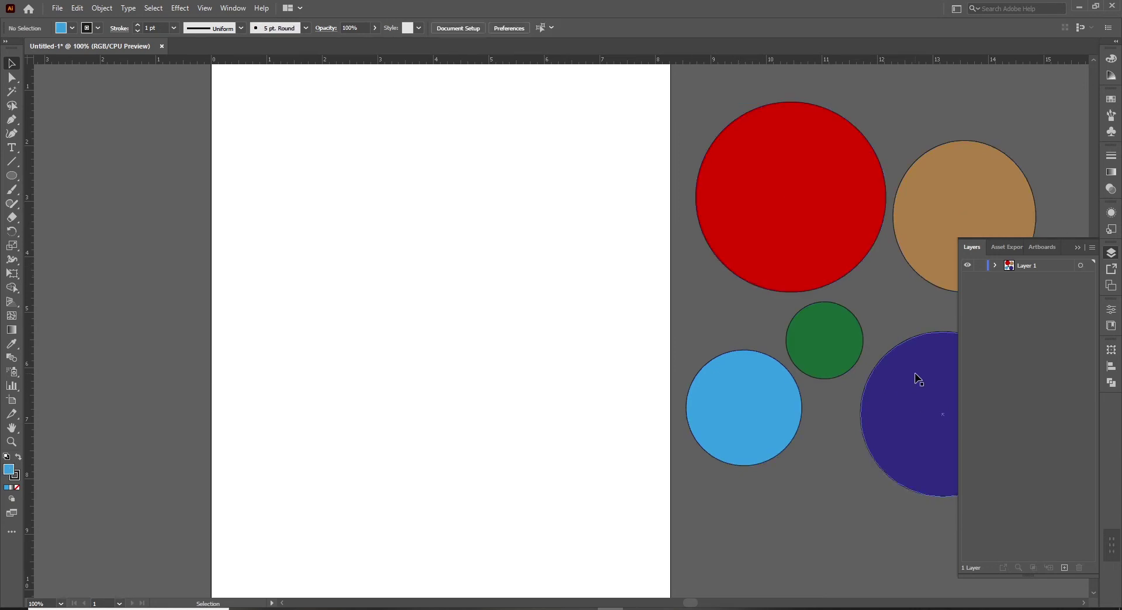
# - Add a new layer and draw three rectangles across the upper artboard, about 2.91 × 2.91 in, 0.65 × 4.01 in and 2.98 × 0.79 in
pyautogui.click(1064, 567)
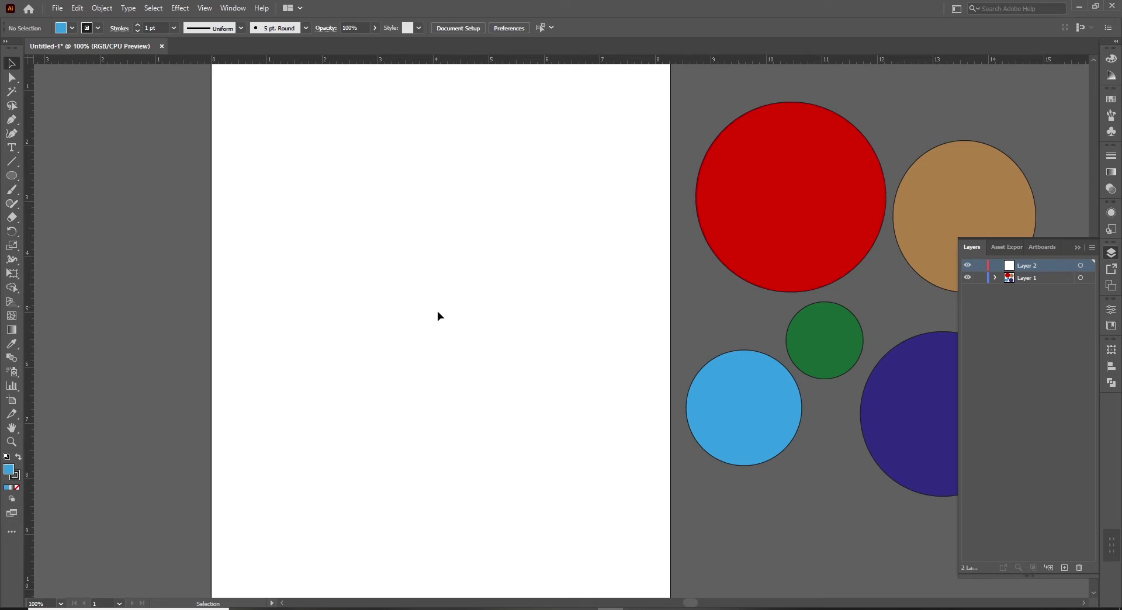
pyautogui.press('m')
pyautogui.moveTo(254, 158); pyautogui.dragTo(381, 319)
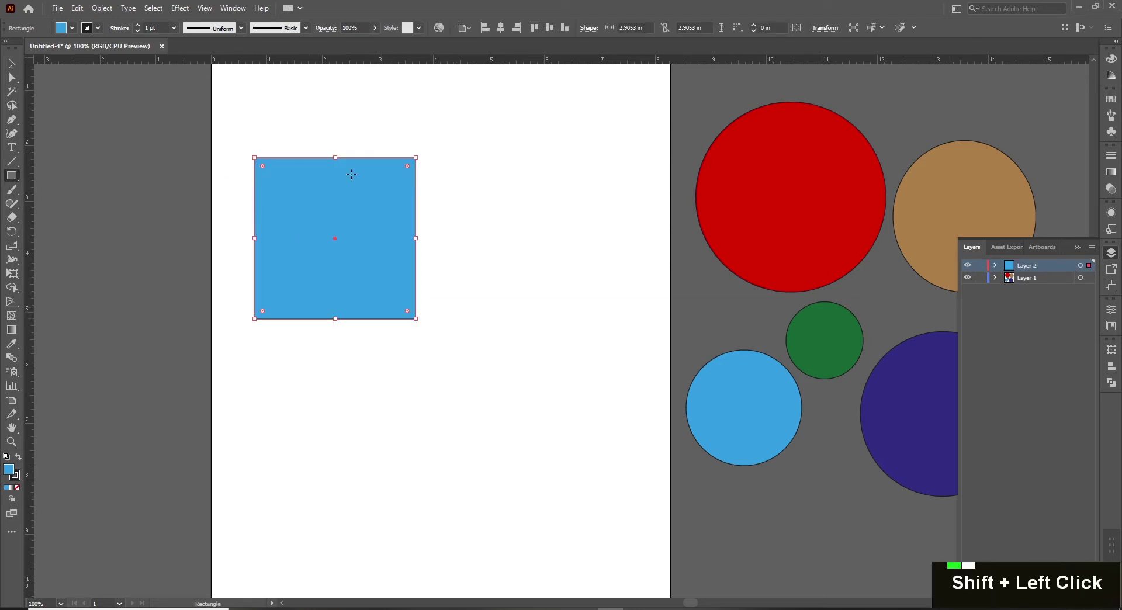
pyautogui.moveTo(440, 177); pyautogui.dragTo(478, 400)
pyautogui.moveTo(505, 167); pyautogui.dragTo(670, 211)
# - Draw a rectangle about 2.71 × 2.86 in below the large square and a square about 2.19 in across below the wide bar
pyautogui.moveTo(270, 358); pyautogui.dragTo(440, 512)
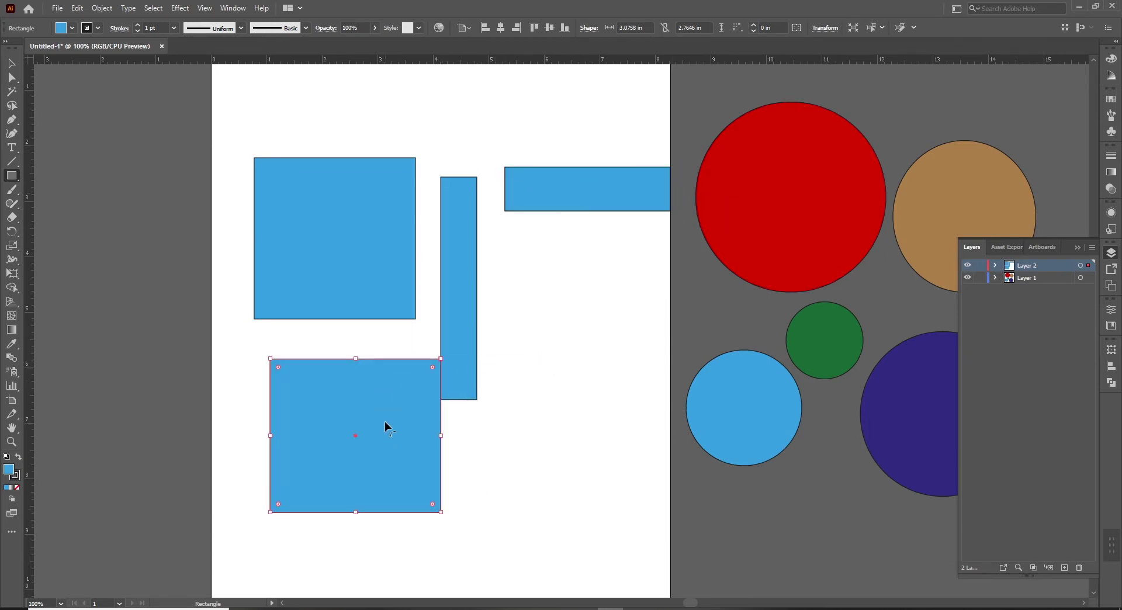
pyautogui.hotkey('ctrl', 'z')
pyautogui.moveTo(277, 358); pyautogui.dragTo(427, 518)
pyautogui.moveTo(530, 292); pyautogui.dragTo(591, 413)
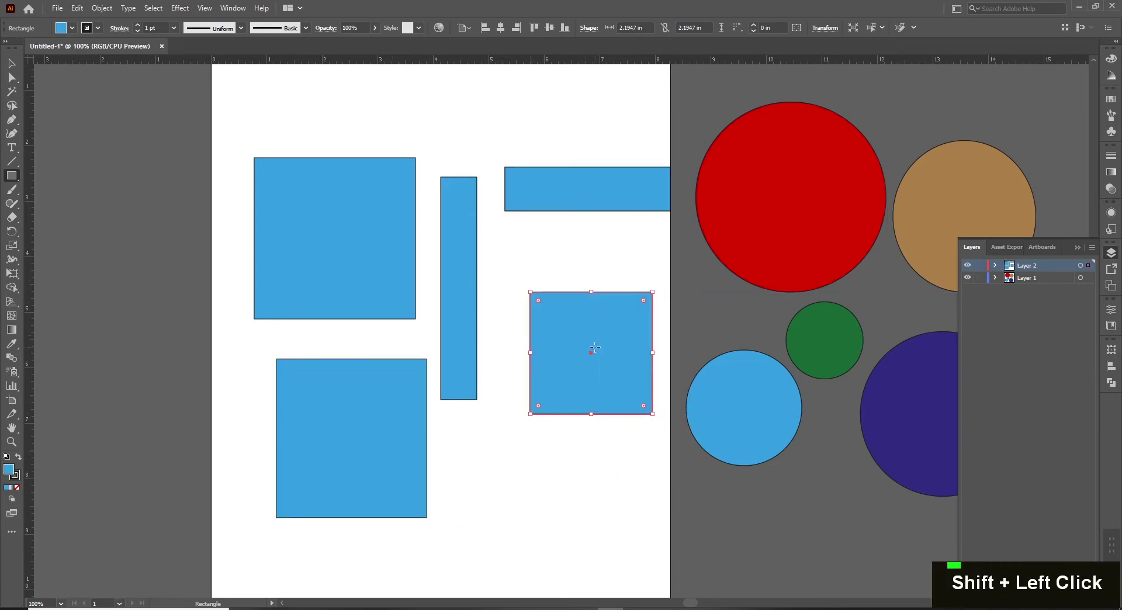
# - Fill the square below the wide bar with medium blue
pyautogui.press('v')
pyautogui.click(72, 28)
pyautogui.click(86, 61)
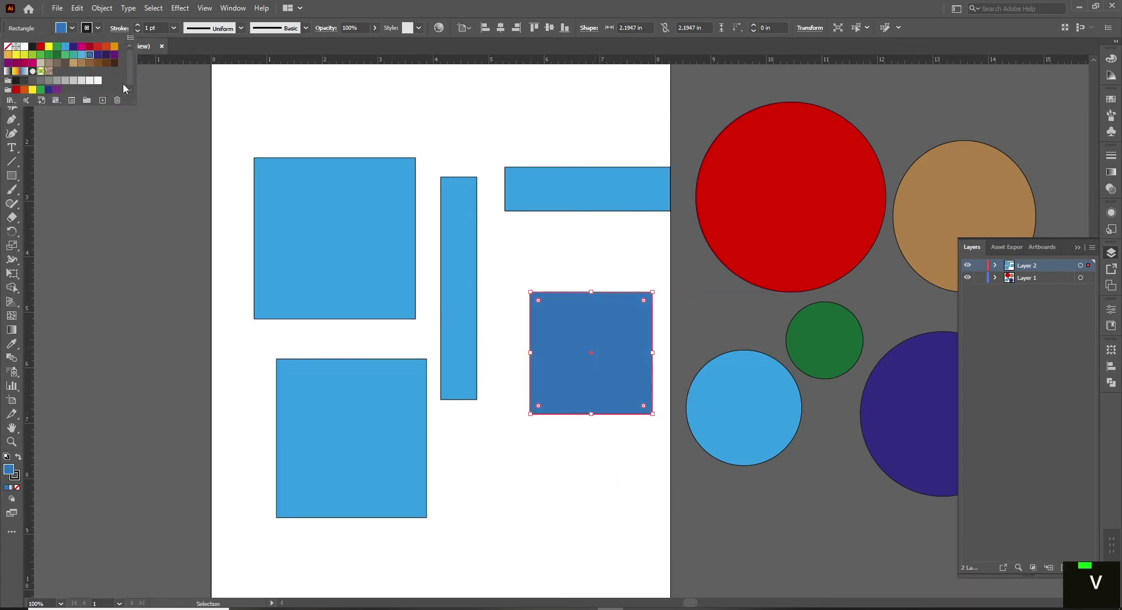
# - Fill the wide bar at the artboard's upper right with dark red
pyautogui.click(292, 233)
pyautogui.click(292, 233)
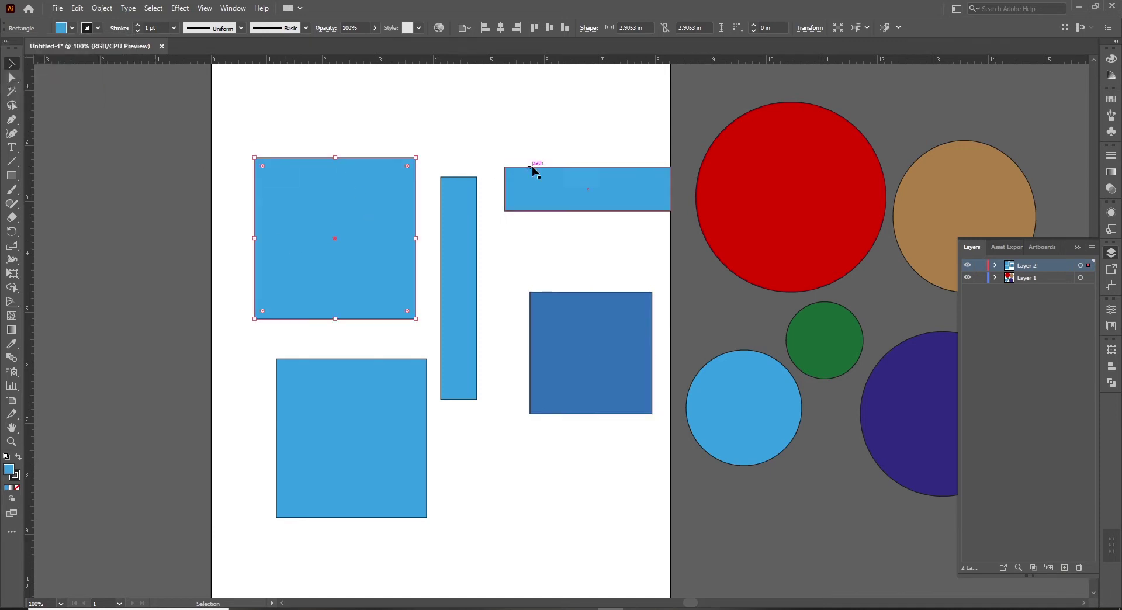
pyautogui.click(532, 182)
pyautogui.click(72, 28)
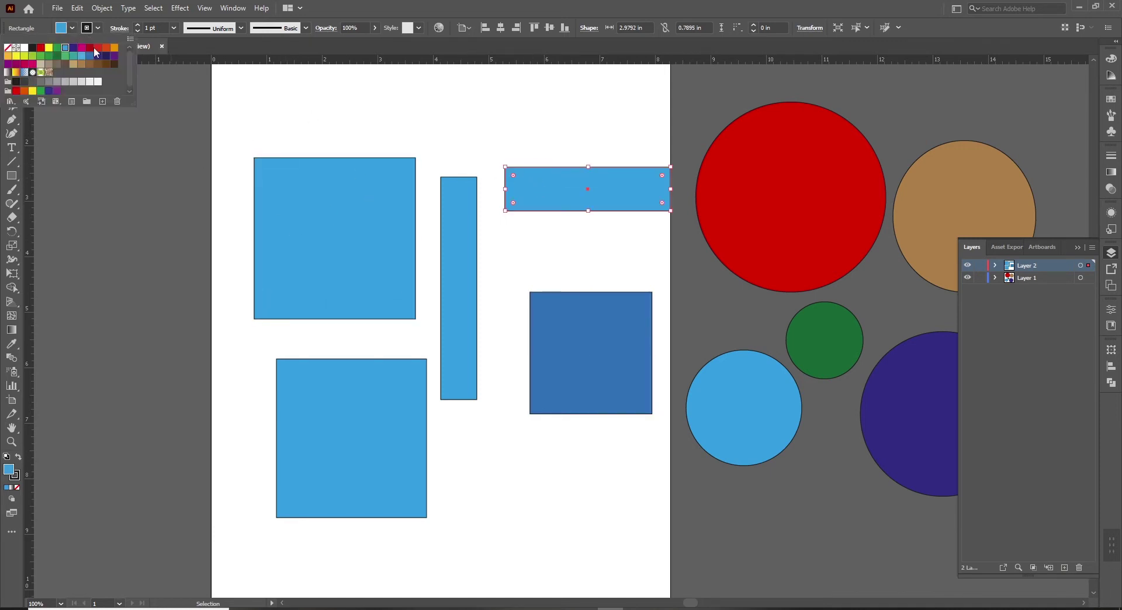
pyautogui.click(94, 49)
# - Fill the tall narrow rectangle with dark brown
pyautogui.click(458, 286)
pyautogui.click(458, 287)
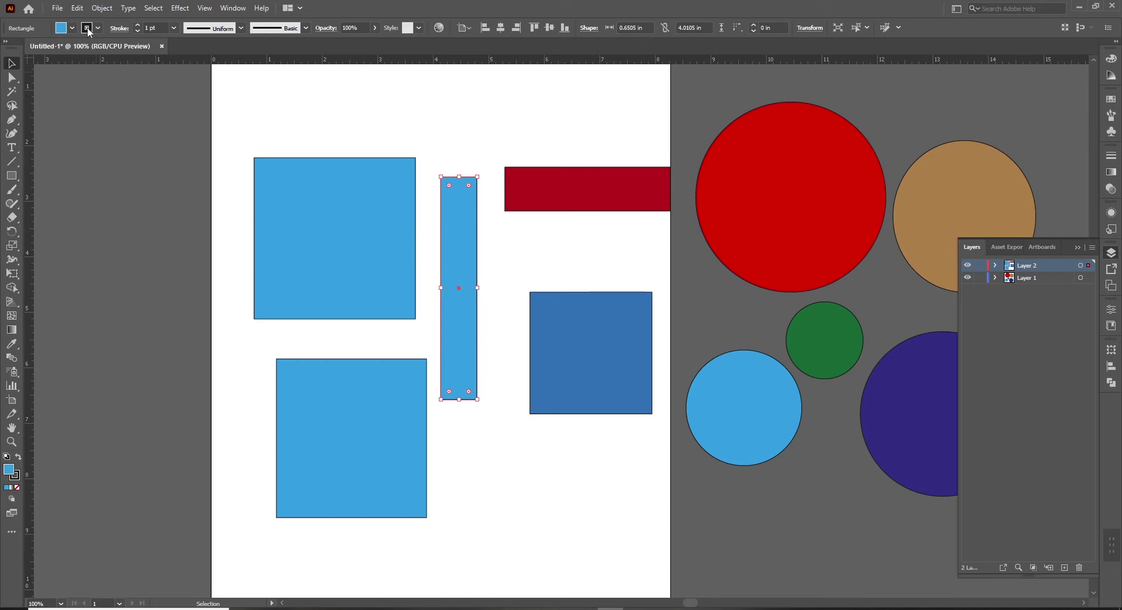
pyautogui.click(73, 28)
pyautogui.click(73, 65)
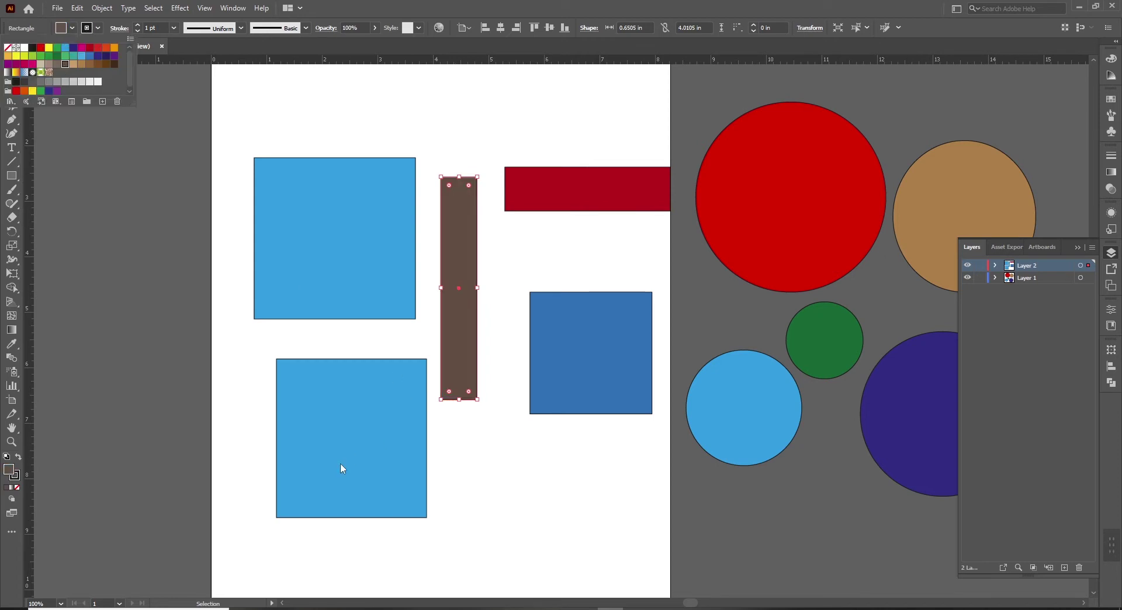
# - Fill the rectangle at the artboard's lower left with light grey
pyautogui.click(340, 463)
pyautogui.click(343, 409)
pyautogui.click(72, 28)
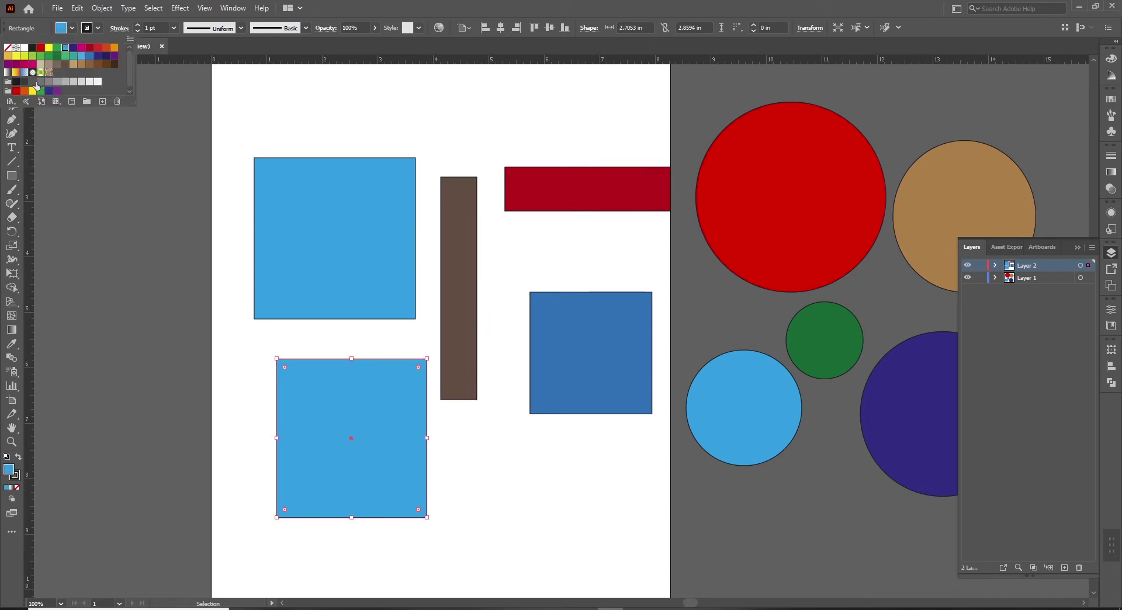
pyautogui.click(33, 82)
pyautogui.click(231, 365)
pyautogui.click(355, 420)
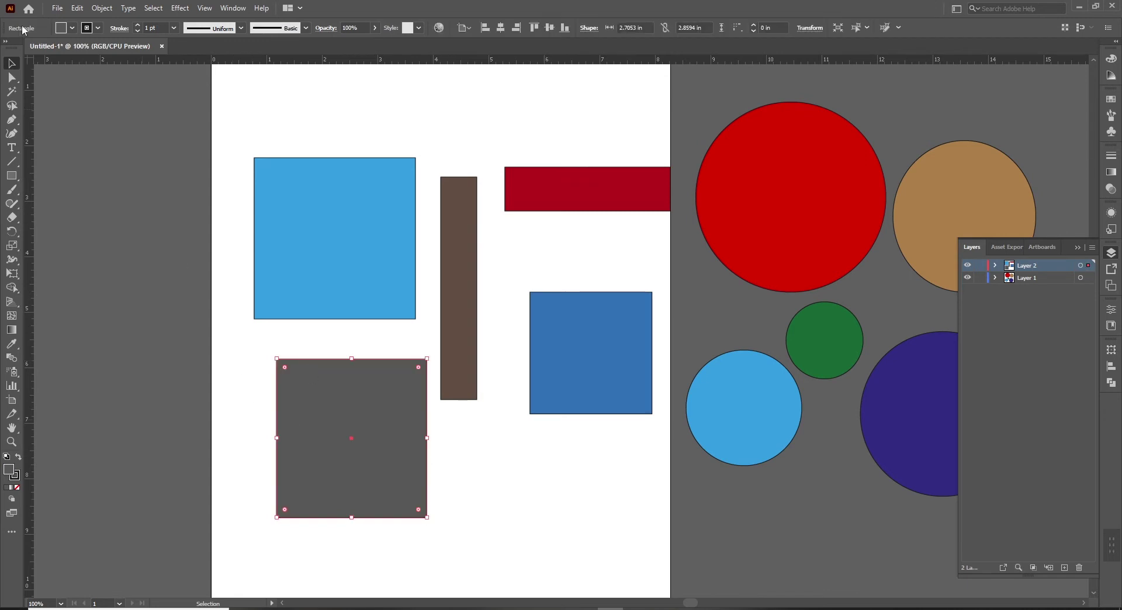
pyautogui.click(72, 28)
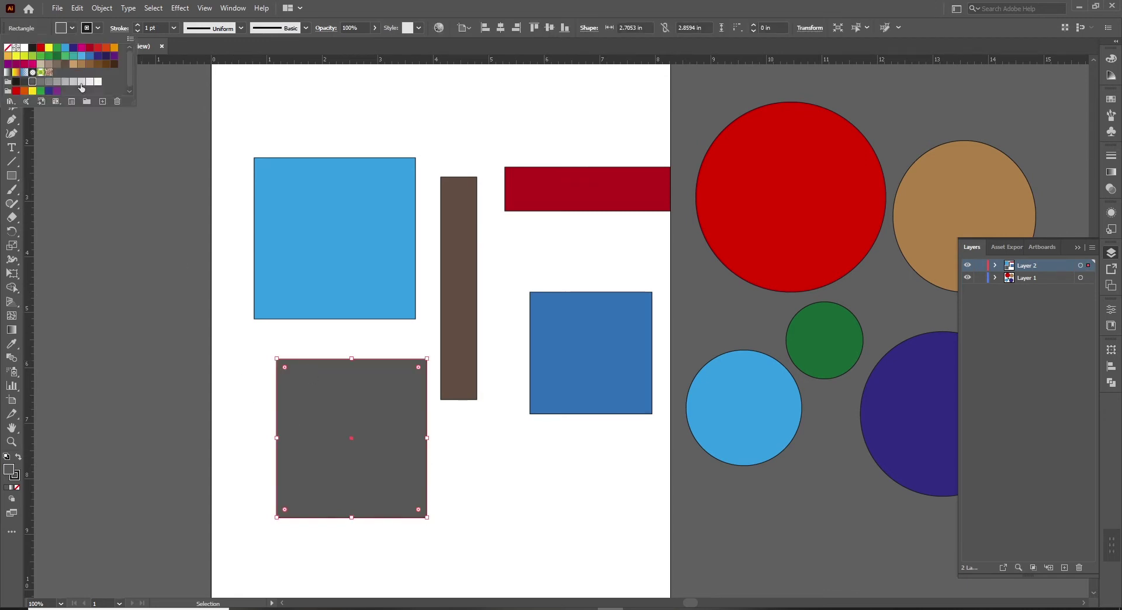
pyautogui.click(65, 81)
pyautogui.click(199, 403)
# - Move the dark red bar slightly left within the artboard and shift the medium blue square left as well
pyautogui.moveTo(534, 205); pyautogui.dragTo(525, 205)
pyautogui.moveTo(586, 403); pyautogui.dragTo(564, 398)
pyautogui.click(538, 237)
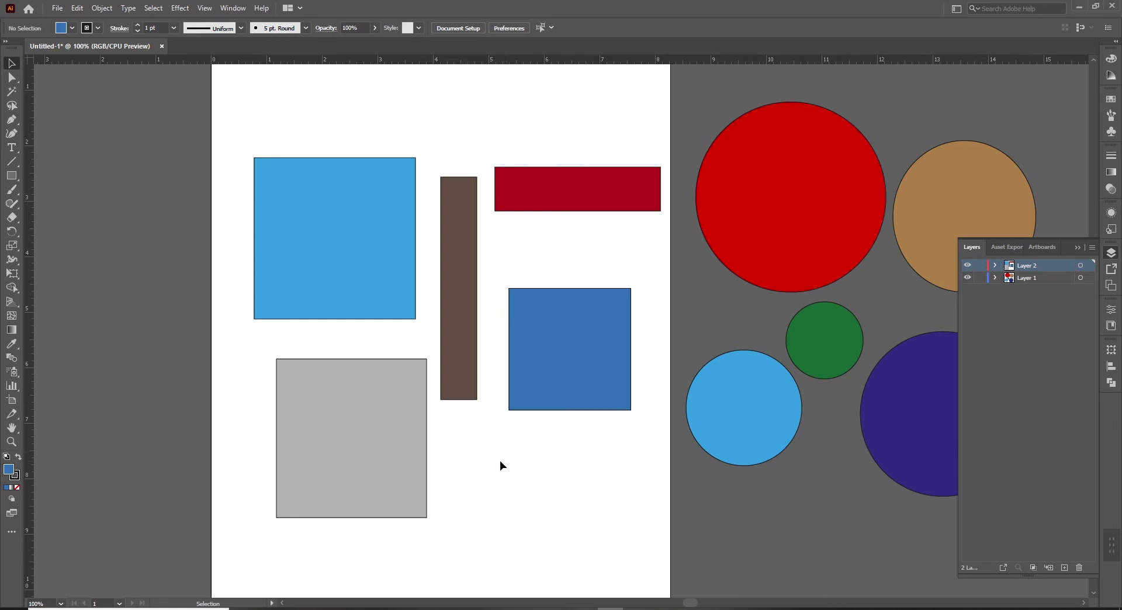
# - Select all artwork on Layer 2 to check which shapes belong to it
pyautogui.click(1090, 266)
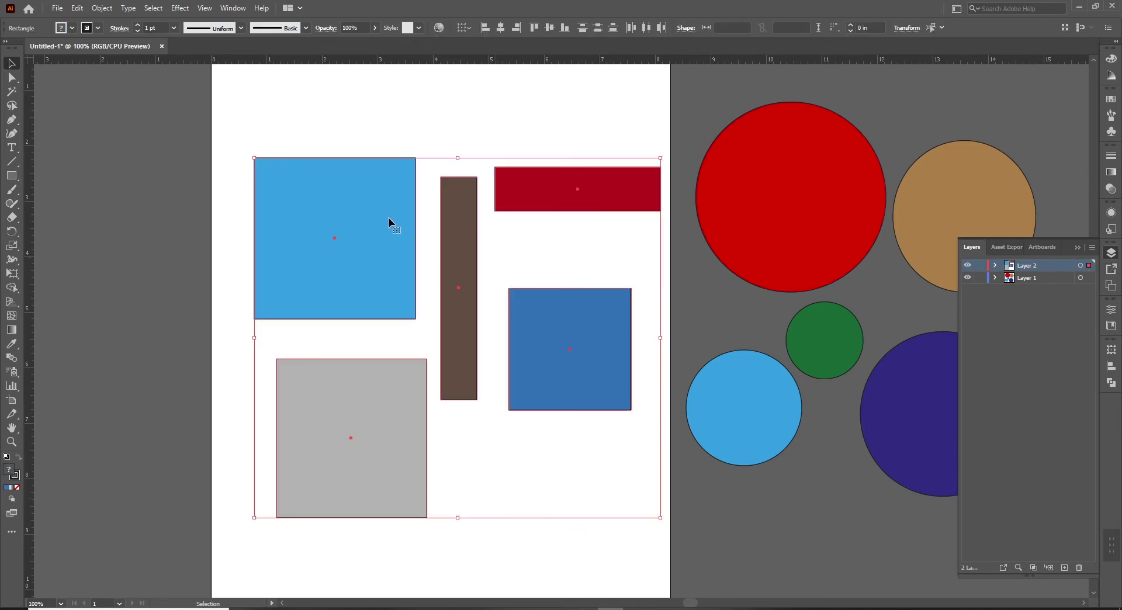
pyautogui.click(523, 470)
# - Draw a rectangle about 2.33 × 2.23 in below the medium blue square and fill it with orange
pyautogui.press('m')
pyautogui.moveTo(462, 425); pyautogui.dragTo(590, 550)
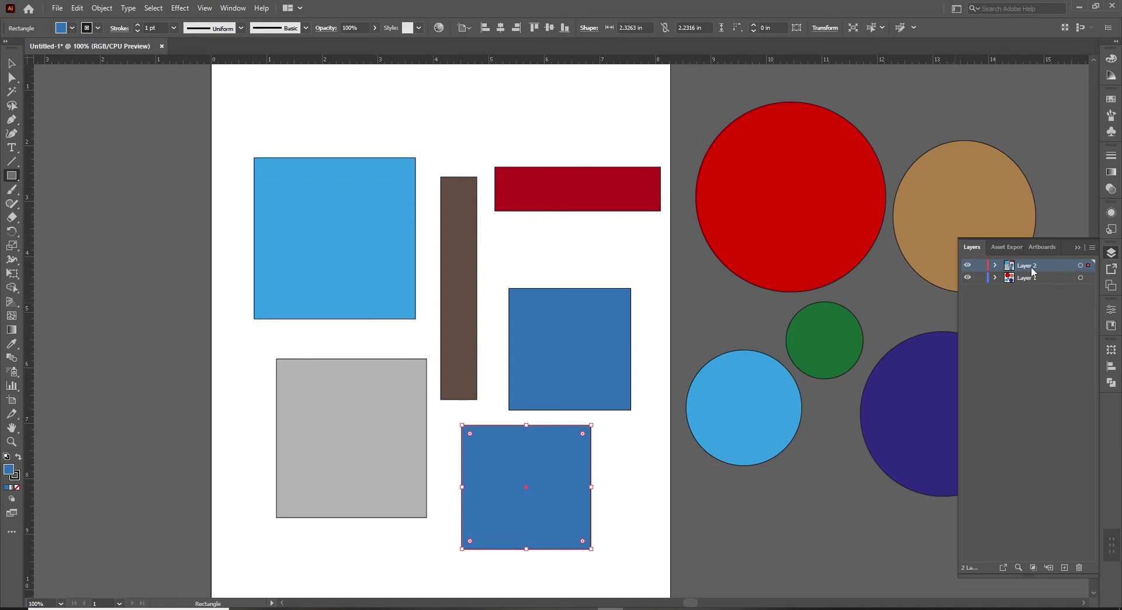
pyautogui.click(72, 28)
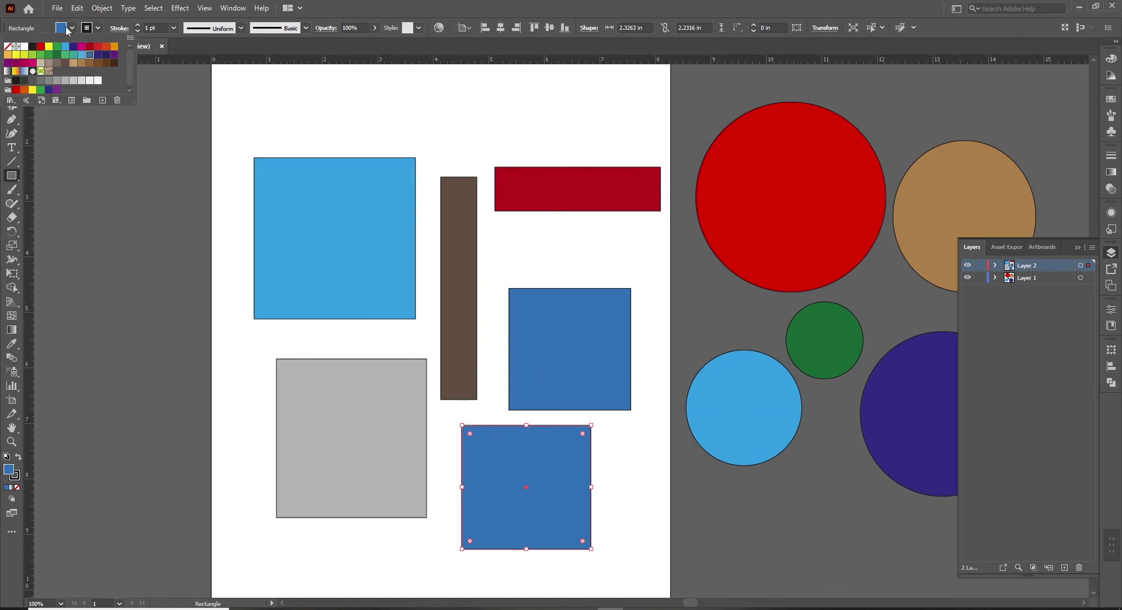
pyautogui.click(114, 49)
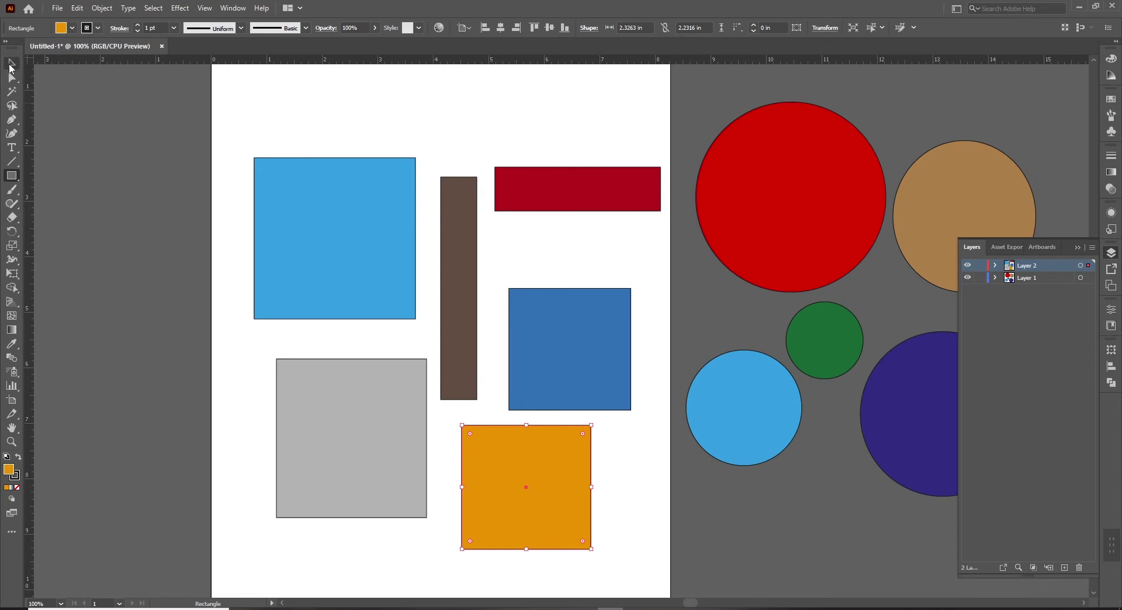
pyautogui.click(10, 65)
pyautogui.click(593, 240)
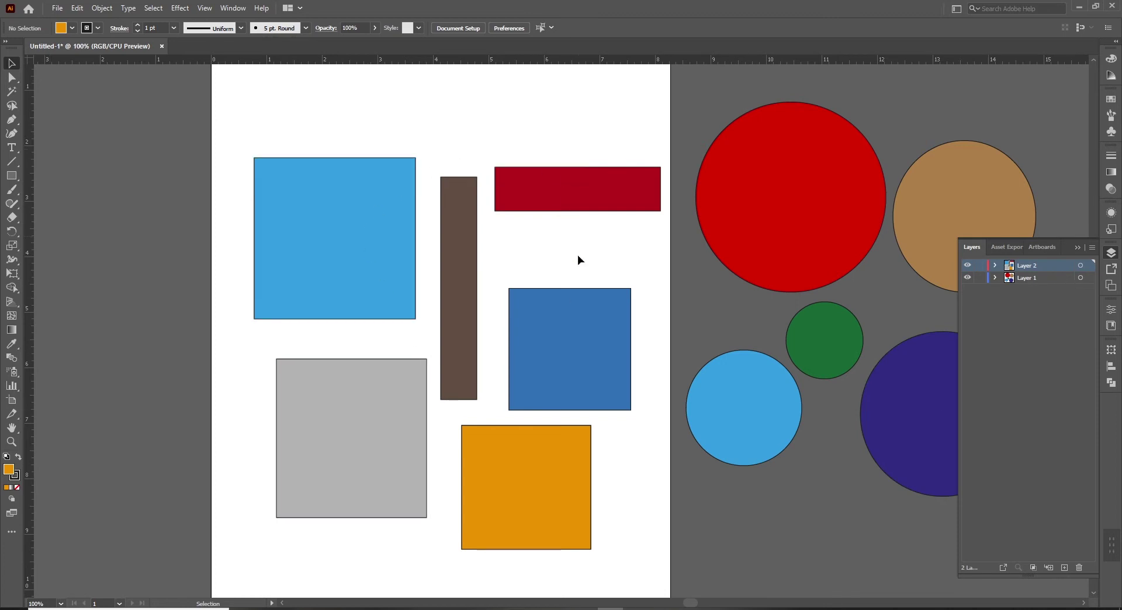
# - Select all rectangles on Layer 2 and move them together slightly up and to the left on the artboard
pyautogui.click(1081, 266)
pyautogui.moveTo(514, 351); pyautogui.dragTo(549, 344)
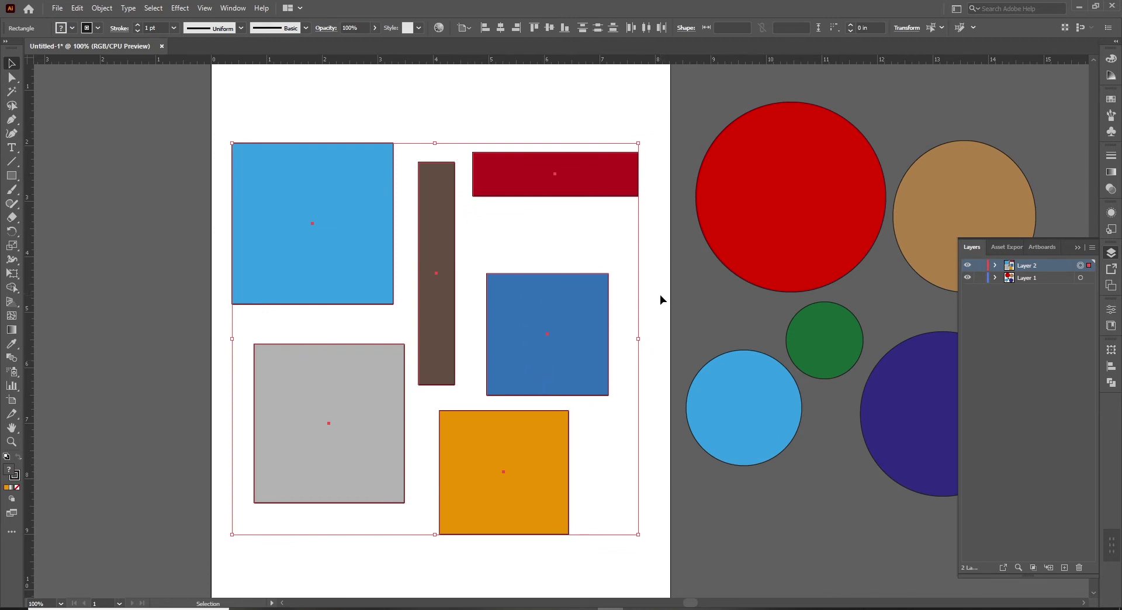
# - Expand Layer 2's contents, select the dark red bar from the list, and move it slightly down and right
pyautogui.click(653, 309)
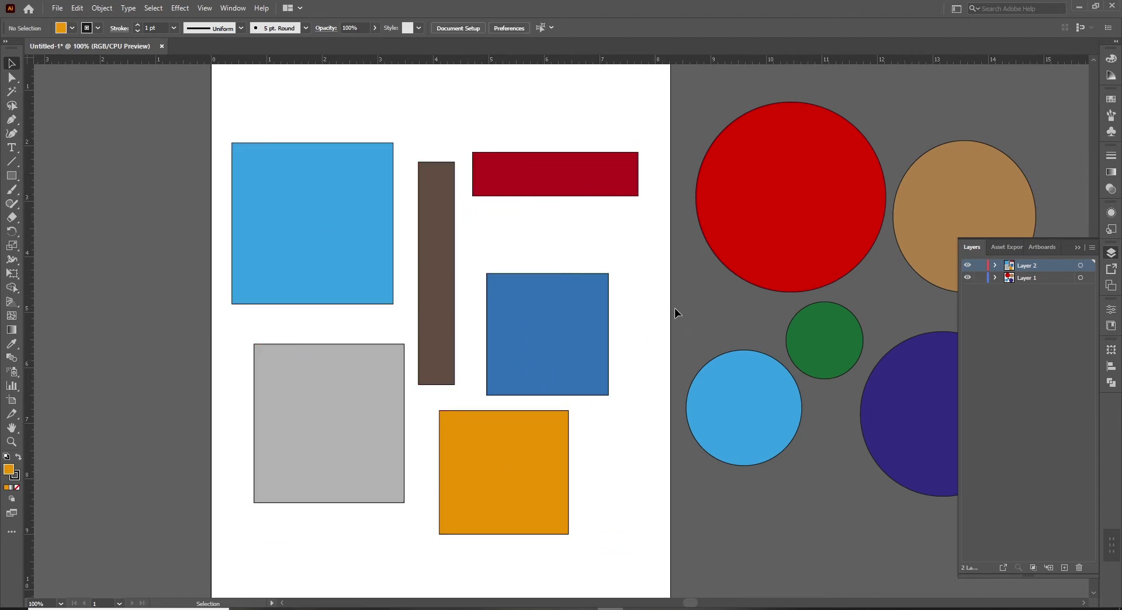
pyautogui.click(995, 266)
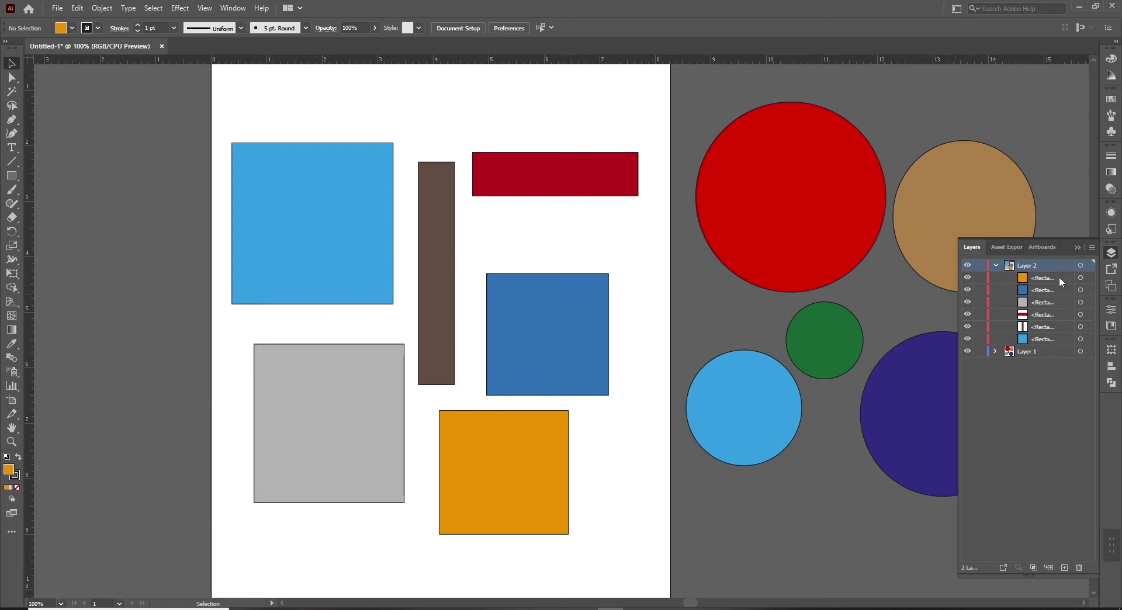
pyautogui.click(1090, 315)
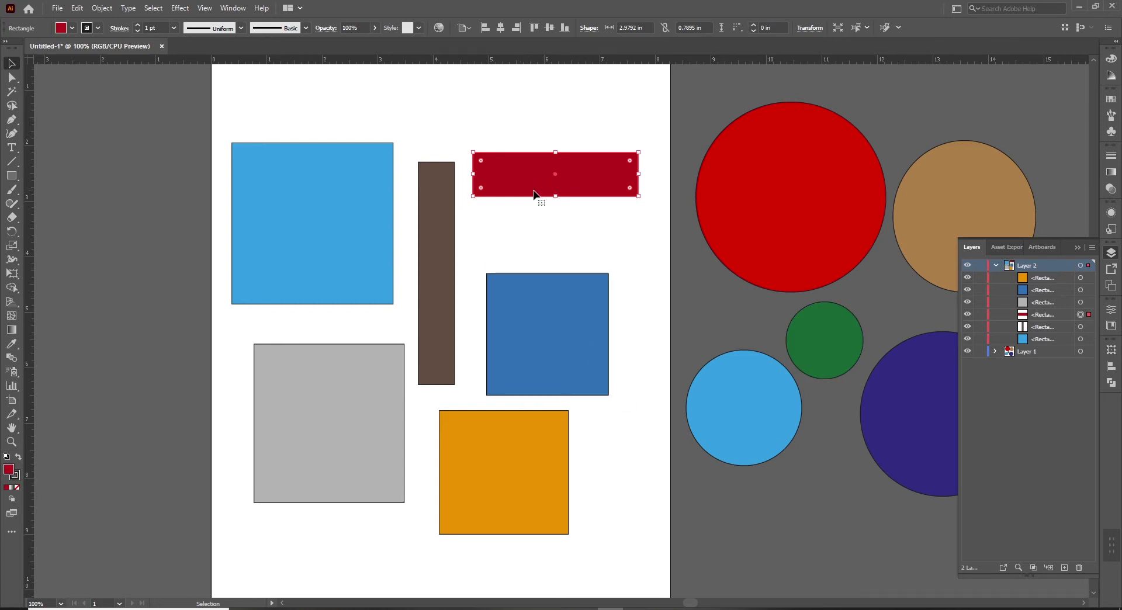
pyautogui.moveTo(534, 194); pyautogui.dragTo(536, 216)
# - Move the medium blue square slightly up and left, then deselect it and collapse Layer 2's contents
pyautogui.click(558, 353)
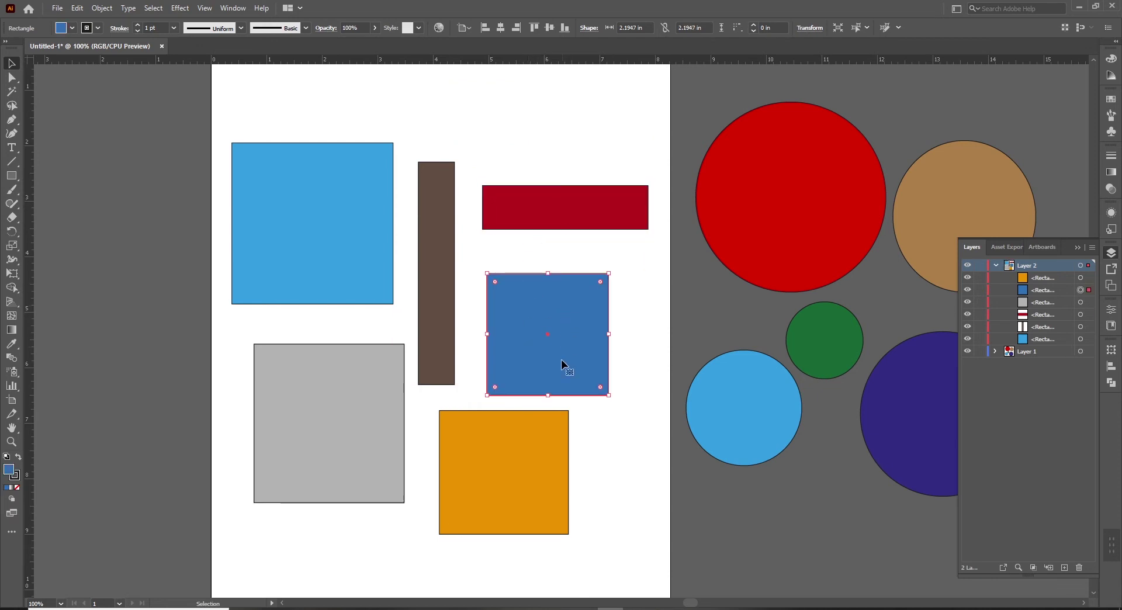
pyautogui.moveTo(521, 354); pyautogui.dragTo(514, 337)
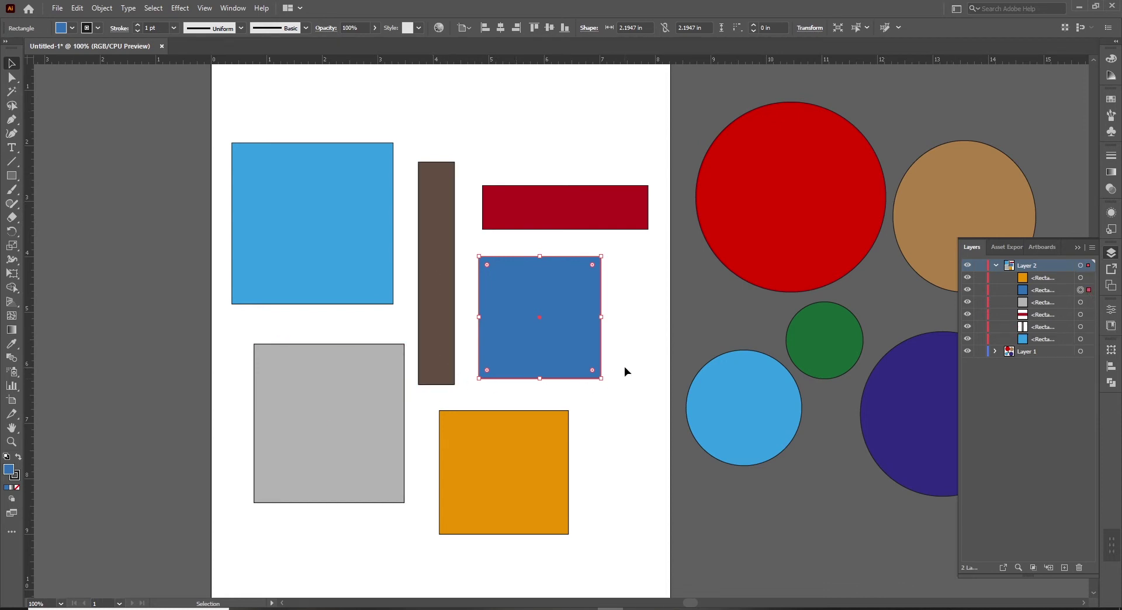
pyautogui.click(634, 387)
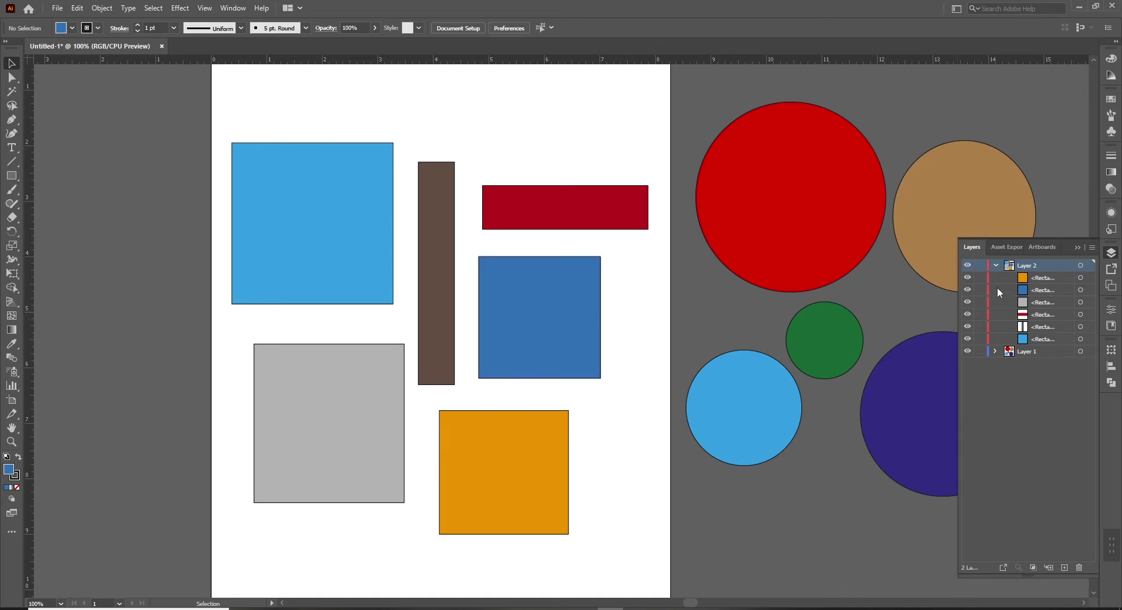
pyautogui.click(996, 266)
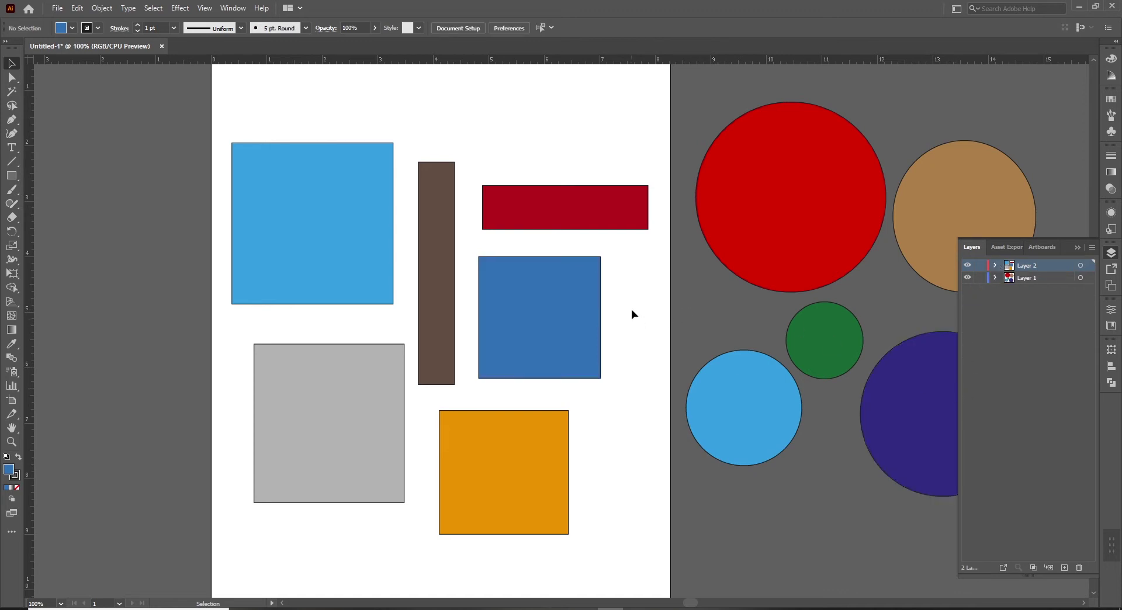
# - Select all circles on Layer 1 and move them together left onto the artboard so they overlap the rectangles
pyautogui.click(756, 233)
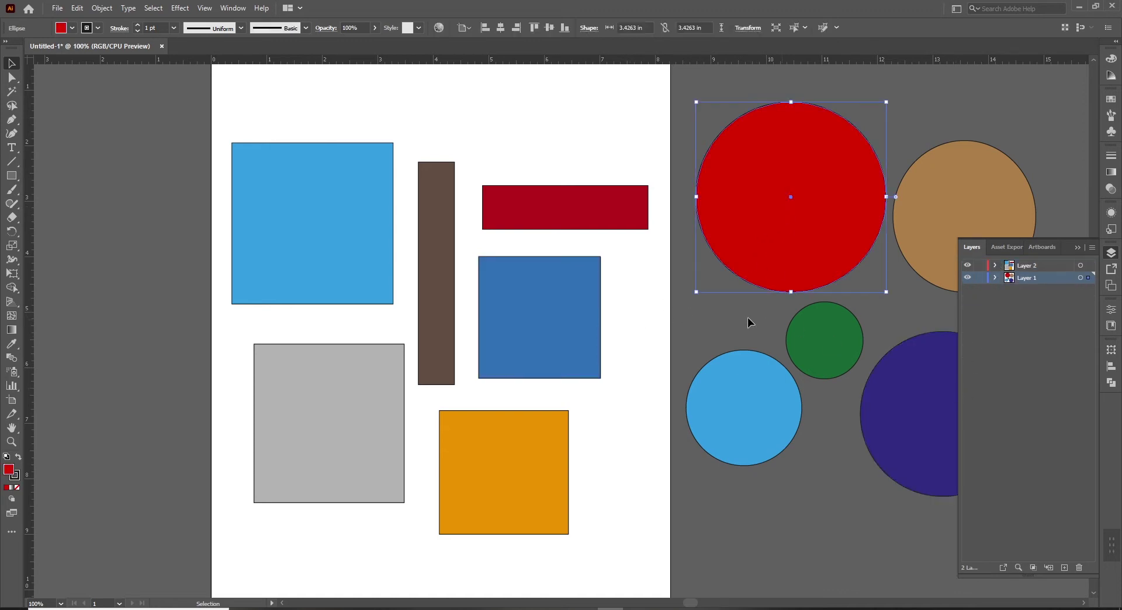
pyautogui.click(1085, 280)
pyautogui.moveTo(801, 275); pyautogui.dragTo(519, 303)
pyautogui.click(343, 116)
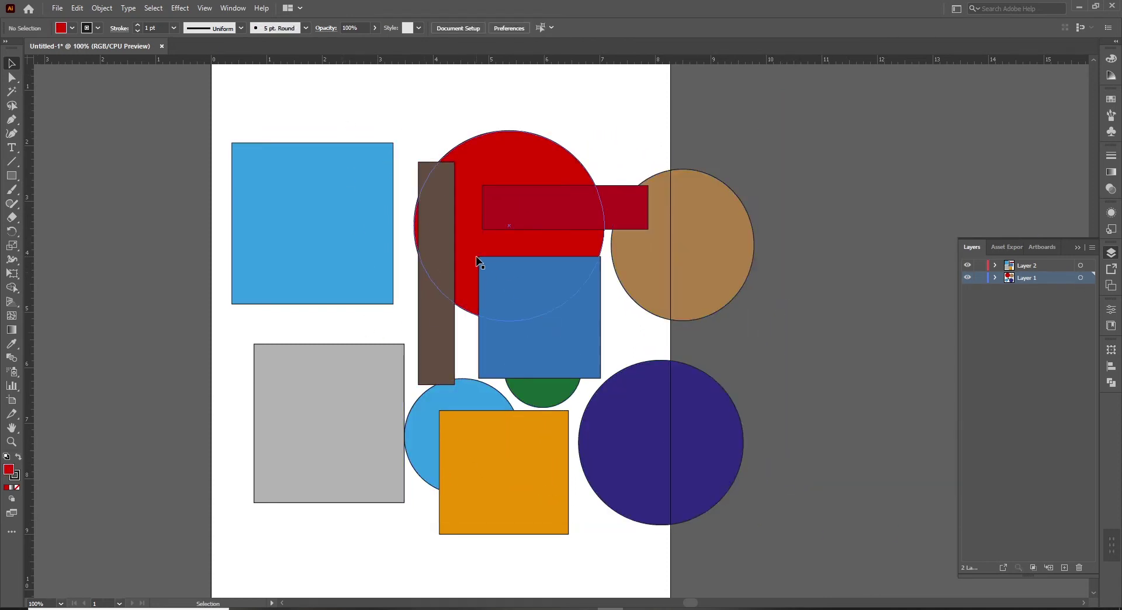
# - Check which layers the blue square and red circle belong to, then reorder Layer 1 above Layer 2
pyautogui.click(564, 304)
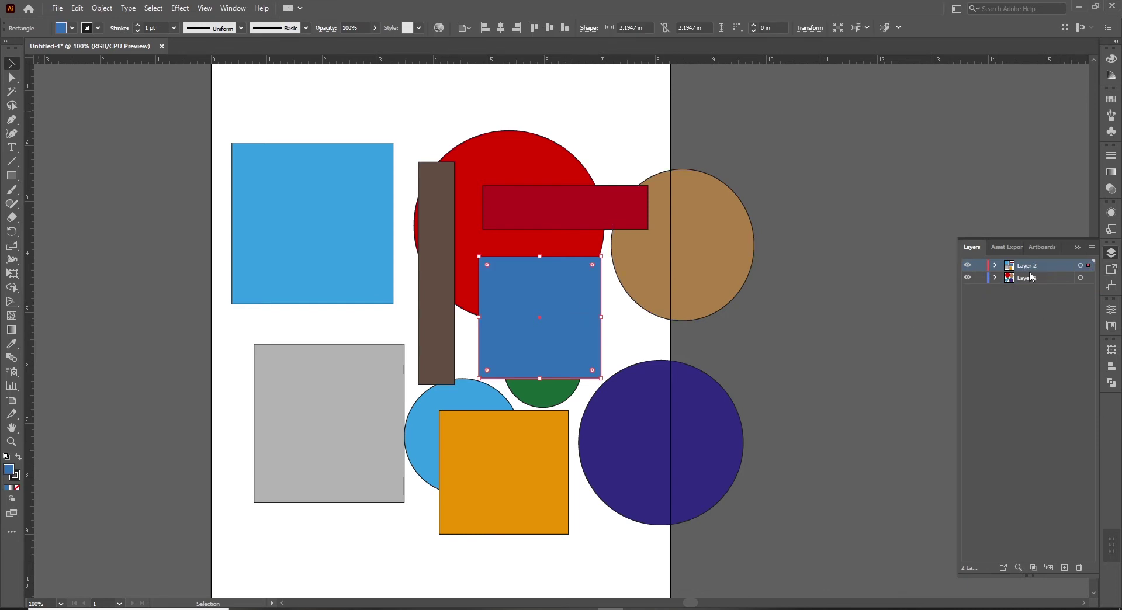
pyautogui.click(509, 170)
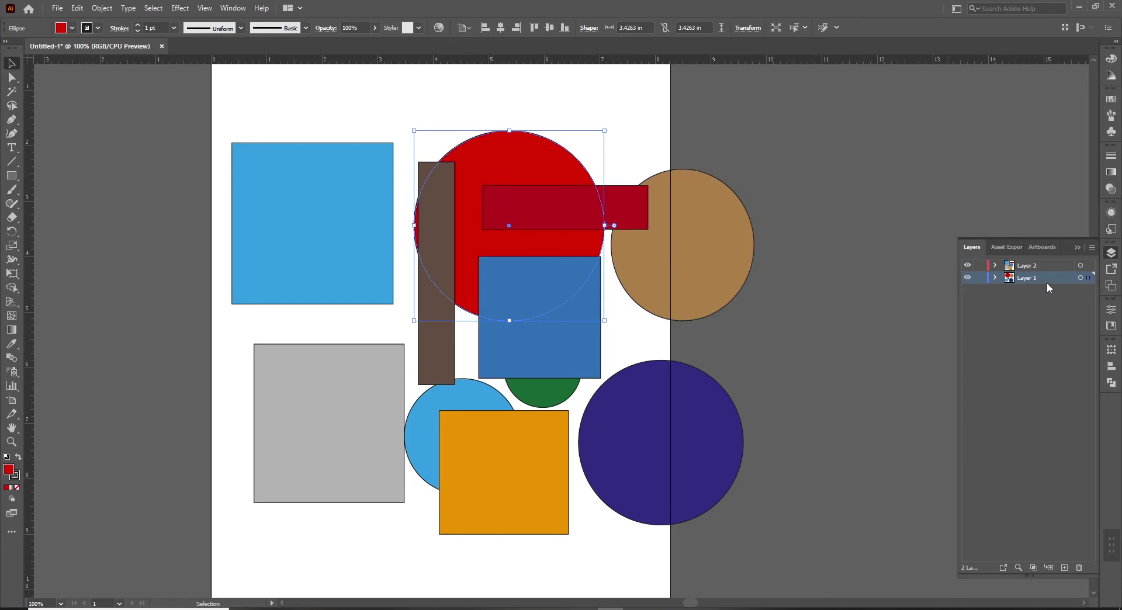
pyautogui.moveTo(1040, 277); pyautogui.dragTo(1043, 268)
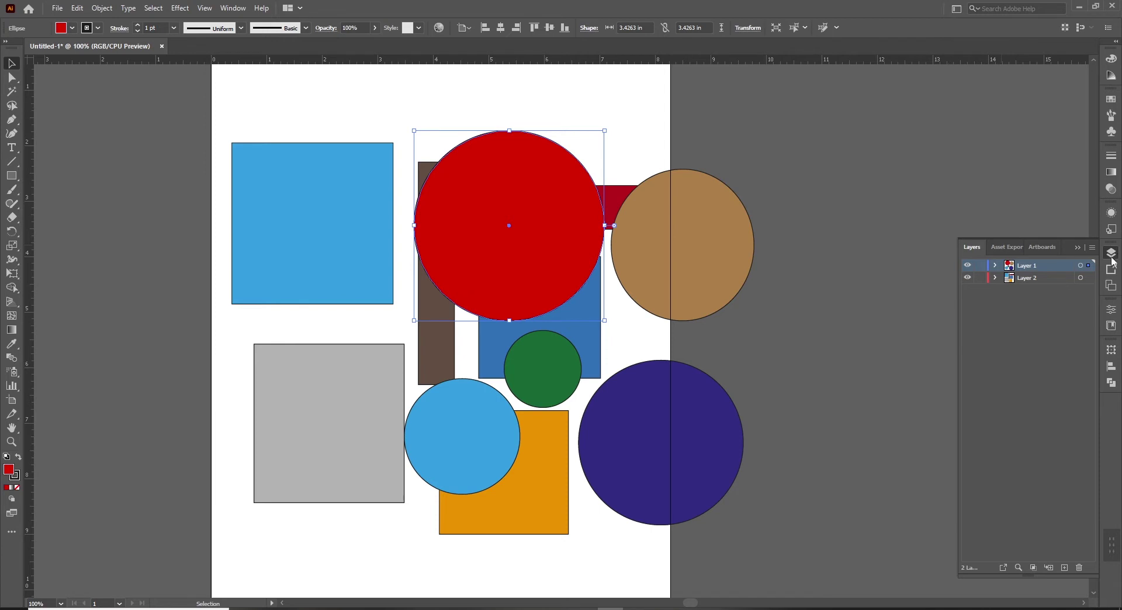
pyautogui.moveTo(539, 270); pyautogui.dragTo(789, 274)
pyautogui.hotkey('ctrl', 'z')
pyautogui.hotkey('ctrl', 'z')
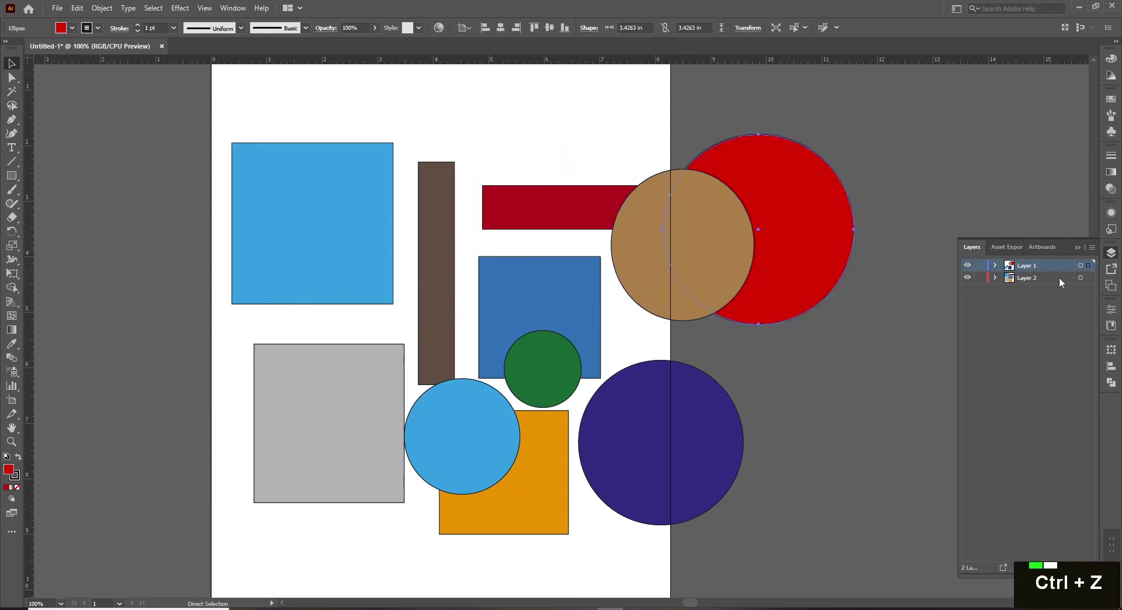
# - Move all Layer 1 circles together right, mostly off the artboard, then select all artwork on Layer 2
pyautogui.moveTo(706, 270); pyautogui.dragTo(938, 270)
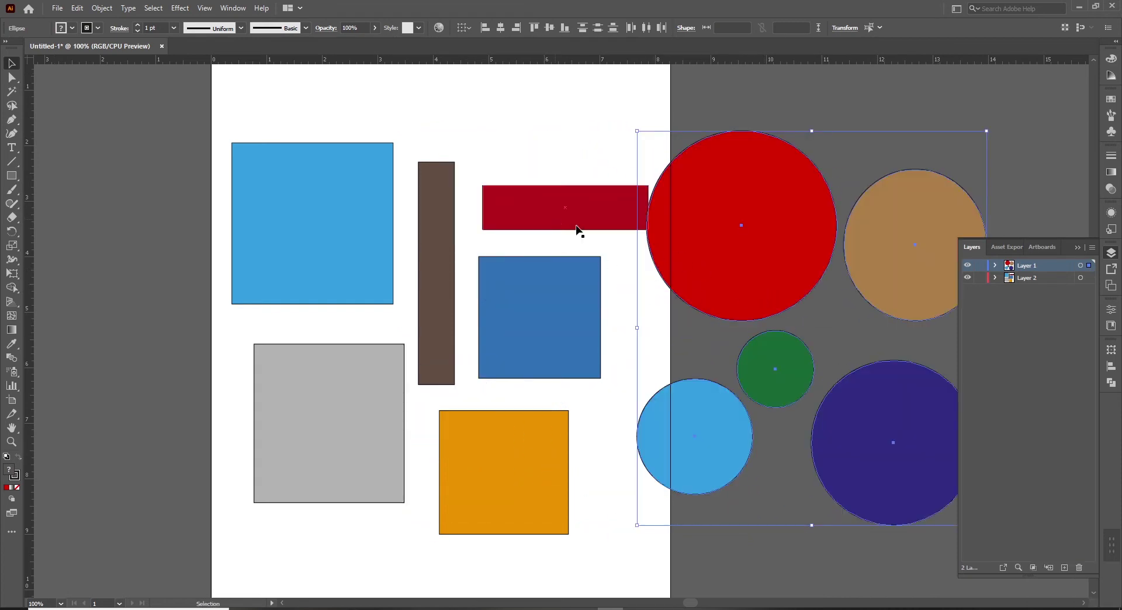
pyautogui.click(1080, 278)
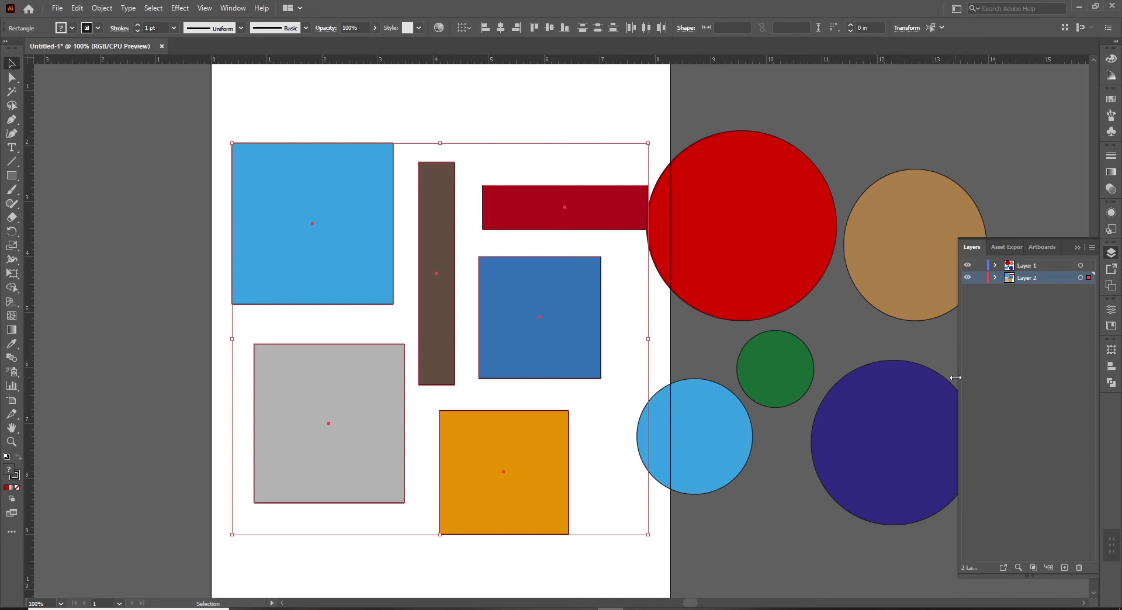
# - Select the large red circle and examine the list of ellipses inside Layer 1
pyautogui.click(750, 268)
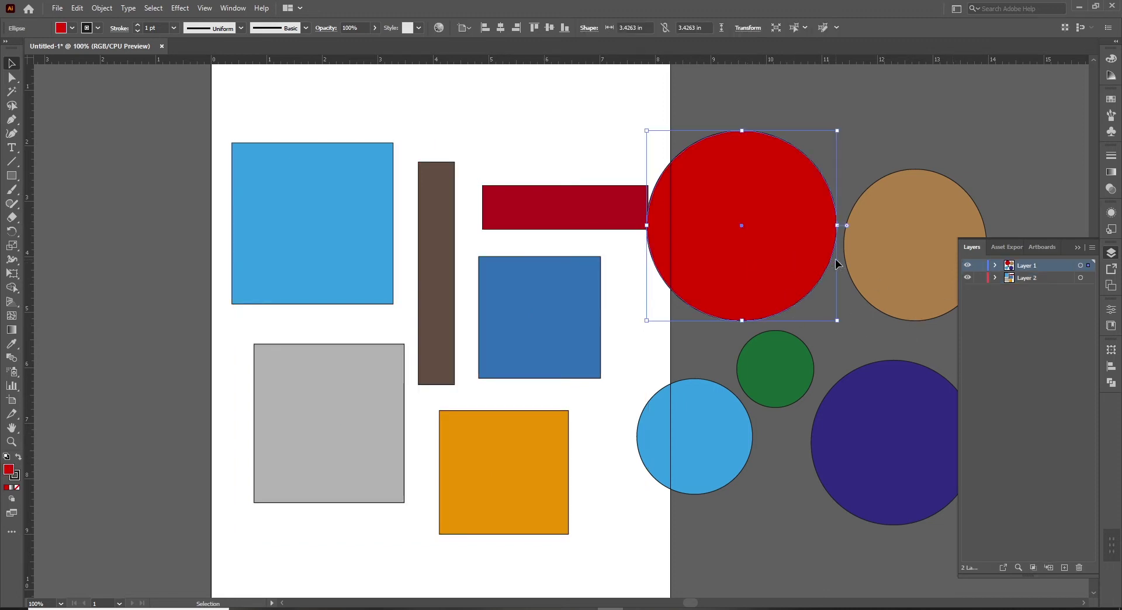
pyautogui.click(995, 266)
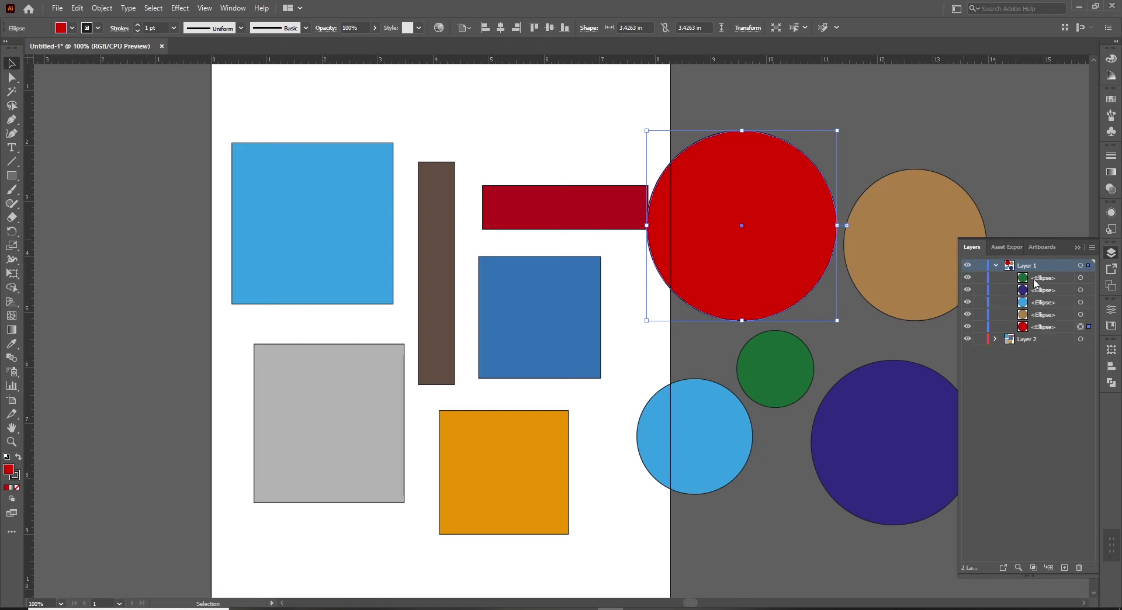
pyautogui.click(996, 266)
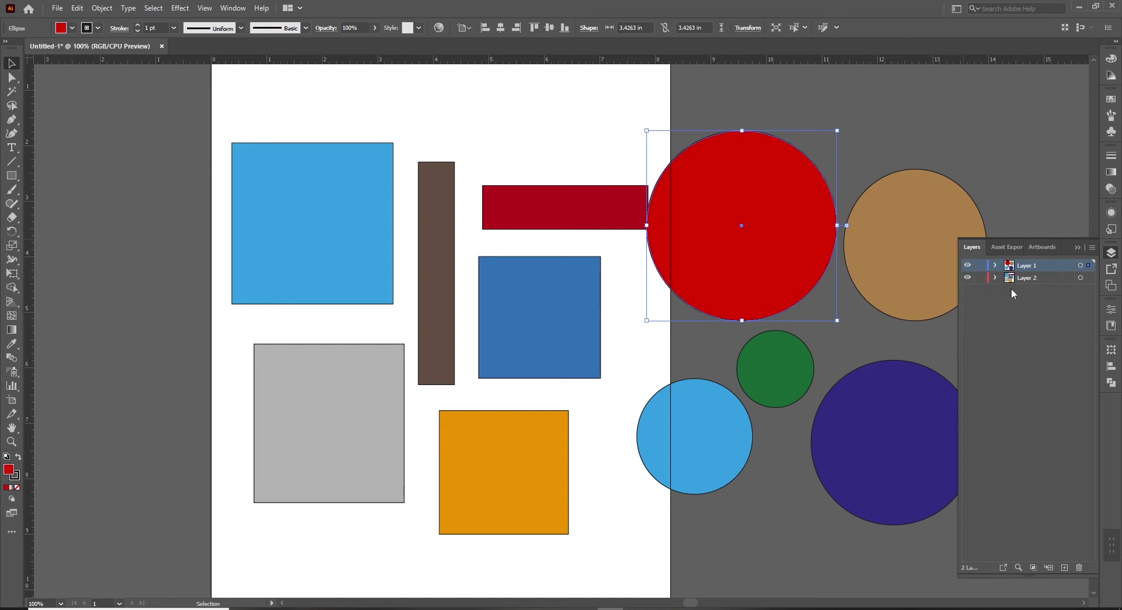
# - Select all Layer 2 artwork and add one new empty layer, Layer 3, directly above Layer 2
pyautogui.click(1080, 278)
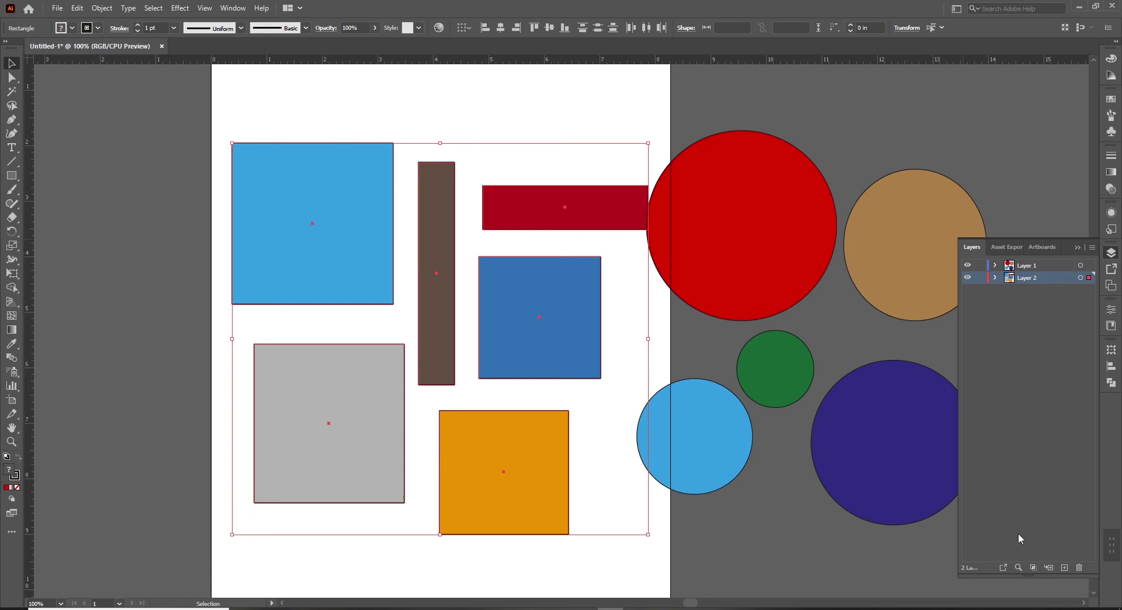
pyautogui.click(1064, 566)
pyautogui.click(1064, 566)
pyautogui.hotkey('ctrl', 'z')
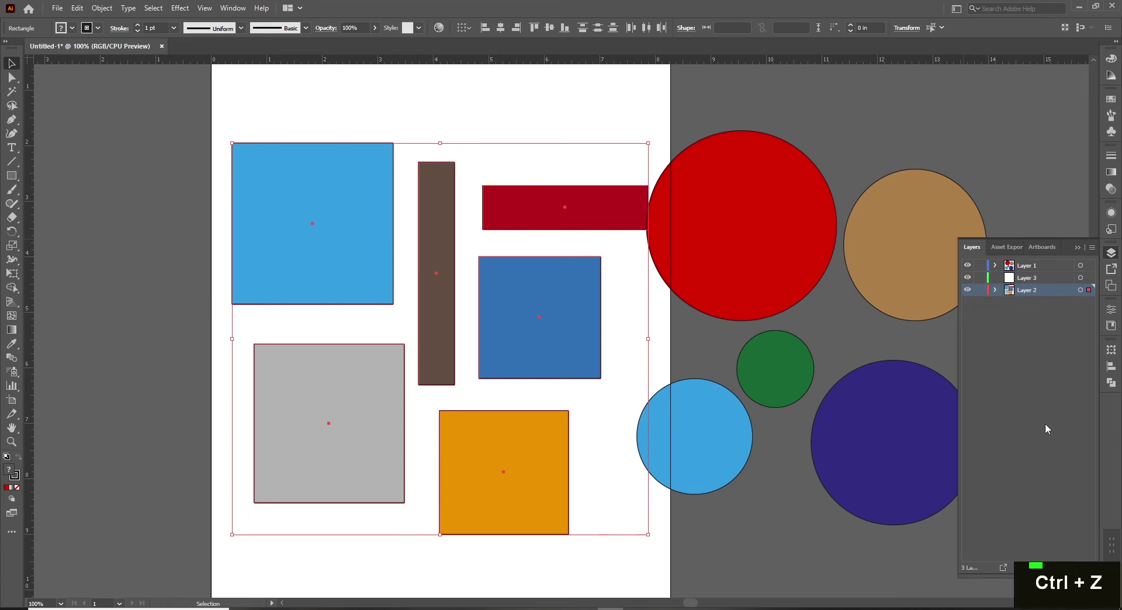
pyautogui.click(1034, 278)
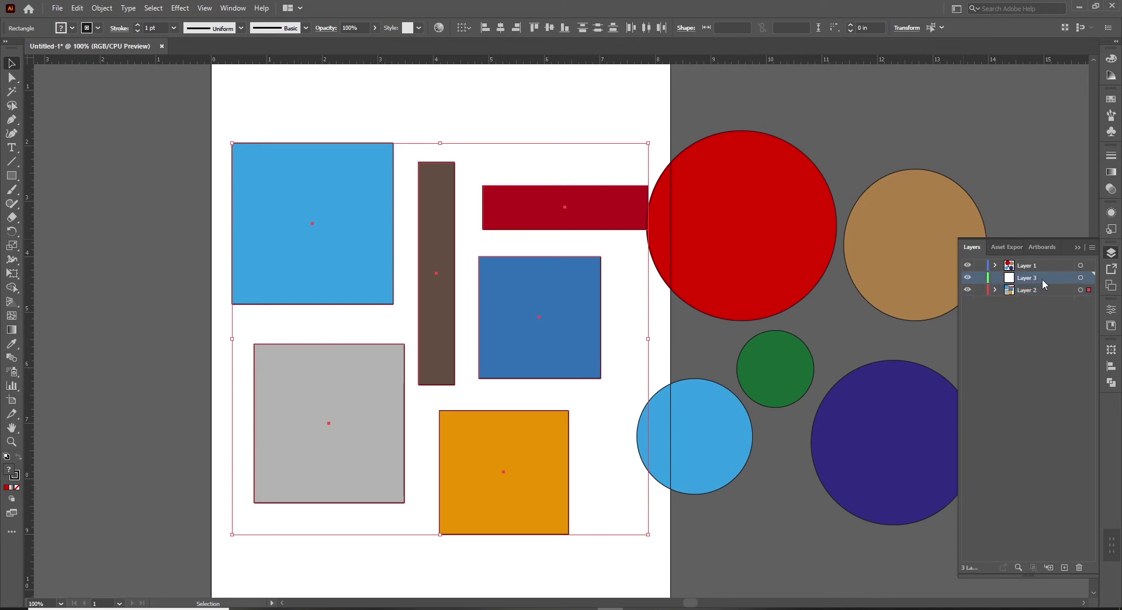
# - Move all Layer 2 rectangles together left, mostly off the artboard
pyautogui.click(1034, 292)
pyautogui.moveTo(579, 315); pyautogui.dragTo(211, 316)
# - Draw two red ellipses on Layer 3 within the artboard, the narrower left one about 1.4 × 2.88 in
pyautogui.click(1081, 277)
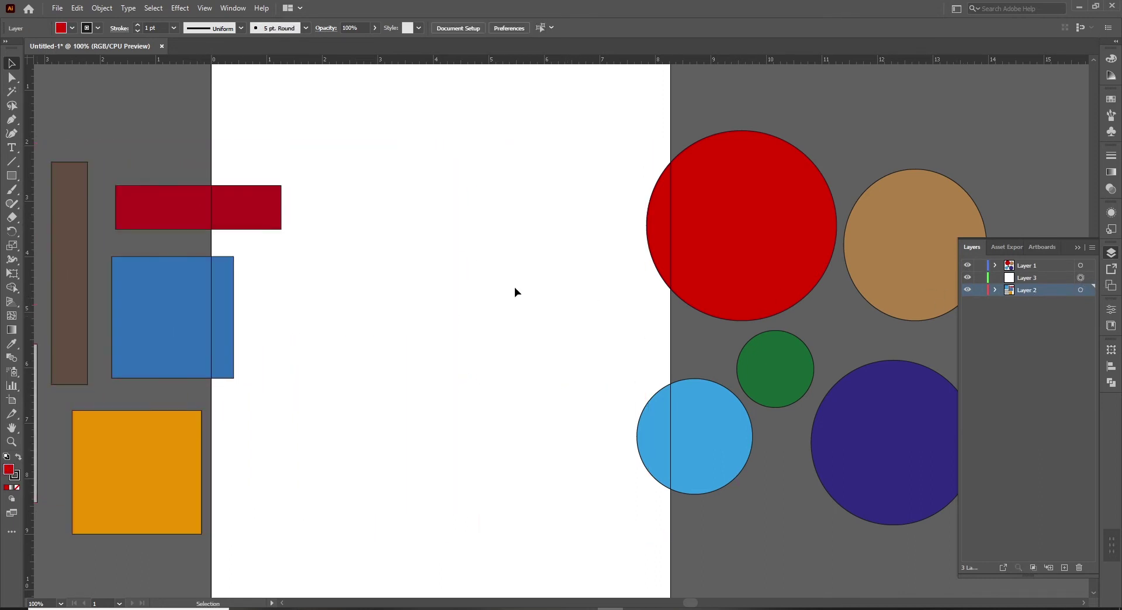
pyautogui.press('l')
pyautogui.click(1033, 277)
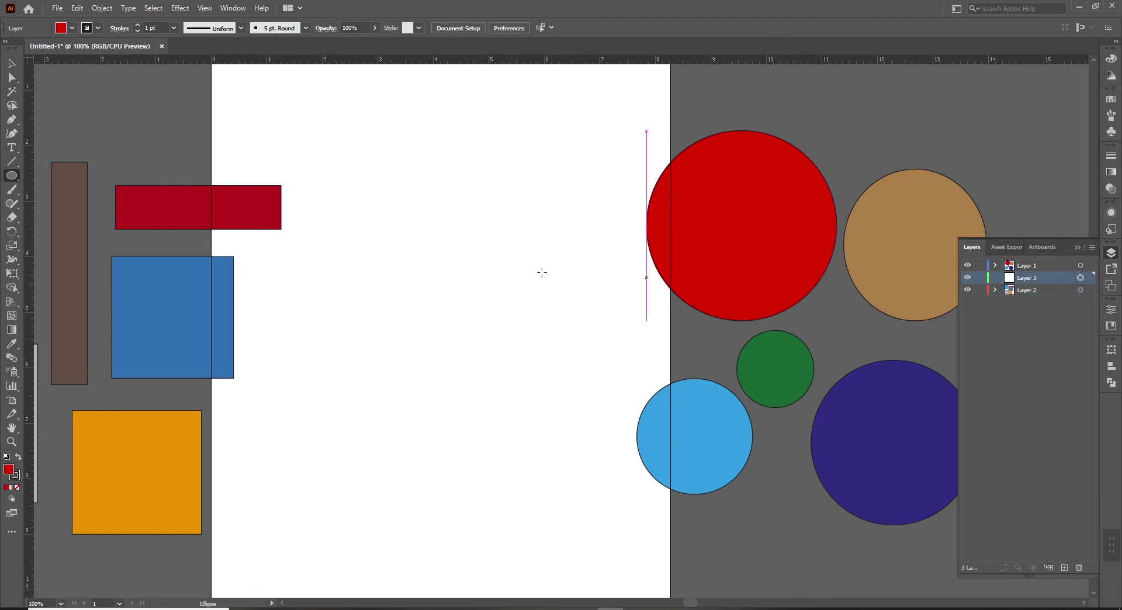
pyautogui.moveTo(462, 229); pyautogui.dragTo(561, 358)
pyautogui.moveTo(338, 283); pyautogui.dragTo(412, 452)
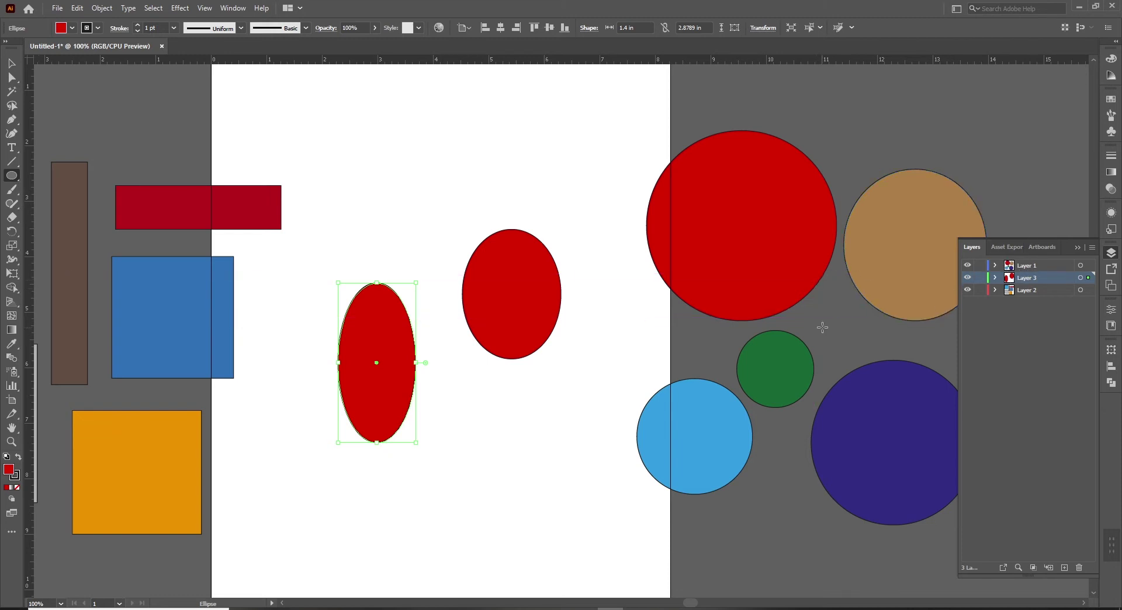
# - Examine the circles beside the artboard and the list of objects inside Layer 1
pyautogui.press('space')
pyautogui.moveTo(661, 305); pyautogui.dragTo(366, 305)
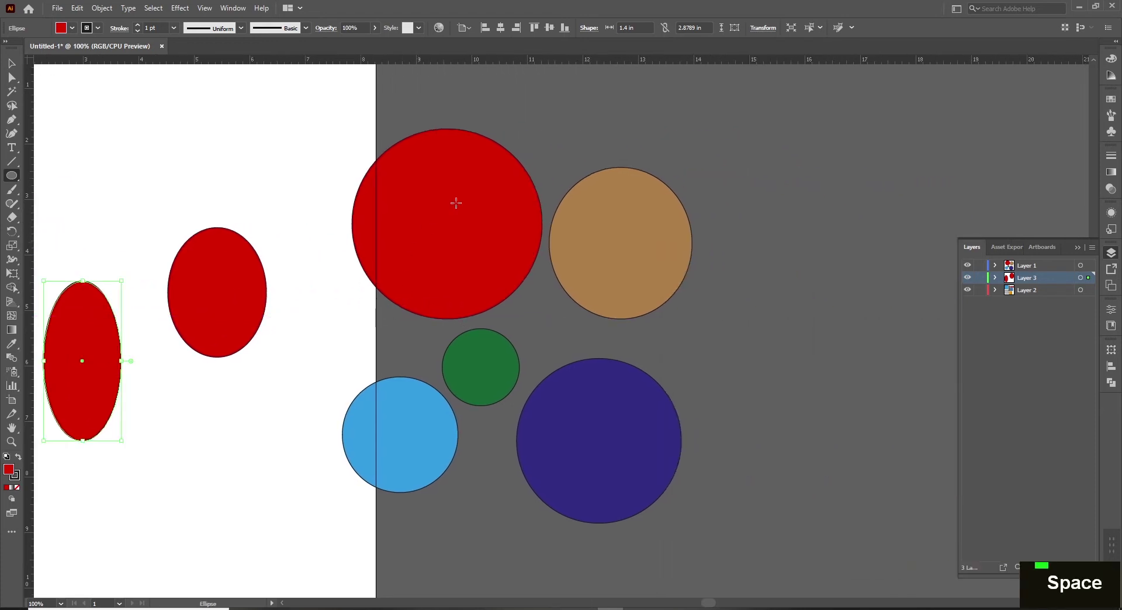
pyautogui.click(1010, 267)
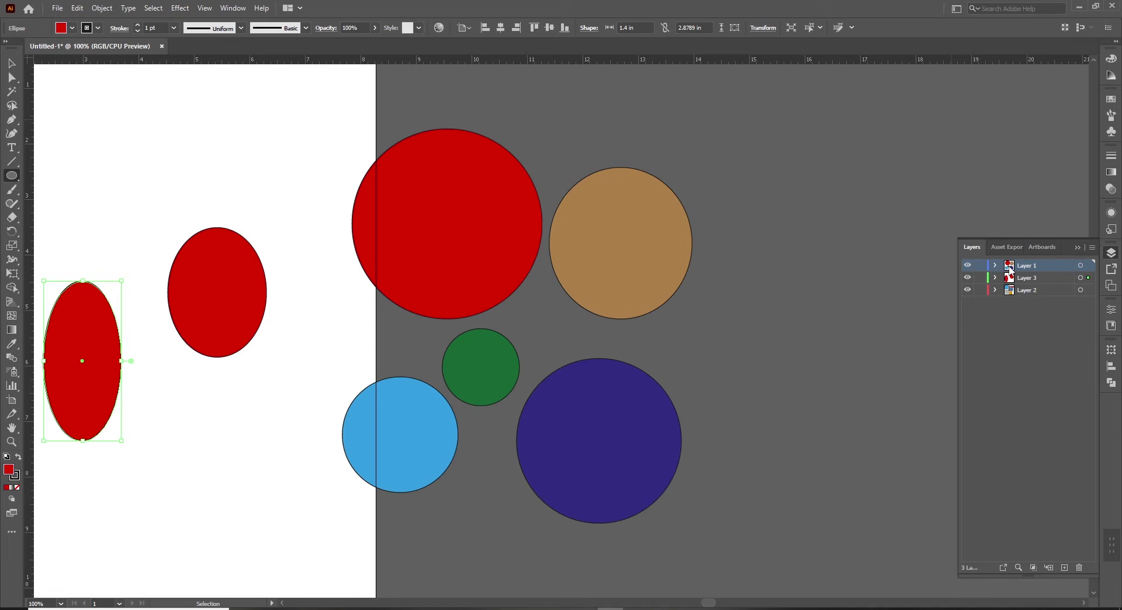
pyautogui.click(994, 265)
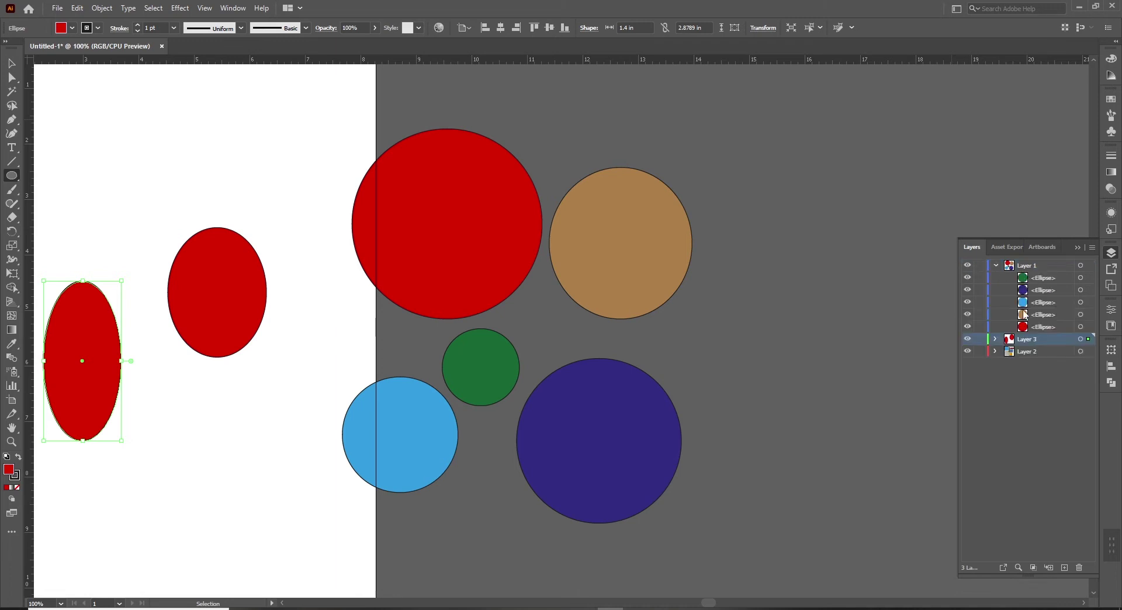
pyautogui.click(994, 265)
# - Lock Layer 1, unlock it again, and select all of its circles
pyautogui.click(980, 266)
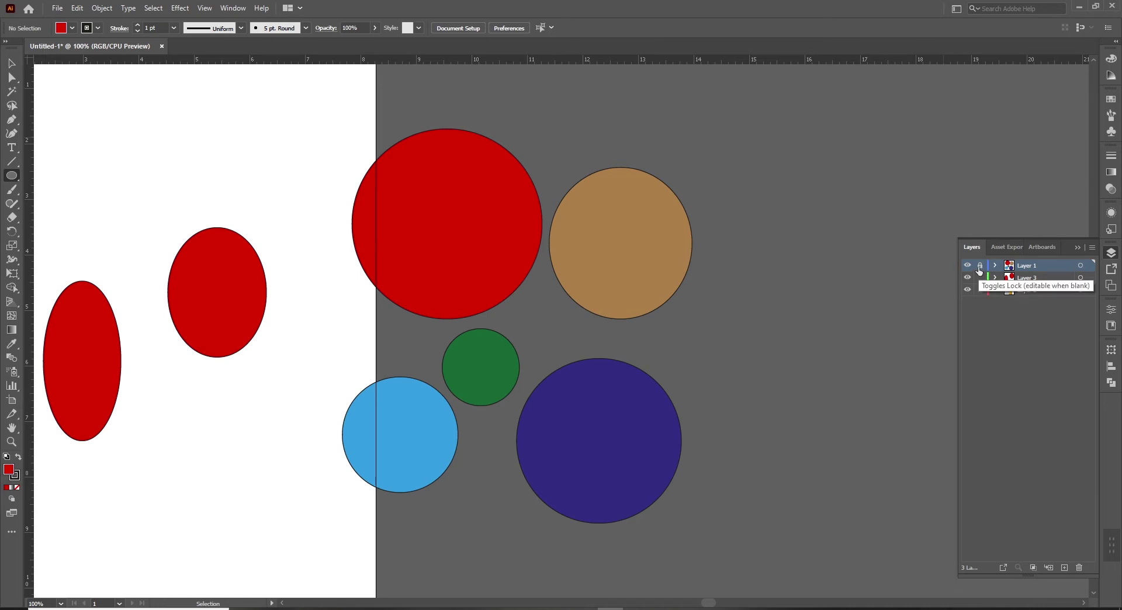
pyautogui.click(980, 267)
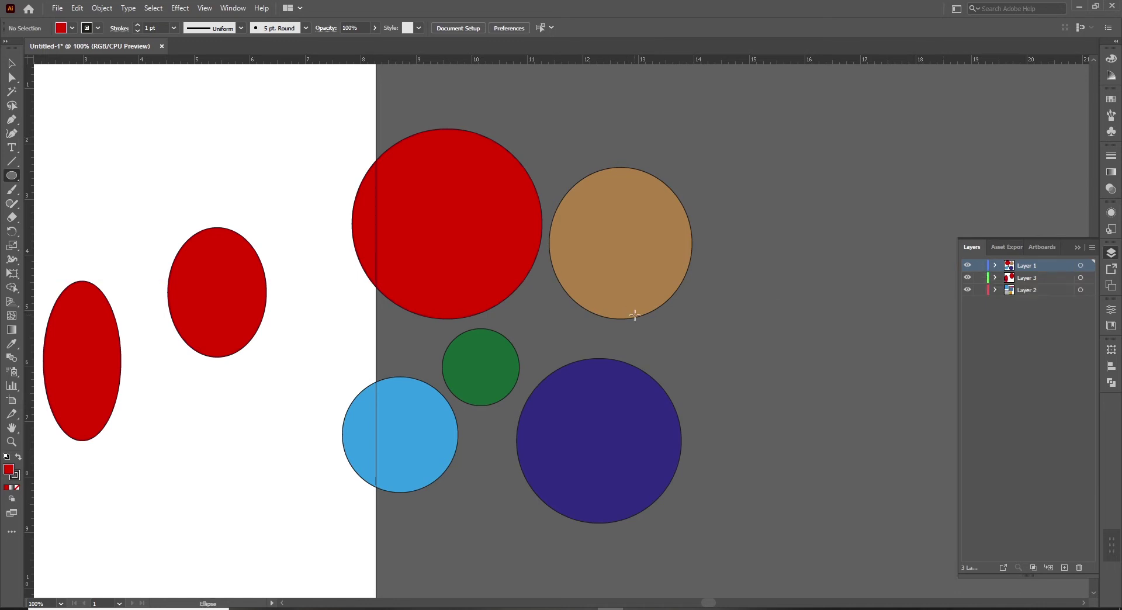
pyautogui.press('v')
pyautogui.click(1081, 266)
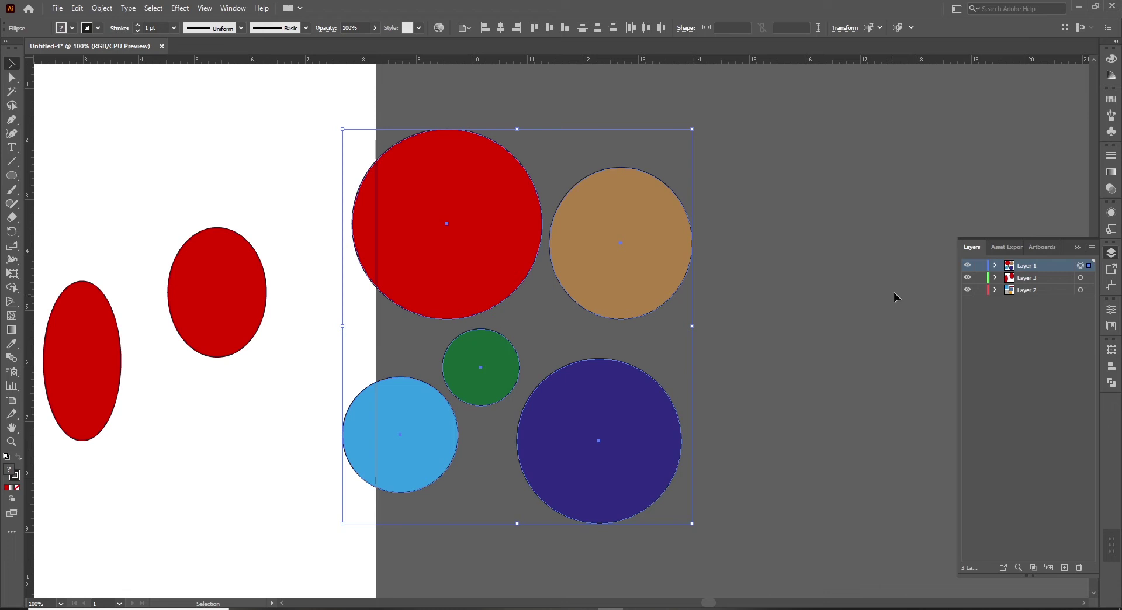
# - Lock Layer 1, try to select its circles with a selection marquee, and unlock the layer
pyautogui.click(979, 265)
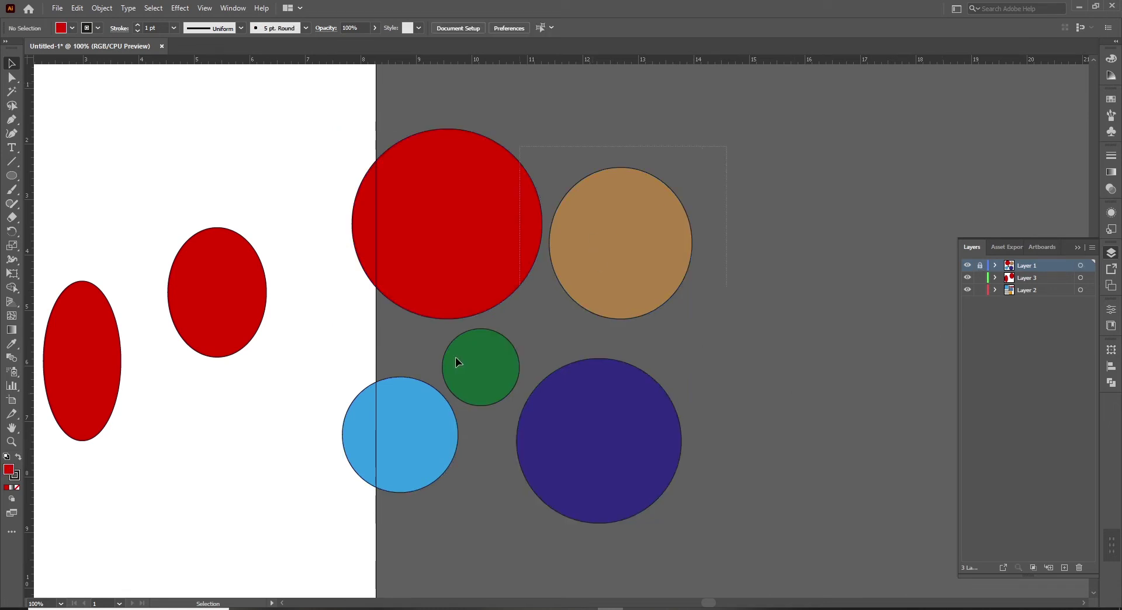
pyautogui.moveTo(721, 164); pyautogui.dragTo(551, 362)
pyautogui.click(981, 266)
# - Select all circles on Layer 1 and move them together further right, completely off the artboard
pyautogui.click(1084, 266)
pyautogui.moveTo(587, 283)
pyautogui.mouseDown()
pyautogui.moveTo(706, 295)
pyautogui.moveTo(686, 251)
pyautogui.moveTo(568, 290)
pyautogui.mouseUp()
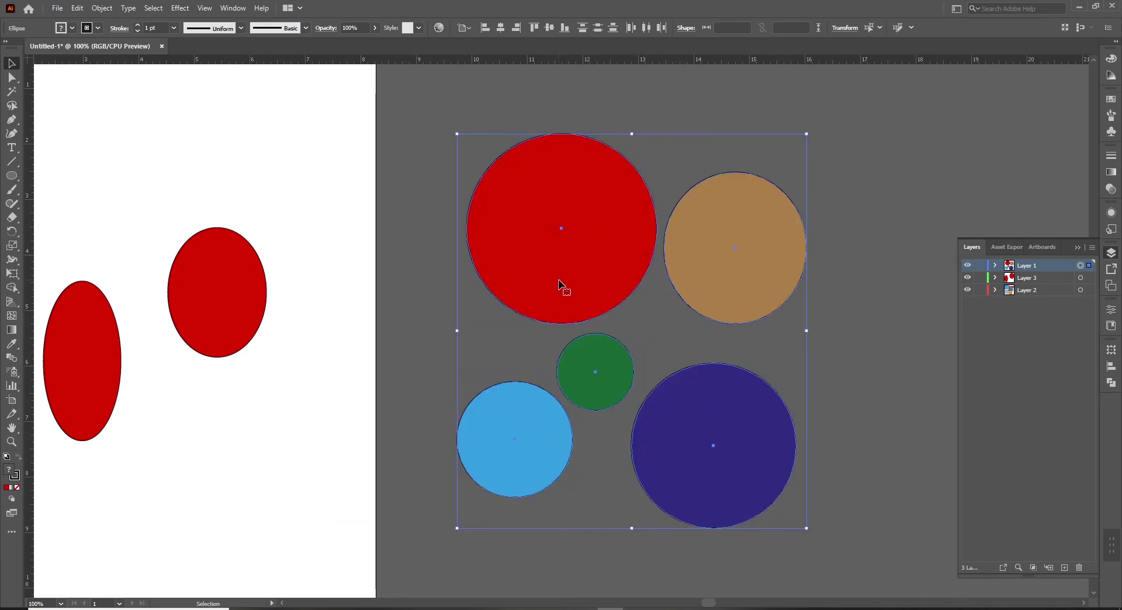
# - Lock the selected circles as objects, try to marquee-select them, and unlock all objects
pyautogui.hotkey('ctrl', '2')
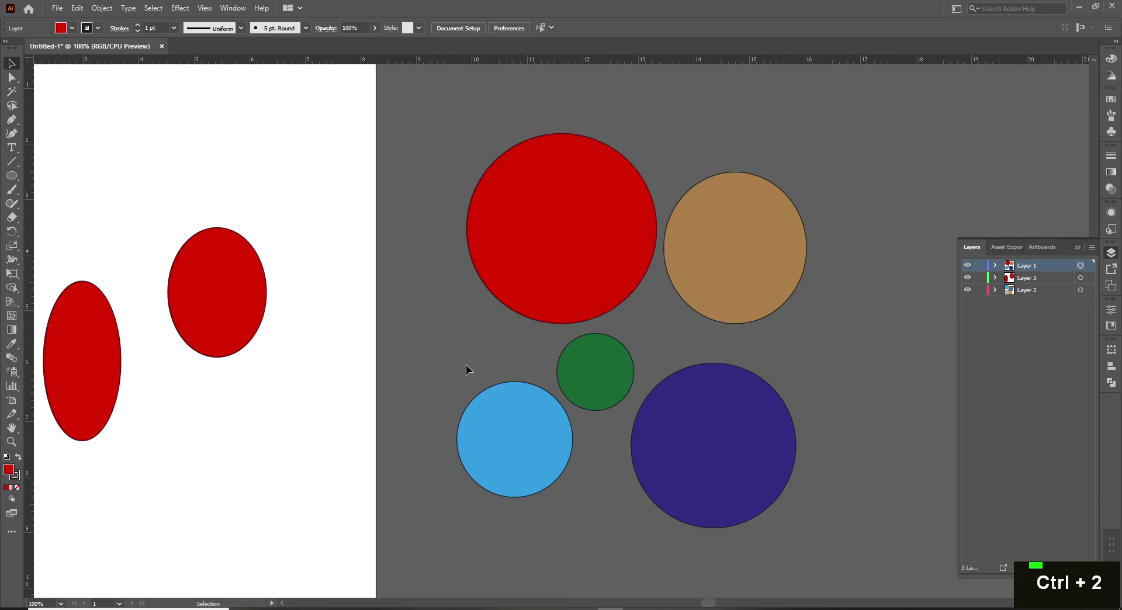
pyautogui.moveTo(472, 153); pyautogui.dragTo(787, 489)
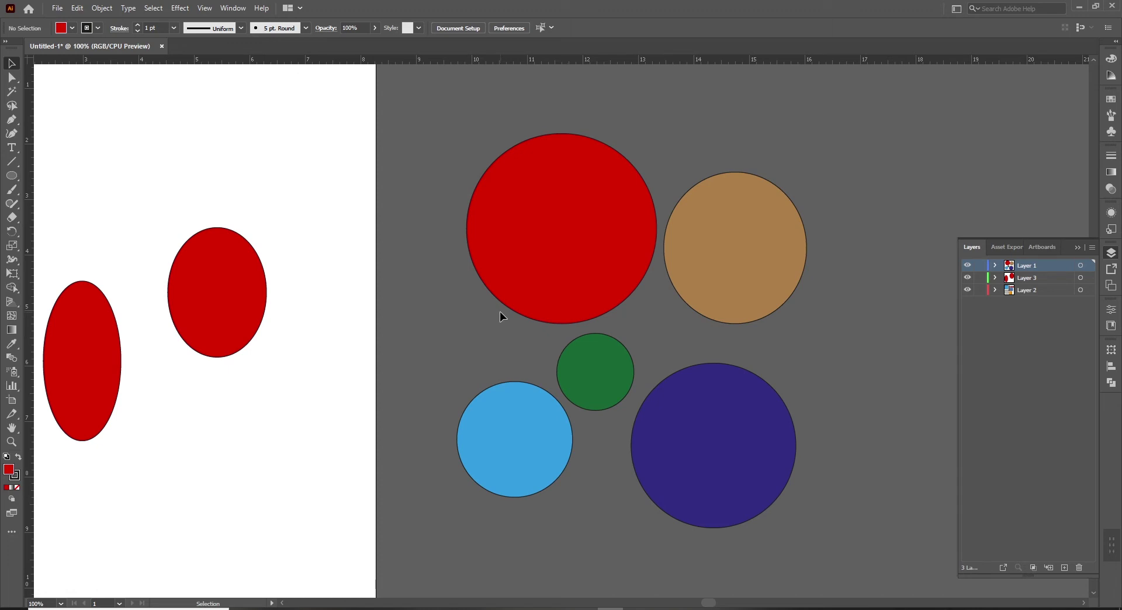
pyautogui.hotkey('ctrl', 'alt', '2')
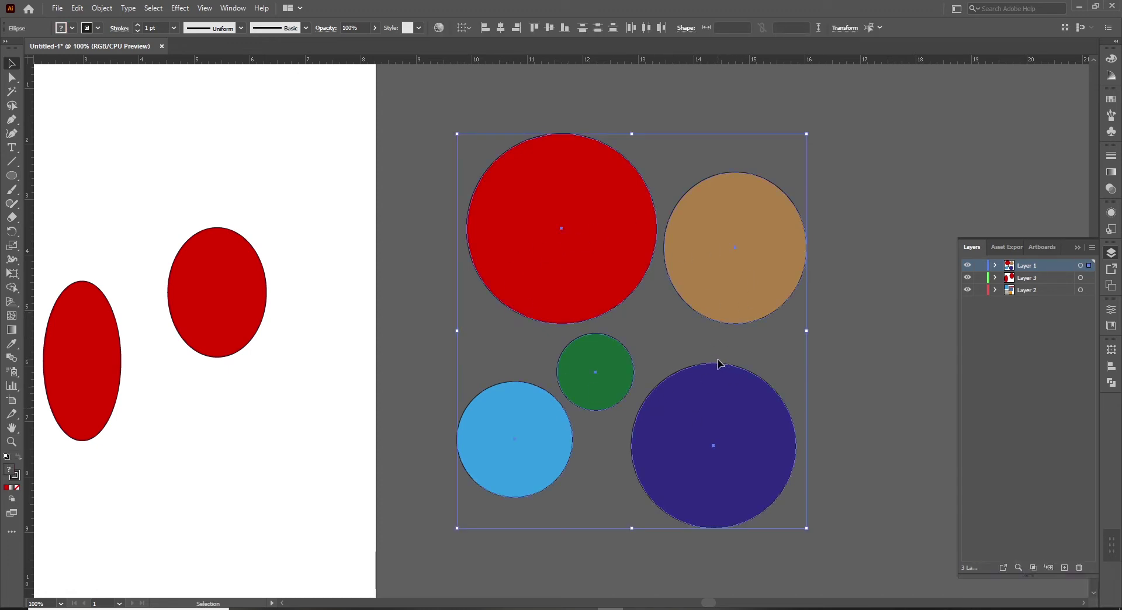
# - Select all the circles on Layer 1 and hide that layer
pyautogui.click(839, 324)
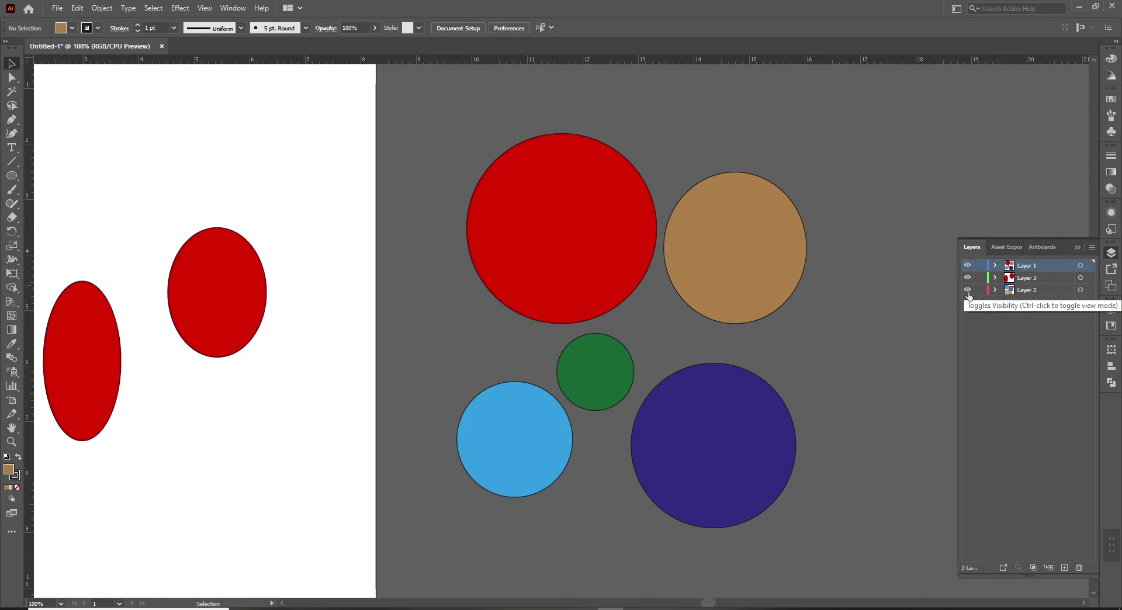
pyautogui.press('space')
pyautogui.moveTo(321, 381); pyautogui.dragTo(552, 398)
pyautogui.scroll(-2, 508, 359)
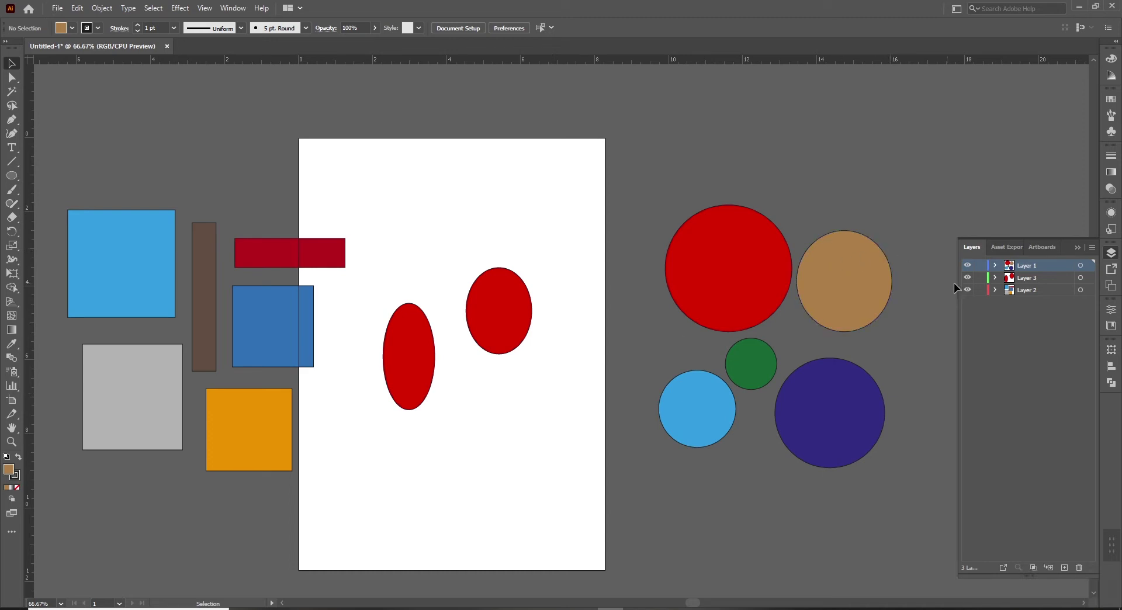
pyautogui.click(1080, 265)
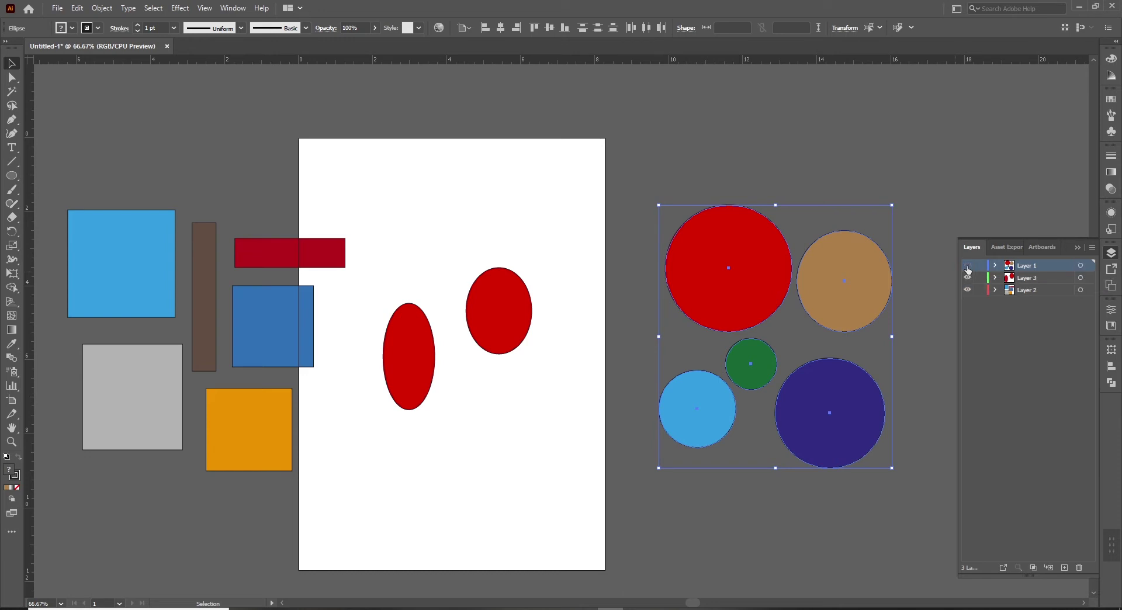
pyautogui.click(967, 266)
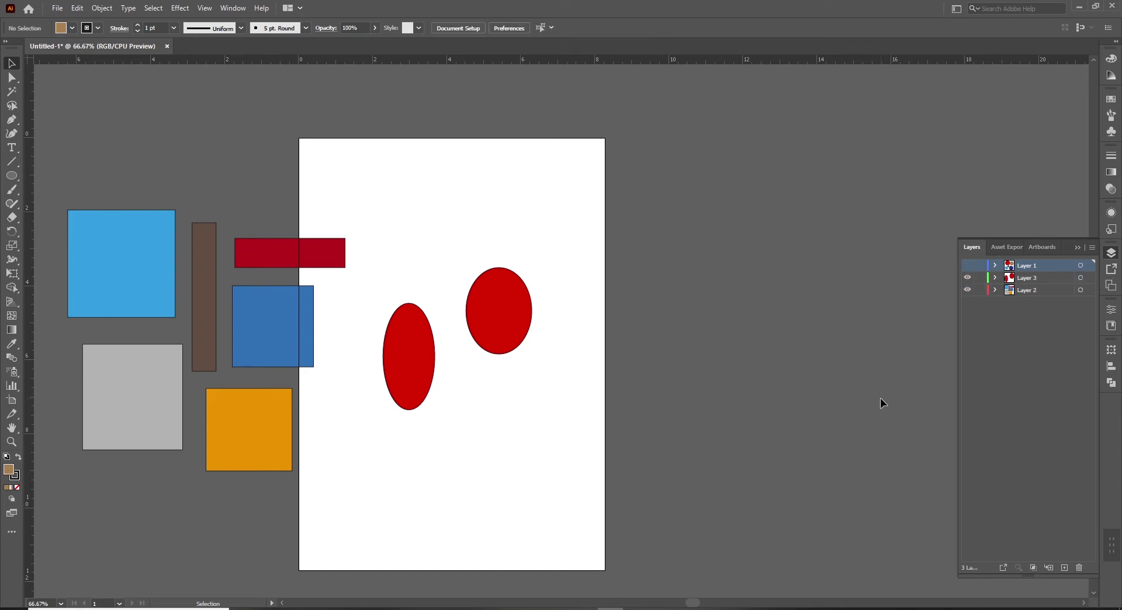
# - Select the red ellipses on Layer 3, hide that layer, and show both Layer 3 and Layer 1 again
pyautogui.click(1081, 277)
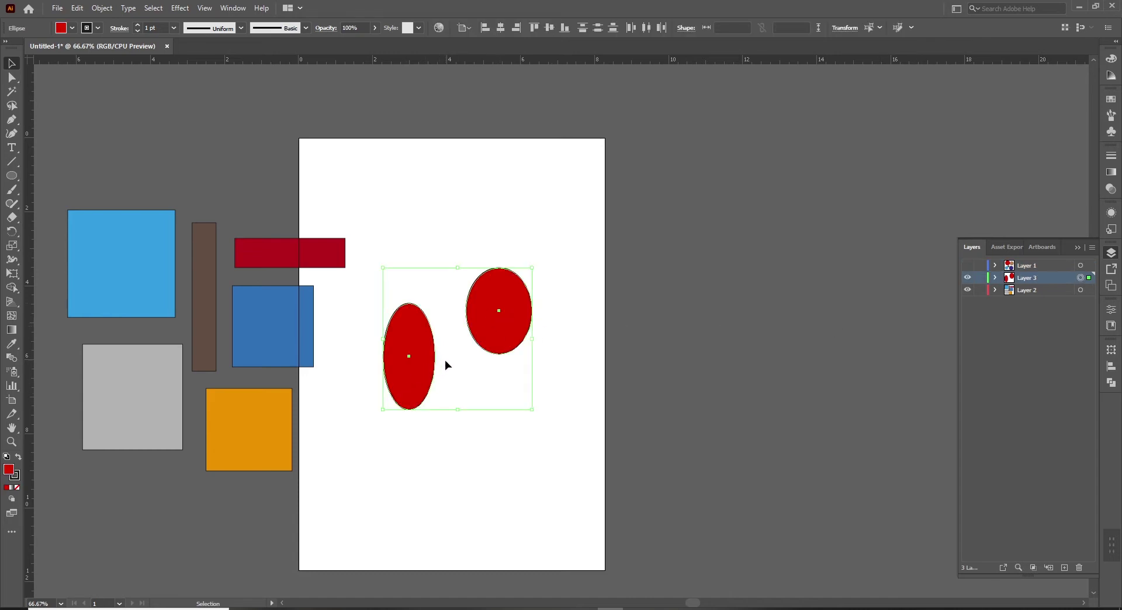
pyautogui.click(967, 277)
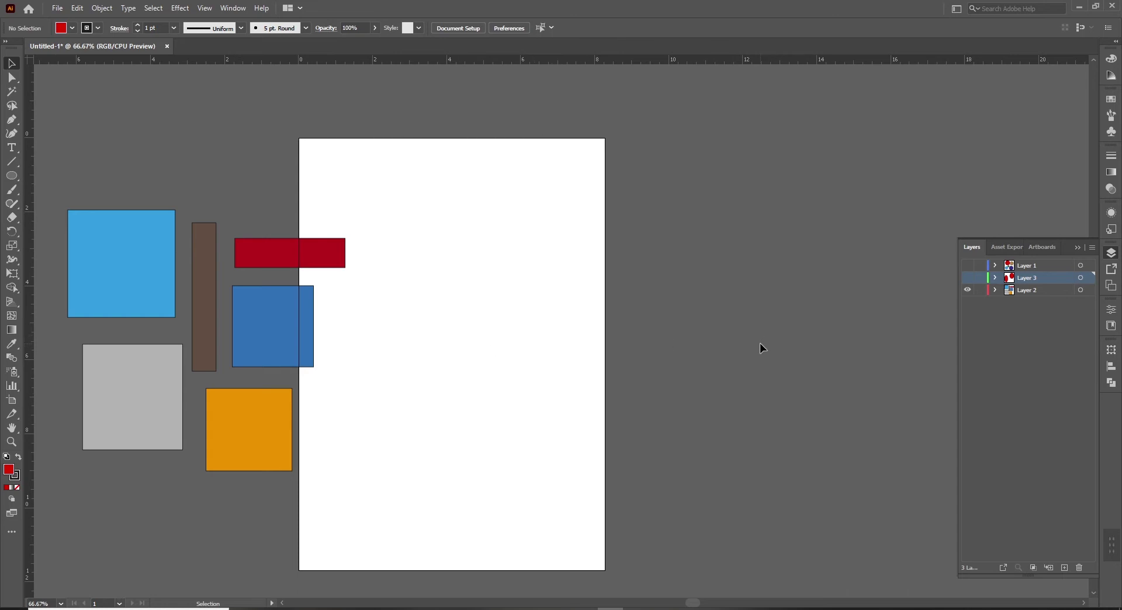
pyautogui.click(967, 277)
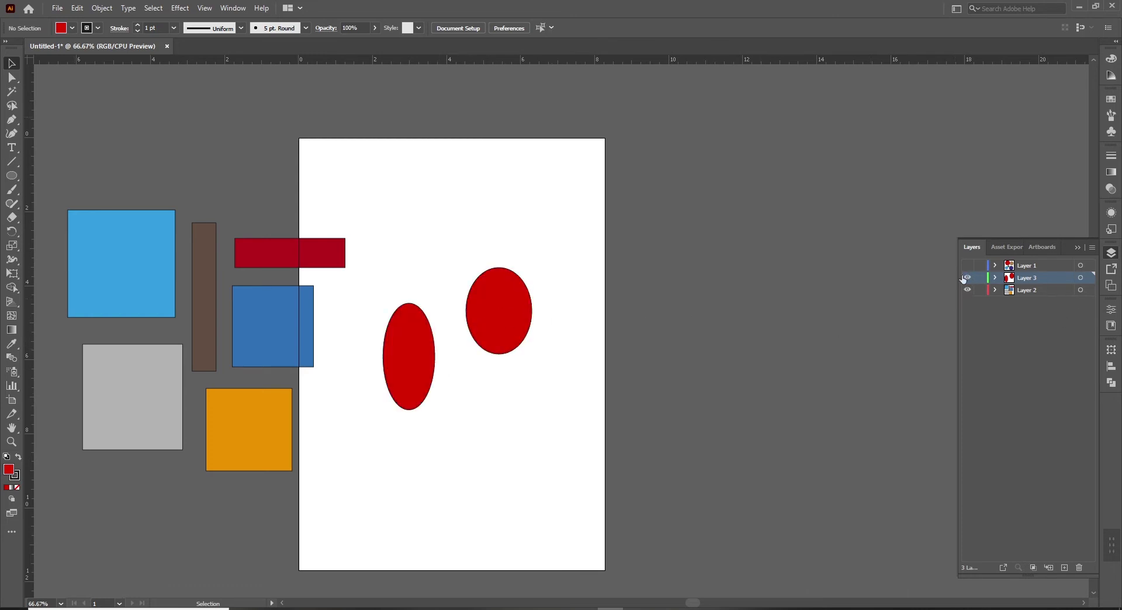
pyautogui.click(967, 265)
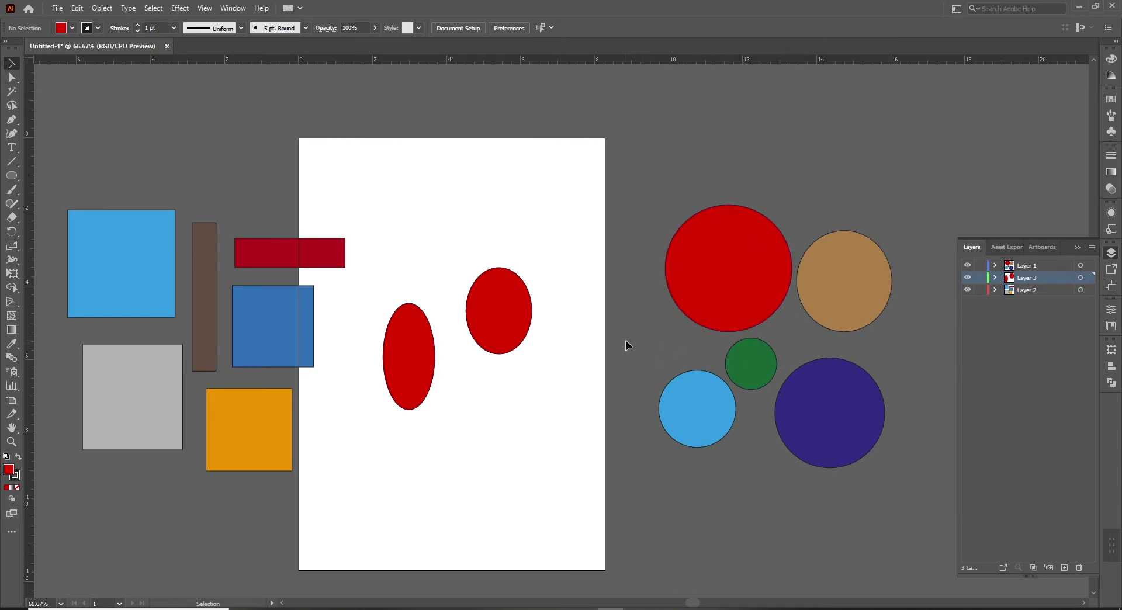
# - Select all the circles on Layer 1 and expand the layer to examine its objects, collapsing it again
pyautogui.click(752, 275)
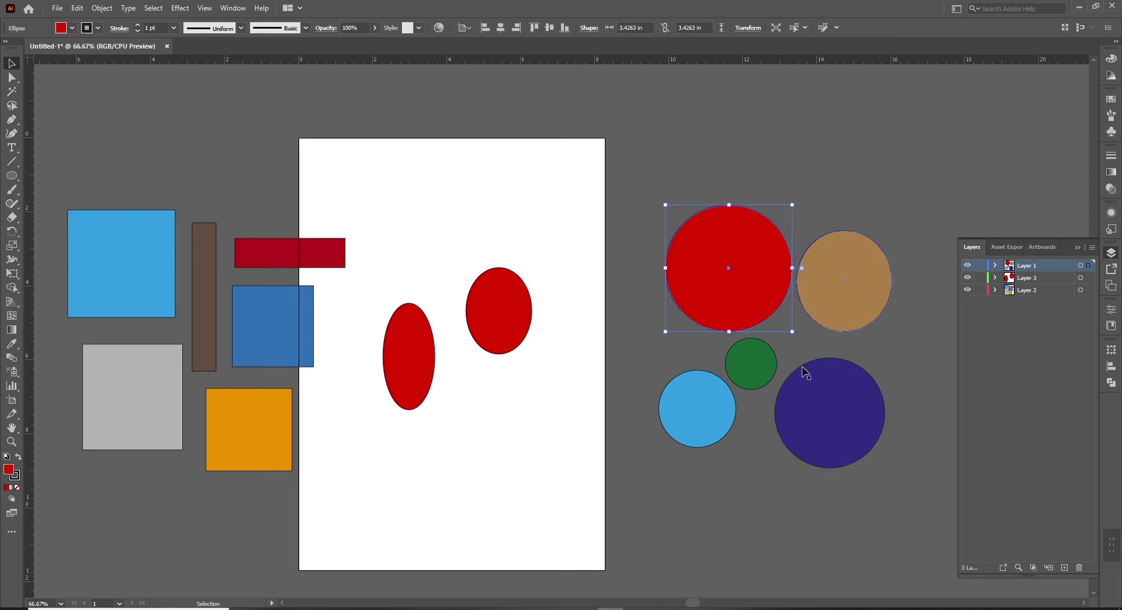
pyautogui.click(908, 299)
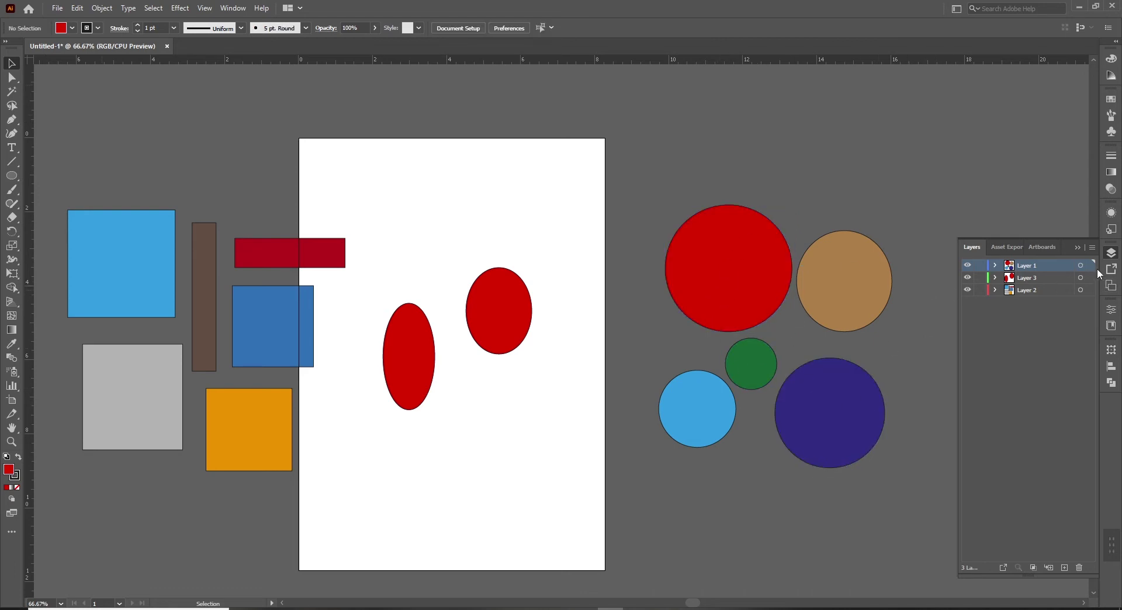
pyautogui.click(1088, 266)
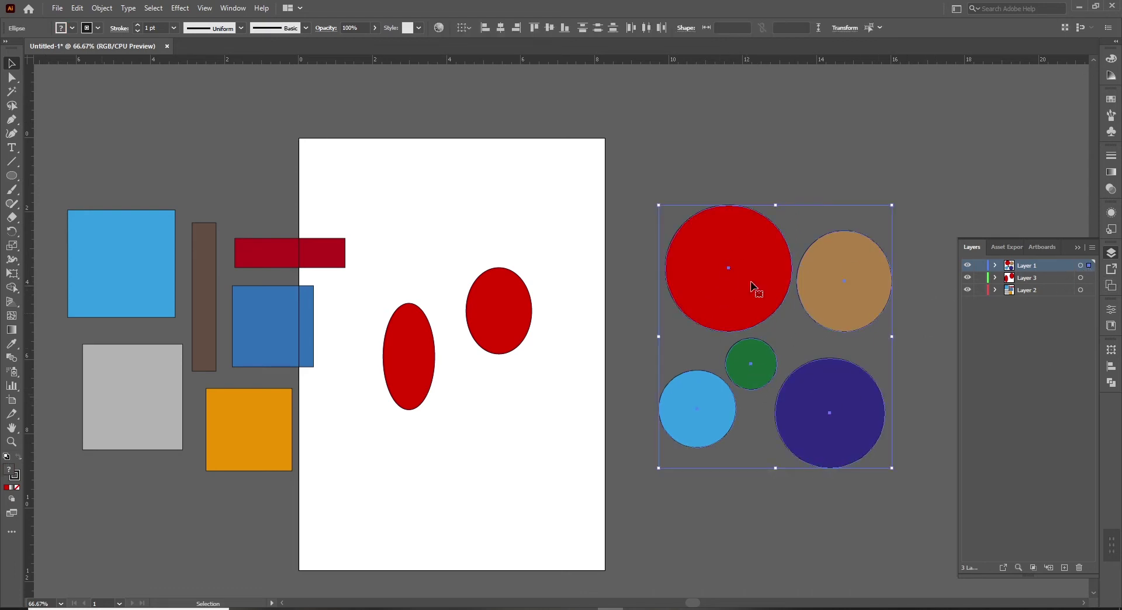
pyautogui.click(996, 265)
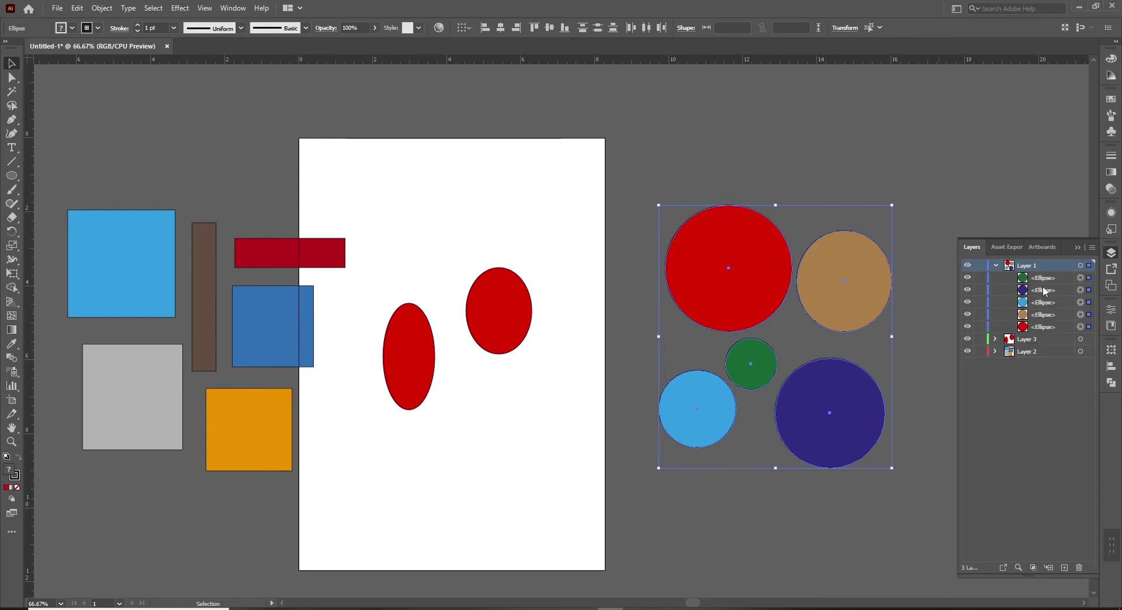
pyautogui.click(996, 266)
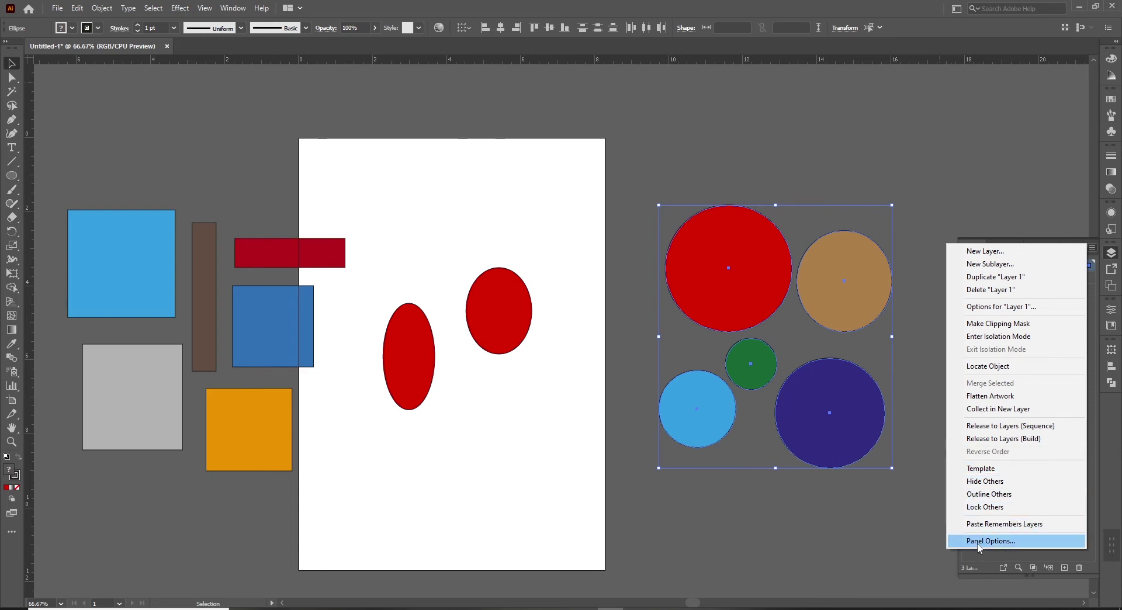
# - Set the row size of the layer list to Large and try undoing and redoing the last change
pyautogui.click(1020, 544)
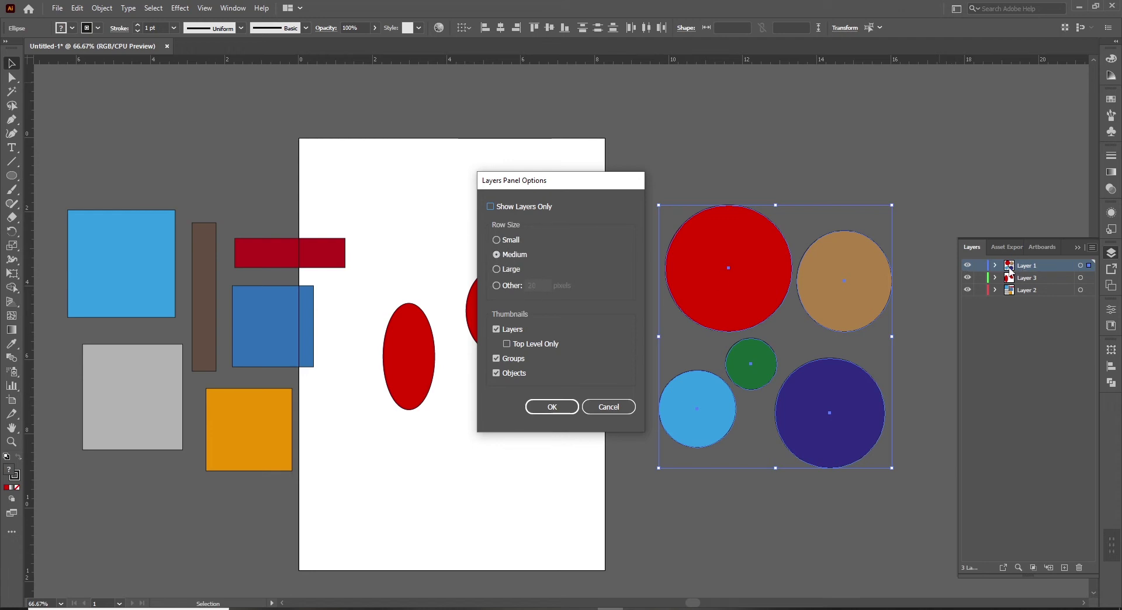
pyautogui.click(505, 271)
pyautogui.click(551, 406)
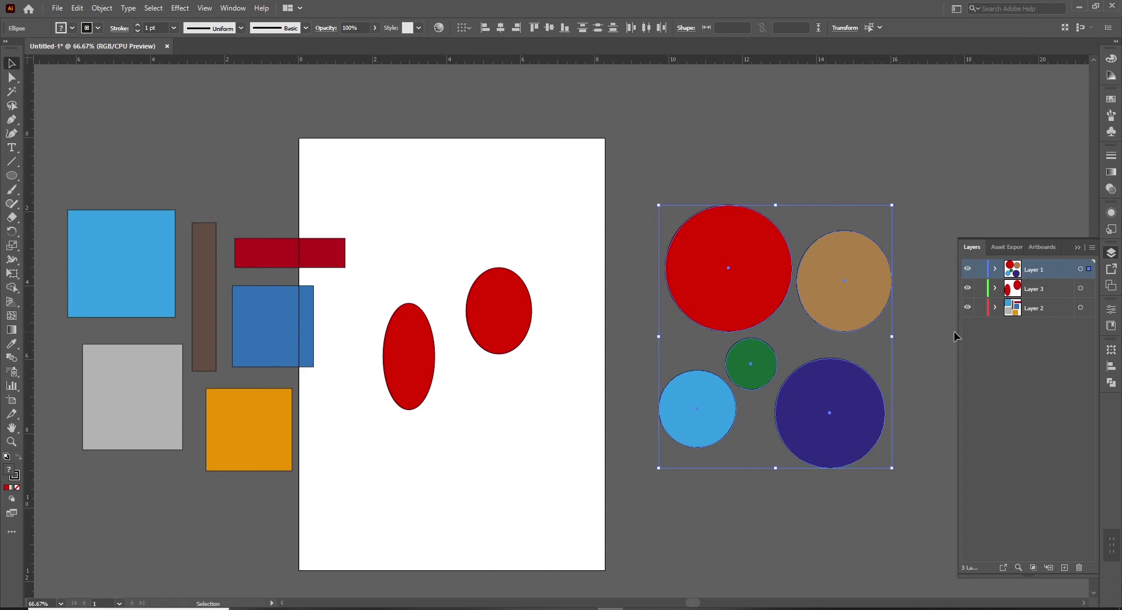
pyautogui.hotkey('ctrl', 'z')
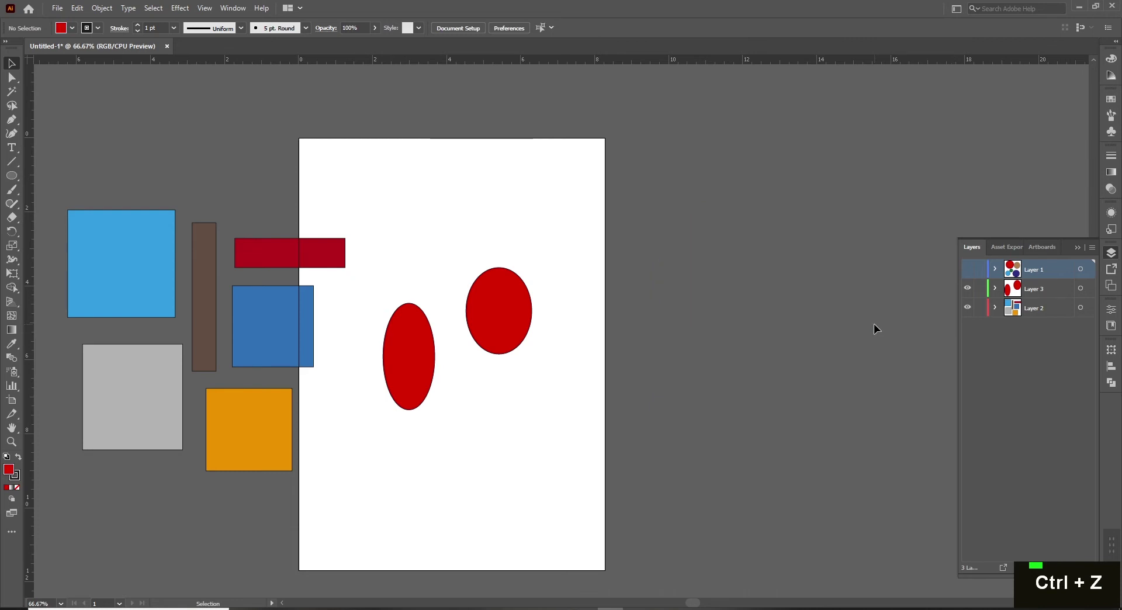
pyautogui.hotkey('ctrl', 'shift', 'z')
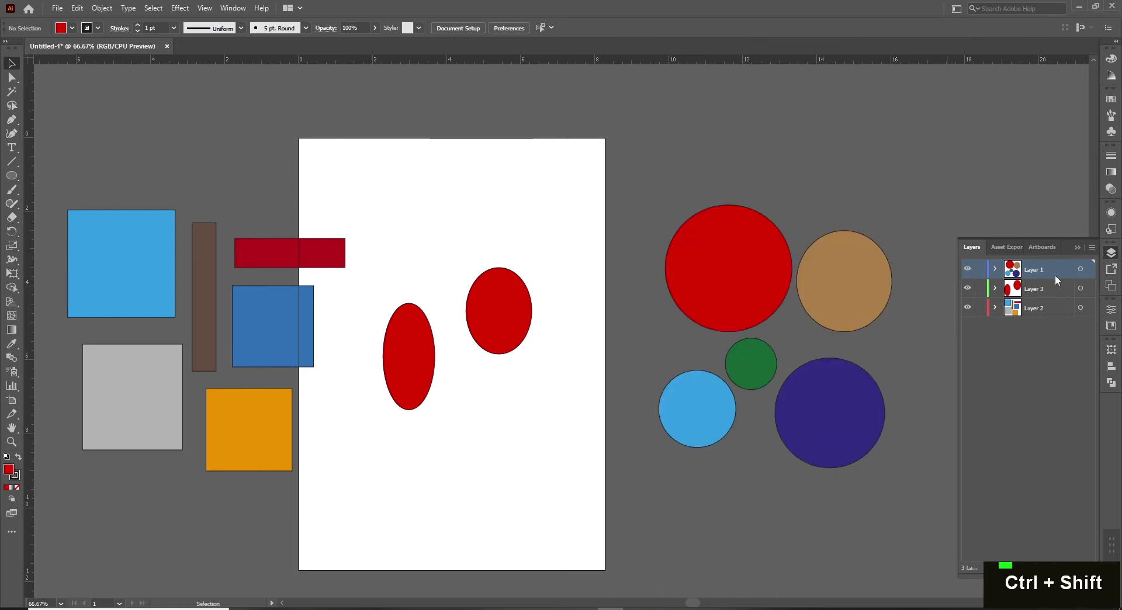
# - Set the row size of the layer list back to Medium
pyautogui.click(1091, 247)
pyautogui.click(994, 541)
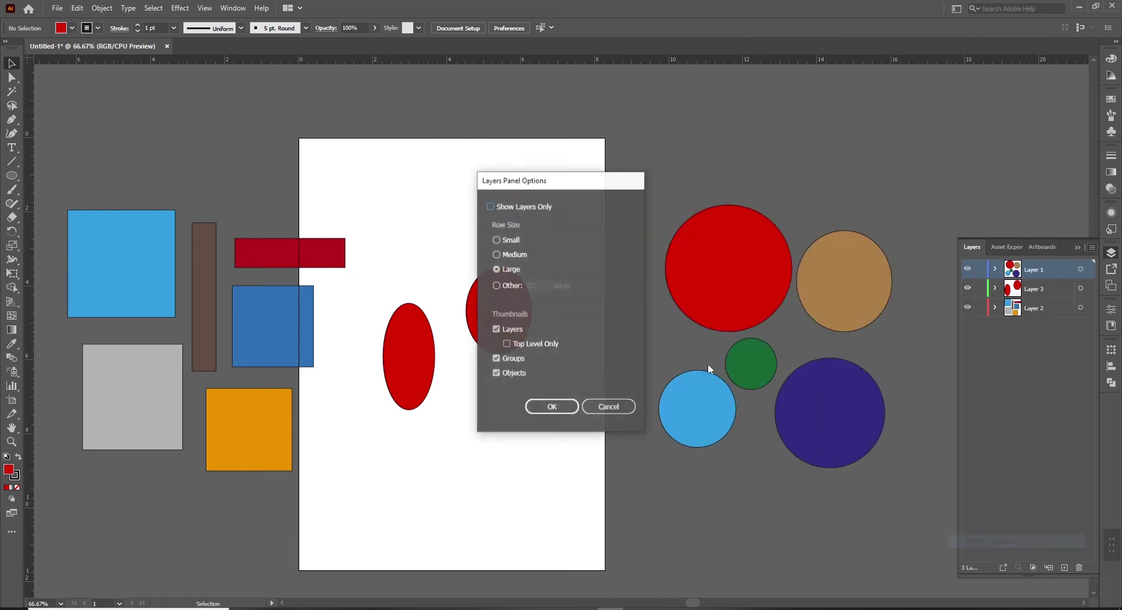
pyautogui.click(498, 255)
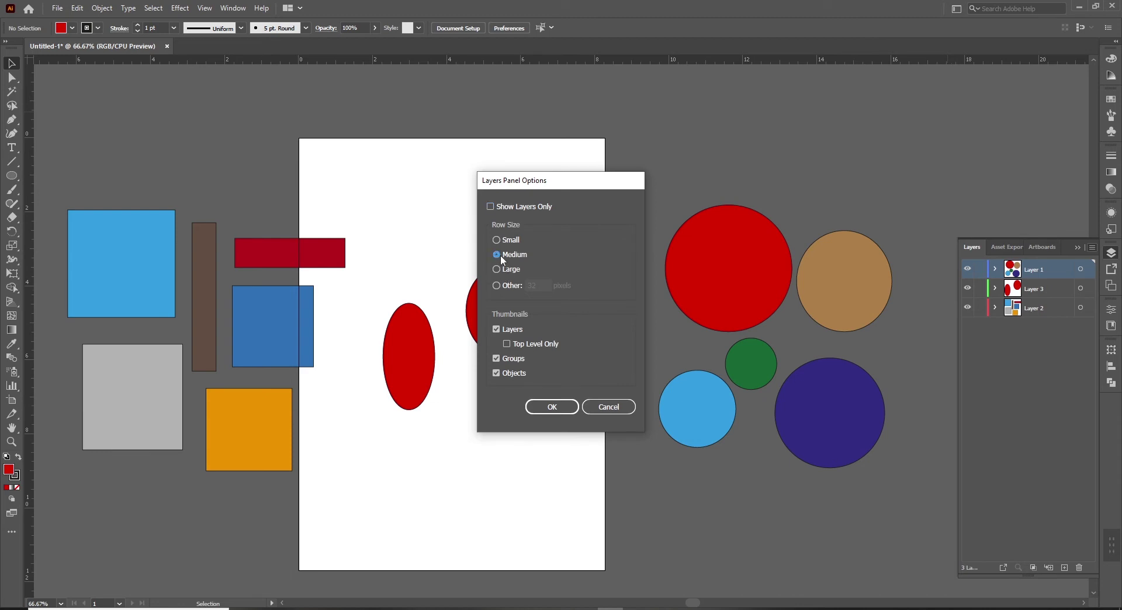
pyautogui.click(556, 408)
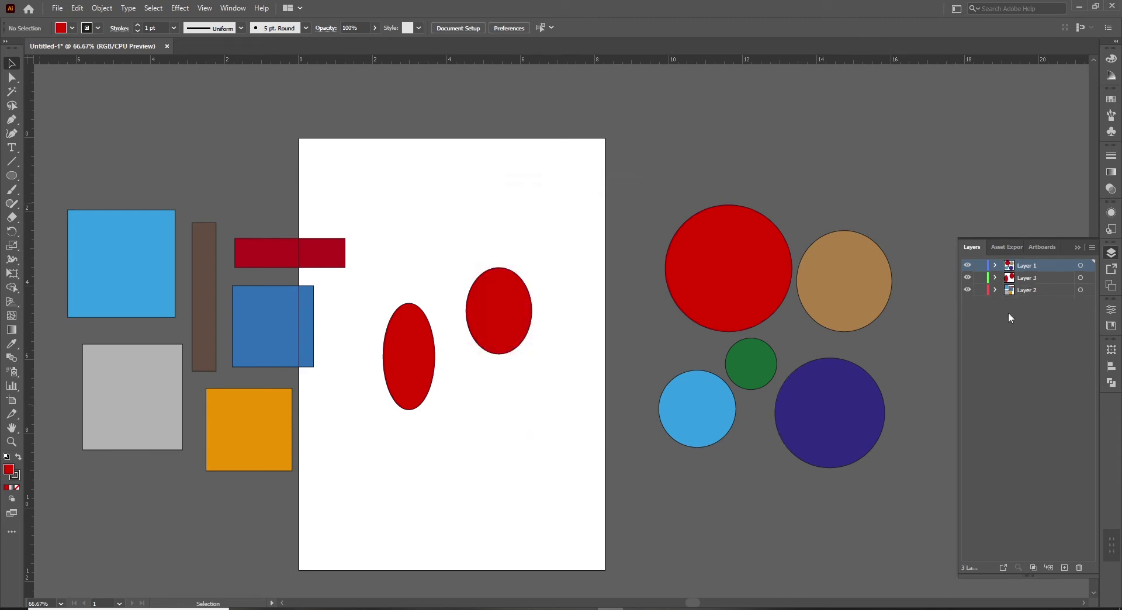
# - Set a custom row size of 100 pixels for the layer list
pyautogui.click(1092, 249)
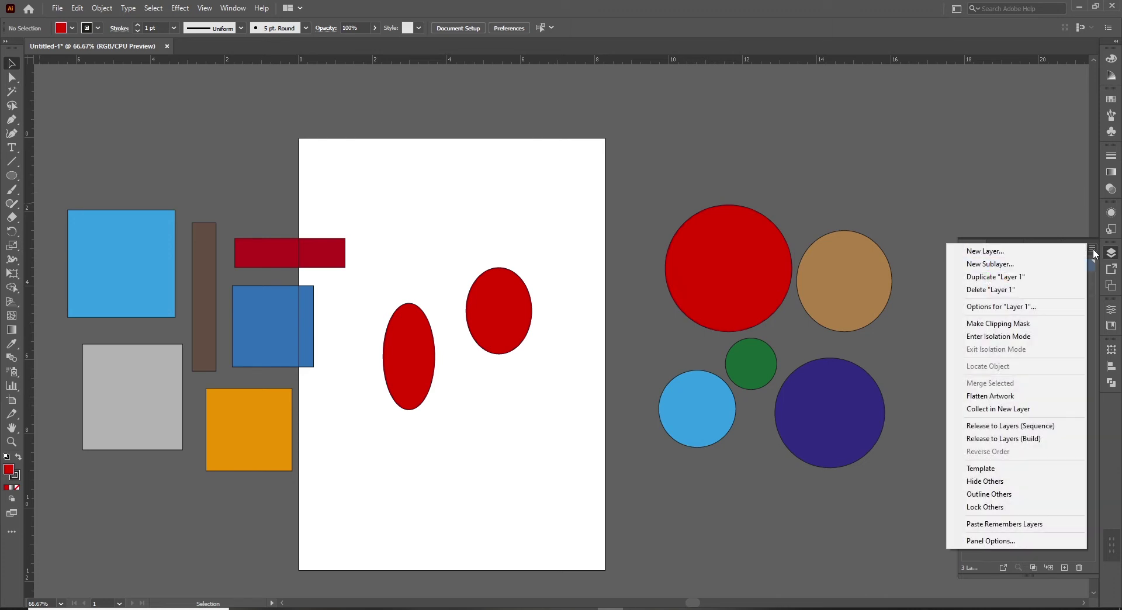
pyautogui.click(1036, 542)
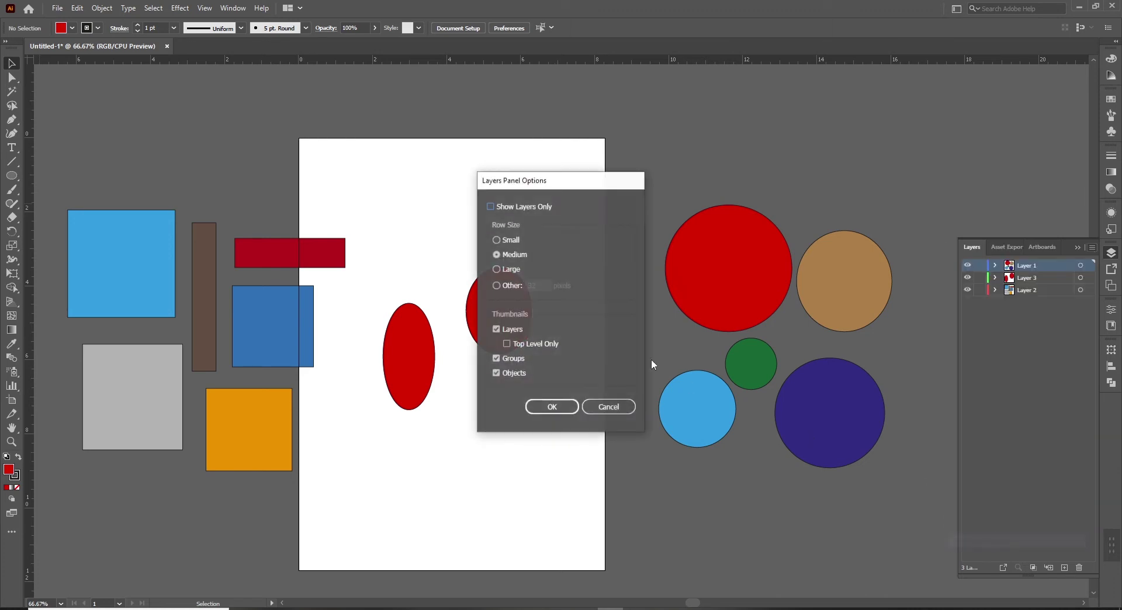
pyautogui.click(496, 286)
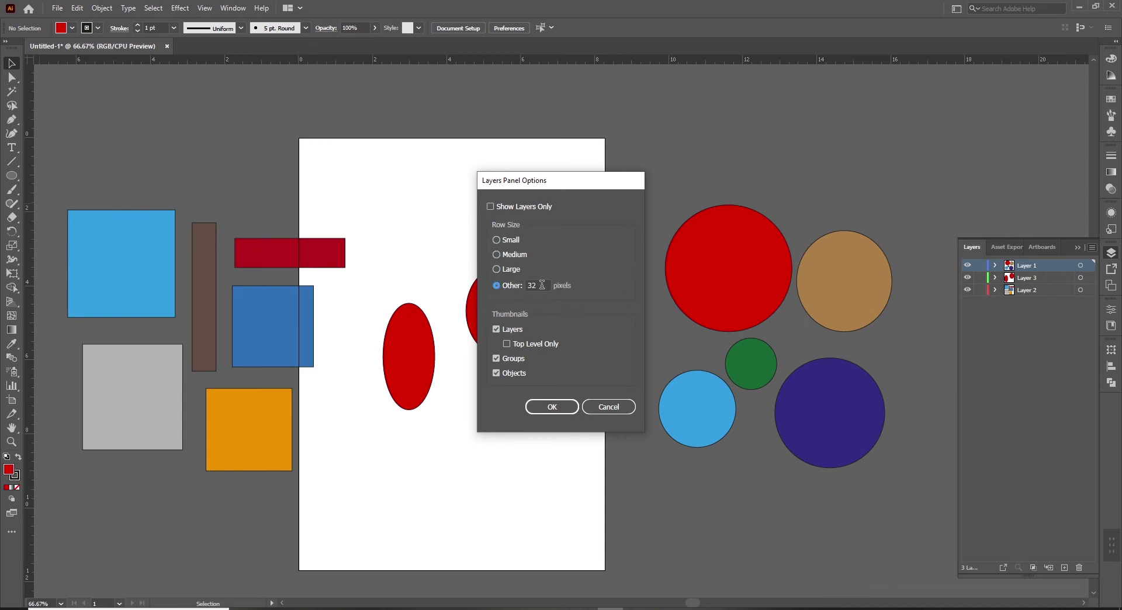
pyautogui.doubleClick(543, 285)
pyautogui.write('100')
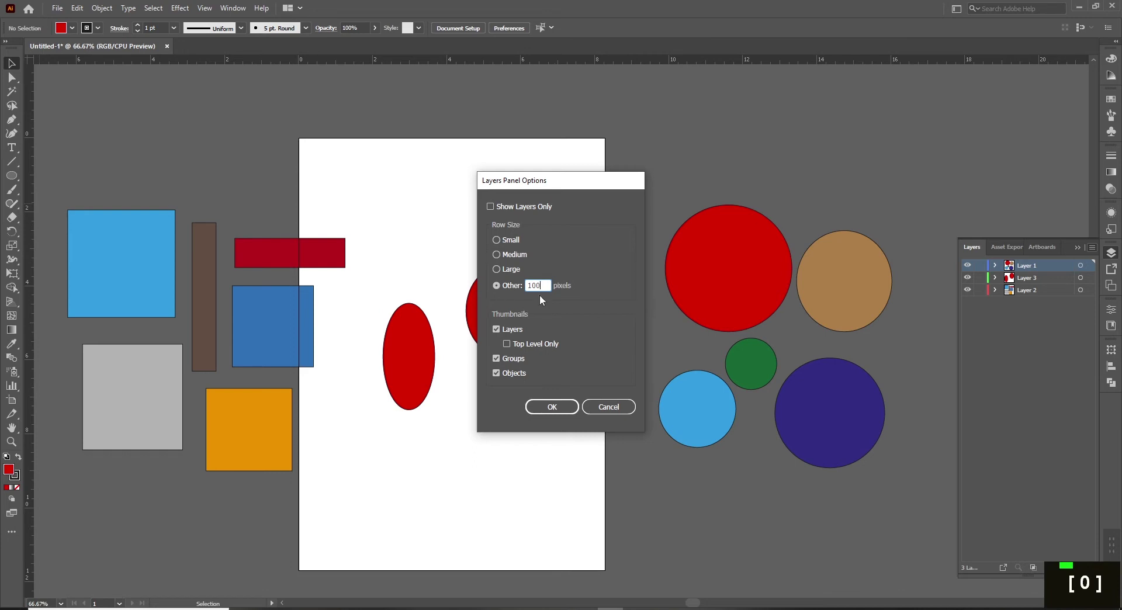
pyautogui.click(548, 407)
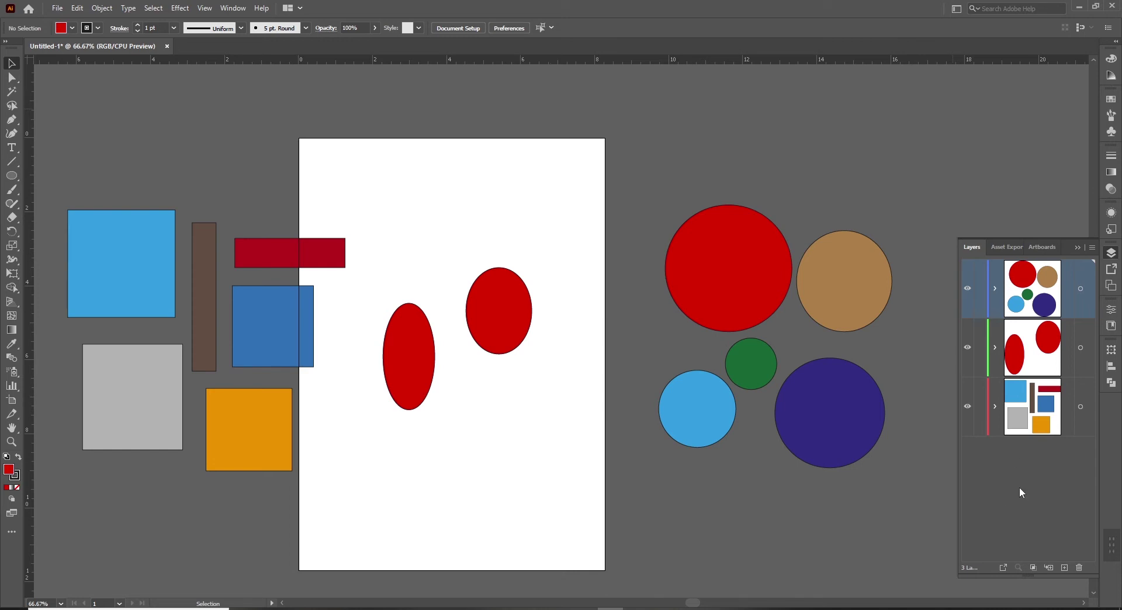
# - Add three new empty layers above Layer 1 and undo adding them
pyautogui.click(1064, 567)
pyautogui.click(1064, 567)
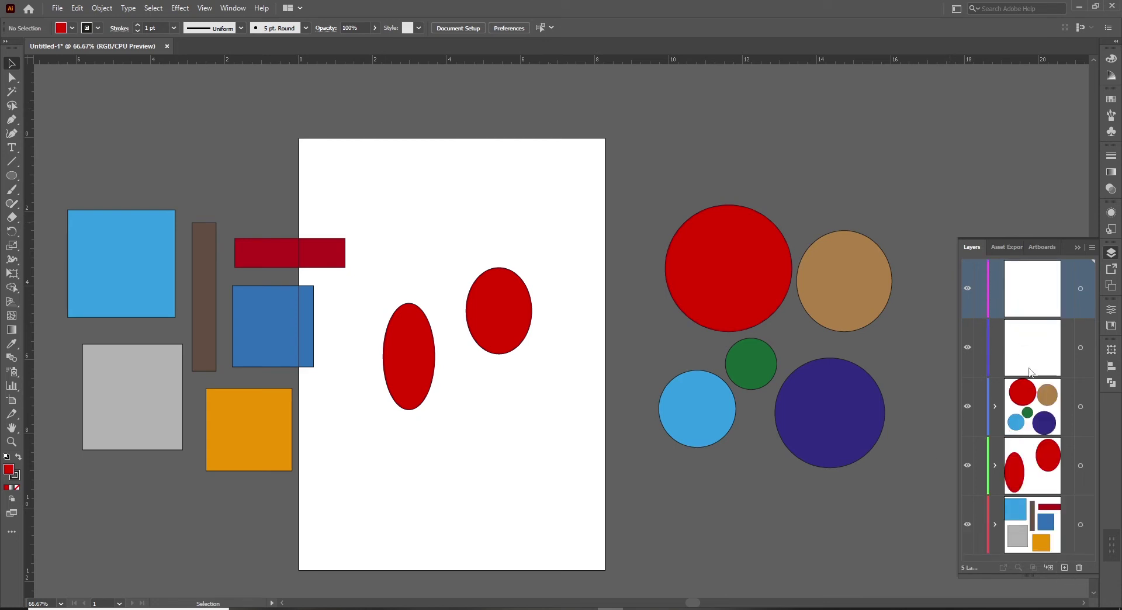
pyautogui.click(1060, 568)
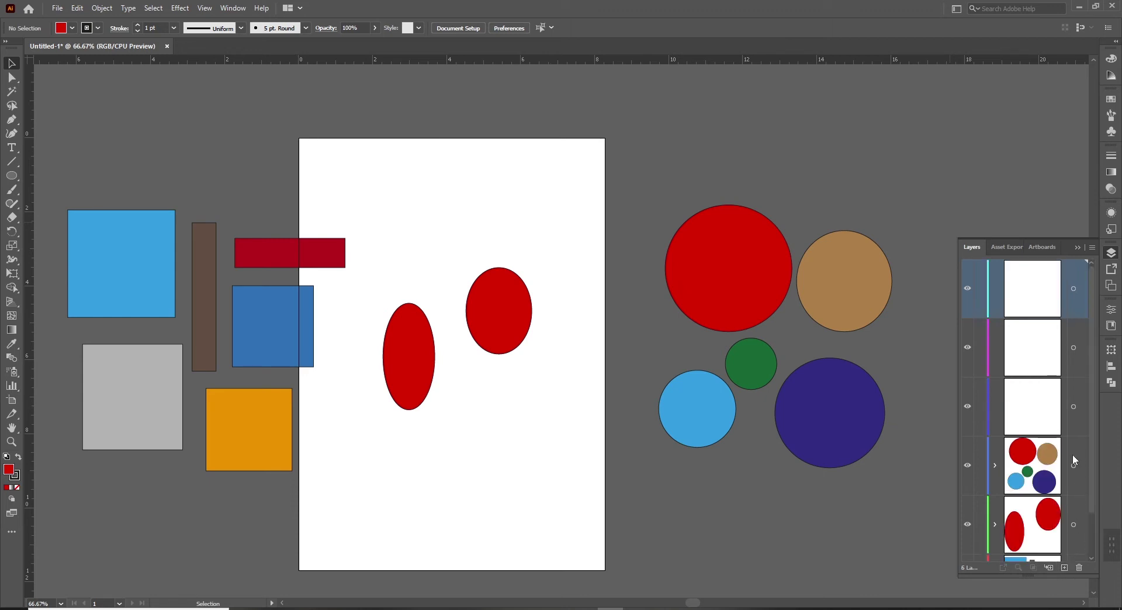
pyautogui.scroll(-3, 1067, 459)
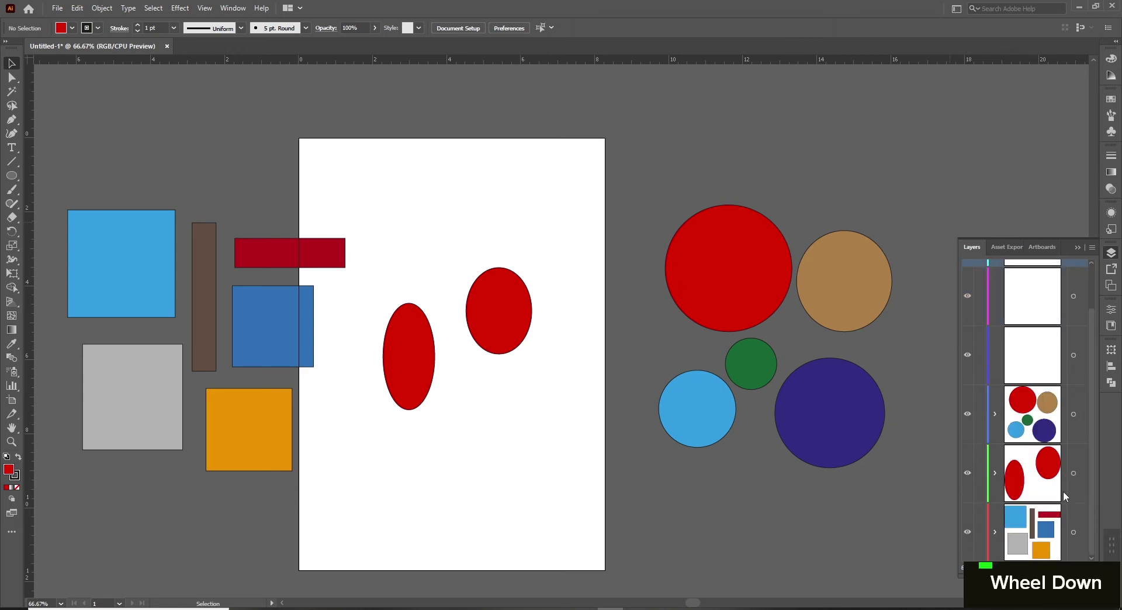
pyautogui.scroll(2, 1064, 492)
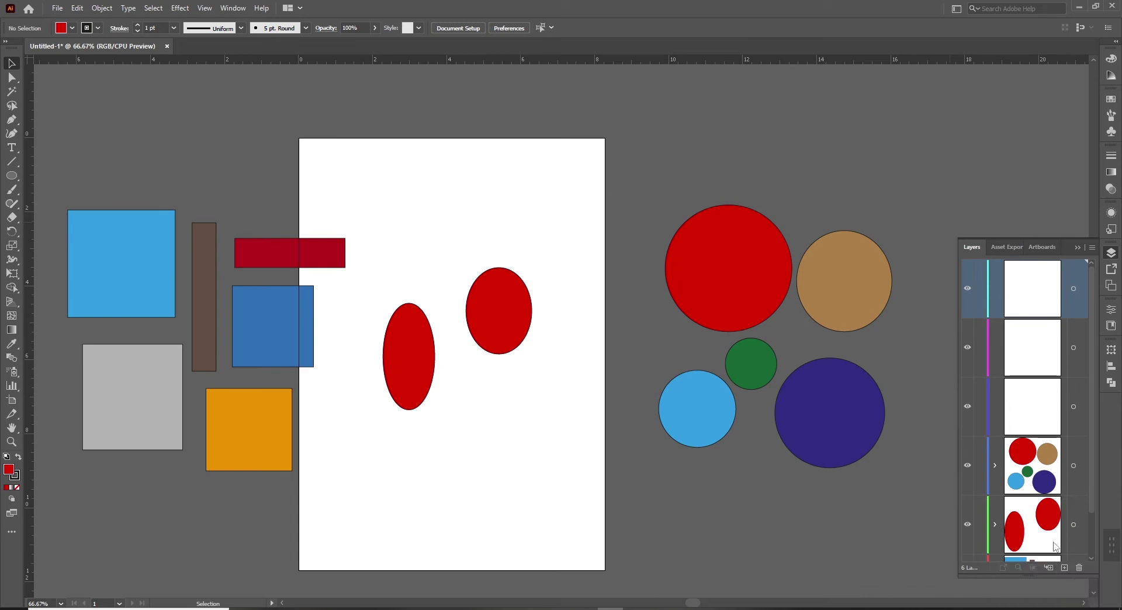
pyautogui.hotkey('ctrl', 'z')
pyautogui.hotkey('ctrl', 'z')
pyautogui.hotkey('ctrl', 'z')
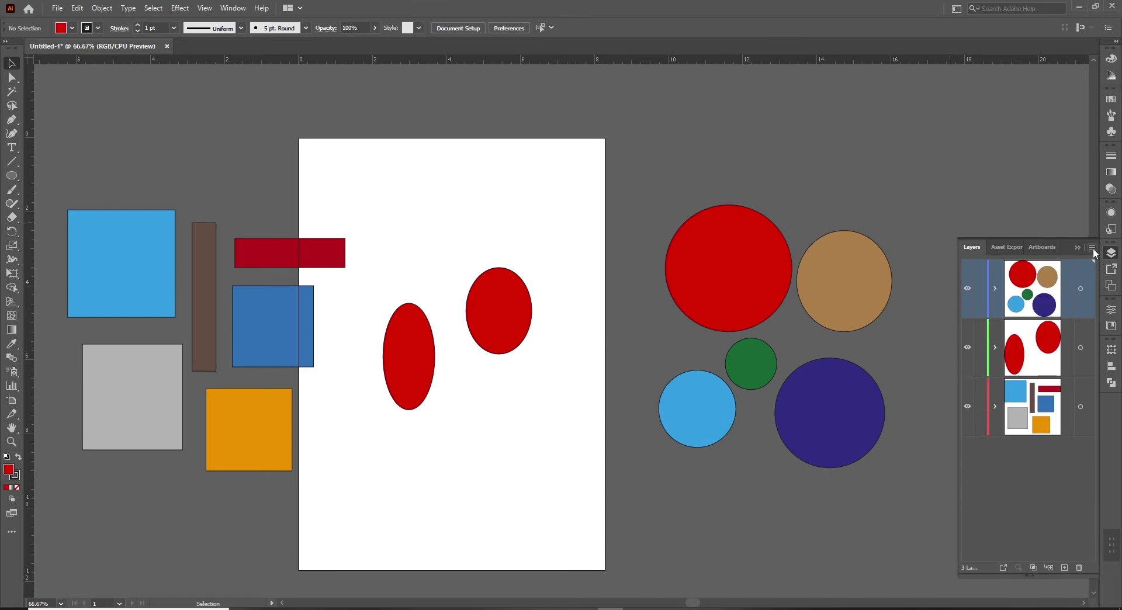
# - Change the layer list's row size from the custom value to Medium
pyautogui.click(1093, 250)
pyautogui.click(1014, 537)
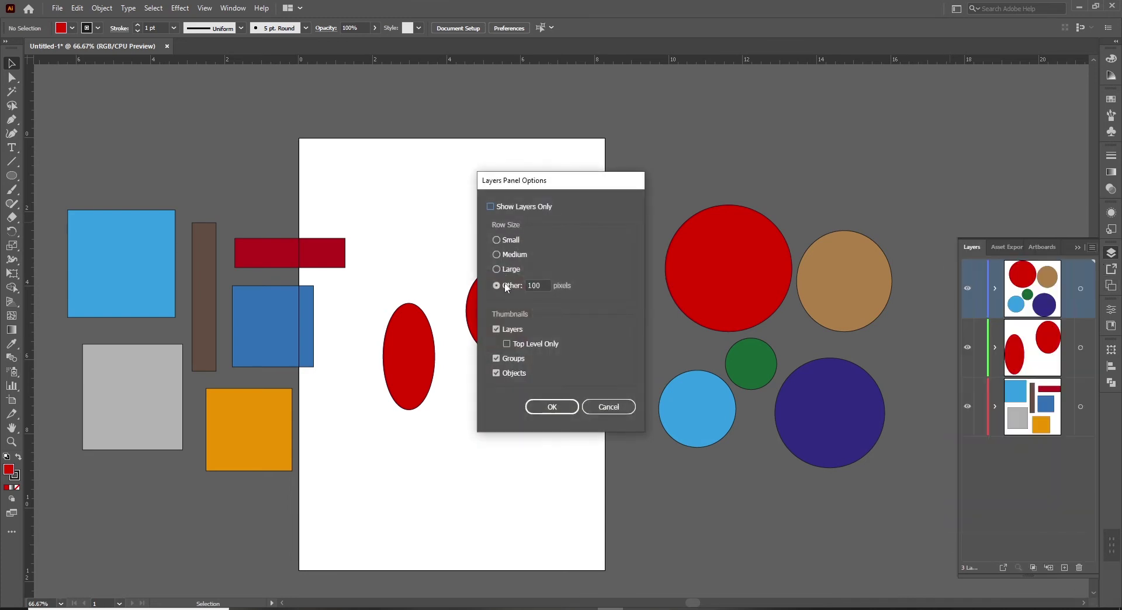
pyautogui.click(499, 255)
pyautogui.click(552, 406)
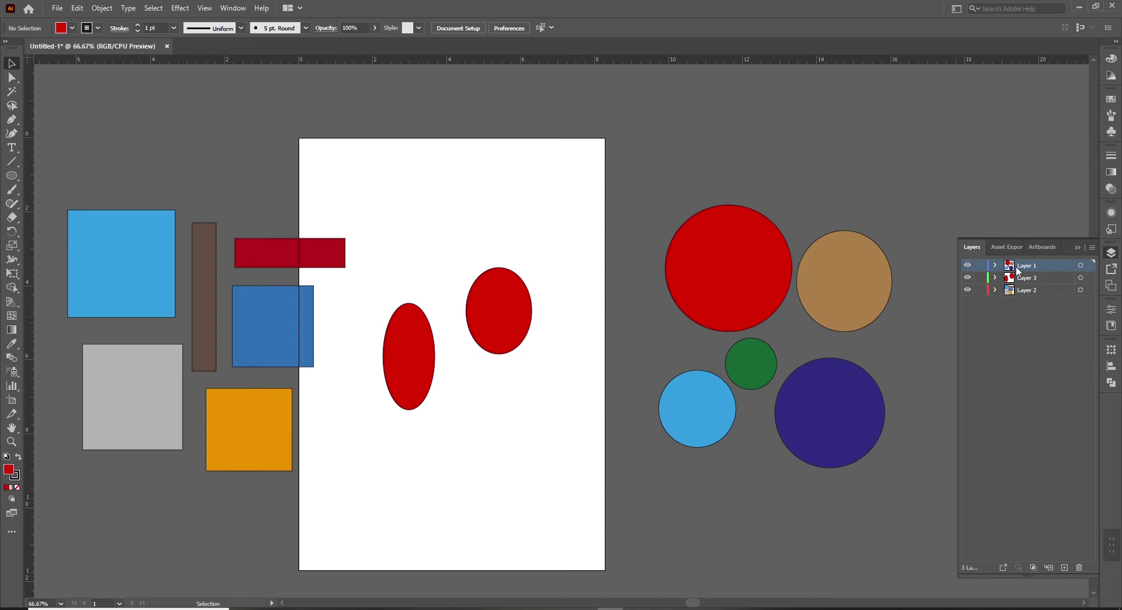
# - Add thirteen new empty layers above Layer 1, up to Layer 16
pyautogui.click(1031, 310)
pyautogui.click(1063, 568)
pyautogui.click(1062, 568)
pyautogui.click(1063, 568)
pyautogui.click(1063, 568)
pyautogui.click(1063, 568)
pyautogui.click(1063, 568)
pyautogui.click(1062, 568)
pyautogui.click(1063, 568)
pyautogui.click(1063, 568)
pyautogui.click(1063, 568)
pyautogui.click(1063, 568)
pyautogui.click(1063, 568)
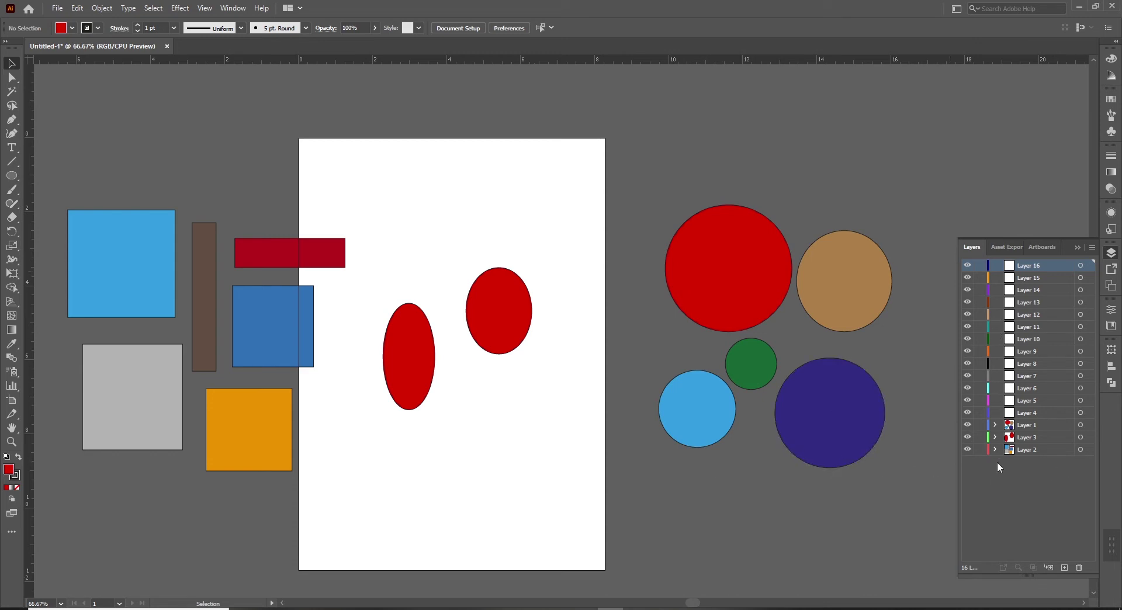
# - Select all artwork on Layer 2 and inspect its selection outline up close
pyautogui.click(1080, 449)
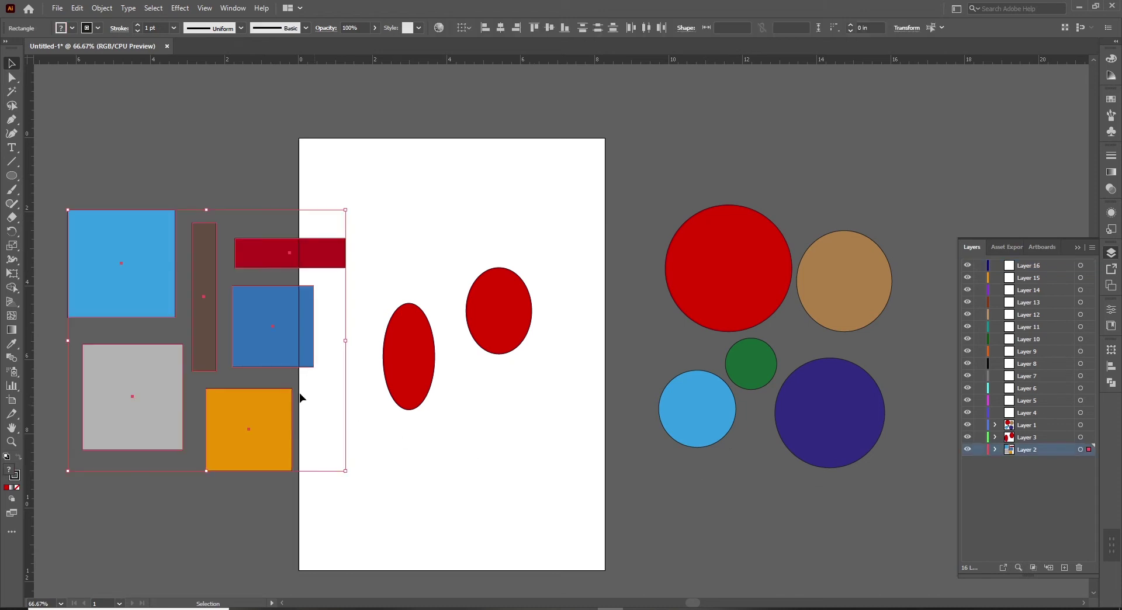
pyautogui.moveTo(257, 275); pyautogui.dragTo(394, 381)
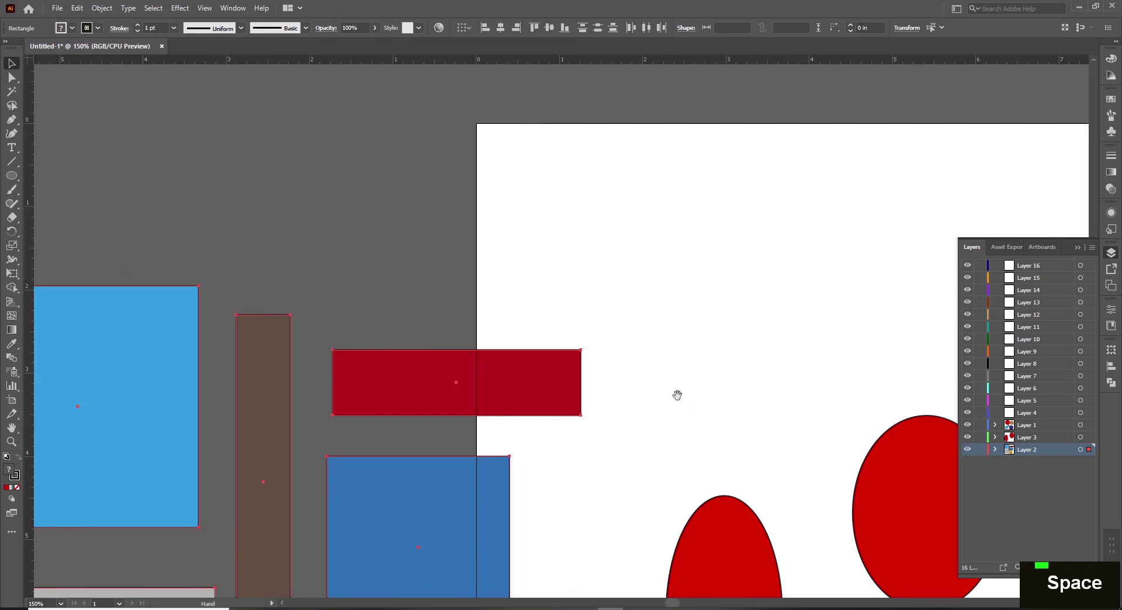
pyautogui.hotkey('ctrl', '-')
pyautogui.moveTo(639, 410); pyautogui.dragTo(467, 301)
# - Move the two red ellipses off the artboard to the empty area above the circles
pyautogui.moveTo(413, 181); pyautogui.dragTo(619, 449)
pyautogui.moveTo(619, 449); pyautogui.dragTo(584, 549)
pyautogui.moveTo(578, 407); pyautogui.dragTo(942, 59)
pyautogui.moveTo(750, 114); pyautogui.dragTo(850, 107)
pyautogui.click(504, 276)
pyautogui.moveTo(502, 277); pyautogui.dragTo(805, 96)
# - Move all the squares and rectangles fully onto the artboard and deselect them
pyautogui.moveTo(672, 242); pyautogui.dragTo(742, 324)
pyautogui.moveTo(580, 457); pyautogui.dragTo(781, 602)
pyautogui.moveTo(678, 327); pyautogui.dragTo(486, 335)
pyautogui.moveTo(350, 333); pyautogui.dragTo(715, 323)
pyautogui.moveTo(711, 147); pyautogui.dragTo(503, 144)
pyautogui.click(874, 448)
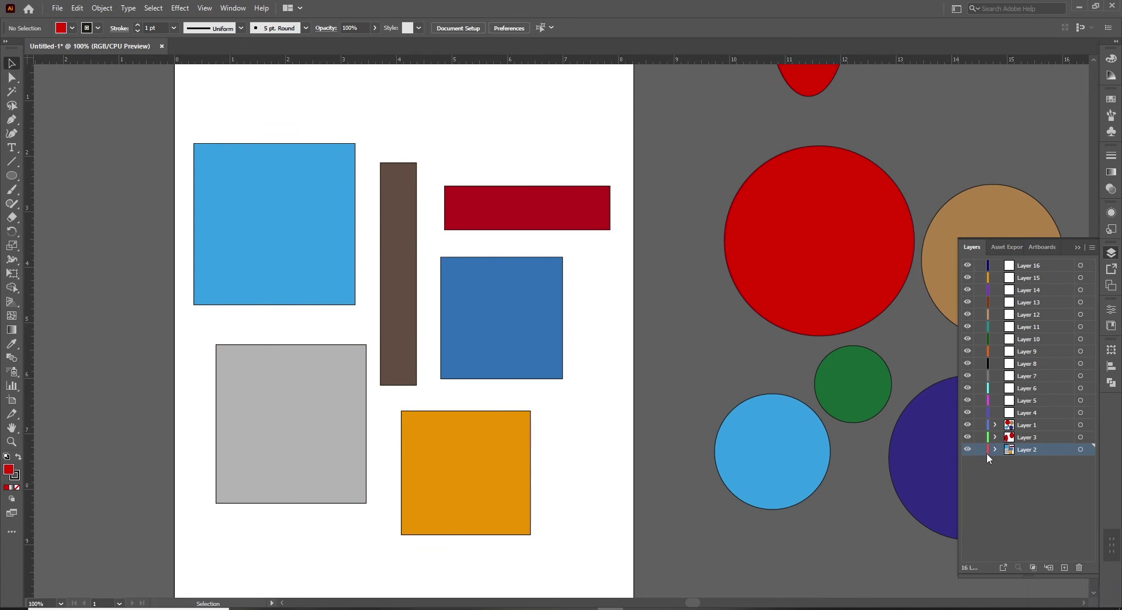
# - Select the rectangles through Layer 2's selection indicator and compare their outline colour with the layer colour
pyautogui.click(1079, 475)
pyautogui.click(1087, 450)
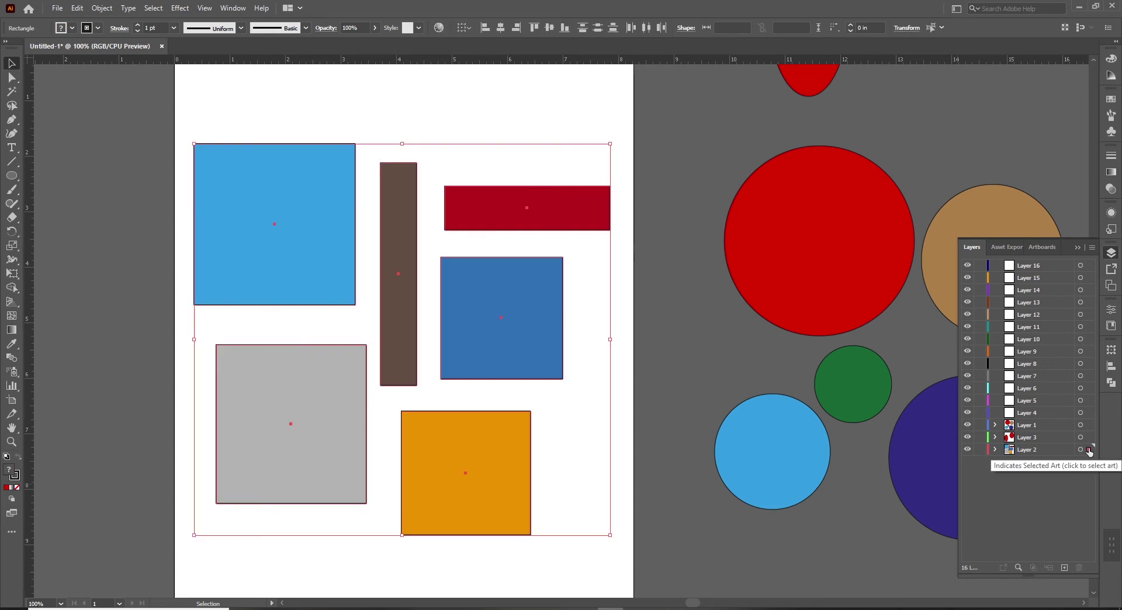
pyautogui.press('space')
pyautogui.hotkey('ctrl', 'space')
pyautogui.click(481, 221)
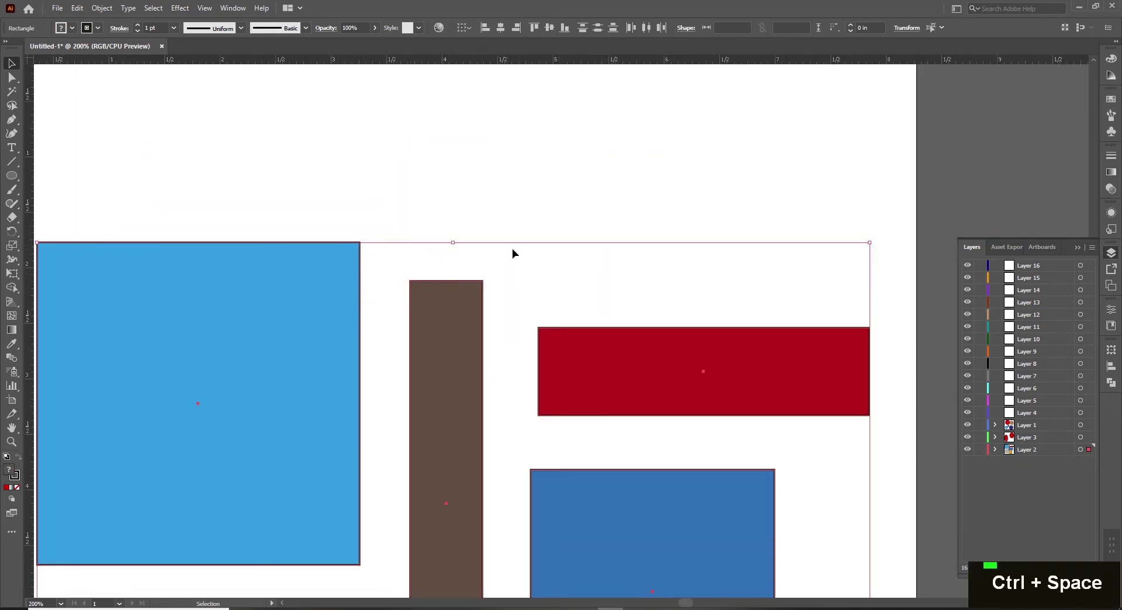
pyautogui.press('space')
pyautogui.moveTo(736, 261); pyautogui.dragTo(595, 222)
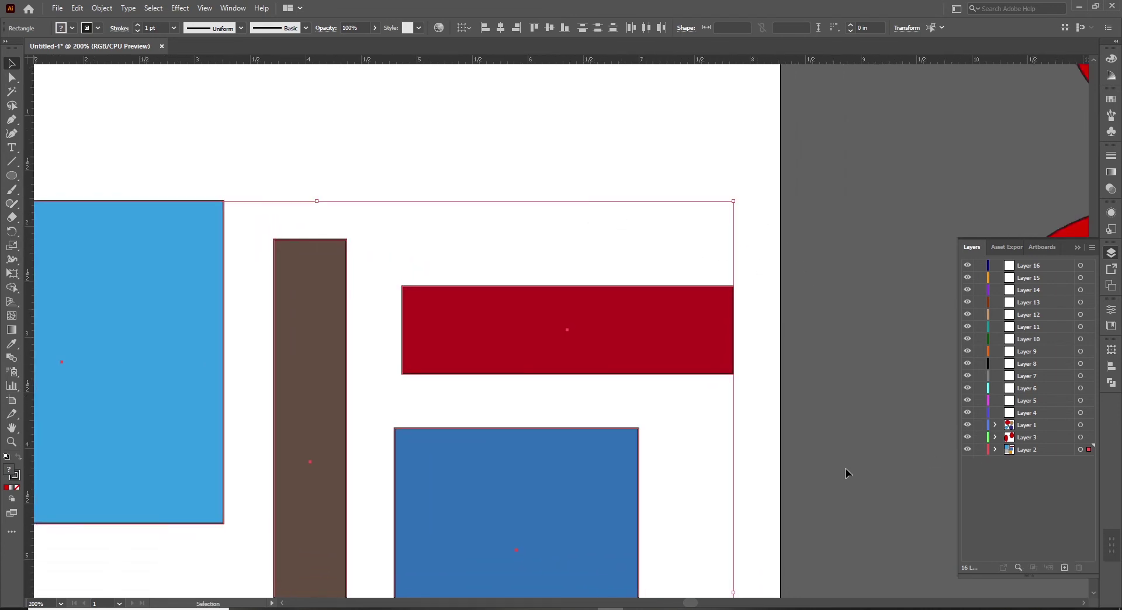
pyautogui.press('space')
pyautogui.moveTo(845, 468); pyautogui.dragTo(489, 311)
pyautogui.scroll(-2, 488, 311)
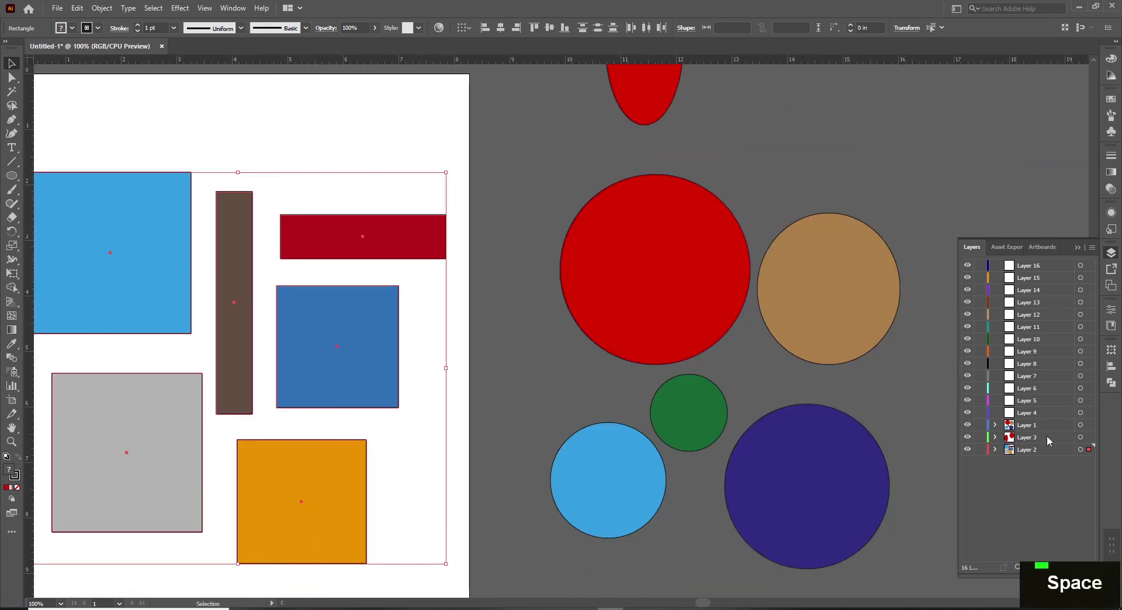
# - Select all artwork on Layer 3 and examine the outline colour of its two ellipses
pyautogui.click(1081, 437)
pyautogui.press('space')
pyautogui.moveTo(727, 181); pyautogui.dragTo(556, 396)
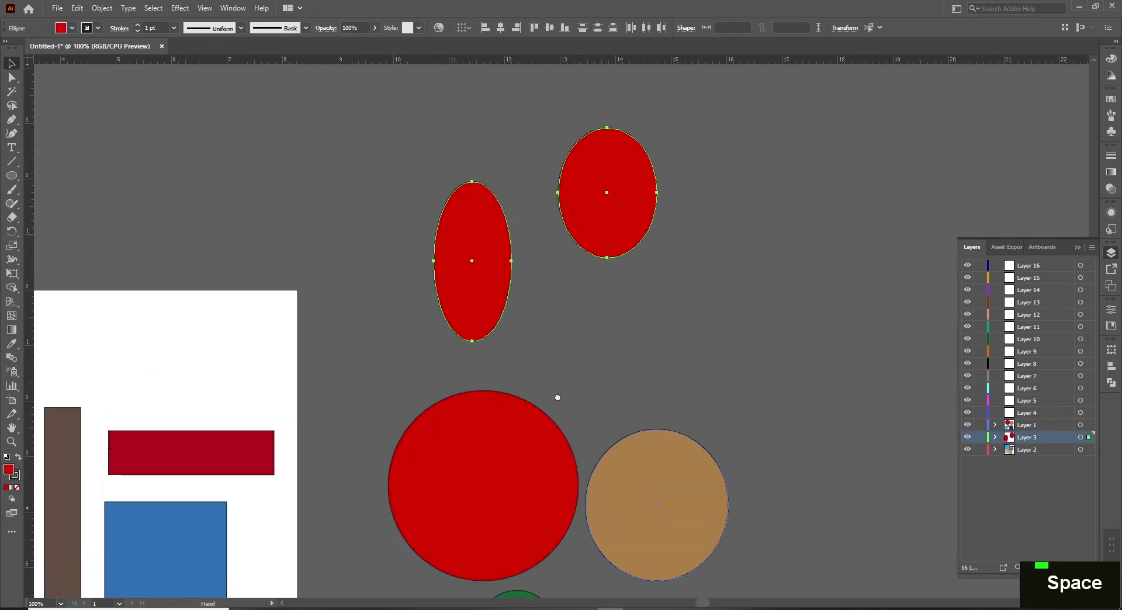
pyautogui.scroll(3, 656, 298)
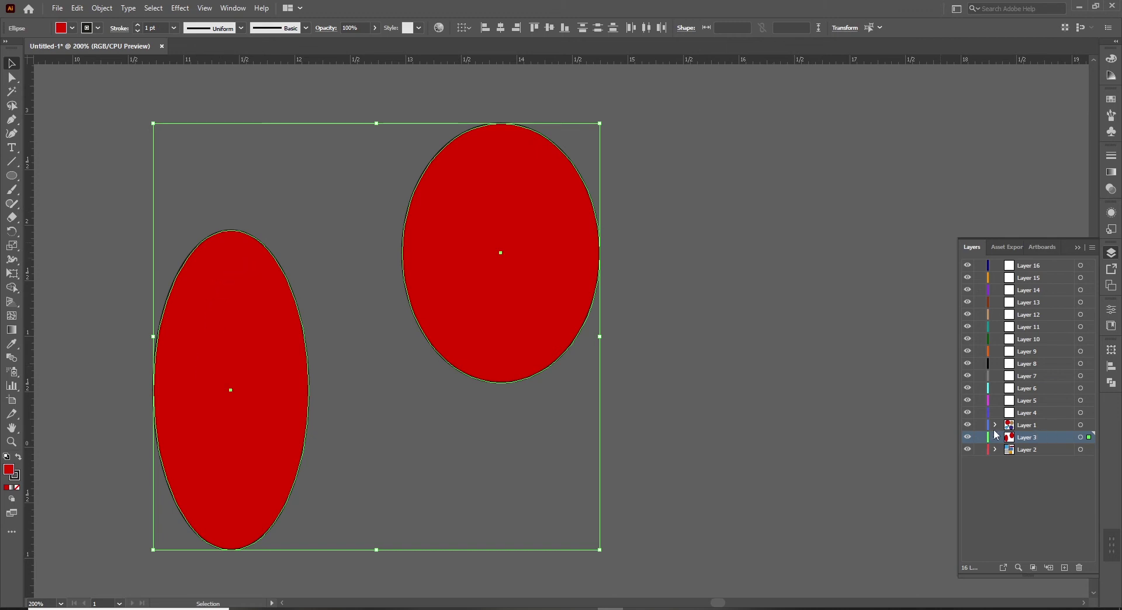
# - Select all circles on Layer 1 and examine their outline colour close up and as a whole group
pyautogui.click(1088, 426)
pyautogui.moveTo(503, 529); pyautogui.dragTo(531, 382)
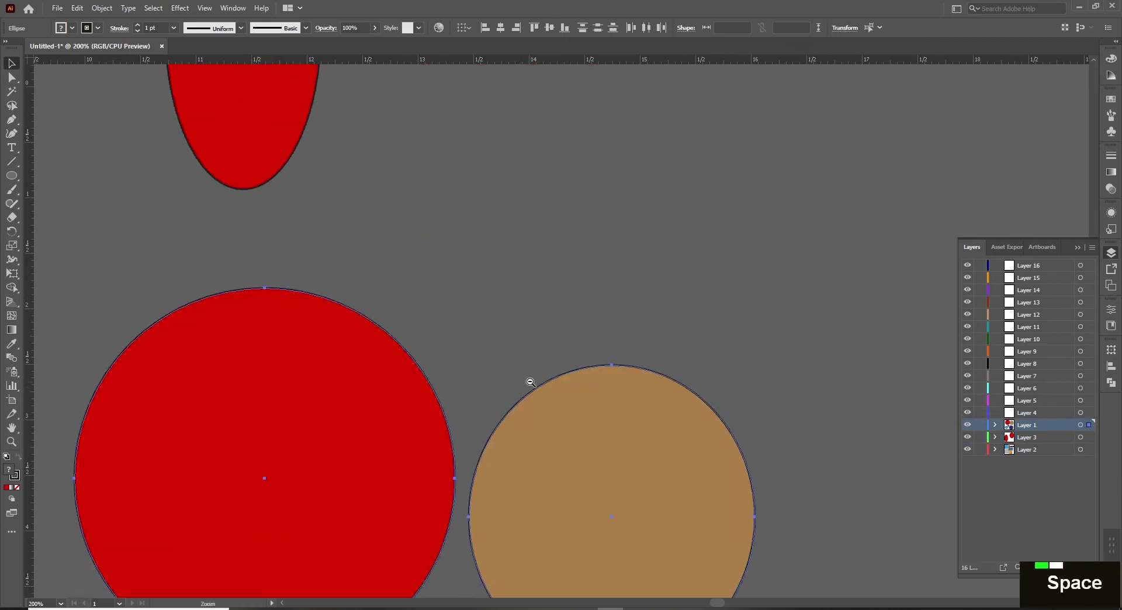
pyautogui.keyDown('ctrl'); pyautogui.keyDown('alt'); pyautogui.click(531, 382); pyautogui.keyUp('alt'); pyautogui.keyUp('ctrl')
pyautogui.keyDown('ctrl'); pyautogui.keyDown('alt'); pyautogui.click(528, 381); pyautogui.keyUp('alt'); pyautogui.keyUp('ctrl')
pyautogui.moveTo(557, 493); pyautogui.dragTo(520, 399)
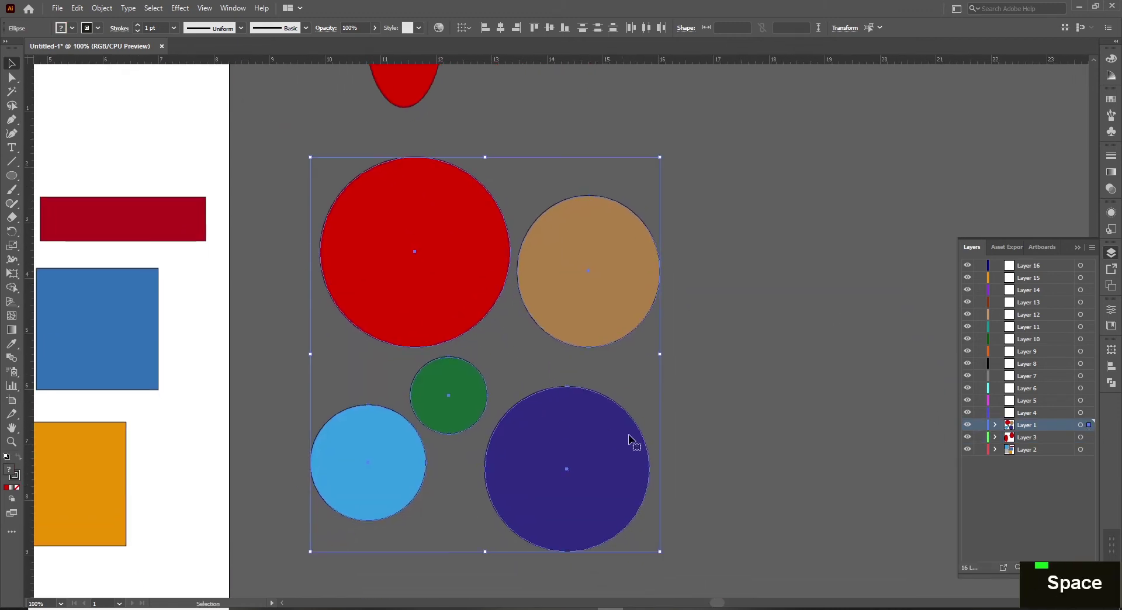
pyautogui.keyDown('ctrl'); pyautogui.click(611, 215); pyautogui.keyUp('ctrl')
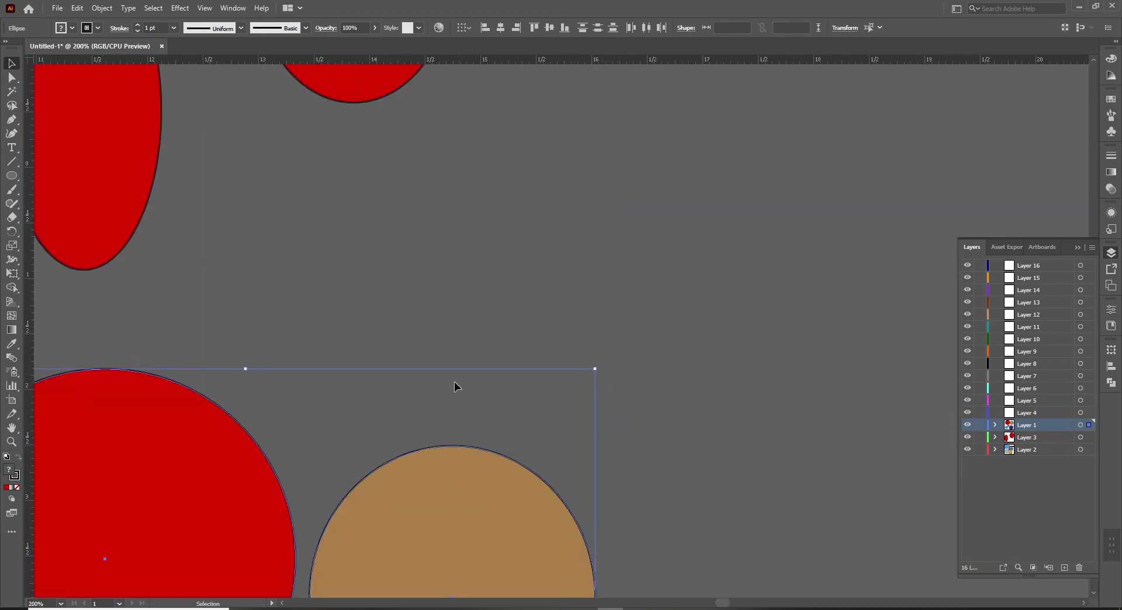
pyautogui.keyDown('ctrl'); pyautogui.keyDown('alt'); pyautogui.click(506, 415); pyautogui.keyUp('alt'); pyautogui.keyUp('ctrl')
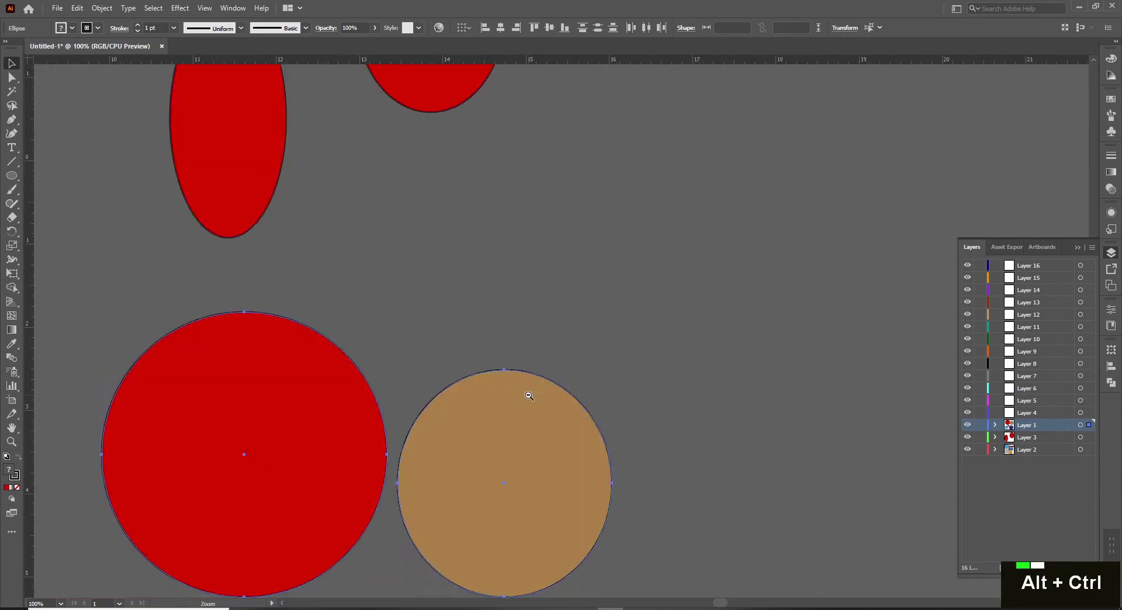
pyautogui.keyDown('ctrl'); pyautogui.keyDown('alt'); pyautogui.click(485, 398); pyautogui.keyUp('alt'); pyautogui.keyUp('ctrl')
pyautogui.moveTo(479, 411); pyautogui.dragTo(559, 350)
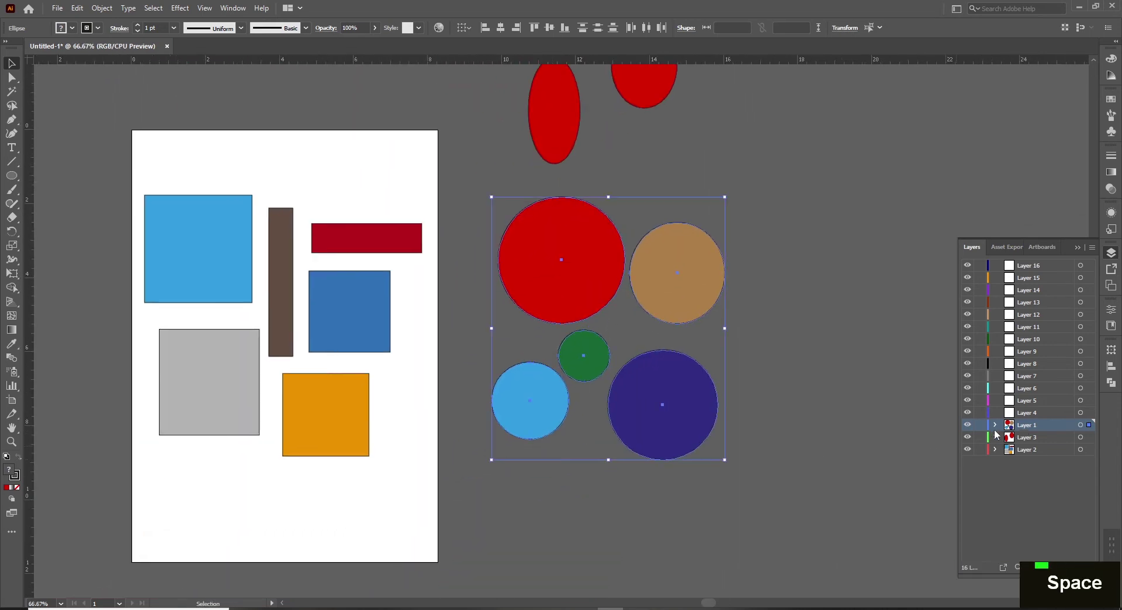
# - Highlight the empty layers from Layer 16 down to Layer 4, try to delete them, and undo the deletion
pyautogui.click(1057, 266)
pyautogui.keyDown('shift'); pyautogui.click(1044, 411); pyautogui.keyUp('shift')
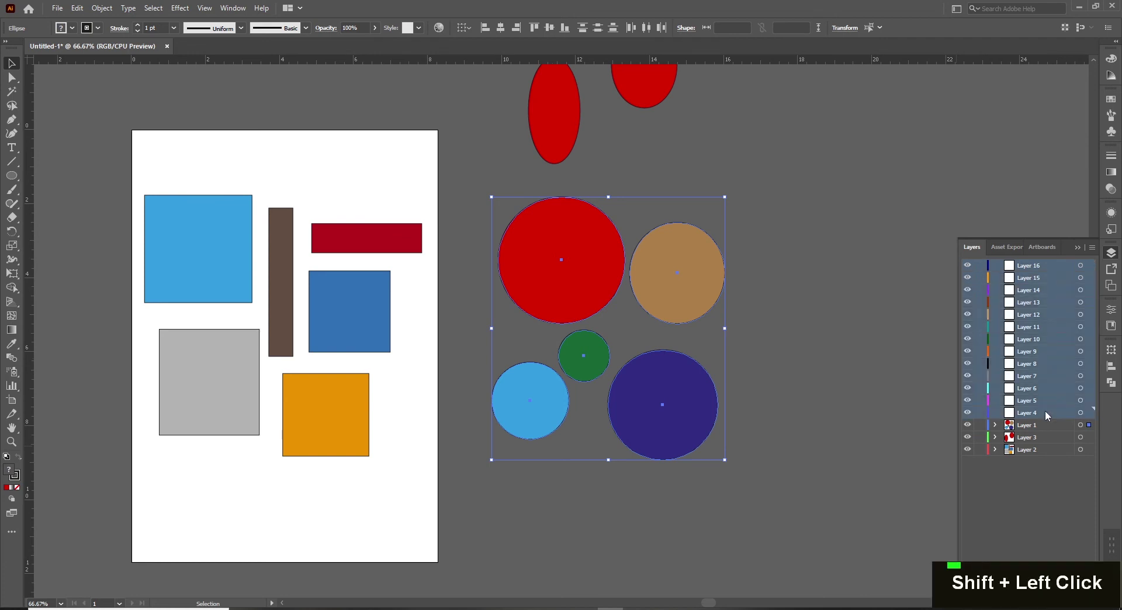
pyautogui.click(1045, 313)
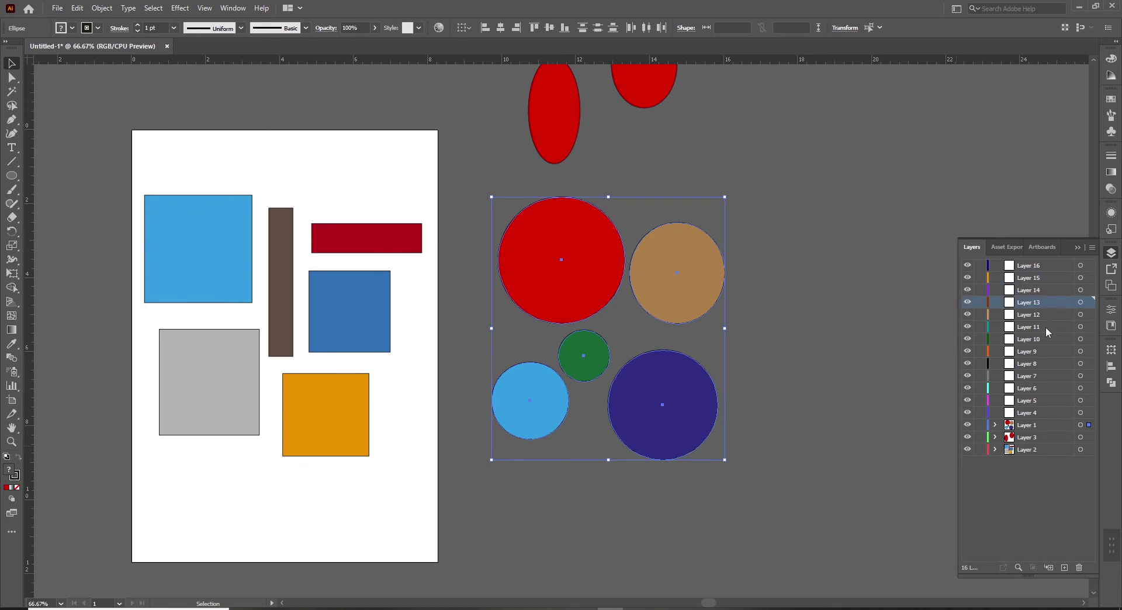
pyautogui.click(1046, 326)
pyautogui.click(1046, 266)
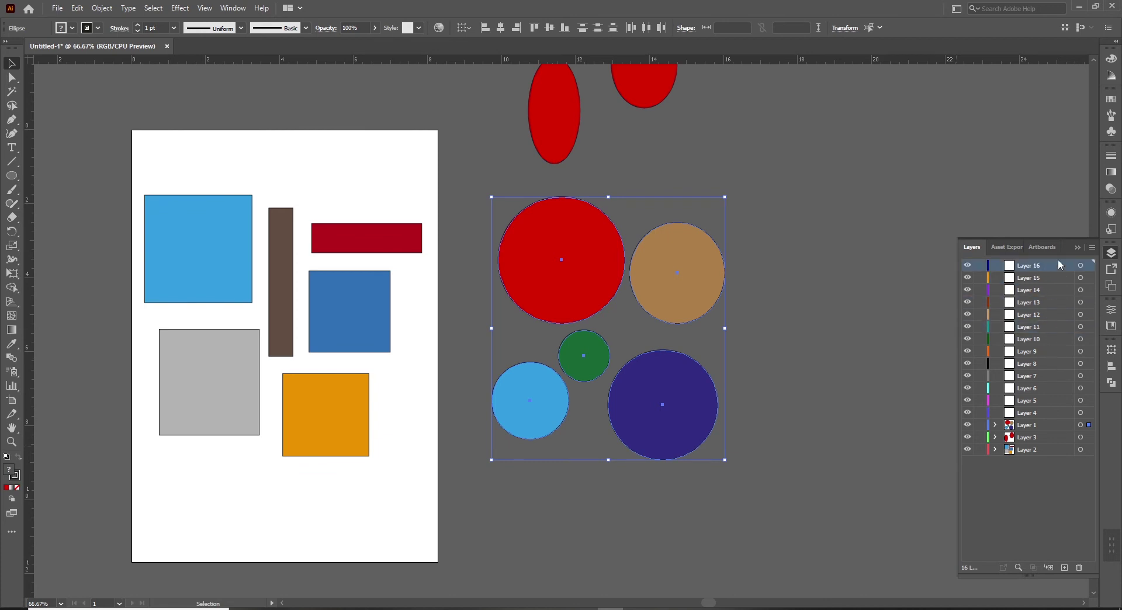
pyautogui.keyDown('shift'); pyautogui.click(1044, 415); pyautogui.keyUp('shift')
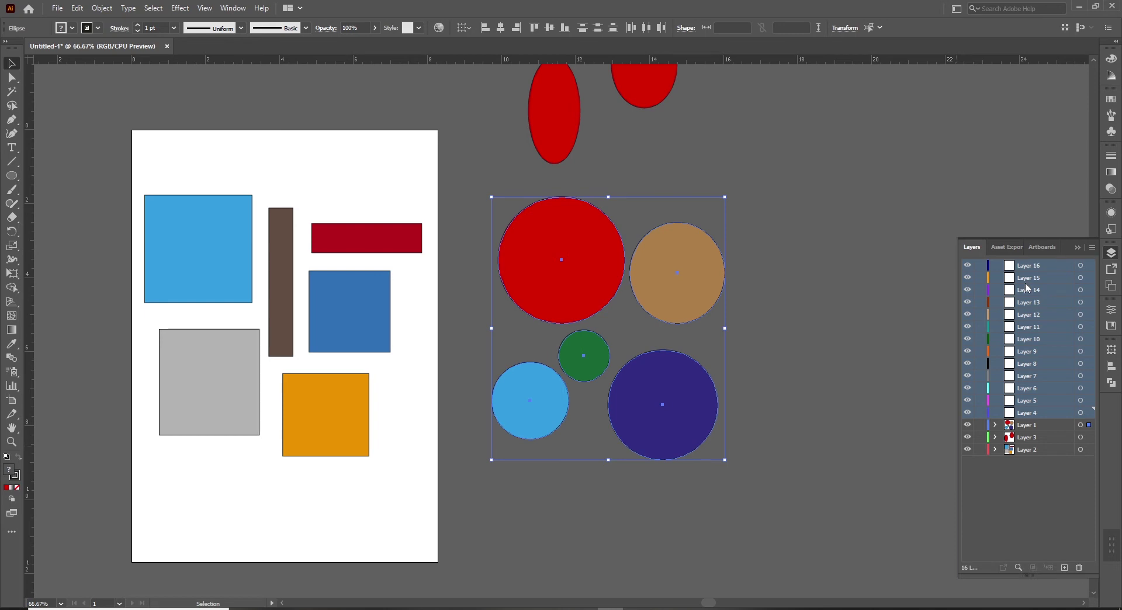
pyautogui.press('Delete')
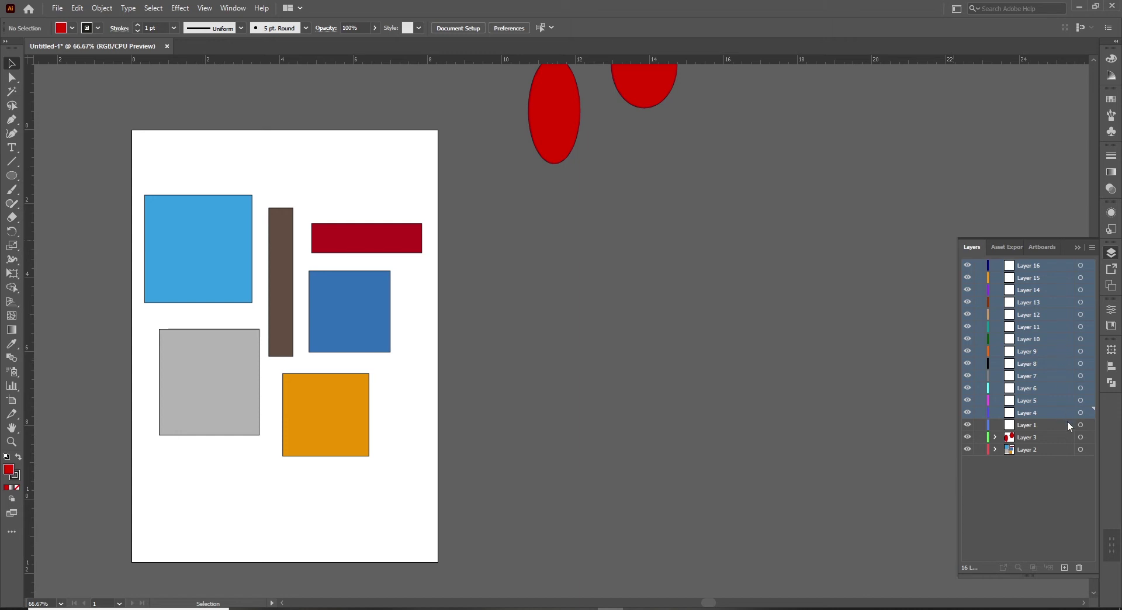
pyautogui.hotkey('ctrl', 'z')
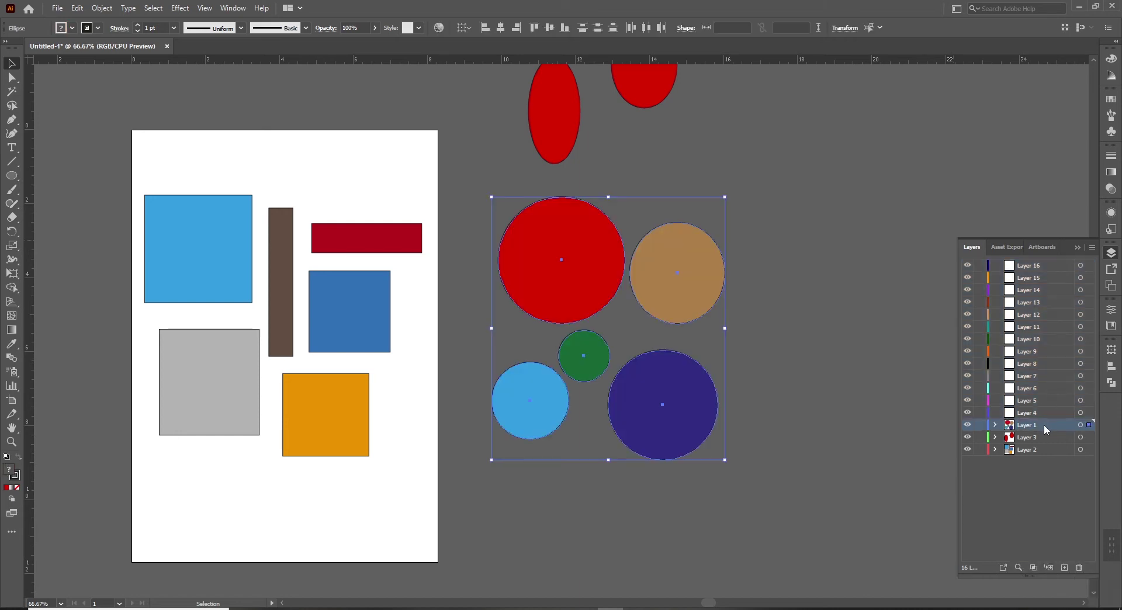
# - Delete Layers 4 through 16 together from the layer list and undo their removal
pyautogui.click(1043, 412)
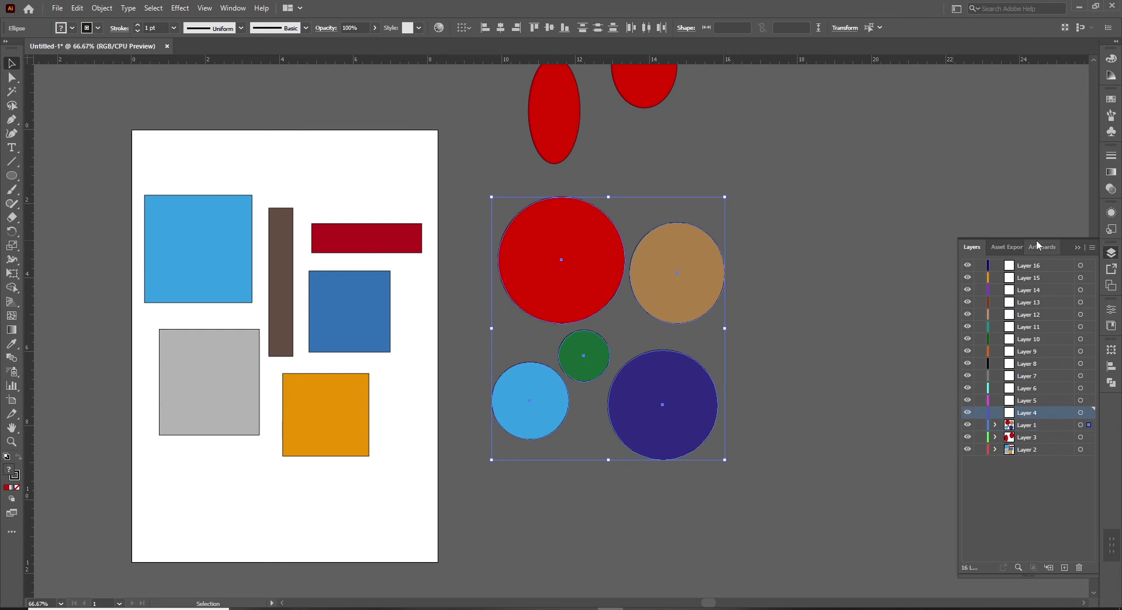
pyautogui.keyDown('shift'); pyautogui.click(1039, 265); pyautogui.keyUp('shift')
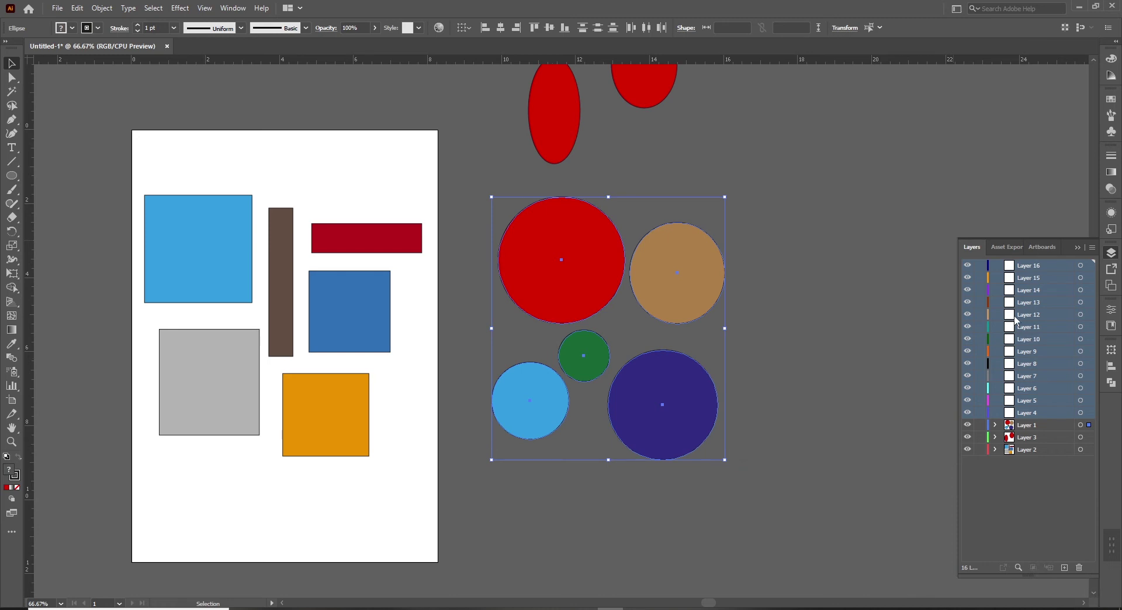
pyautogui.click(1079, 568)
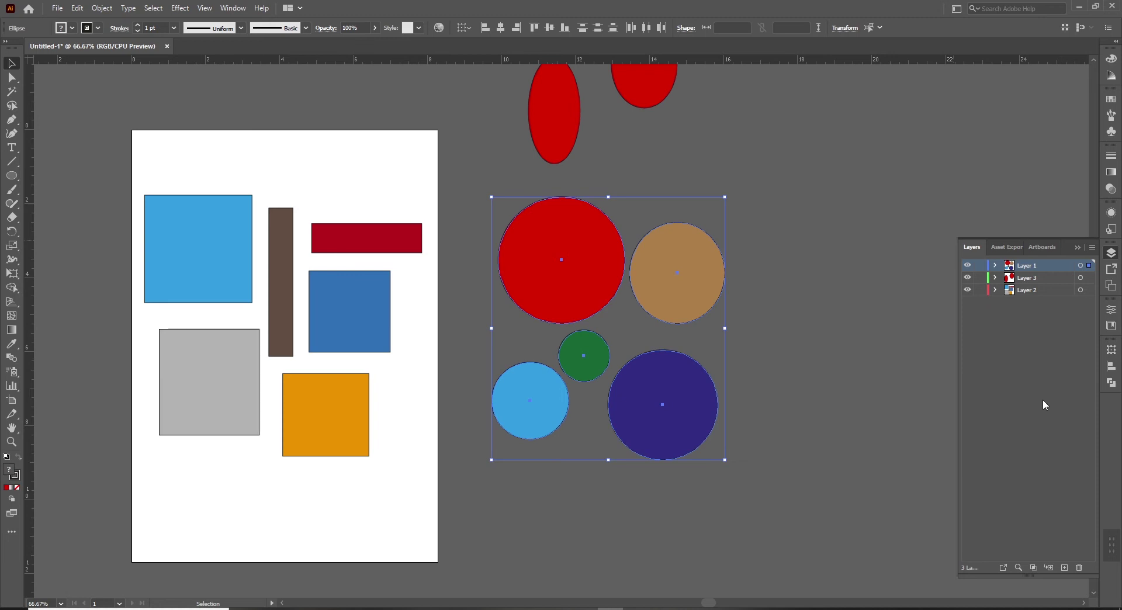
pyautogui.hotkey('ctrl', 'z')
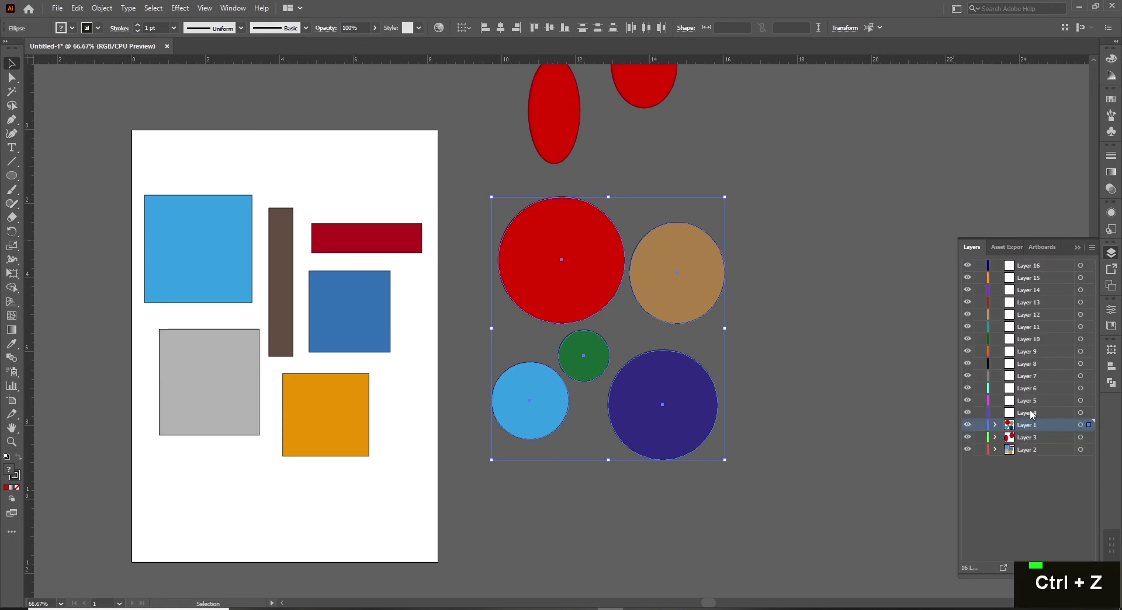
# - Select the empty Layers 4 through 16 and delete them, keeping Layers 1, 3 and 2
pyautogui.click(1031, 413)
pyautogui.keyDown('shift'); pyautogui.click(1045, 269); pyautogui.keyUp('shift')
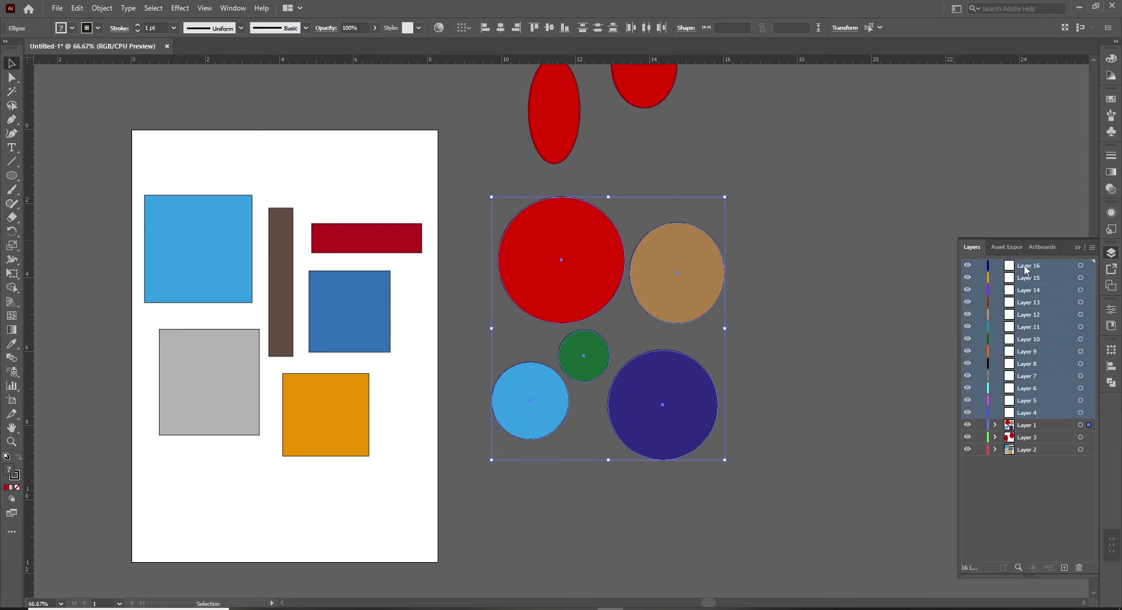
pyautogui.moveTo(1029, 269); pyautogui.dragTo(1081, 566)
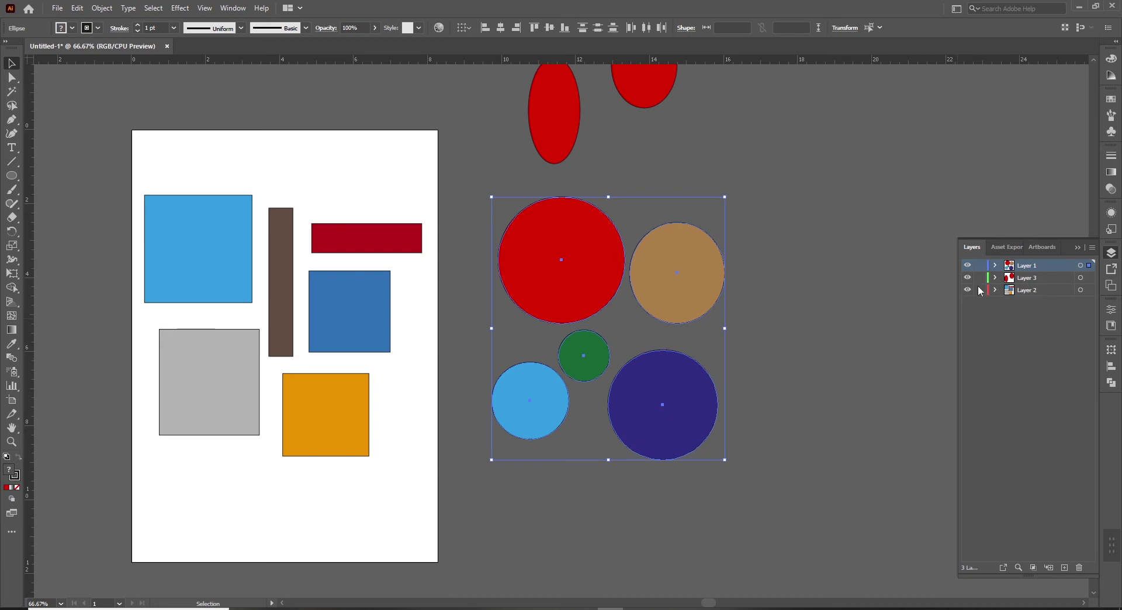
# - Select all artwork on Layer 3, then on Layer 2, and compare their outline colours on the canvas
pyautogui.click(868, 349)
pyautogui.click(1088, 279)
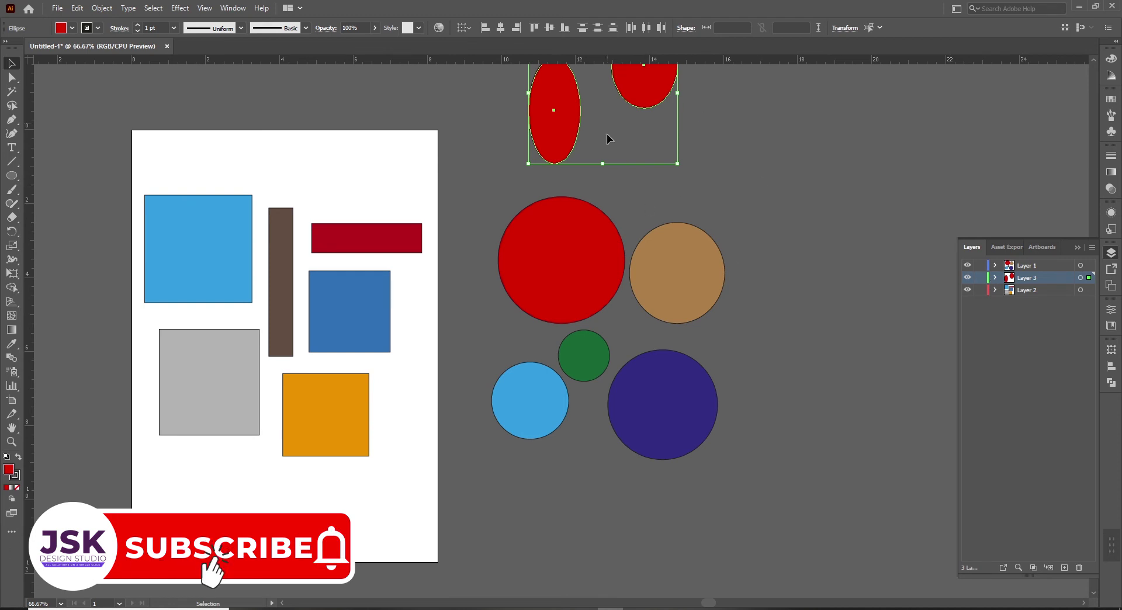
pyautogui.click(1081, 290)
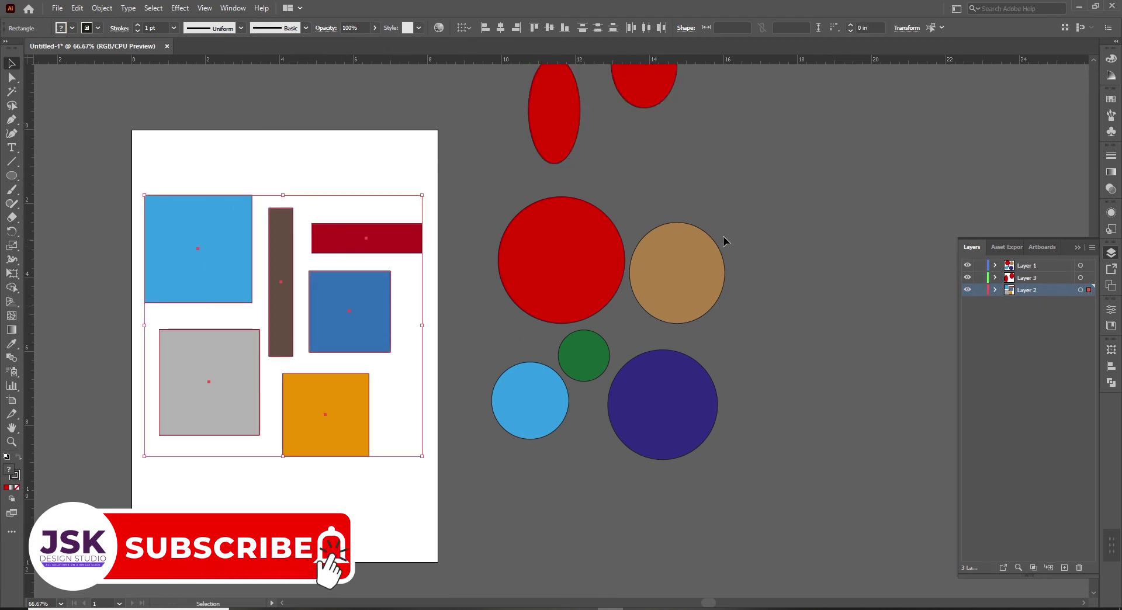
pyautogui.press('space')
pyautogui.moveTo(724, 242); pyautogui.dragTo(725, 342)
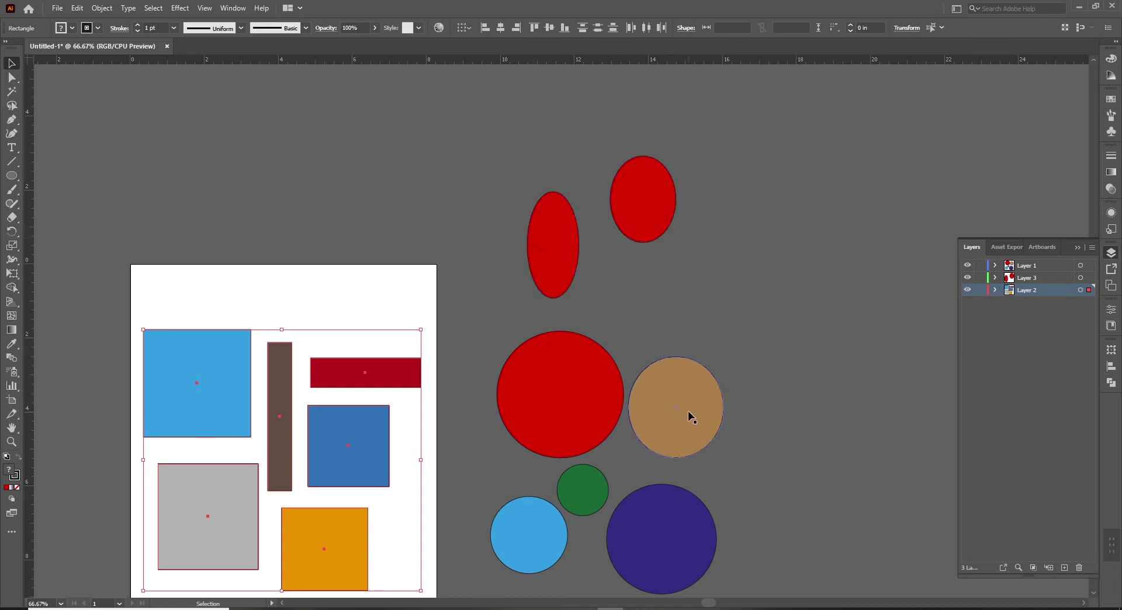
pyautogui.scroll(-3, 688, 411)
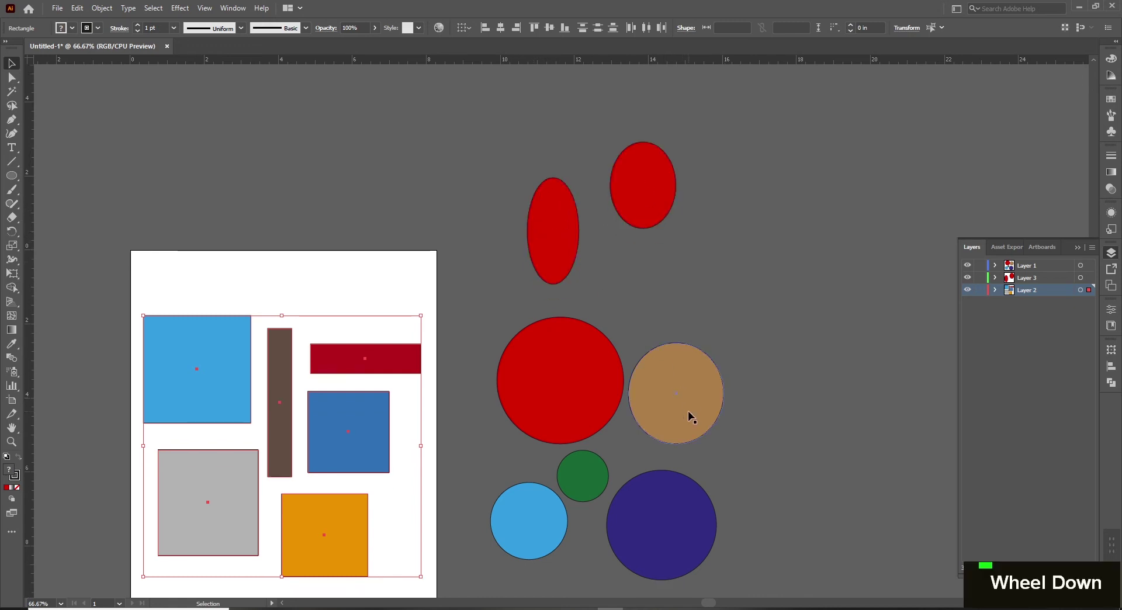
# - Clear the selection and select both red ellipses above the circles
pyautogui.click(489, 236)
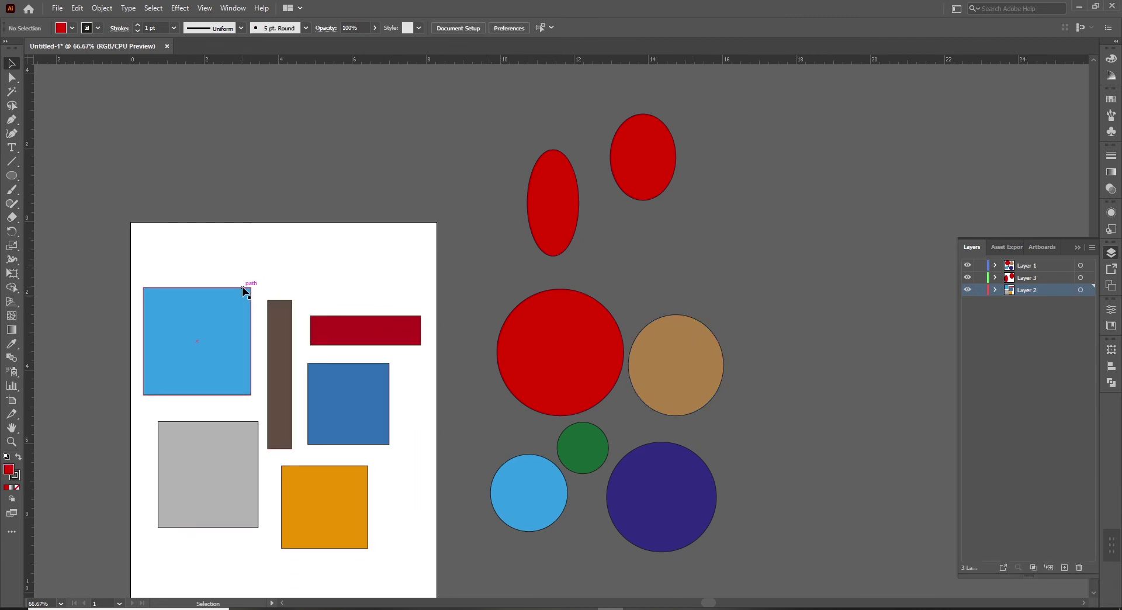
pyautogui.click(557, 227)
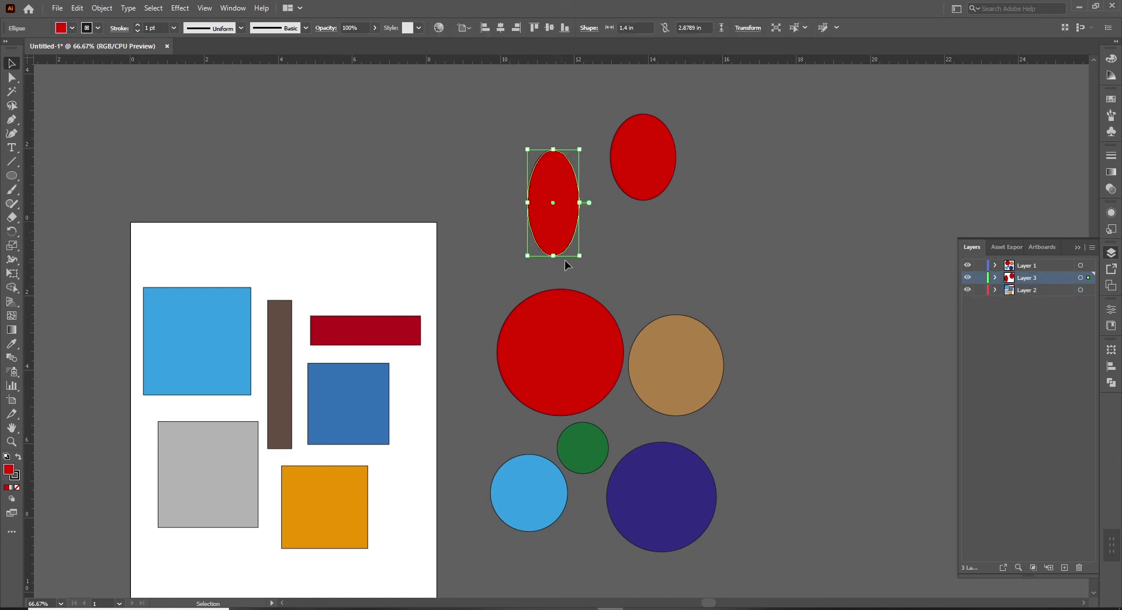
pyautogui.keyDown('shift'); pyautogui.click(636, 167); pyautogui.keyUp('shift')
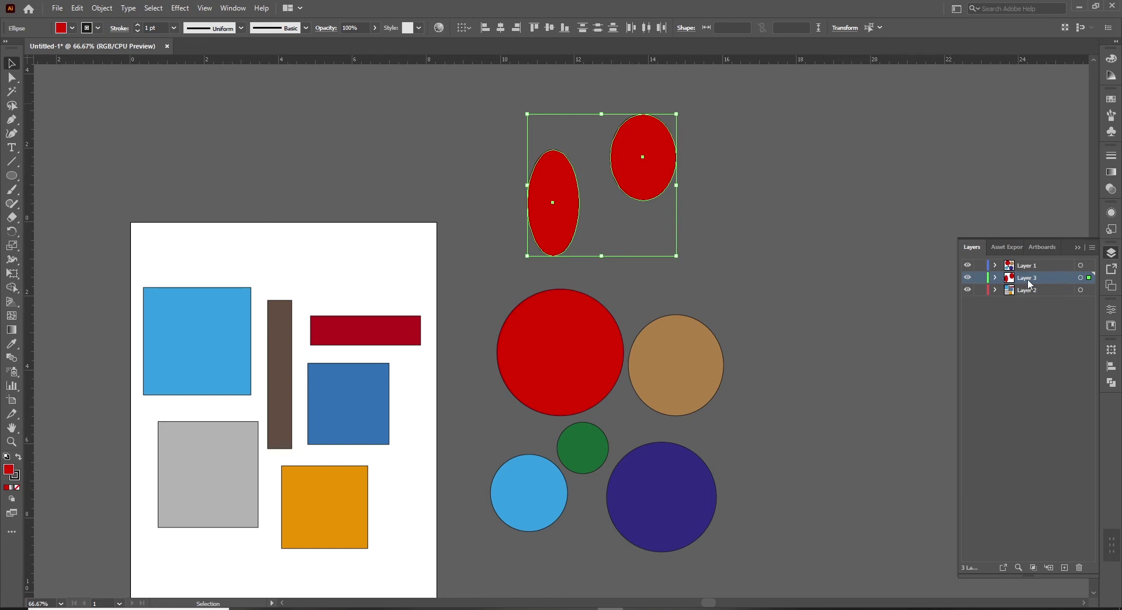
# - Set Layer 3's colour to Magenta in its layer options, discarding the custom colour picker
pyautogui.doubleClick(1060, 277)
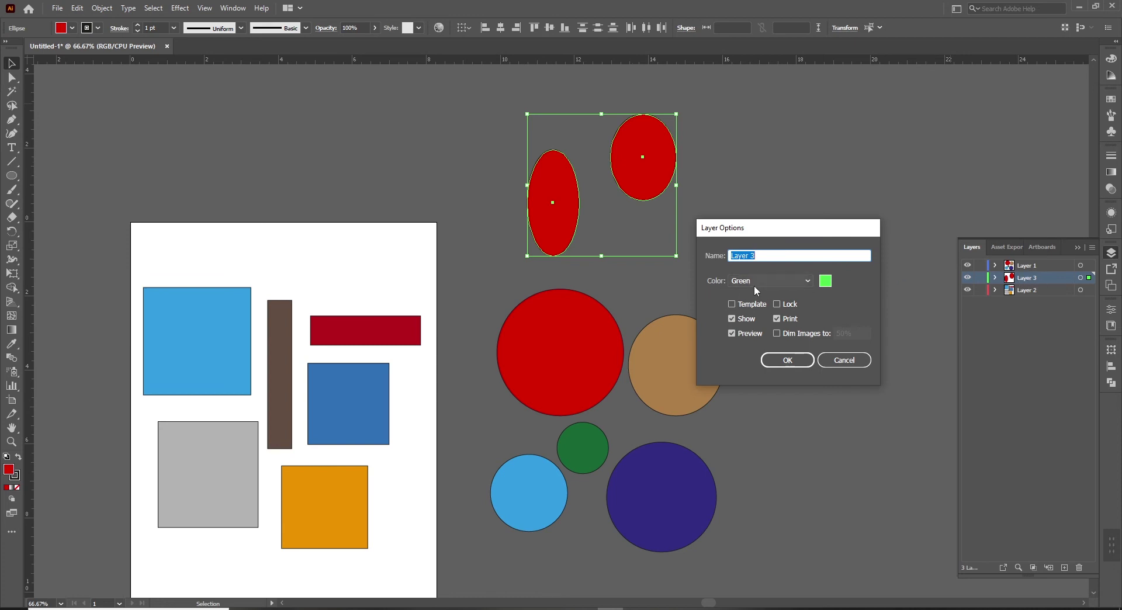
pyautogui.click(825, 281)
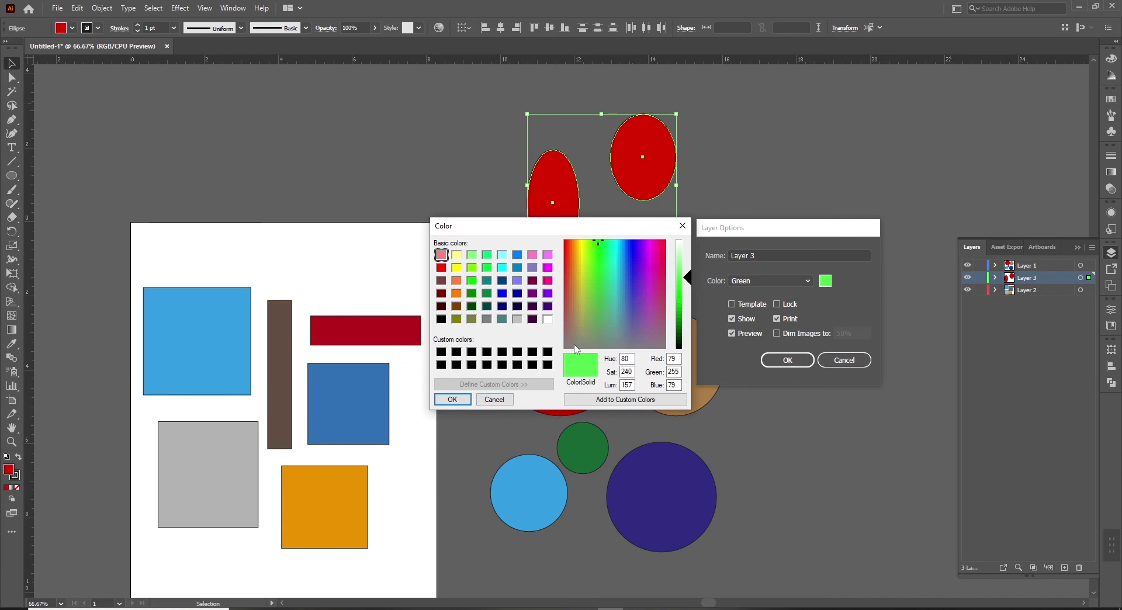
pyautogui.click(502, 401)
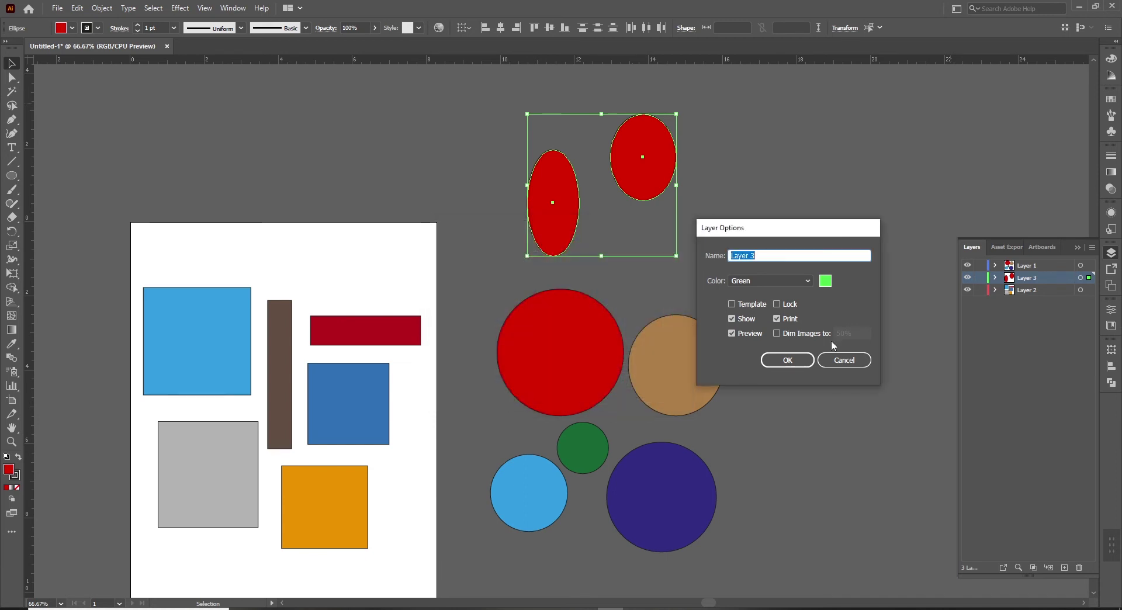
pyautogui.click(807, 281)
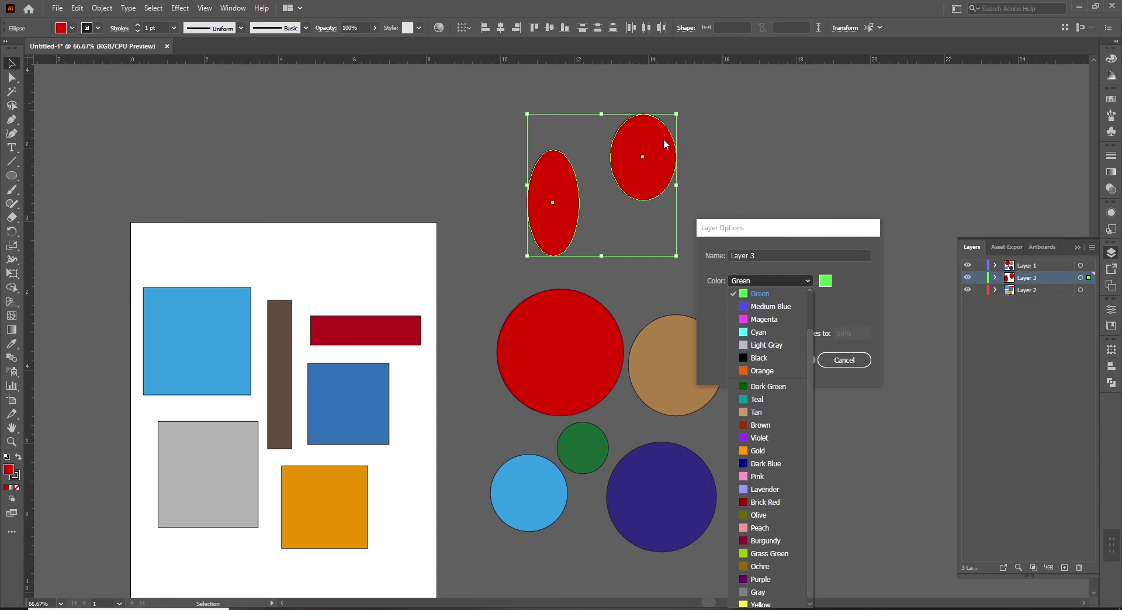
pyautogui.click(776, 320)
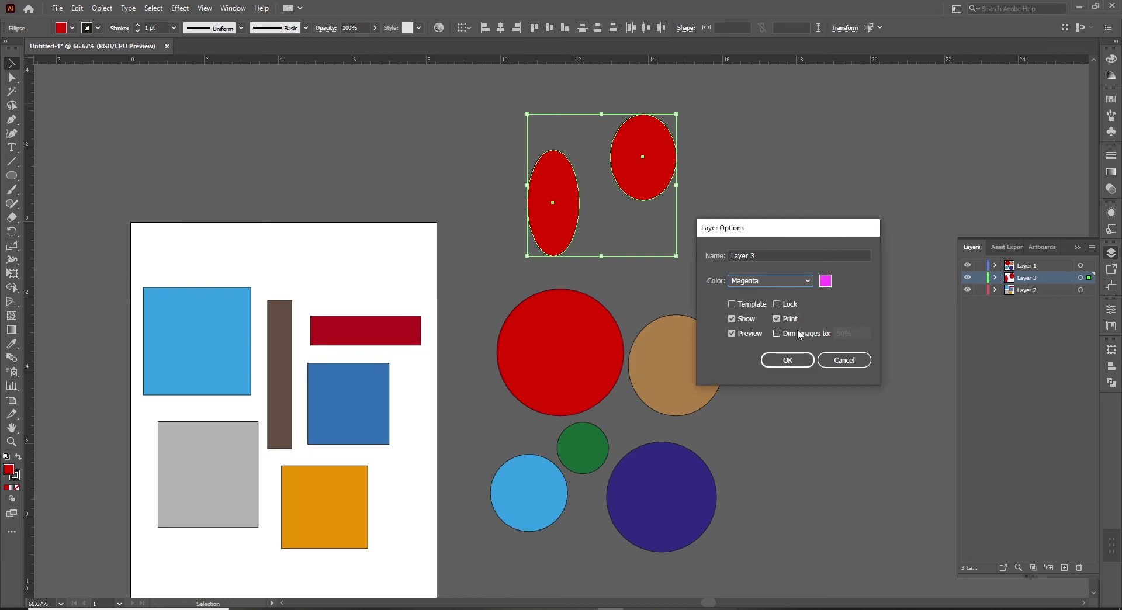
pyautogui.click(783, 357)
# - Reselect both red ellipses to check their outline colour, and undo Layer 3's colour change
pyautogui.click(695, 222)
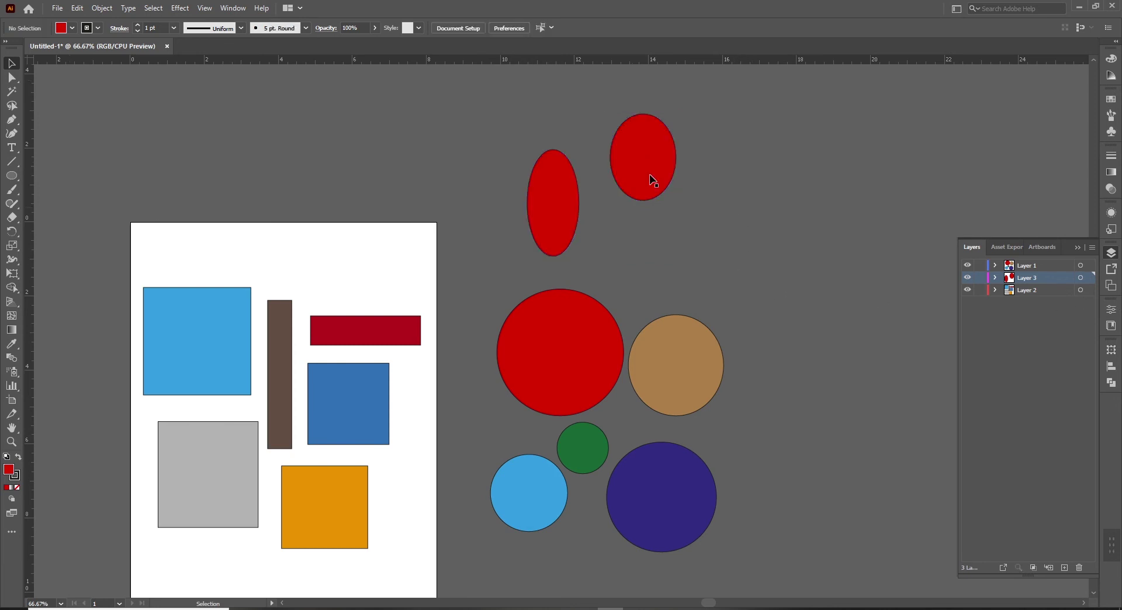
pyautogui.click(664, 158)
pyautogui.keyDown('shift'); pyautogui.click(552, 227); pyautogui.keyUp('shift')
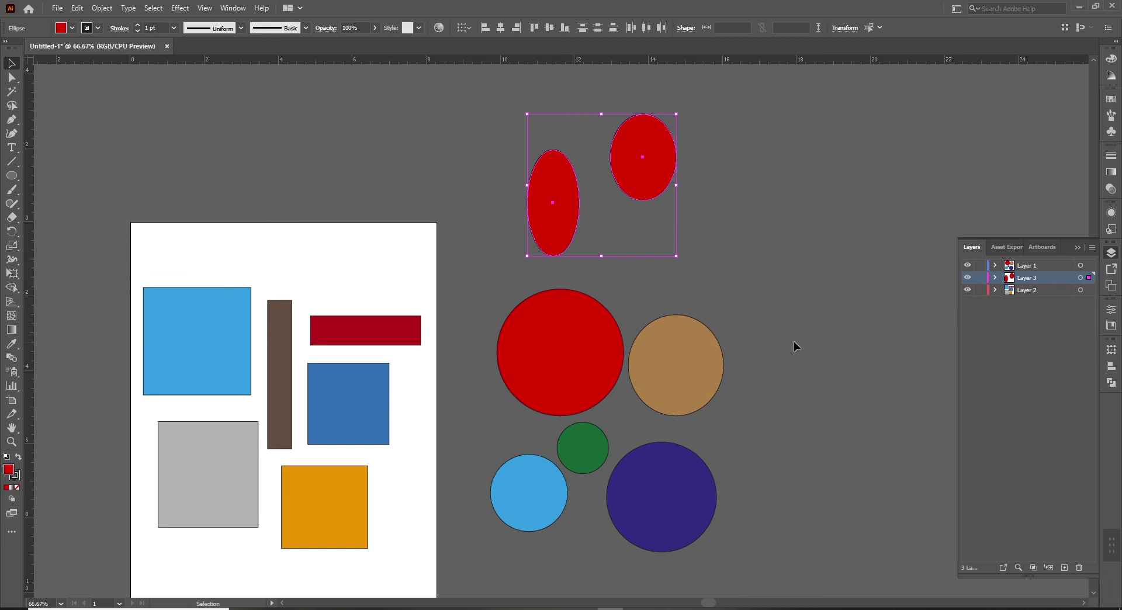
pyautogui.hotkey('ctrl', 'z')
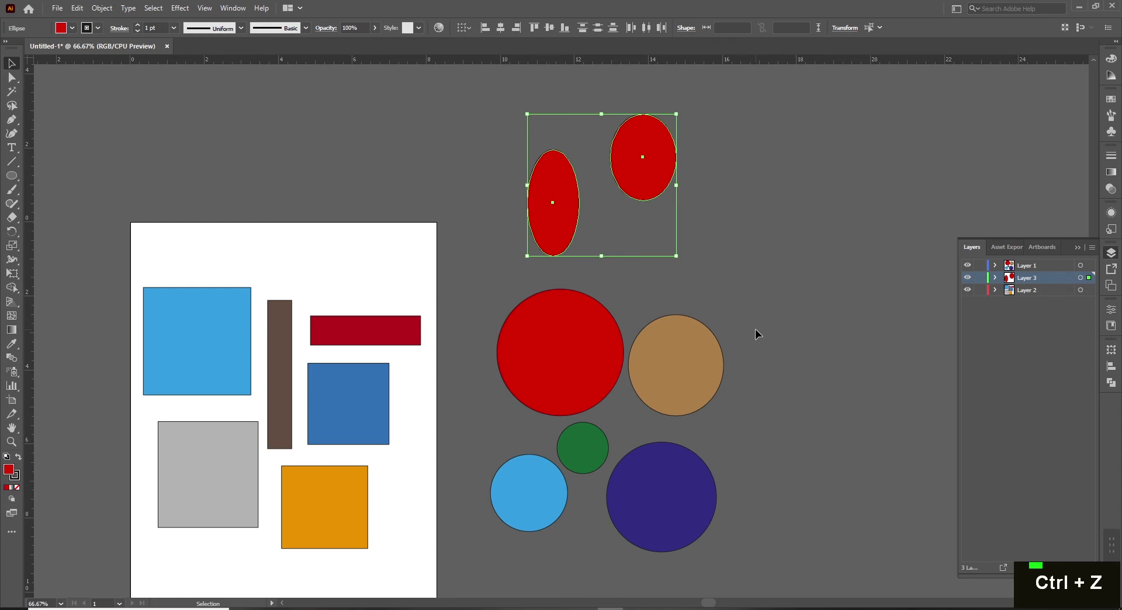
# - Select all the rectangles, circles and ellipses on and beside the artboard and delete them
pyautogui.click(744, 365)
pyautogui.moveTo(509, 392); pyautogui.dragTo(608, 360)
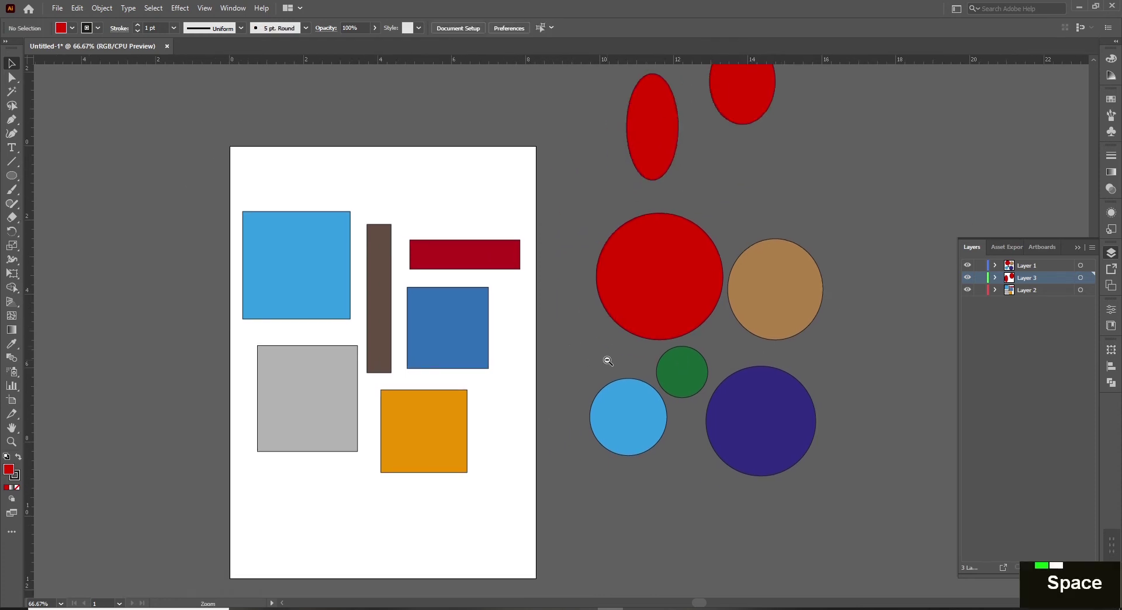
pyautogui.click(608, 360)
pyautogui.hscroll(1, 746, 391)
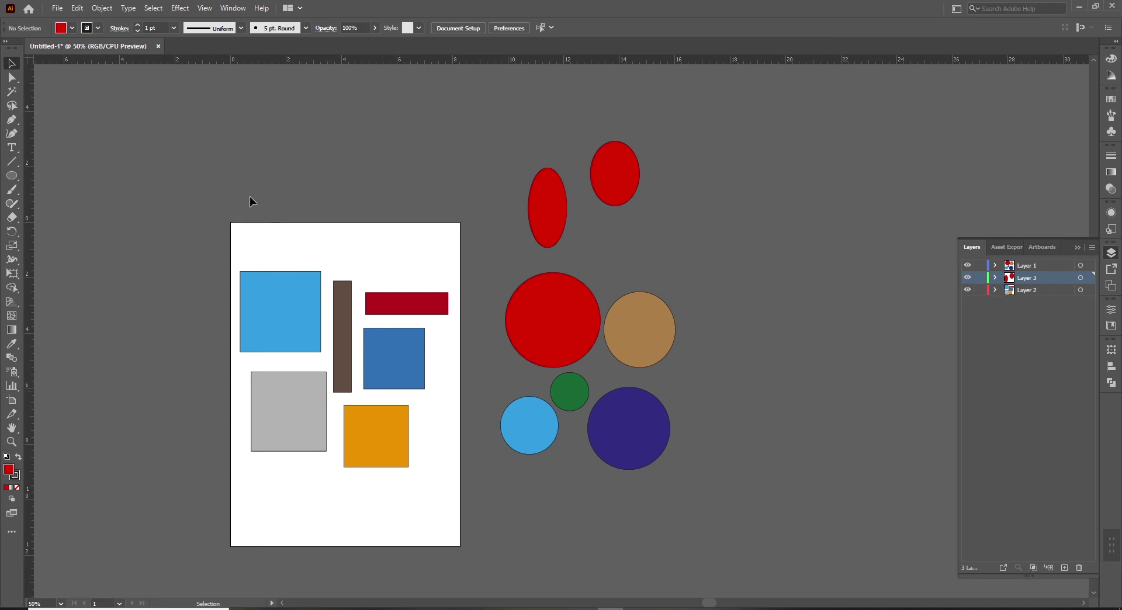
pyautogui.moveTo(196, 117); pyautogui.dragTo(732, 472)
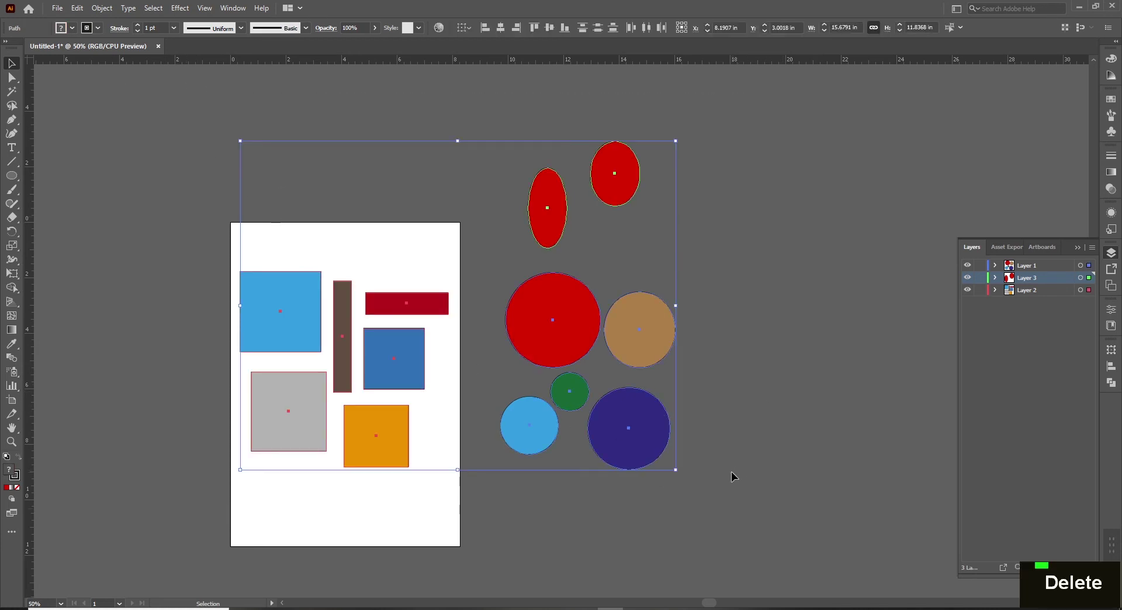
pyautogui.press('Delete')
pyautogui.hscroll(2, 634, 462)
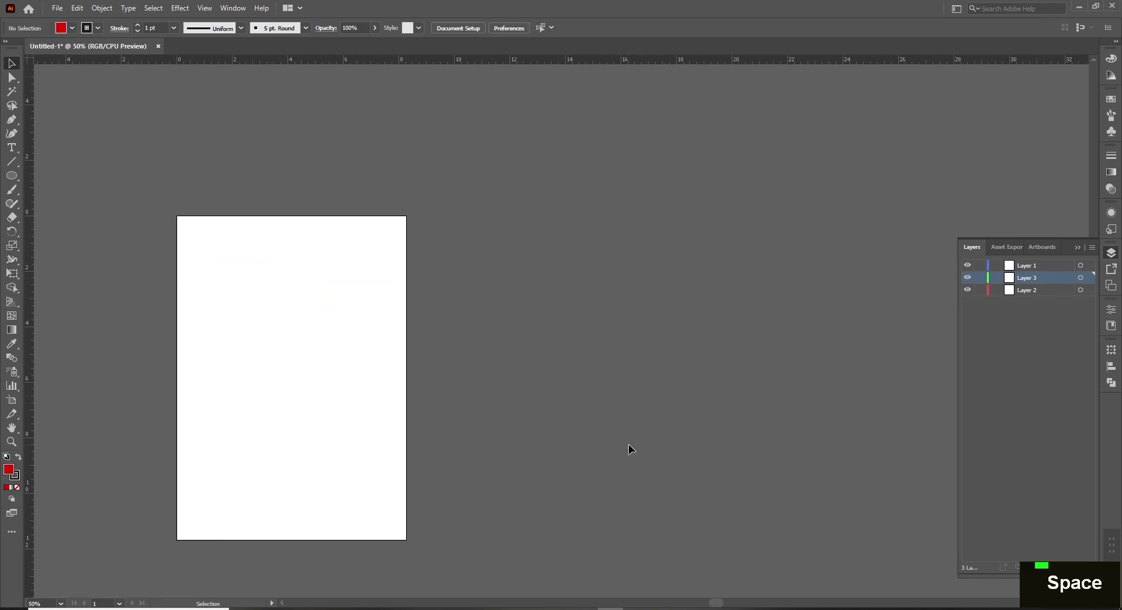
# - Switch to File Explorer and bring the dark street photo from Downloads into the Illustrator document, beside the artboard
pyautogui.press('super+e')
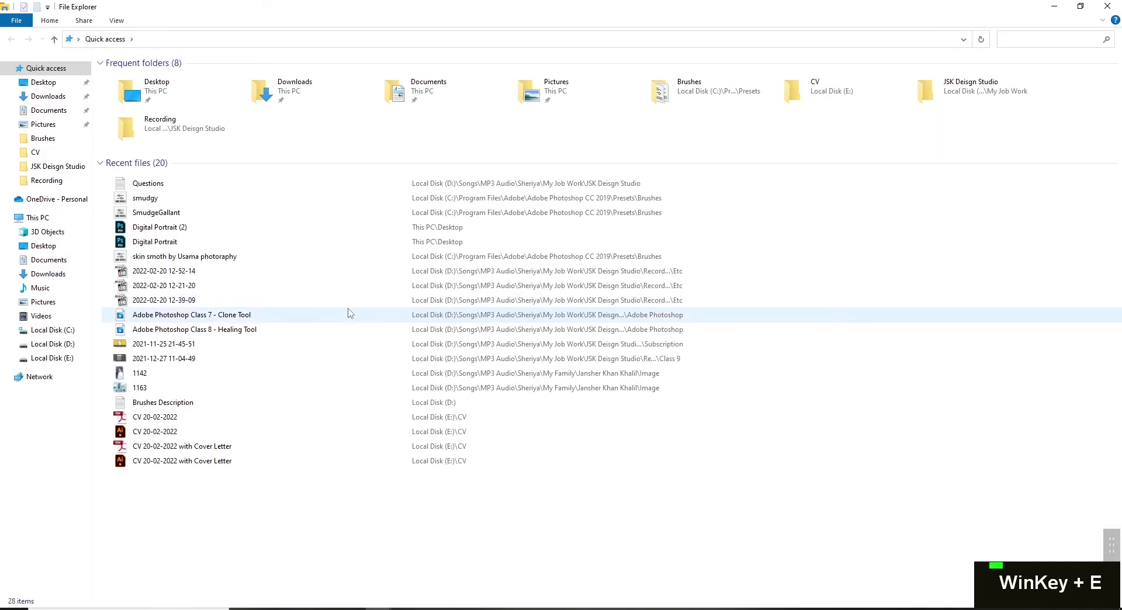
pyautogui.click(58, 96)
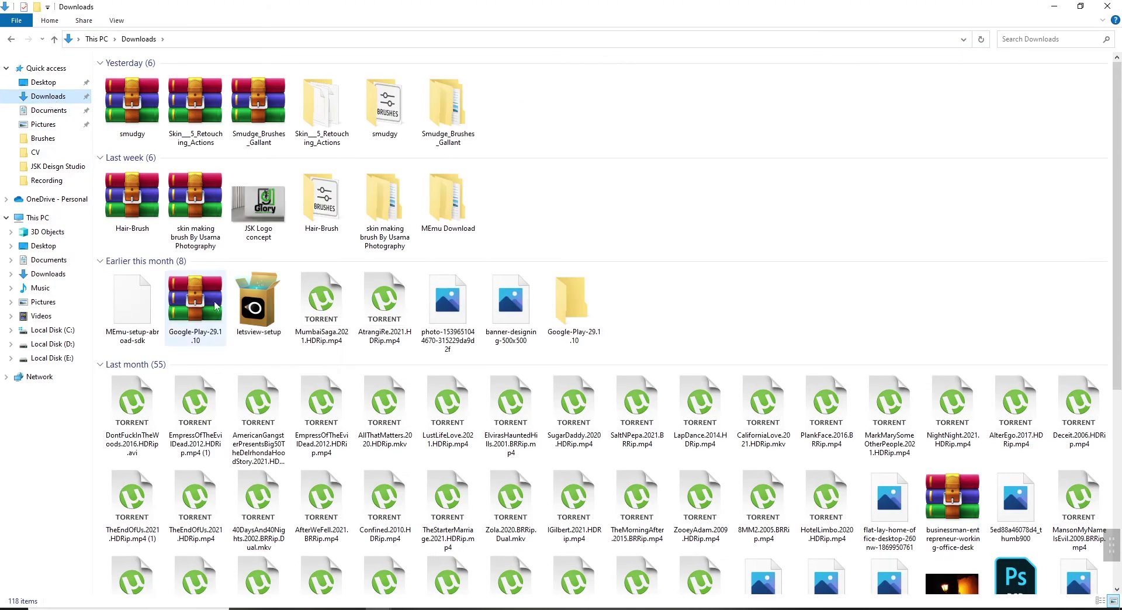
pyautogui.click(454, 319)
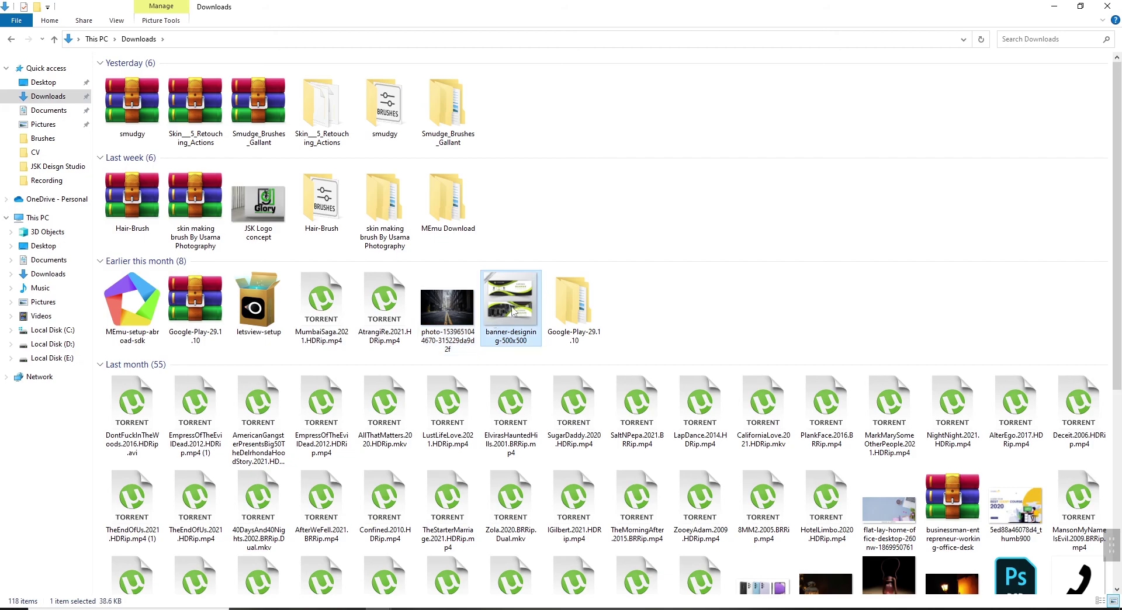
pyautogui.moveTo(454, 319); pyautogui.dragTo(610, 279)
pyautogui.moveTo(641, 333); pyautogui.dragTo(655, 426)
pyautogui.press('space')
pyautogui.moveTo(855, 390); pyautogui.dragTo(814, 389)
pyautogui.click(814, 389)
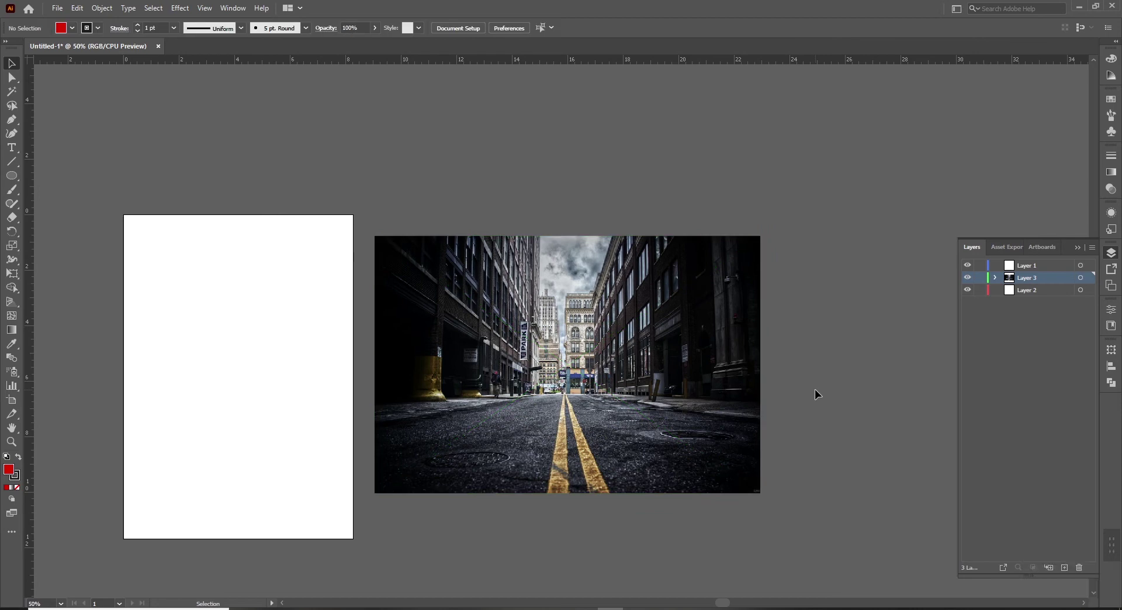
# - Draw a red square about 7.5 in wide over the middle of the street photo
pyautogui.press('m')
pyautogui.press('n')
pyautogui.press('m')
pyautogui.moveTo(448, 270); pyautogui.dragTo(657, 477)
pyautogui.press('v')
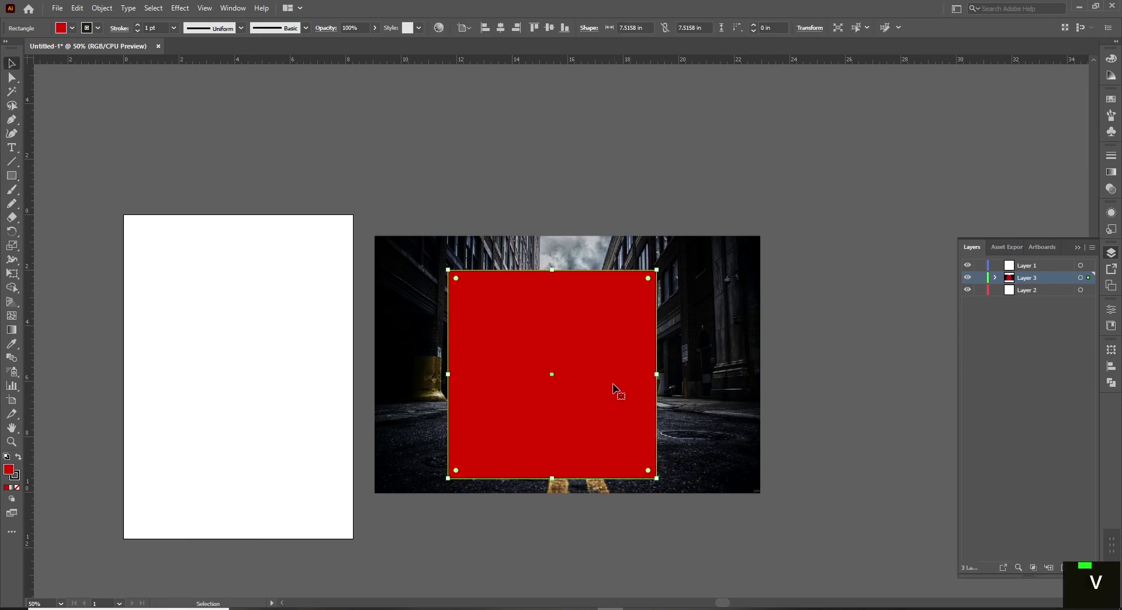
# - Select the photo together with the red square and make a clipping mask from them
pyautogui.click(675, 253)
pyautogui.keyDown('shift'); pyautogui.click(631, 311); pyautogui.keyUp('shift')
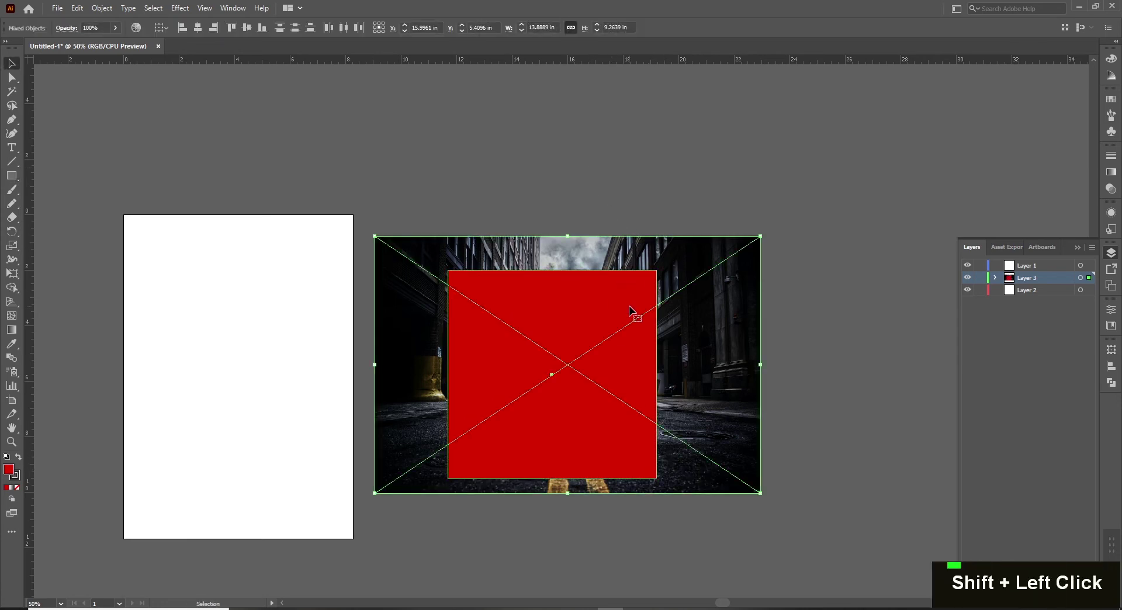
pyautogui.click(818, 165)
pyautogui.hotkey('ctrl', 'a')
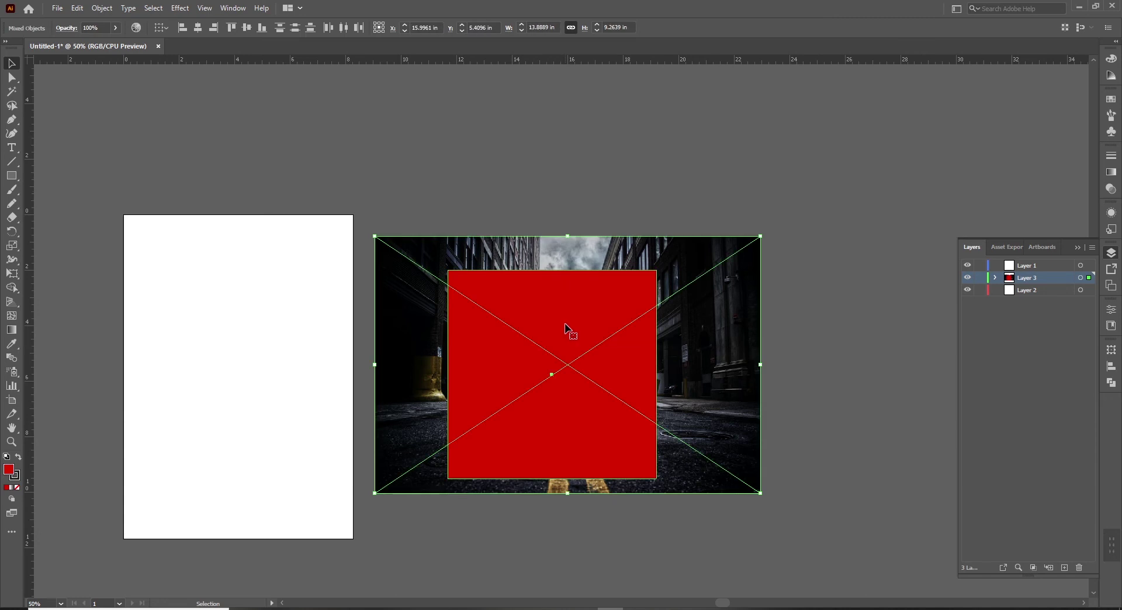
pyautogui.rightClick(562, 326)
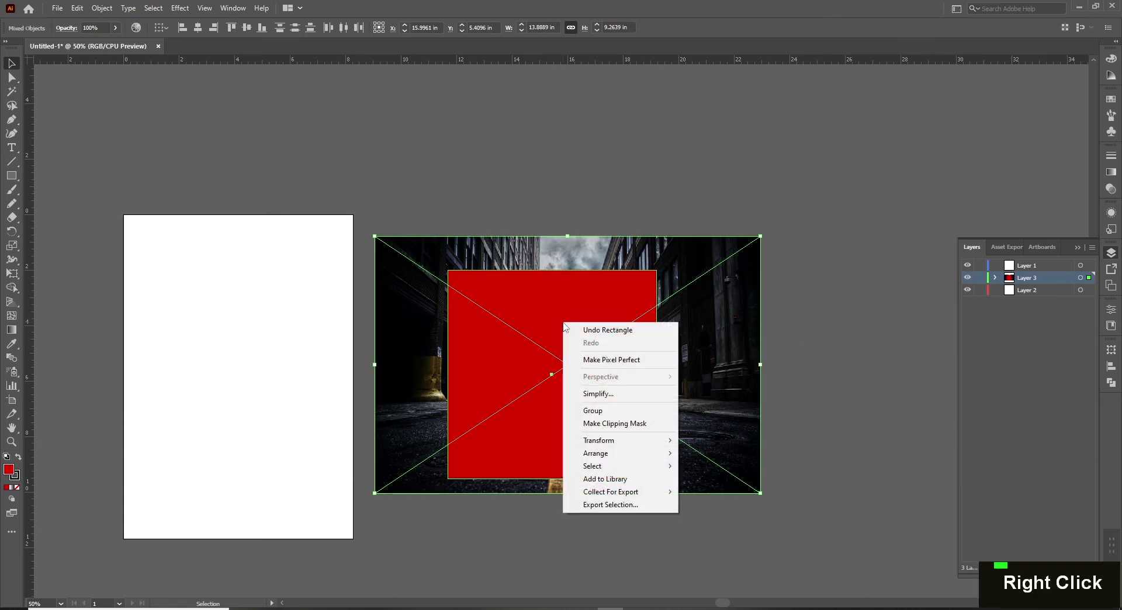
pyautogui.click(602, 426)
pyautogui.click(815, 381)
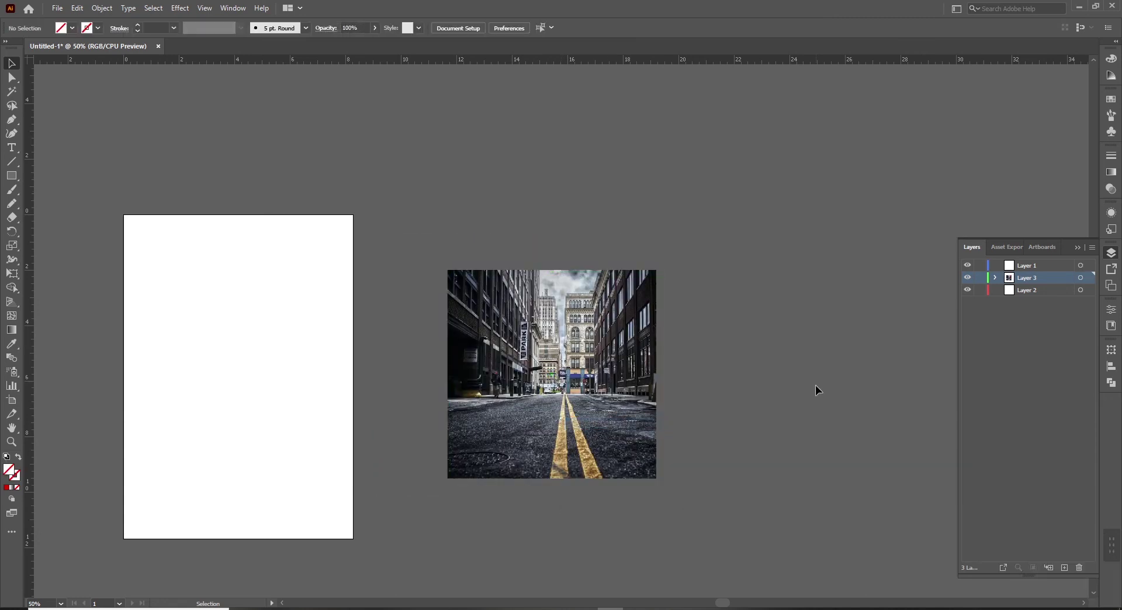
# - Move the clipped photo slightly right and down, and release its clipping mask
pyautogui.click(576, 408)
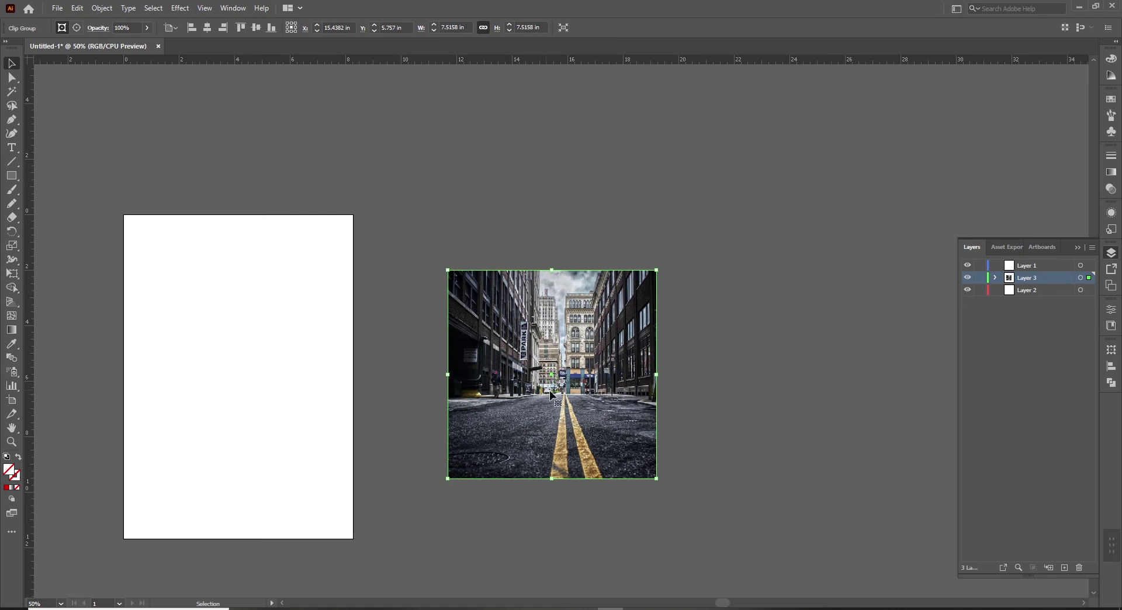
pyautogui.moveTo(593, 439); pyautogui.dragTo(580, 397)
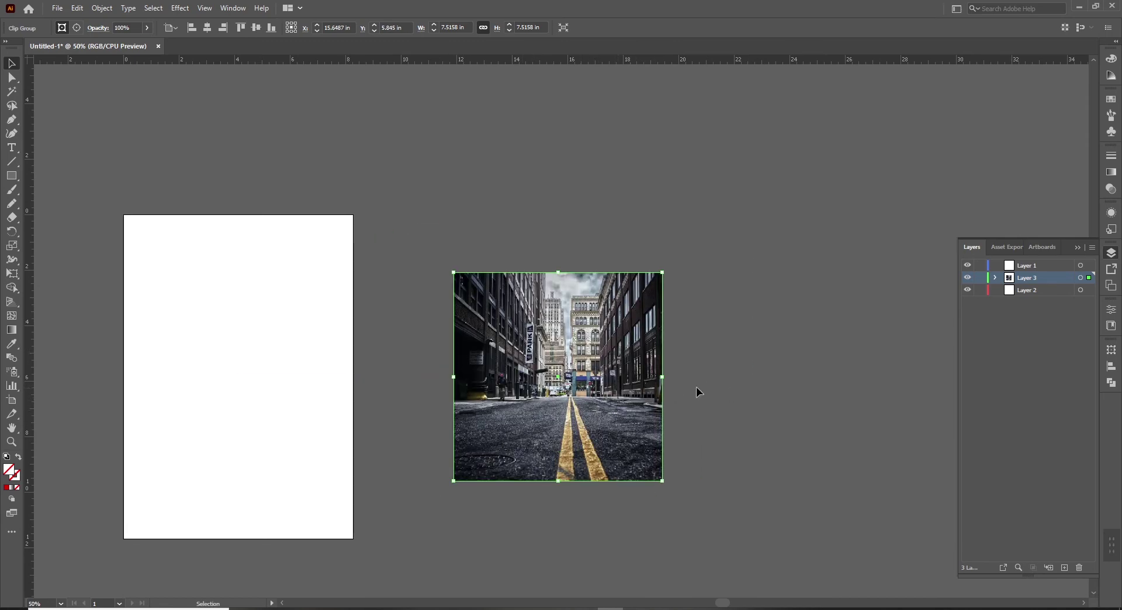
pyautogui.rightClick(609, 387)
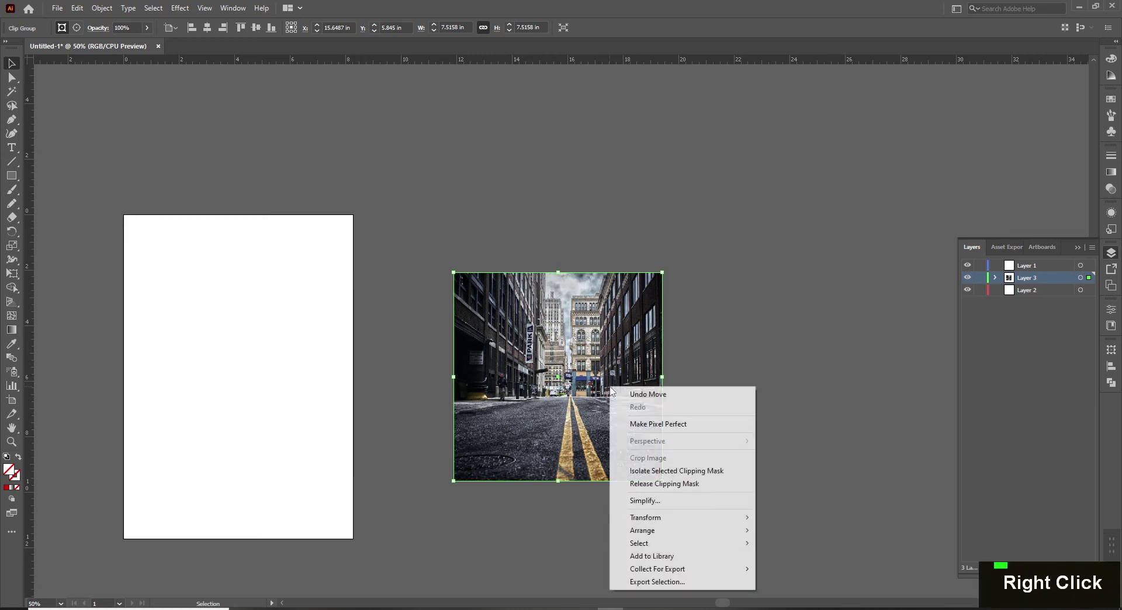
pyautogui.click(647, 485)
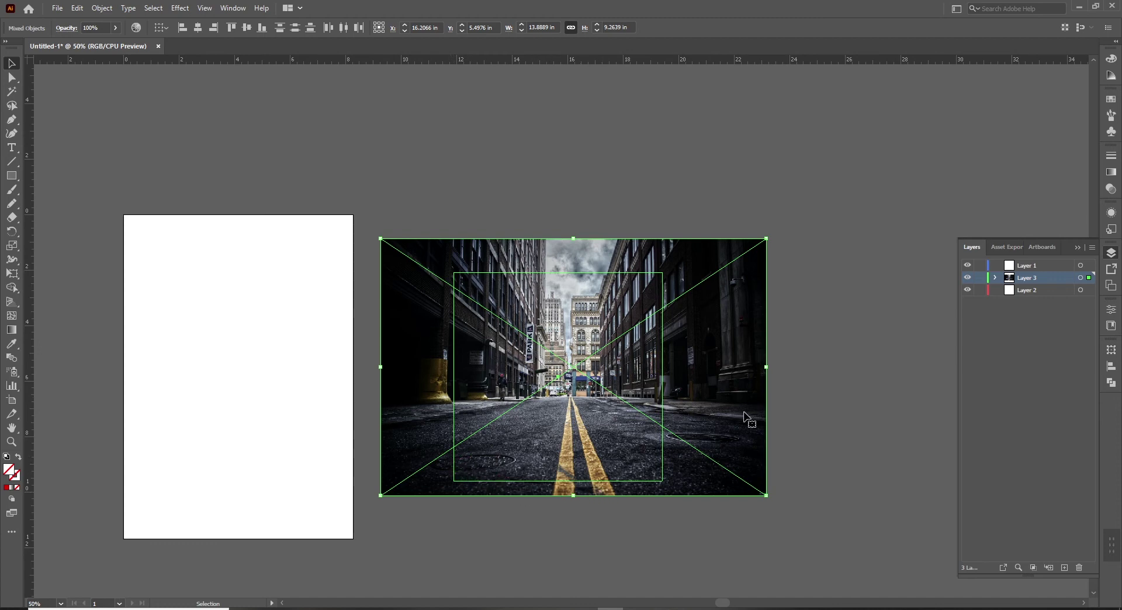
pyautogui.click(812, 390)
# - Move the photo about 2.9 in left under the square outline and clip it to the square again
pyautogui.moveTo(741, 325); pyautogui.dragTo(662, 325)
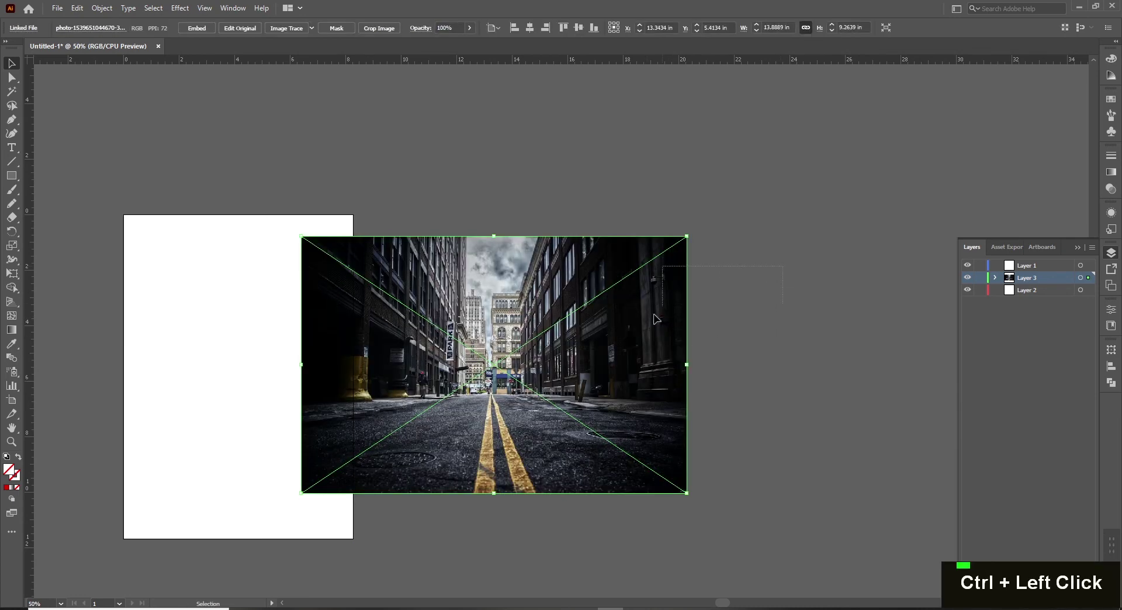
pyautogui.keyDown('ctrl'); pyautogui.click(529, 429); pyautogui.keyUp('ctrl')
pyautogui.rightClick(610, 353)
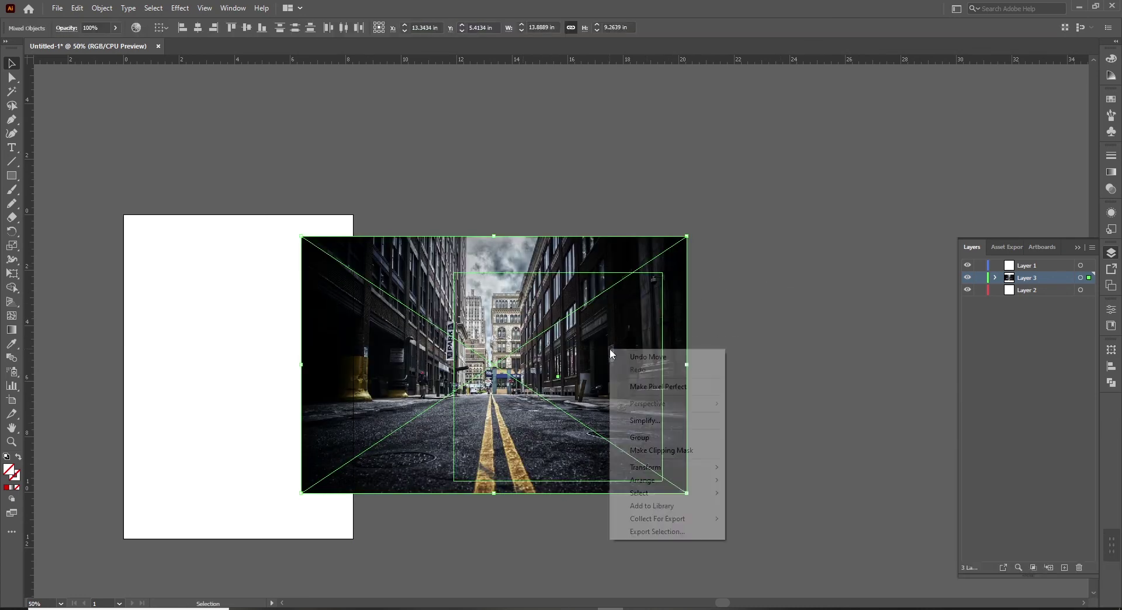
pyautogui.click(655, 451)
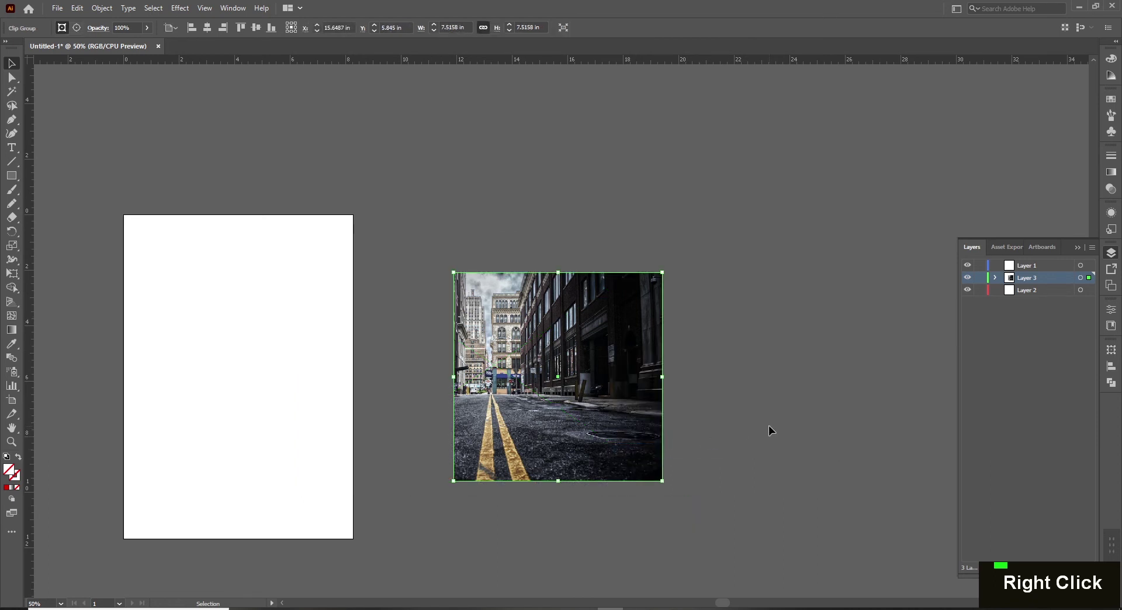
pyautogui.click(689, 387)
# - Release the clipping mask from the repositioned street photo and clear the selection
pyautogui.click(538, 397)
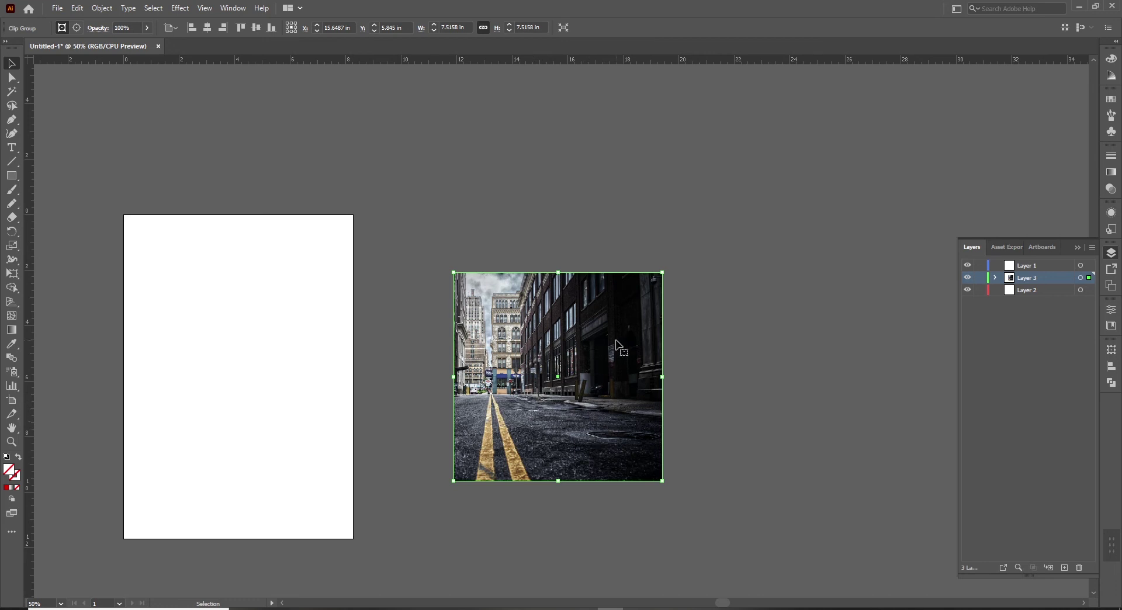
pyautogui.rightClick(593, 365)
pyautogui.click(620, 464)
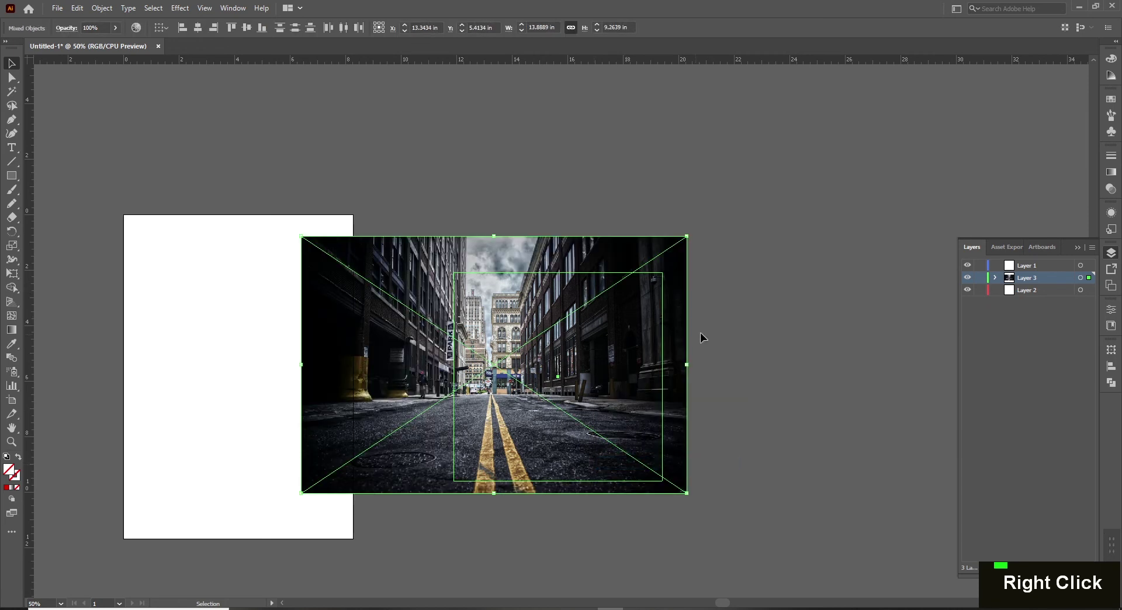
pyautogui.click(741, 337)
# - Delete the leftover square outline and move the full photo about 2.7 in right, clear of the artboard
pyautogui.moveTo(756, 276); pyautogui.dragTo(708, 365)
pyautogui.click(673, 298)
pyautogui.press('Delete')
pyautogui.moveTo(558, 382); pyautogui.dragTo(632, 383)
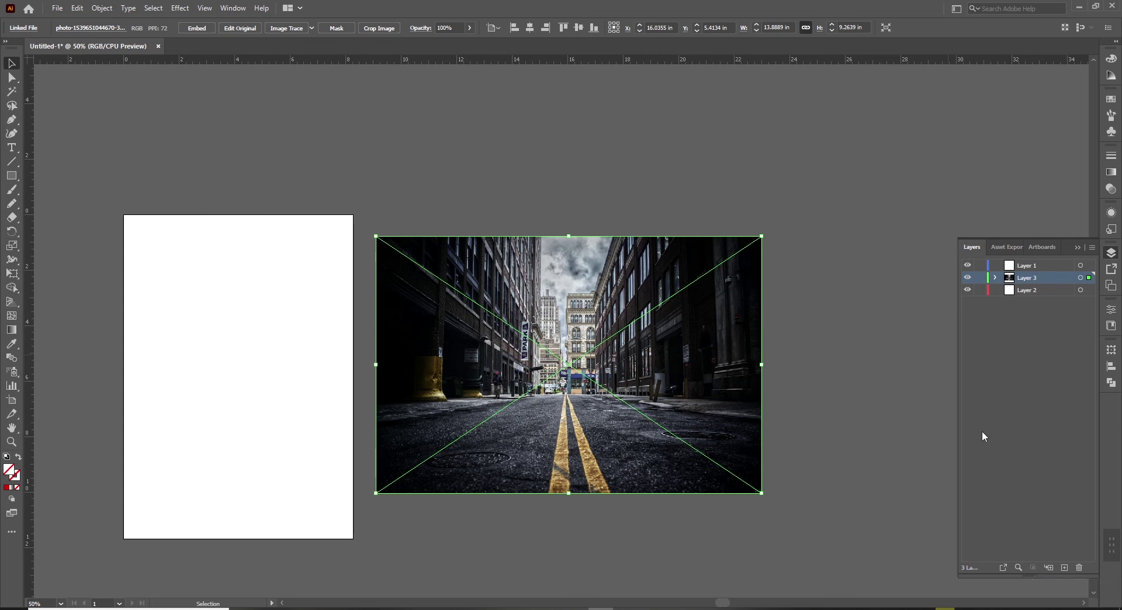
# - Draw an unfilled, strokeless square about 7.5 in wide over the centre of the street photo
pyautogui.click(836, 408)
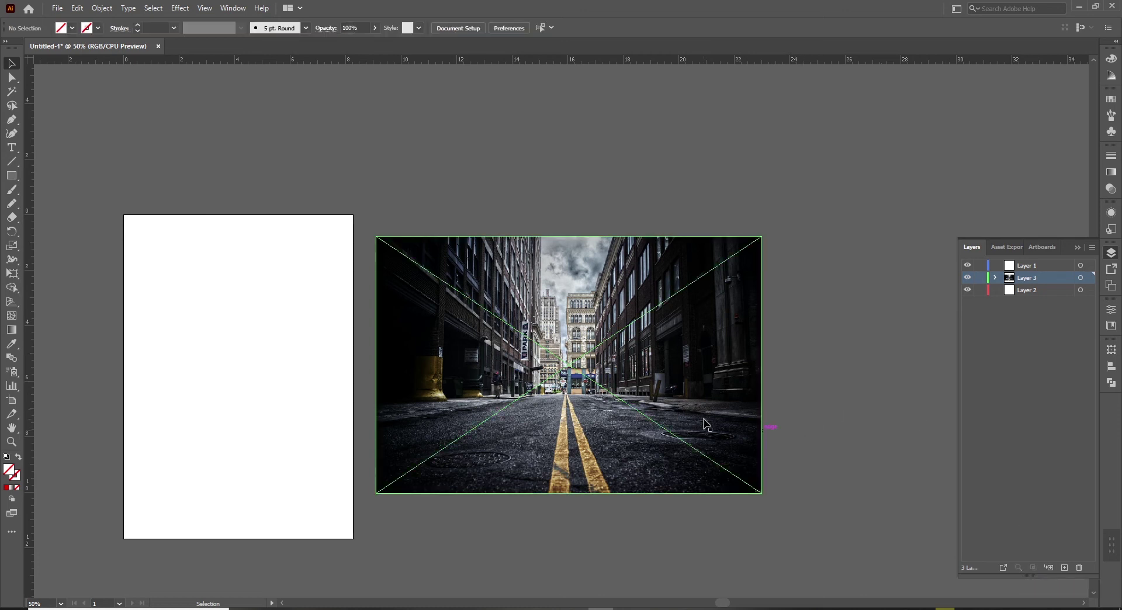
pyautogui.press('m')
pyautogui.moveTo(482, 277)
pyautogui.mouseDown()
pyautogui.moveTo(693, 483)
pyautogui.moveTo(688, 465)
pyautogui.mouseUp()
pyautogui.press('v')
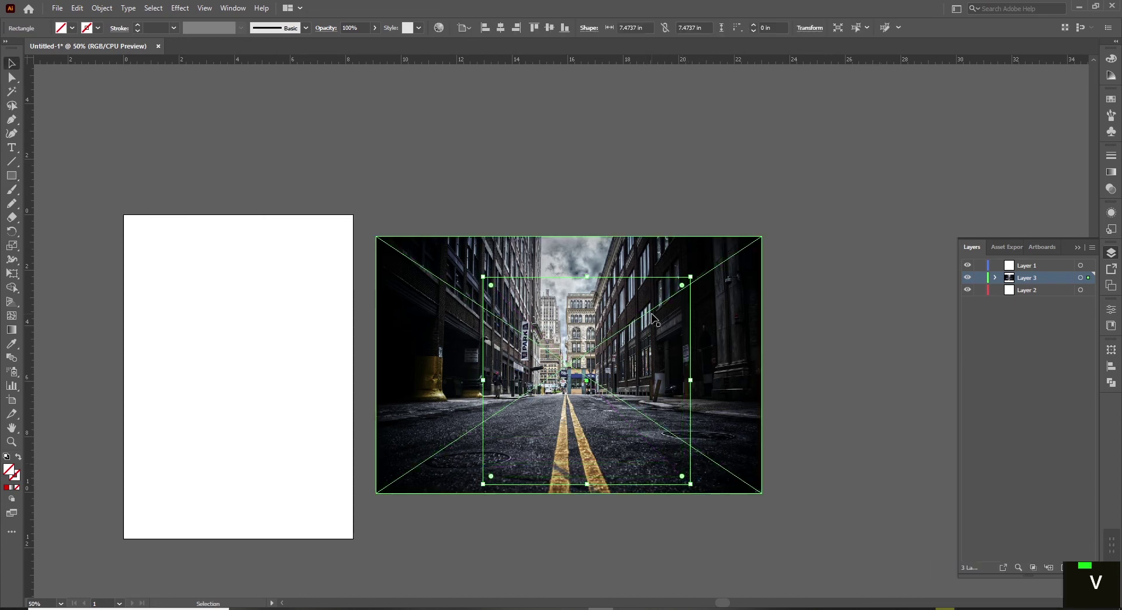
# - Fill the square over the street photo with light blue, and select the square together with the photo
pyautogui.click(581, 219)
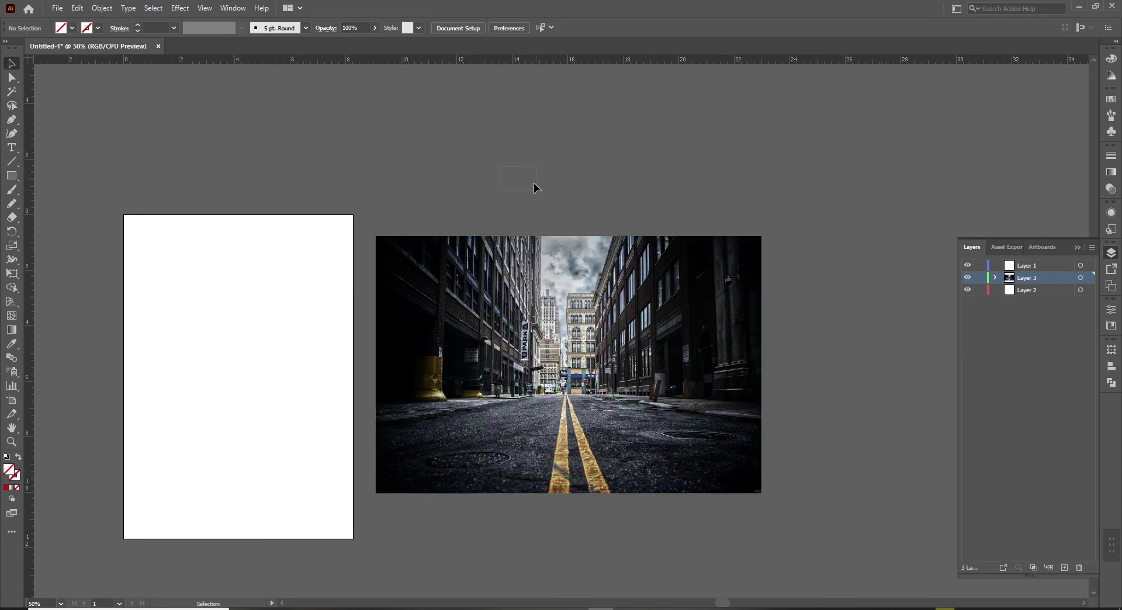
pyautogui.click(681, 289)
pyautogui.moveTo(781, 183); pyautogui.dragTo(649, 298)
pyautogui.keyDown('shift'); pyautogui.click(715, 278); pyautogui.keyUp('shift')
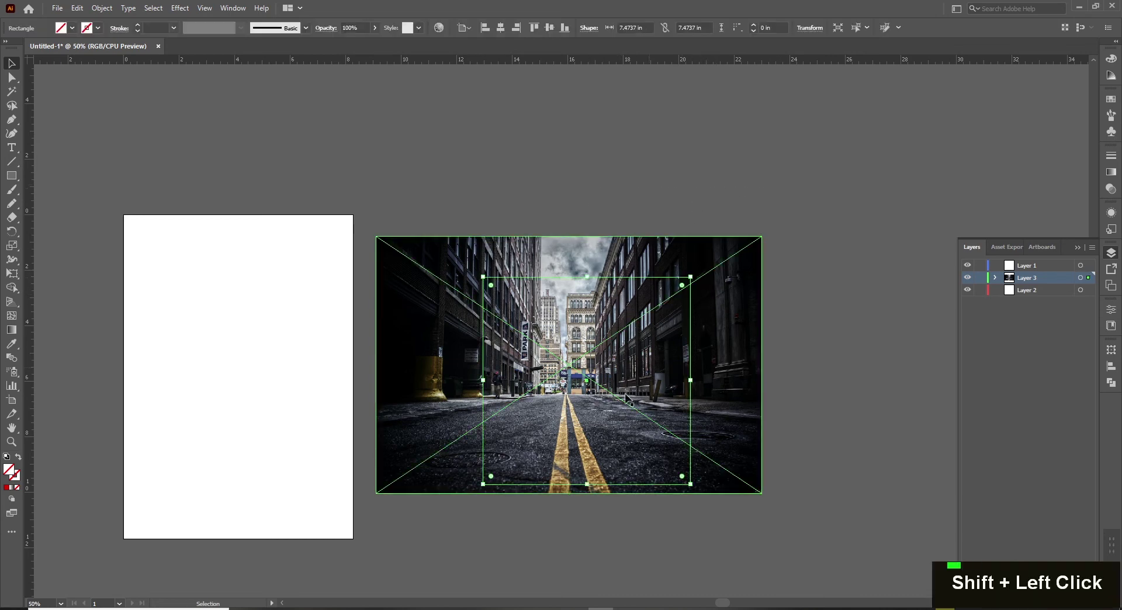
pyautogui.click(72, 27)
pyautogui.click(66, 52)
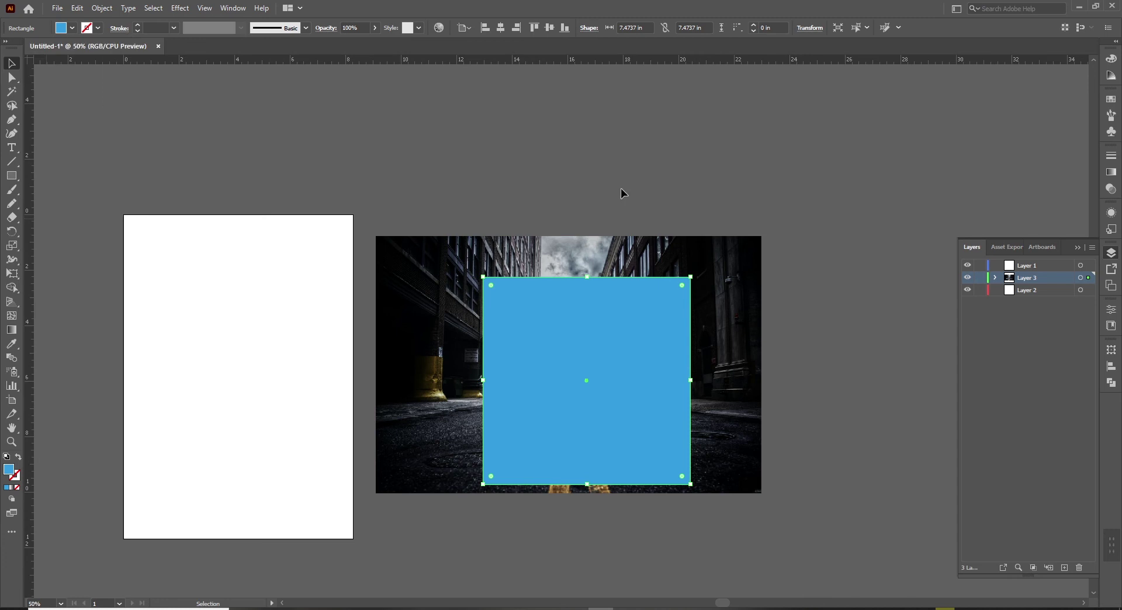
pyautogui.click(822, 338)
pyautogui.moveTo(724, 258); pyautogui.dragTo(507, 426)
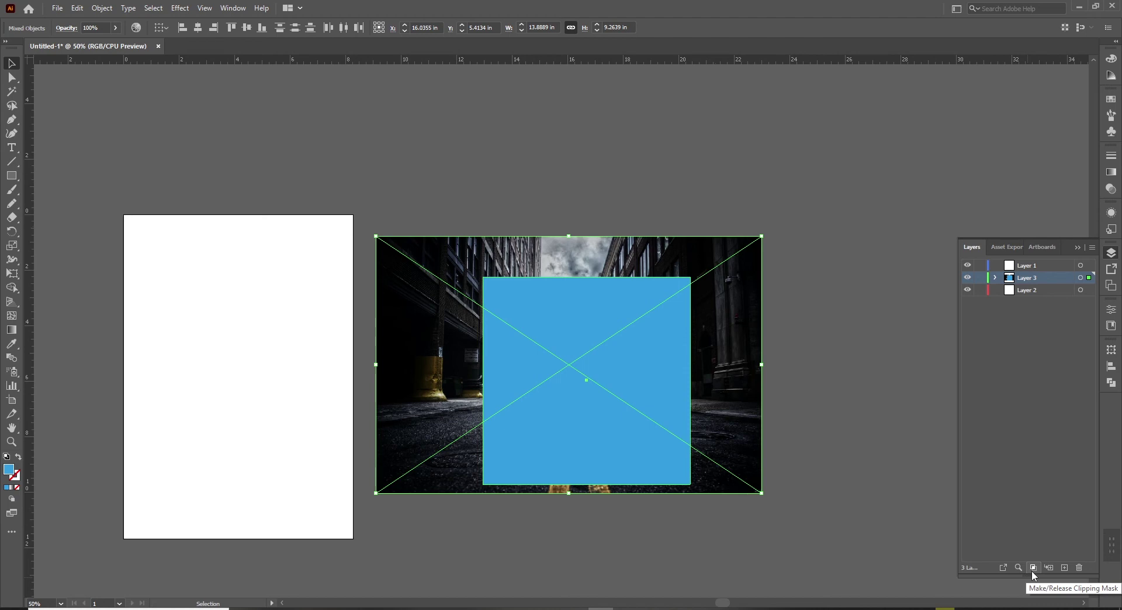
# - Try clipping the street photo to the blue square as an object clipping mask and shifting the result
pyautogui.rightClick(564, 317)
pyautogui.click(596, 416)
pyautogui.moveTo(654, 412); pyautogui.dragTo(573, 412)
pyautogui.hotkey('ctrl', 'z')
pyautogui.hotkey('ctrl', 'z')
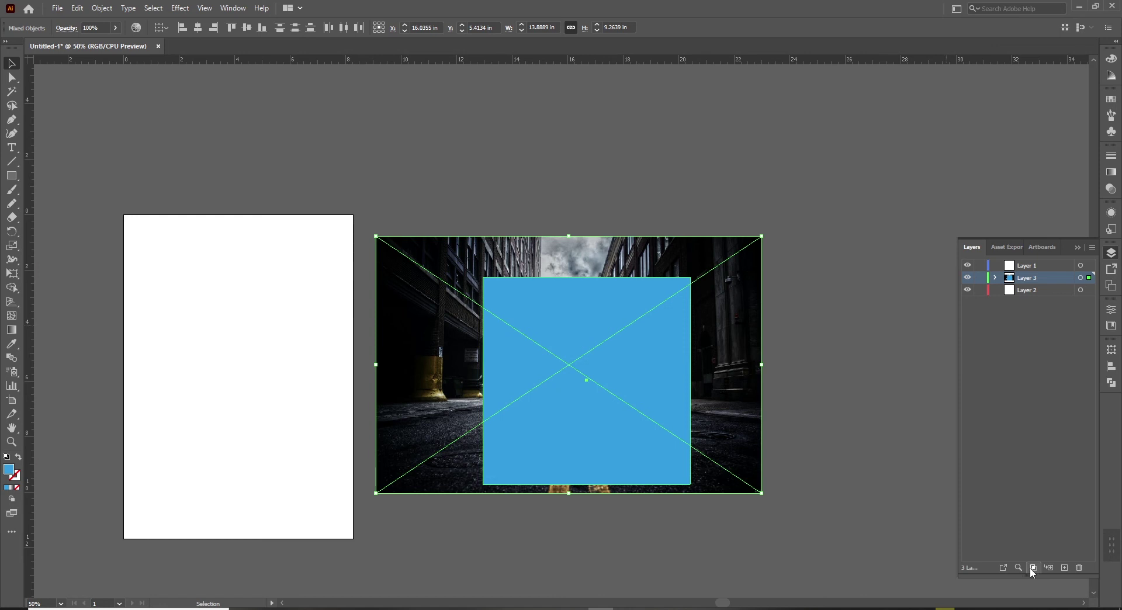
# - Apply a layer clipping mask to Layer 3 and slide the photo about 3.5 in right within the square
pyautogui.click(1032, 569)
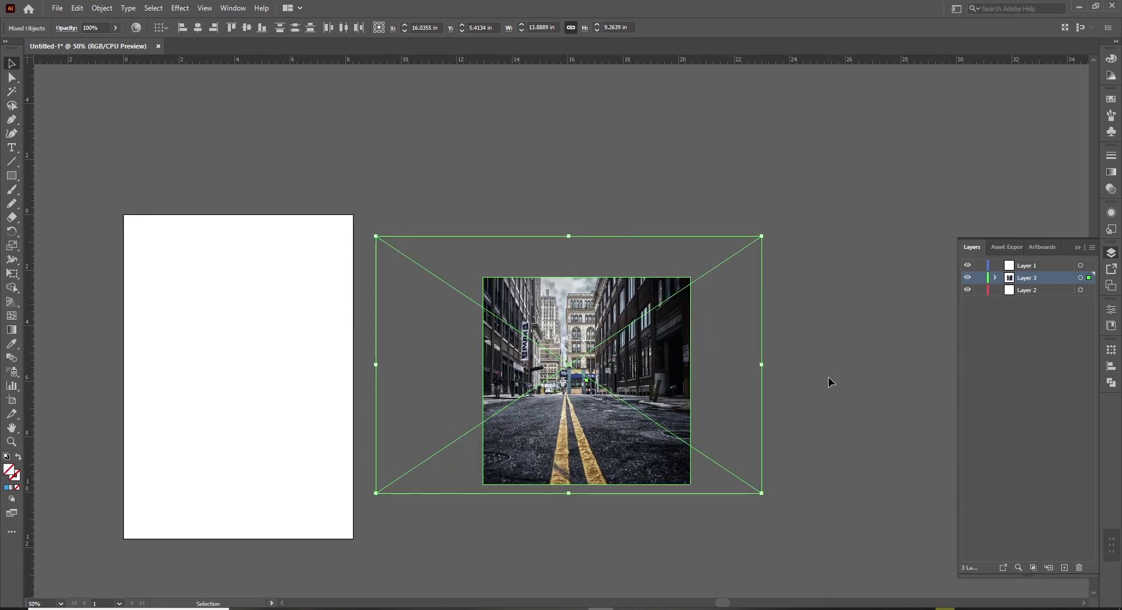
pyautogui.click(581, 388)
pyautogui.moveTo(576, 391); pyautogui.dragTo(530, 391)
pyautogui.moveTo(616, 392); pyautogui.dragTo(648, 388)
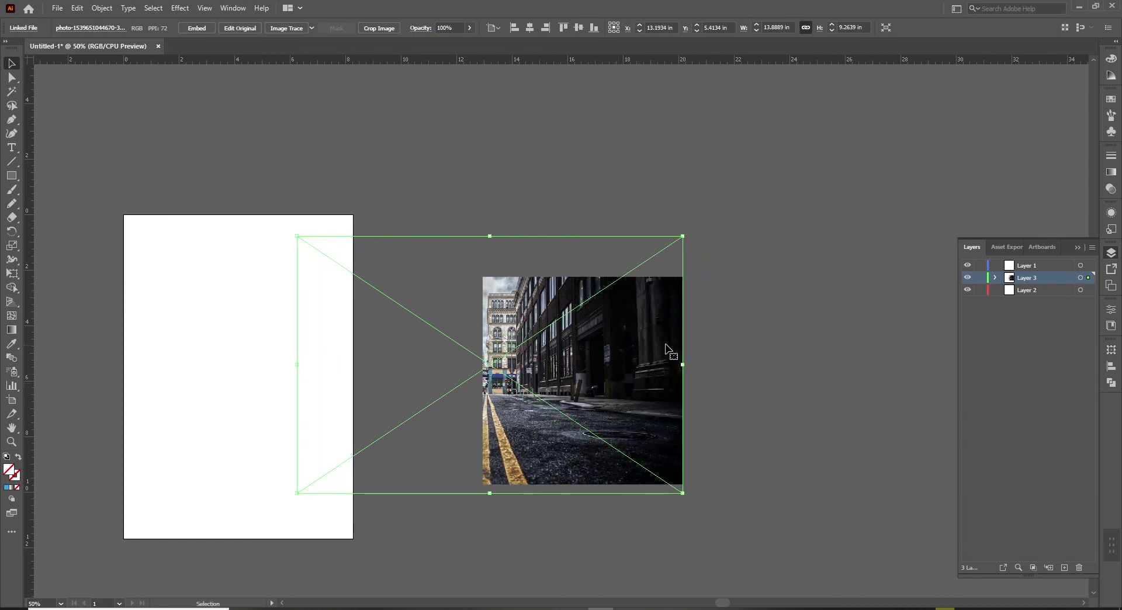
pyautogui.moveTo(666, 345); pyautogui.dragTo(651, 350)
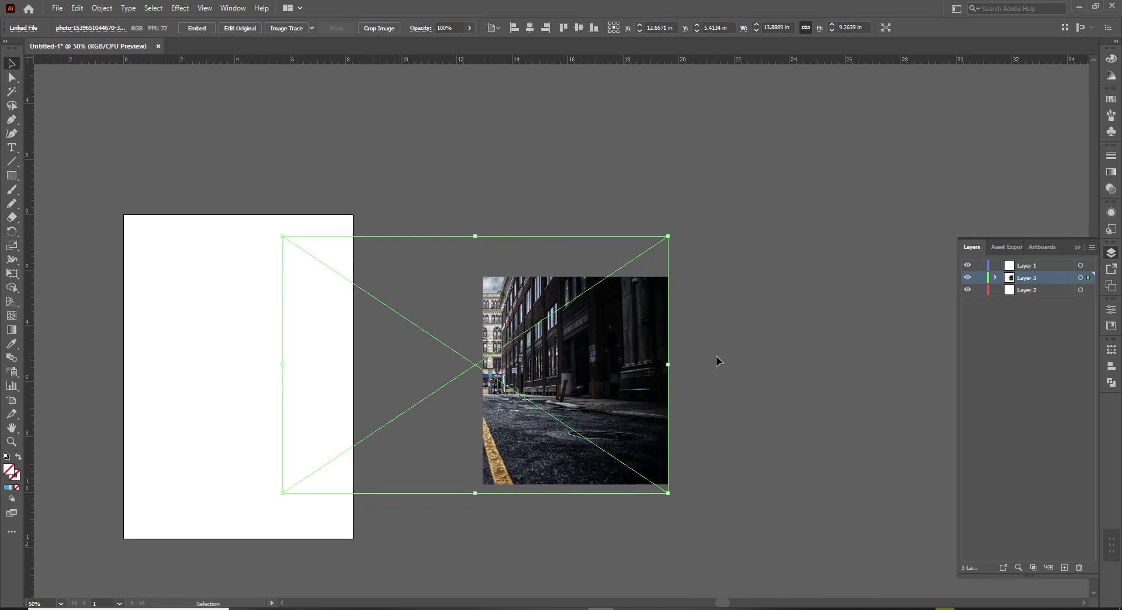
pyautogui.moveTo(584, 372); pyautogui.dragTo(602, 366)
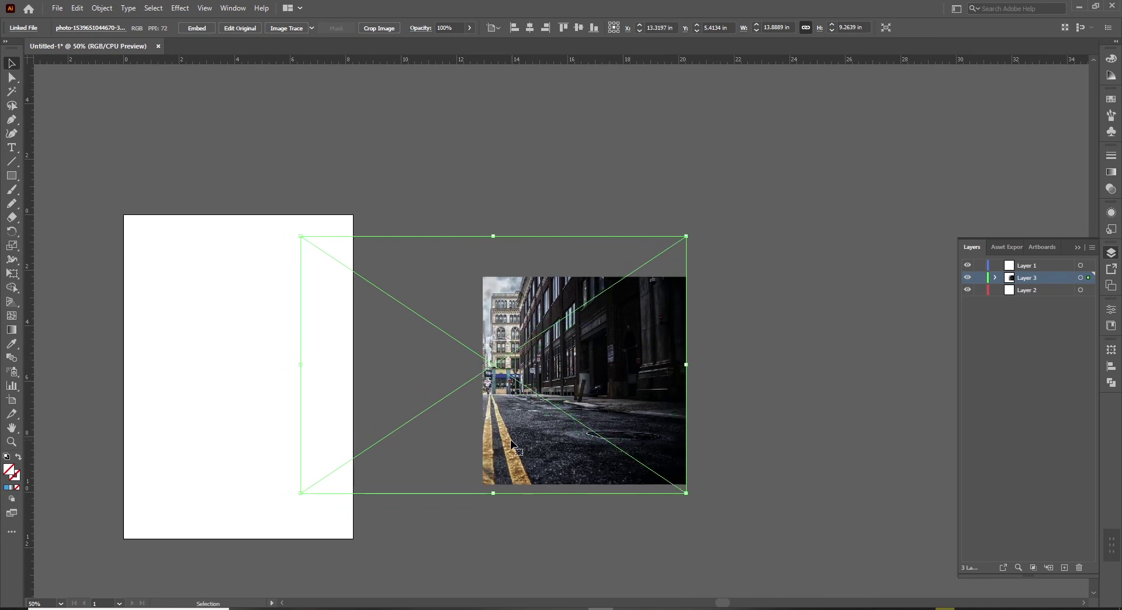
pyautogui.moveTo(523, 450); pyautogui.dragTo(612, 439)
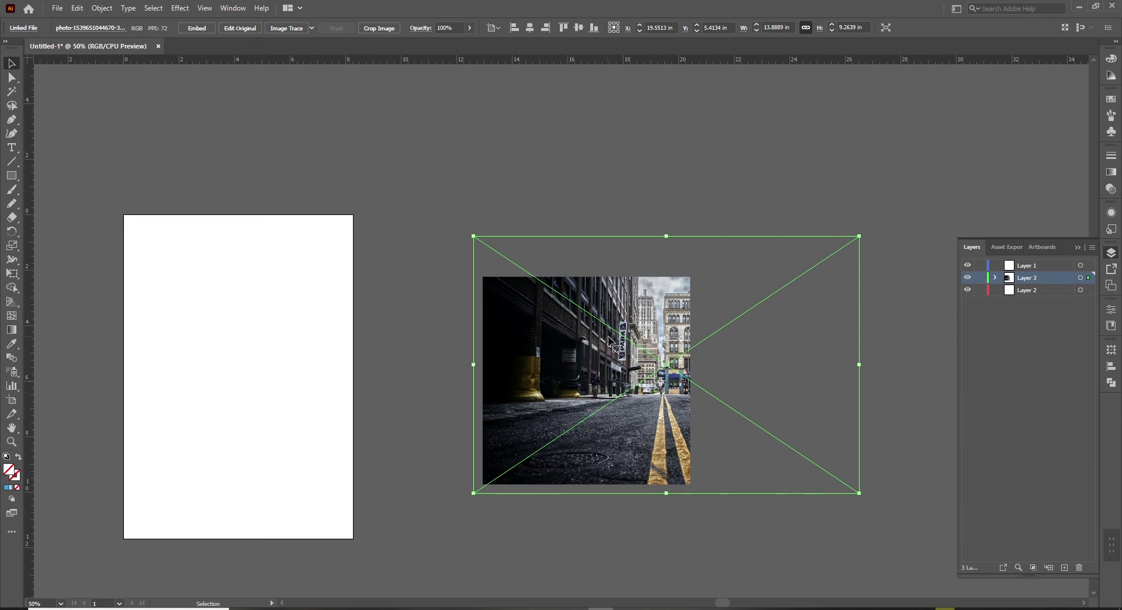
# - Try deleting the photo from the clipped Layer 3, and undo the deletion
pyautogui.click(452, 220)
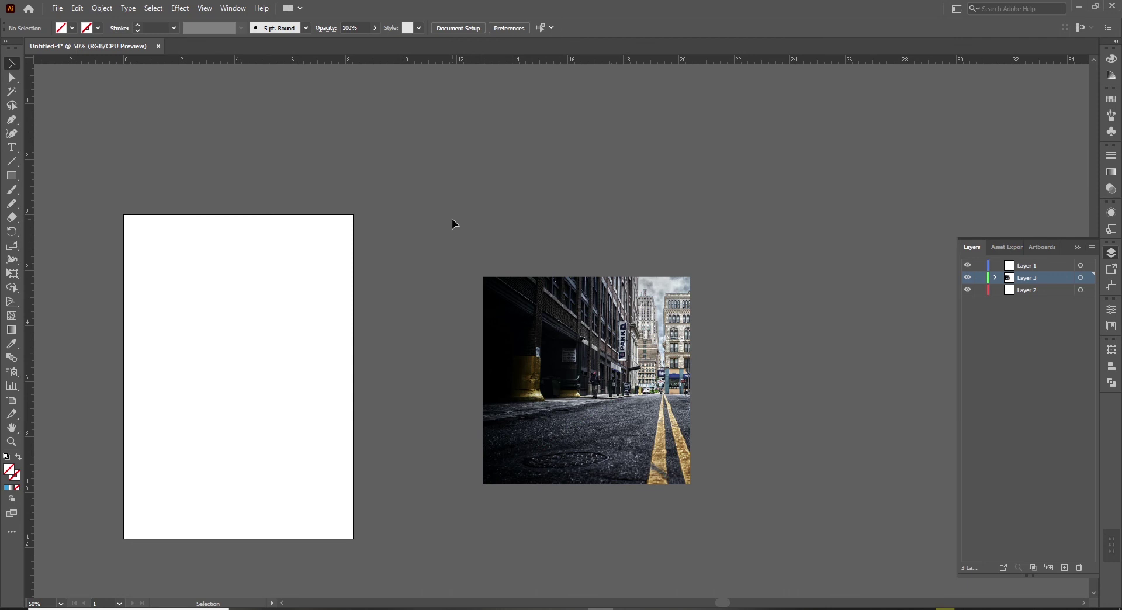
pyautogui.click(609, 325)
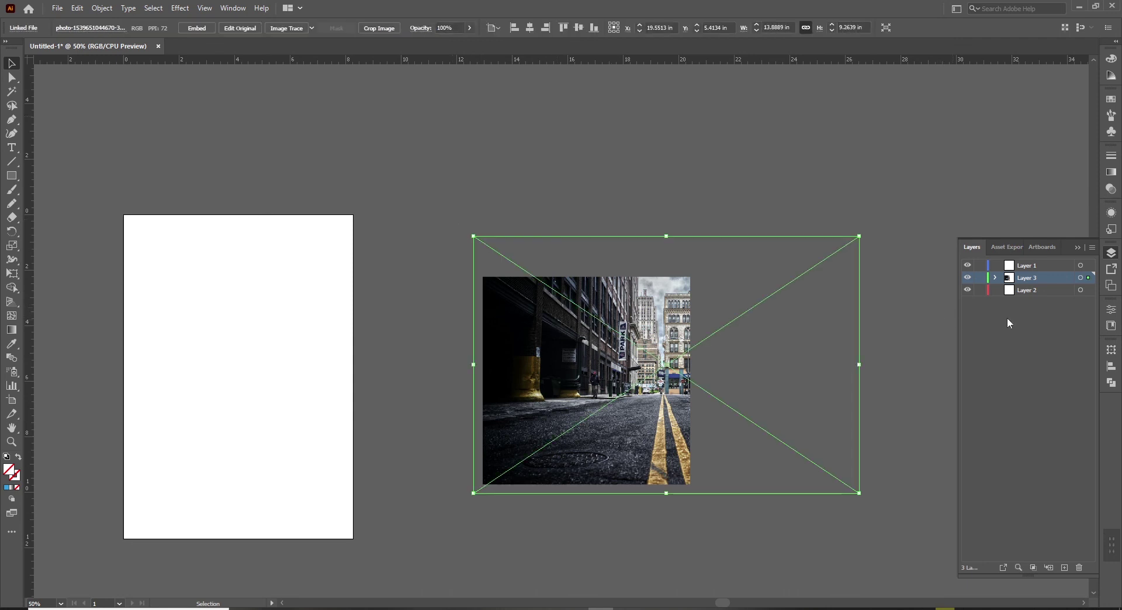
pyautogui.press('Delete')
pyautogui.click(1030, 266)
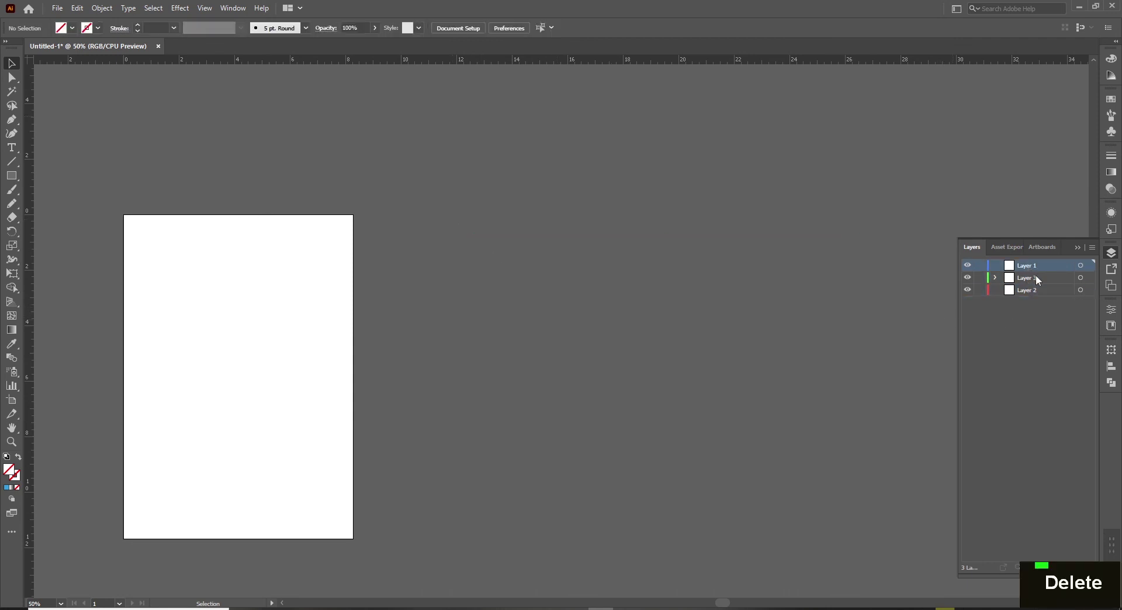
pyautogui.click(1033, 279)
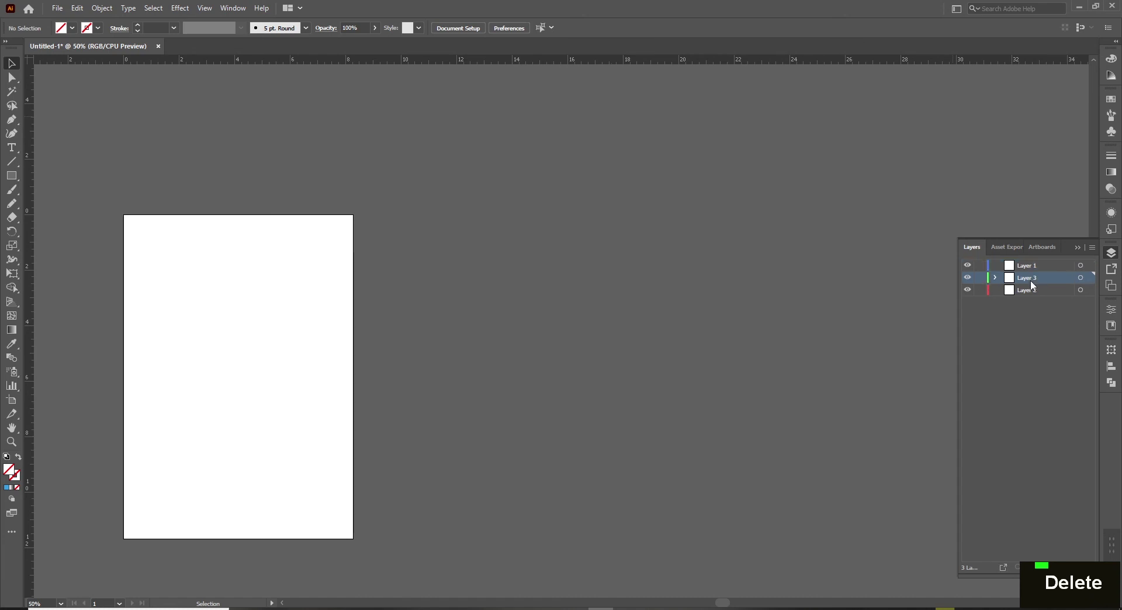
pyautogui.hotkey('ctrl', 'z')
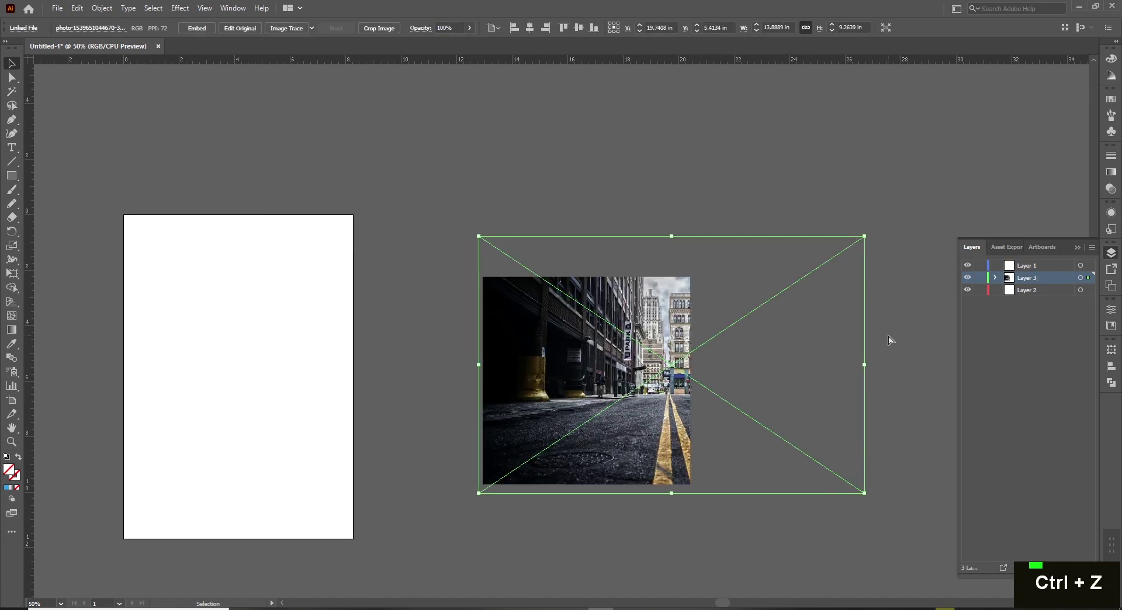
pyautogui.hotkey('ctrl', 'shift', 'z')
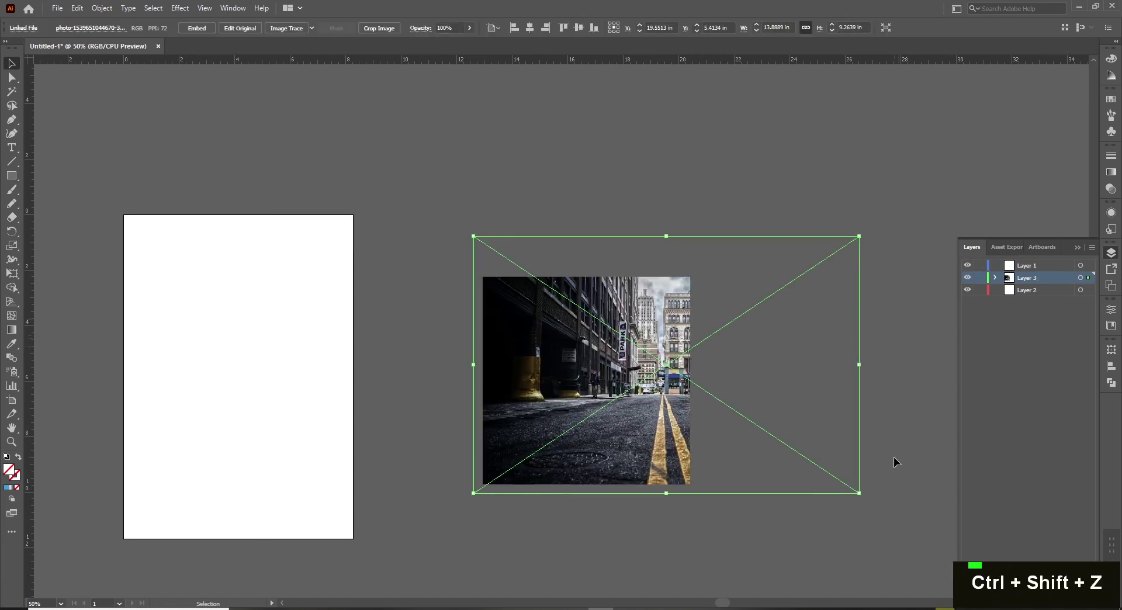
pyautogui.click(353, 440)
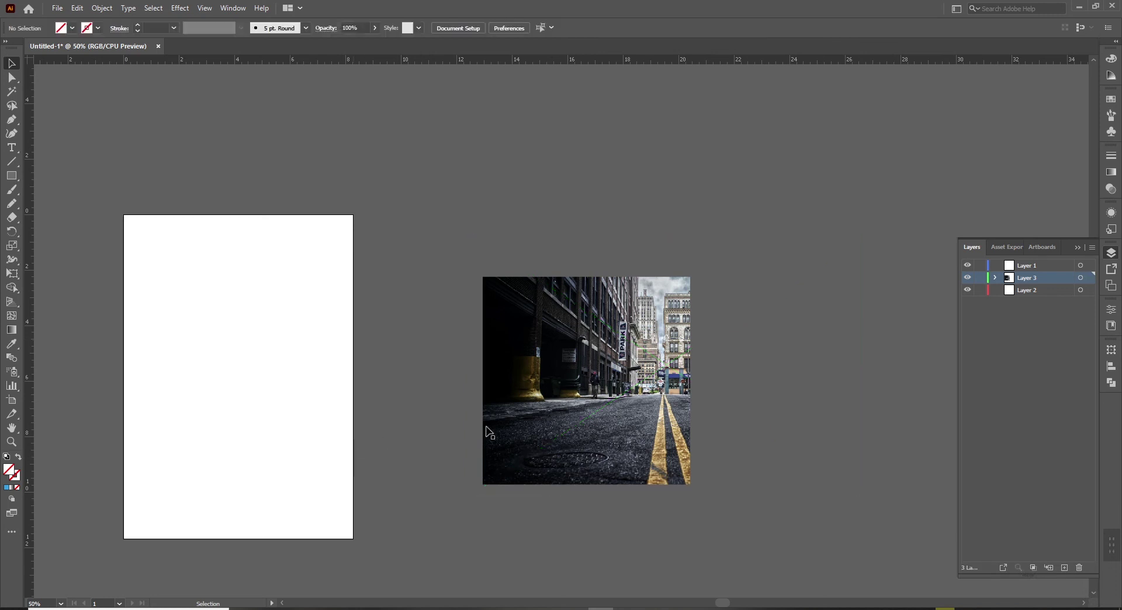
# - Delete the photo and its clipping square from Layer 3
pyautogui.click(1092, 248)
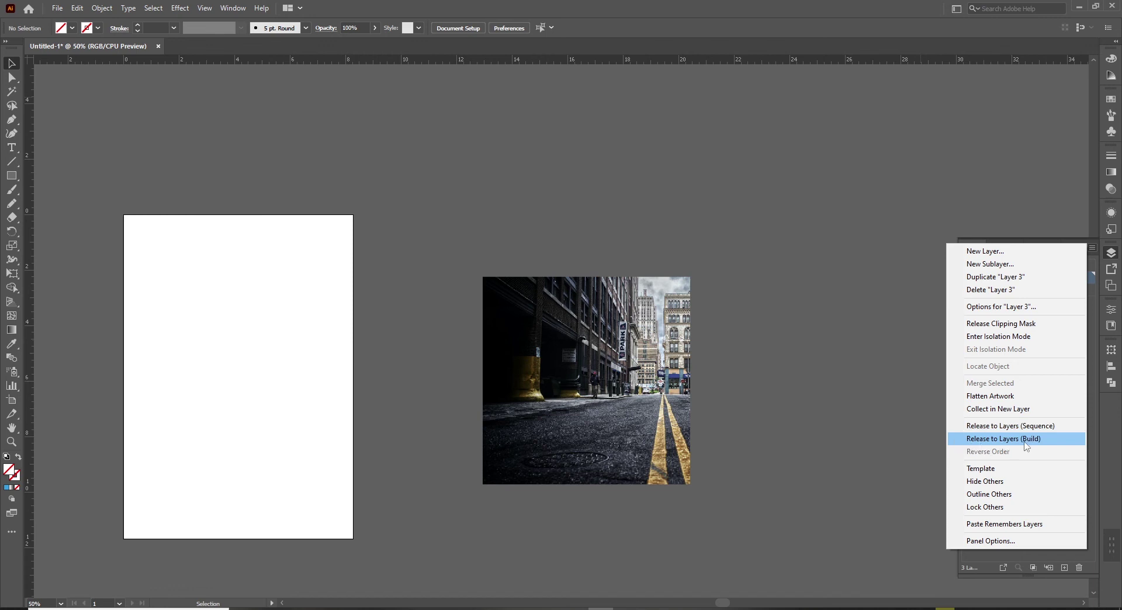
pyautogui.click(794, 426)
pyautogui.press('space')
pyautogui.moveTo(655, 417); pyautogui.dragTo(669, 422)
pyautogui.moveTo(438, 185); pyautogui.dragTo(781, 514)
pyautogui.press('Delete')
# - Draw a circle about 3.3 in wide in the upper half of the artboard
pyautogui.press('space')
pyautogui.moveTo(515, 440); pyautogui.dragTo(676, 384)
pyautogui.press('l')
pyautogui.moveTo(370, 256); pyautogui.dragTo(462, 348)
pyautogui.hotkey('shift', 'v')
pyautogui.click(459, 380)
pyautogui.click(451, 333)
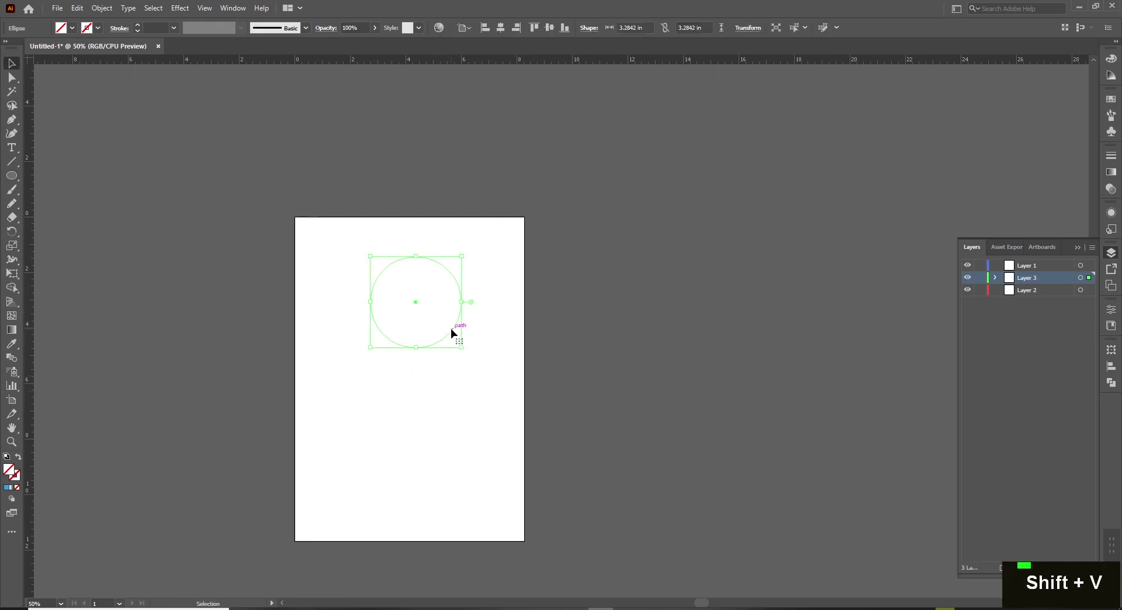
# - Fill the circle with a light beige skin tone
pyautogui.click(72, 27)
pyautogui.click(75, 84)
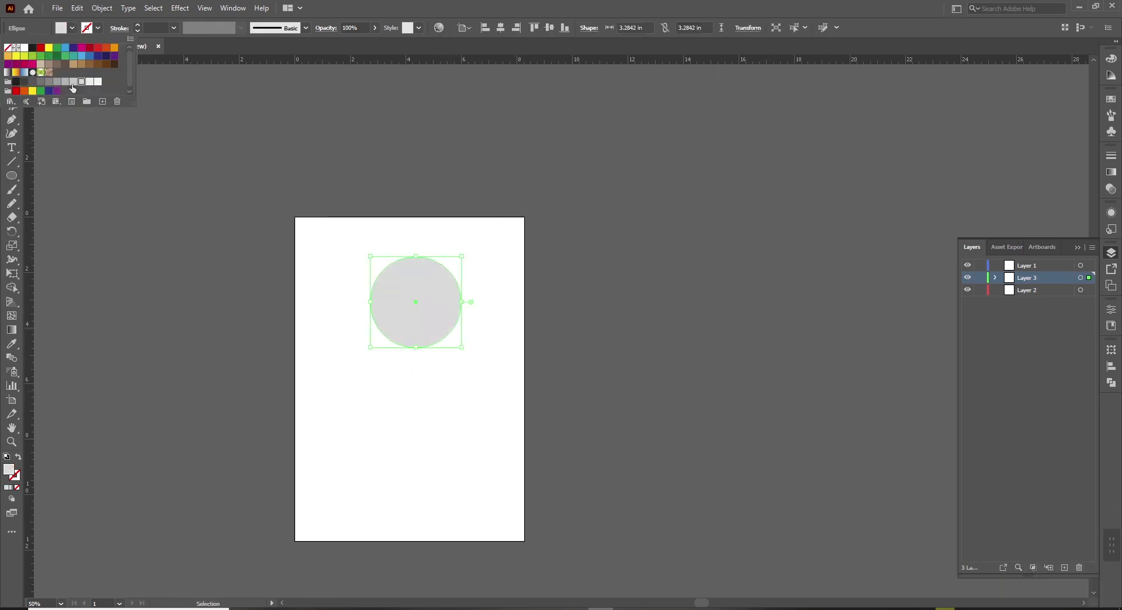
pyautogui.click(225, 387)
pyautogui.click(226, 387)
pyautogui.click(400, 291)
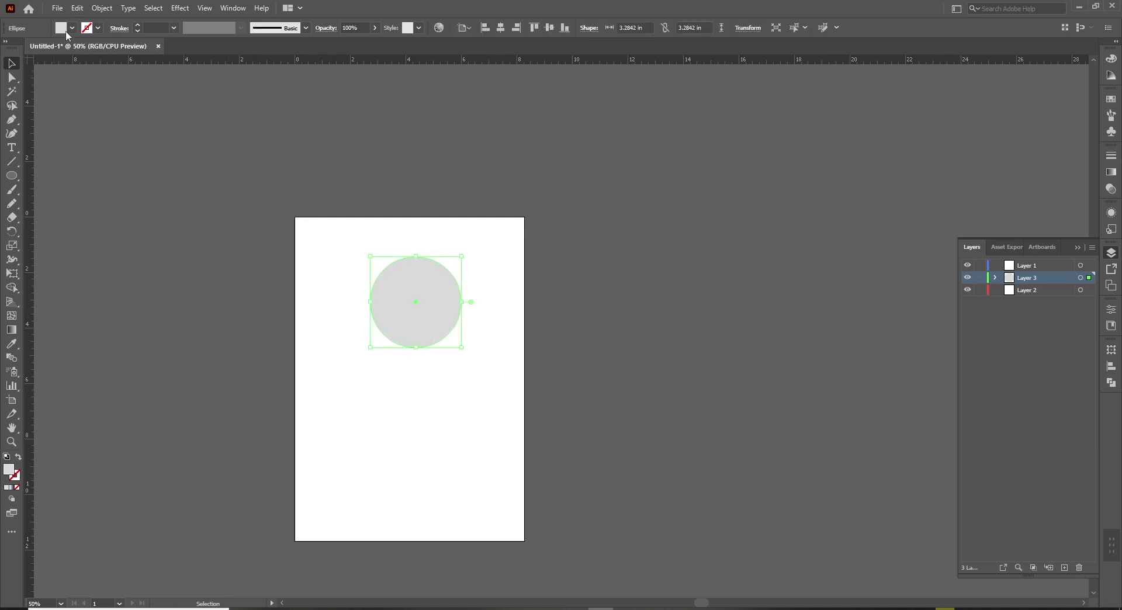
pyautogui.click(72, 27)
pyautogui.click(8, 56)
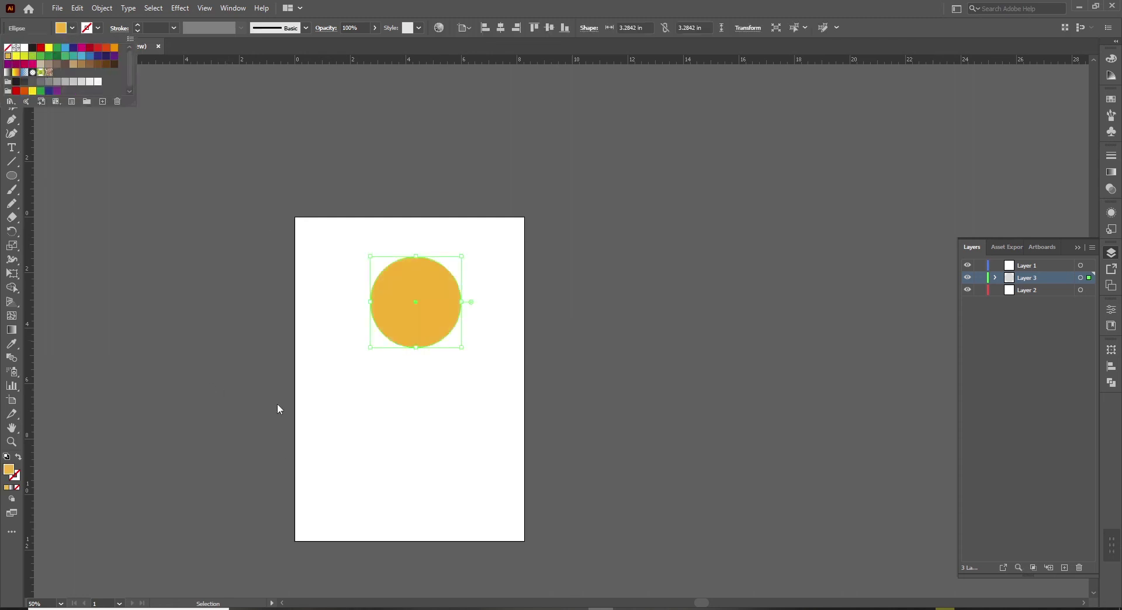
pyautogui.doubleClick(8, 470)
pyautogui.click(450, 240)
pyautogui.click(668, 236)
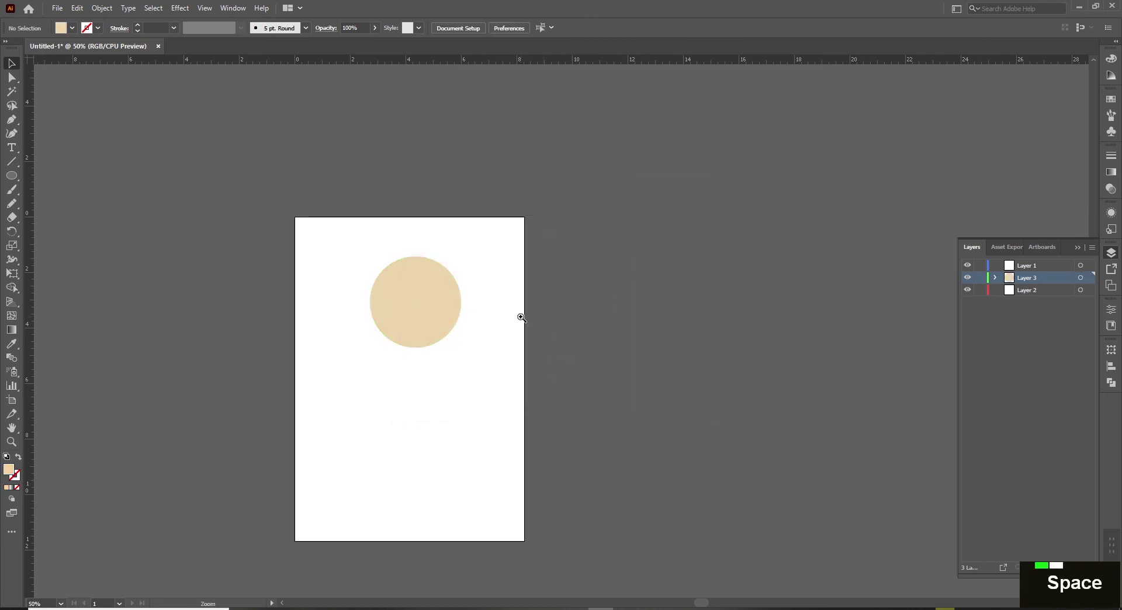
# - Give the beige circle a 1 pt black stroke and move it slightly left and down on the artboard
pyautogui.scroll(1, 518, 318)
pyautogui.click(138, 25)
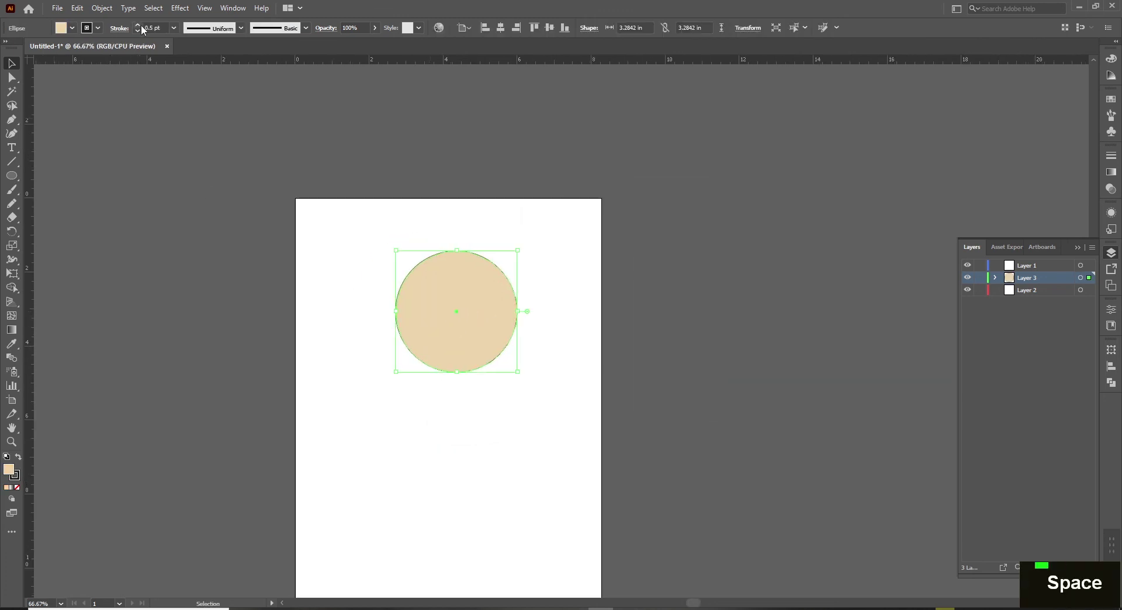
pyautogui.click(320, 368)
pyautogui.moveTo(320, 368); pyautogui.dragTo(276, 373)
pyautogui.moveTo(402, 331); pyautogui.dragTo(386, 342)
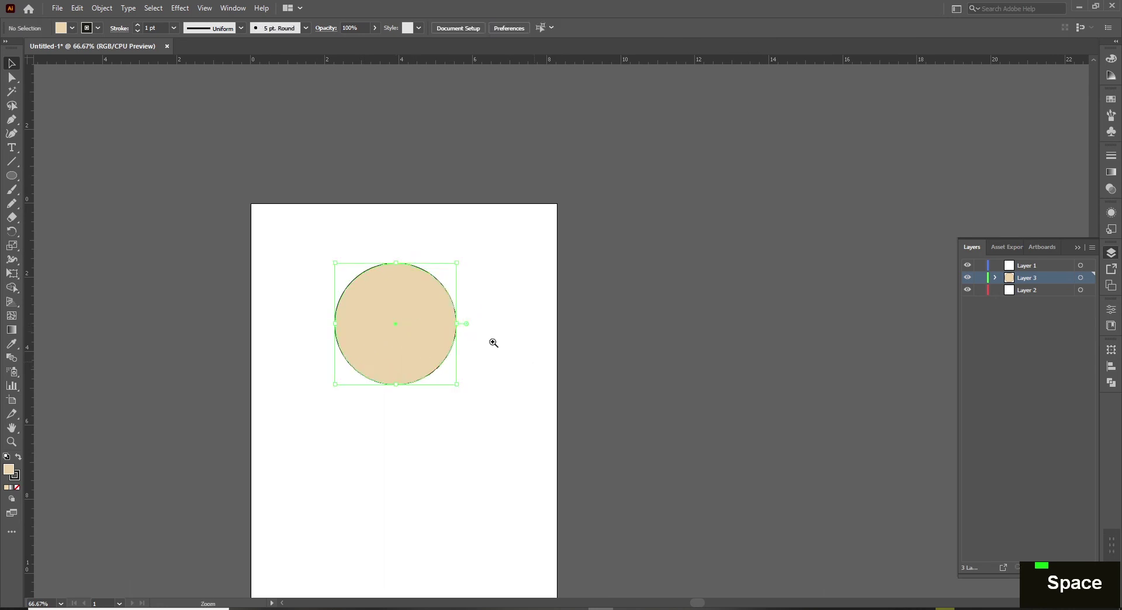
# - Draw an eye ellipse about 0.85 by 0.42 in within the upper right part of the face circle
pyautogui.scroll(2, 510, 351)
pyautogui.press('l')
pyautogui.moveTo(555, 226)
pyautogui.mouseDown()
pyautogui.moveTo(624, 264)
pyautogui.moveTo(458, 269)
pyautogui.moveTo(468, 272)
pyautogui.mouseUp()
pyautogui.press('v')
pyautogui.hotkey('ctrl', 'c')
pyautogui.hotkey('ctrl', 'f')
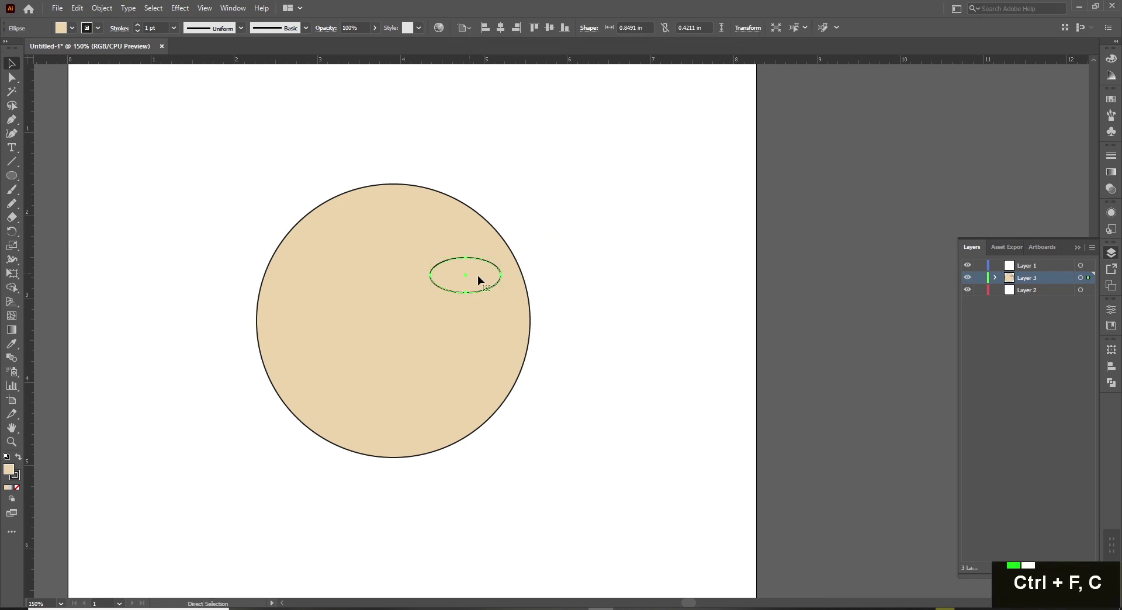
pyautogui.moveTo(501, 258); pyautogui.dragTo(477, 283)
pyautogui.press('v')
pyautogui.press('Delete')
# - Draw a pupil circle about 0.33 in wide inside the eye ellipse and centre it horizontally
pyautogui.press('l')
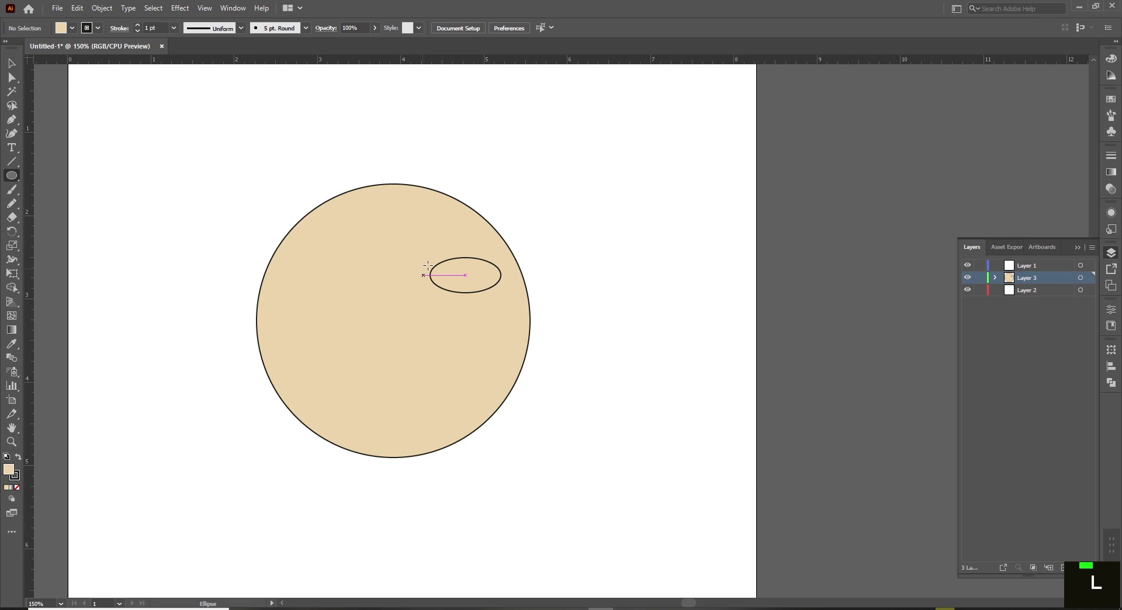
pyautogui.moveTo(457, 265); pyautogui.dragTo(486, 293)
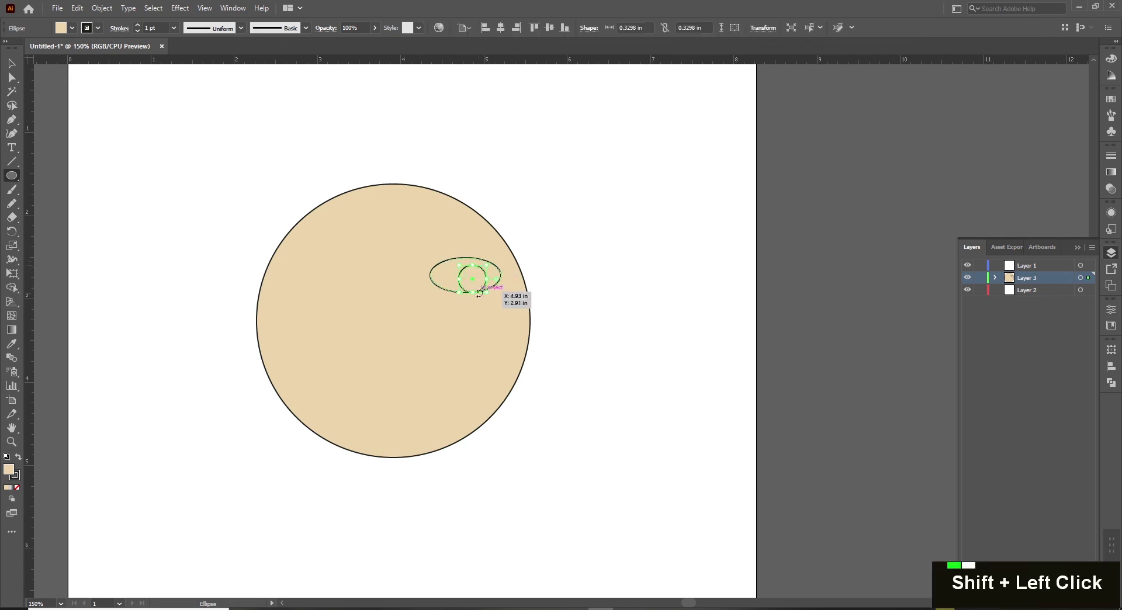
pyautogui.hotkey('ctrl', 'space')
pyautogui.click(531, 301)
pyautogui.press('v')
pyautogui.moveTo(525, 253); pyautogui.dragTo(527, 300)
pyautogui.hotkey('ctrl', '-')
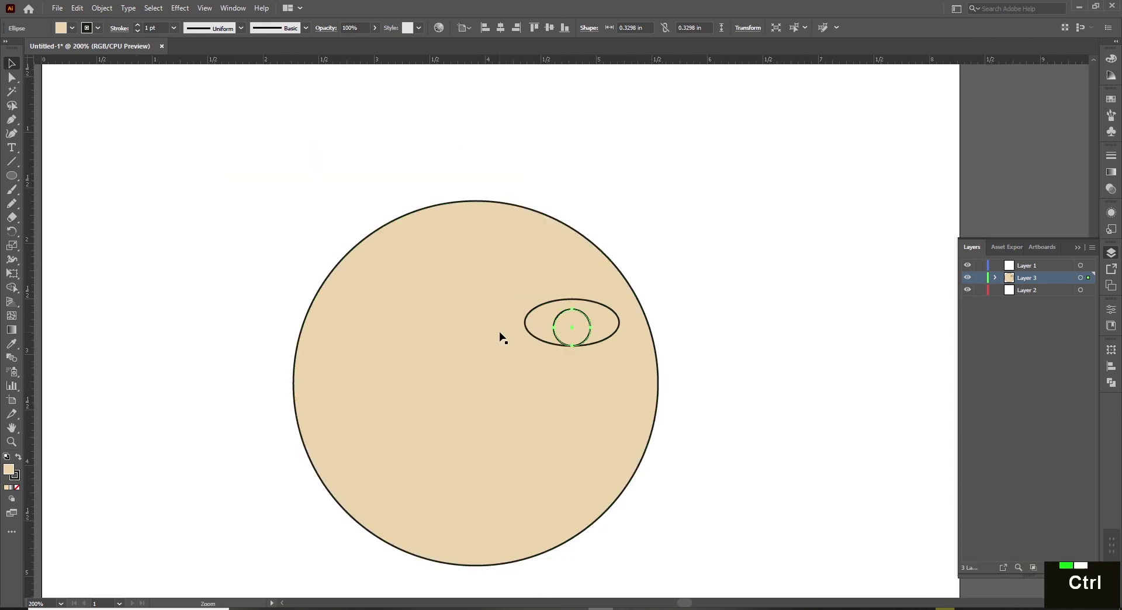
# - Fill the pupil circle with black and clear the selection
pyautogui.click(72, 27)
pyautogui.click(33, 51)
pyautogui.click(263, 218)
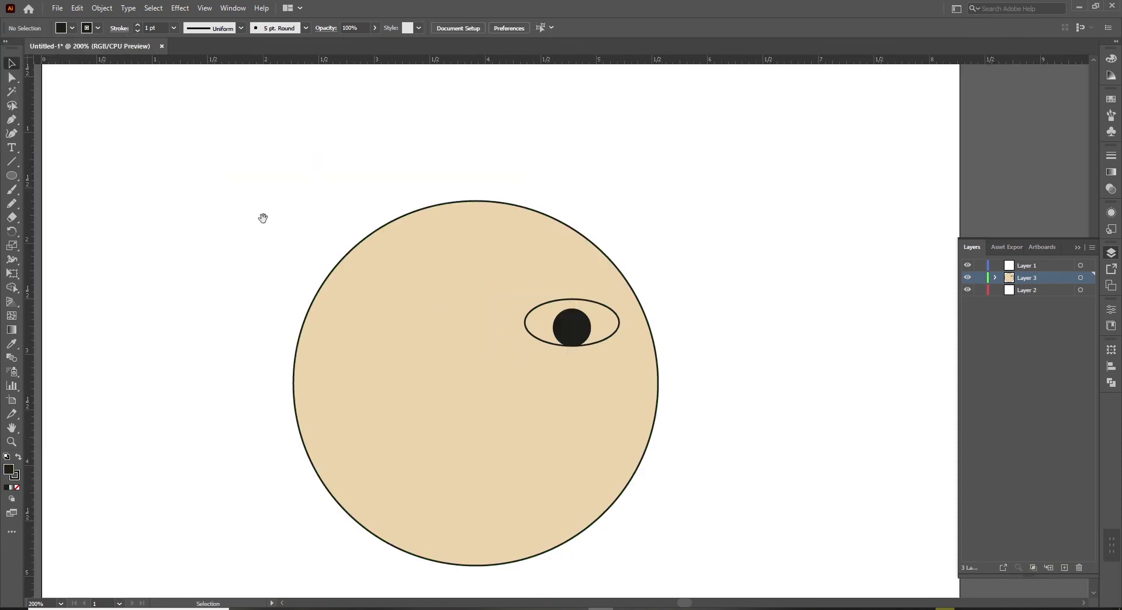
# - Place a copy of the eye and pupil about 1.5 in to the left, level with the first, and group the selection
pyautogui.moveTo(585, 357); pyautogui.dragTo(546, 331)
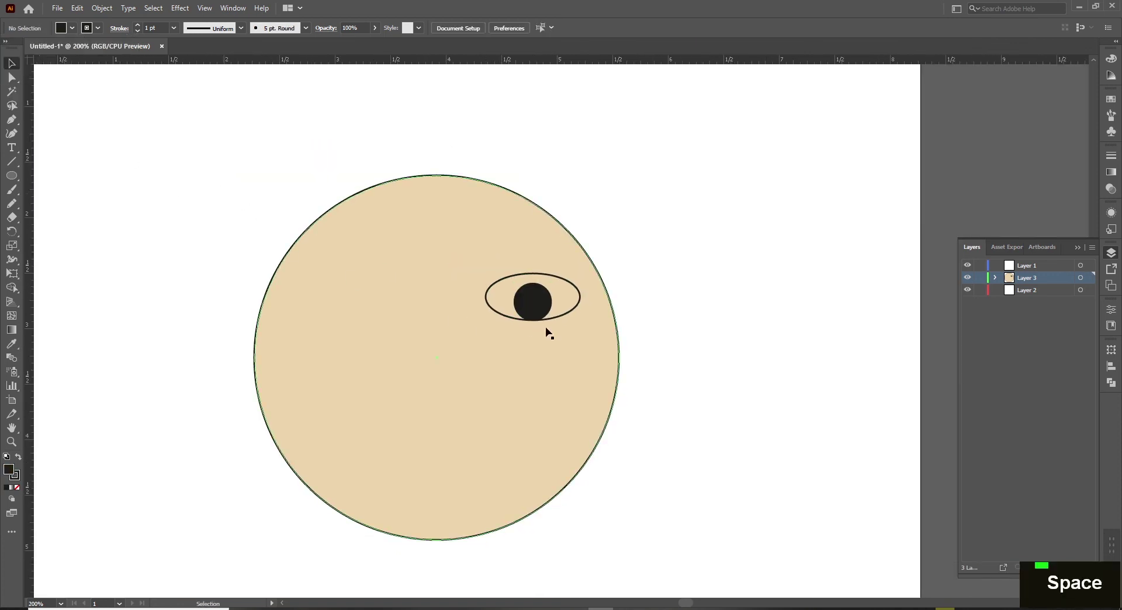
pyautogui.click(576, 305)
pyautogui.moveTo(648, 248); pyautogui.dragTo(365, 308)
pyautogui.hotkey('ctrl', 'g')
pyautogui.click(228, 221)
pyautogui.moveTo(529, 349); pyautogui.dragTo(476, 346)
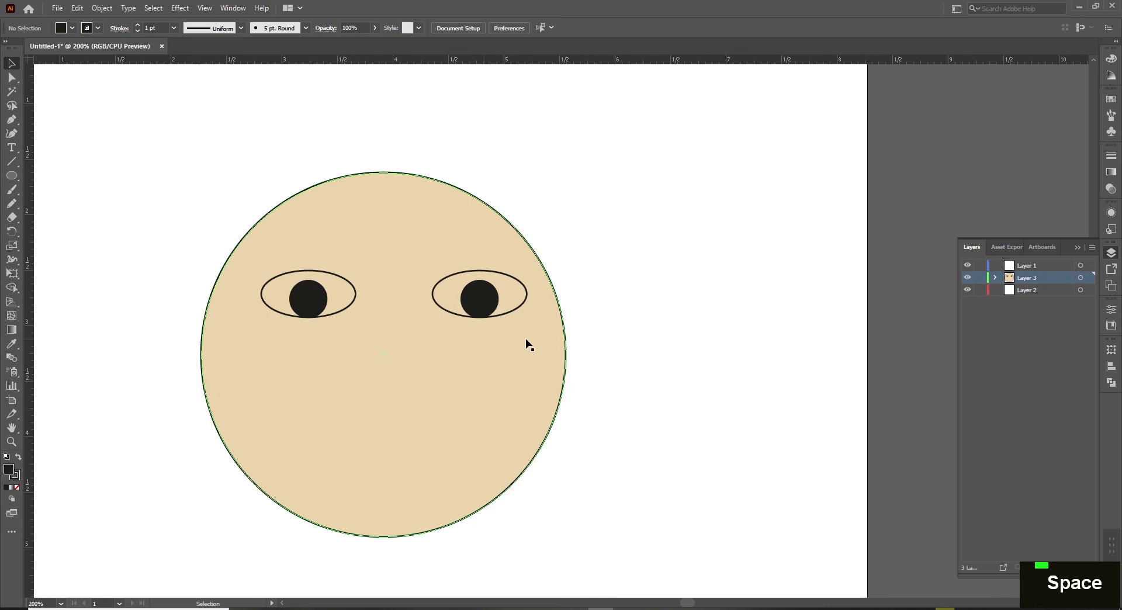
# - Draw a narrow black nose ellipse about 0.2 by 1.13 in between the eyes and move it up about 0.15 in
pyautogui.press('l')
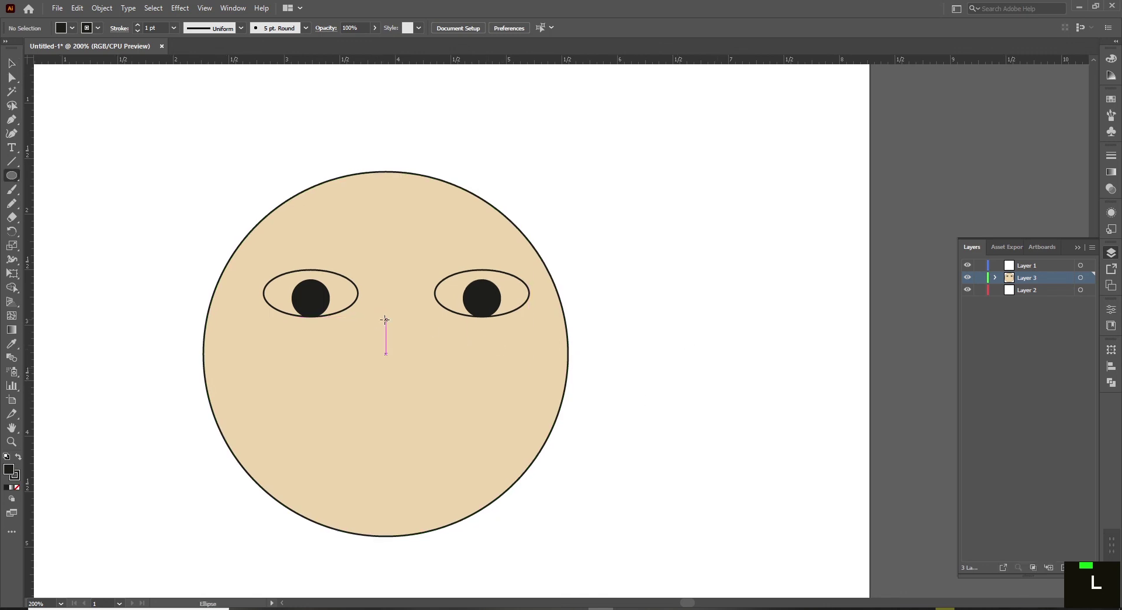
pyautogui.moveTo(384, 319); pyautogui.dragTo(408, 445)
pyautogui.press('v')
pyautogui.click(775, 419)
pyautogui.keyDown('shift'); pyautogui.click(393, 371); pyautogui.keyUp('shift')
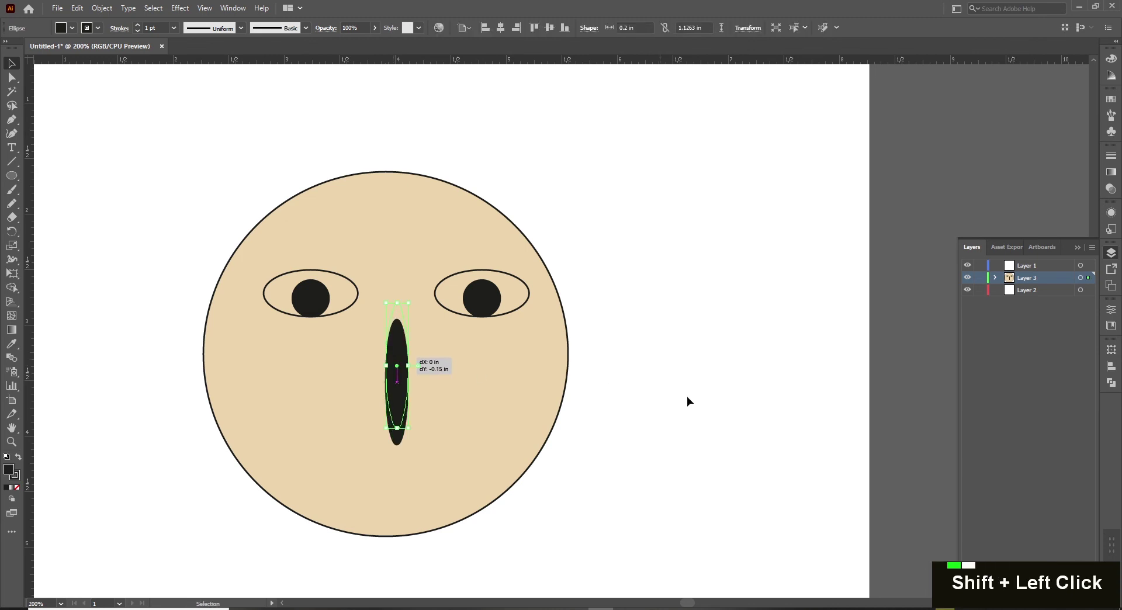
pyautogui.hotkey('shift', 'Up')
pyautogui.click(605, 382)
pyautogui.moveTo(656, 406); pyautogui.dragTo(659, 390)
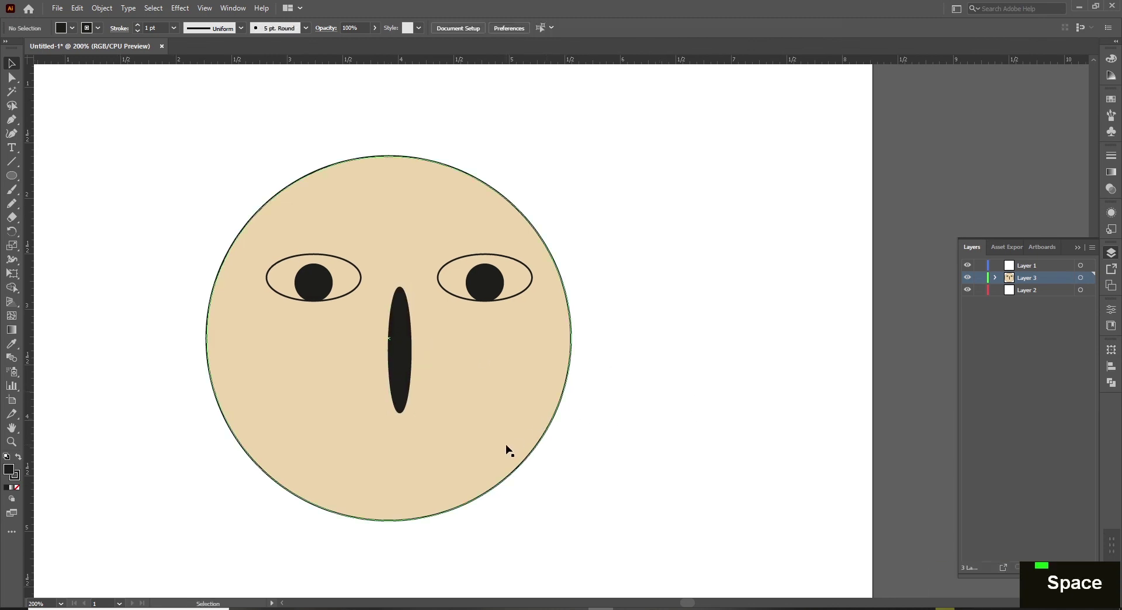
# - Draw a smiling mouth curve about 1.25 in wide below the nose with the Pen tool
pyautogui.press('p')
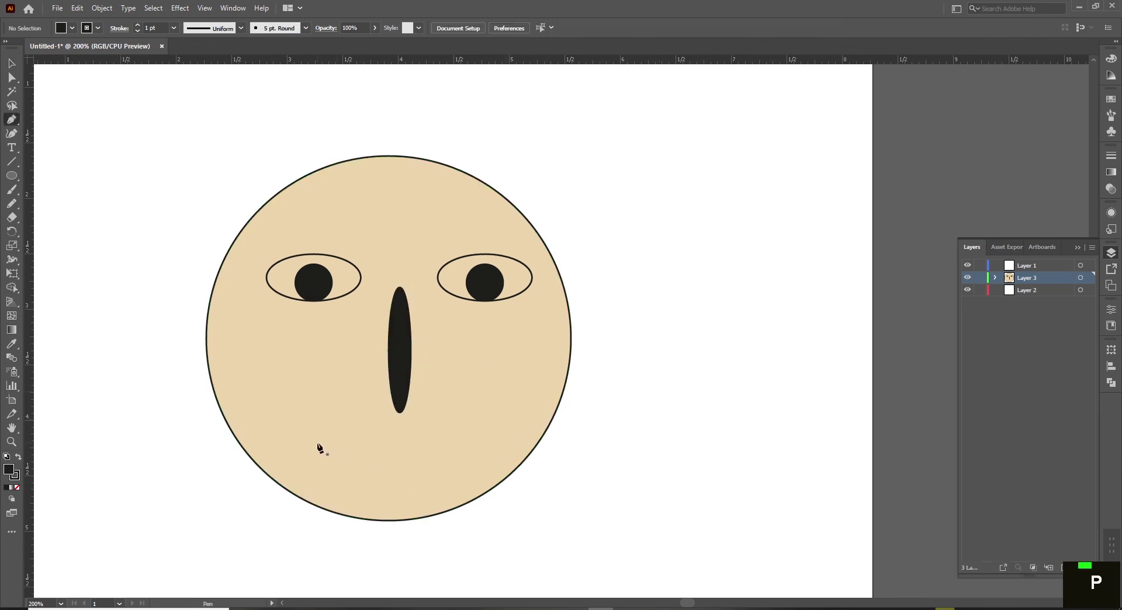
pyautogui.click(317, 443)
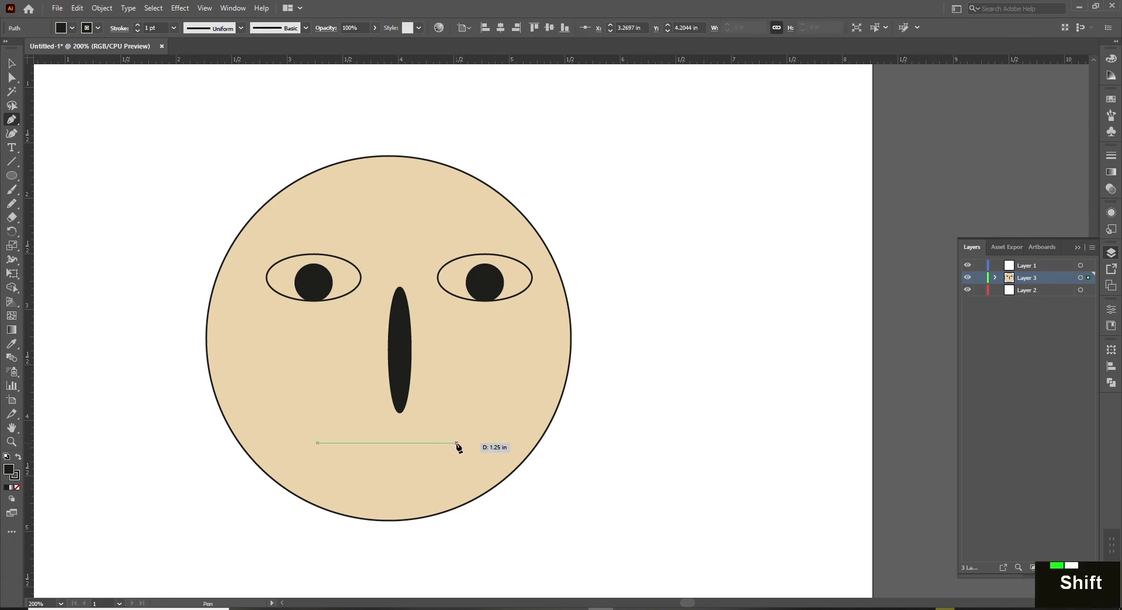
pyautogui.keyDown('shift'); pyautogui.click(457, 444); pyautogui.keyUp('shift')
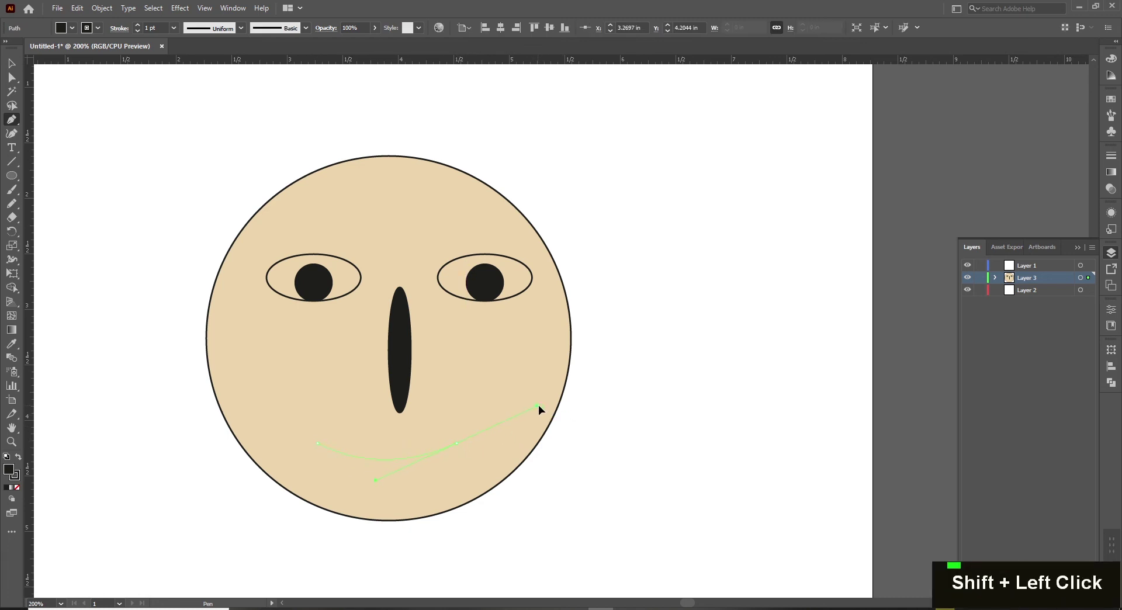
# - Remove the mouth curve's fill, try a 4 pt stroke, set the stroke back to 1 pt and clear the selection
pyautogui.press('v')
pyautogui.click(428, 452)
pyautogui.click(69, 27)
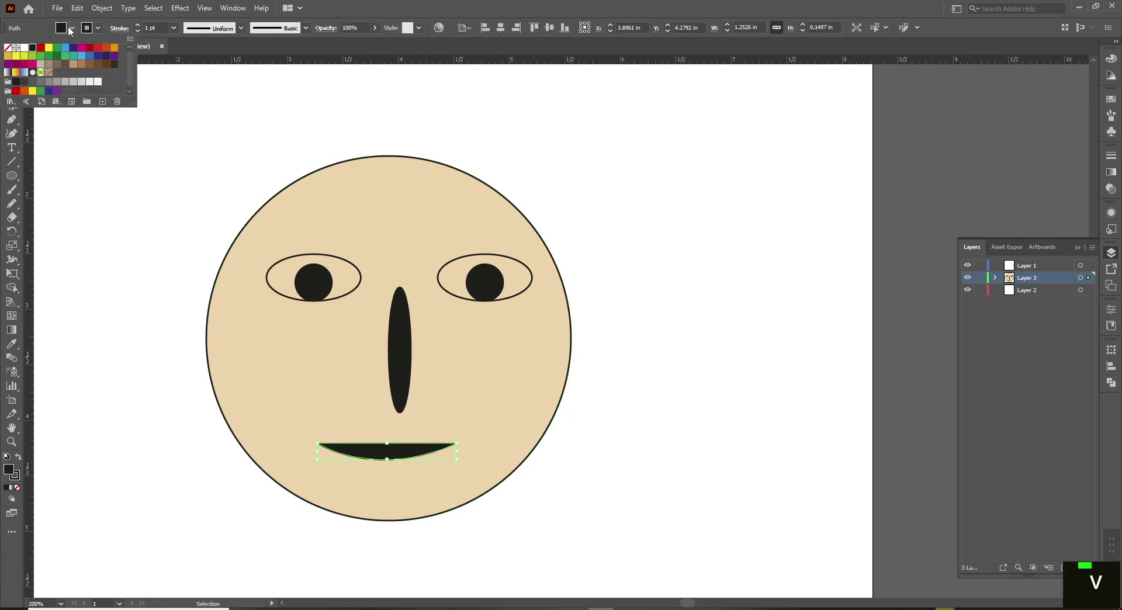
pyautogui.click(8, 47)
pyautogui.click(137, 24)
pyautogui.click(138, 24)
pyautogui.click(138, 24)
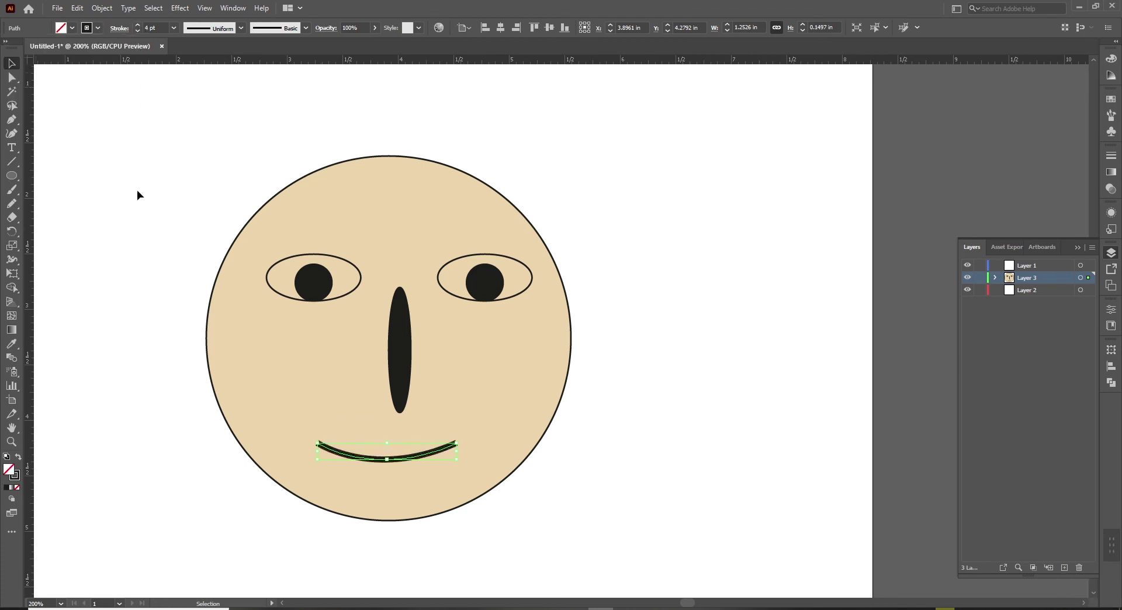
pyautogui.click(139, 32)
pyautogui.click(139, 33)
pyautogui.click(139, 33)
pyautogui.click(139, 233)
# - Try moving the right-hand eye group up off the face, and undo the move
pyautogui.scroll(-1, 579, 351)
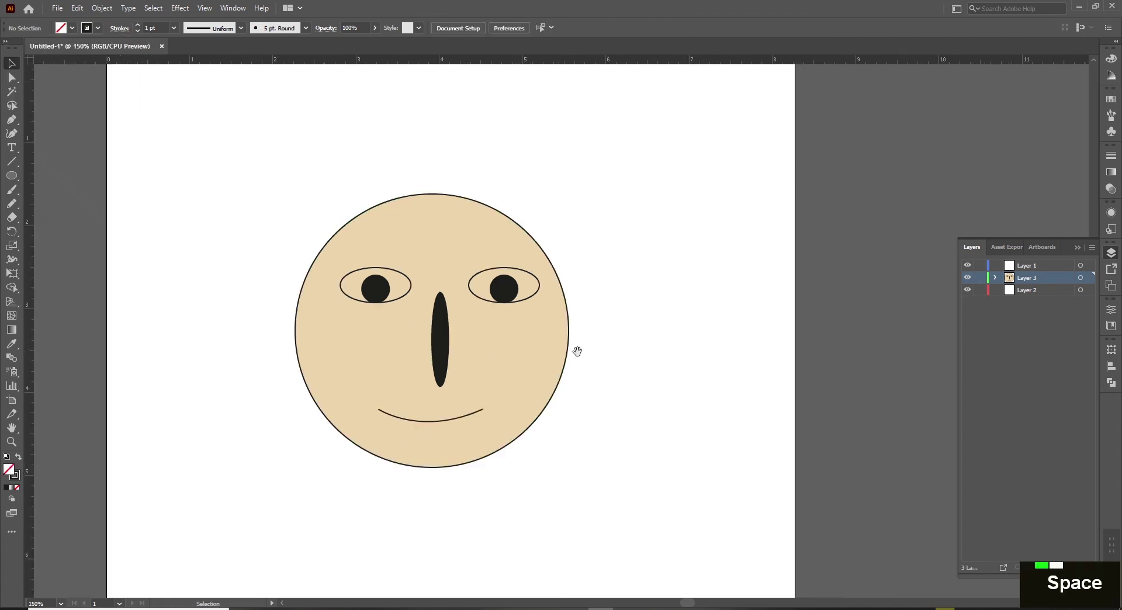
pyautogui.moveTo(199, 157); pyautogui.dragTo(610, 506)
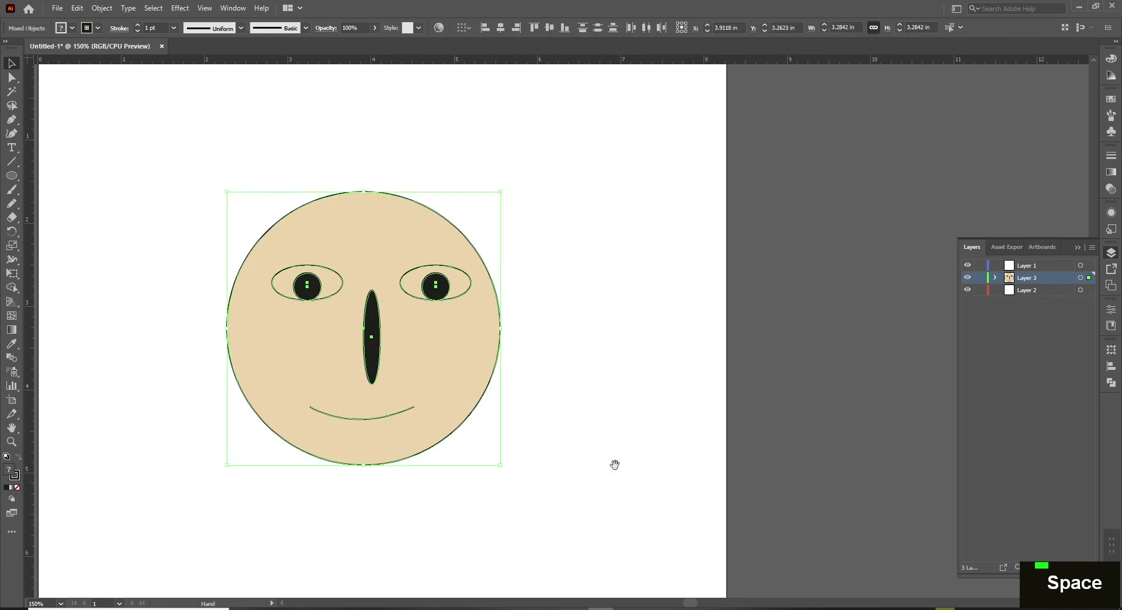
pyautogui.hscroll(1, 514, 450)
pyautogui.keyDown('ctrl'); pyautogui.keyDown('alt'); pyautogui.click(514, 451); pyautogui.keyUp('alt'); pyautogui.keyUp('ctrl')
pyautogui.moveTo(556, 388); pyautogui.dragTo(506, 381)
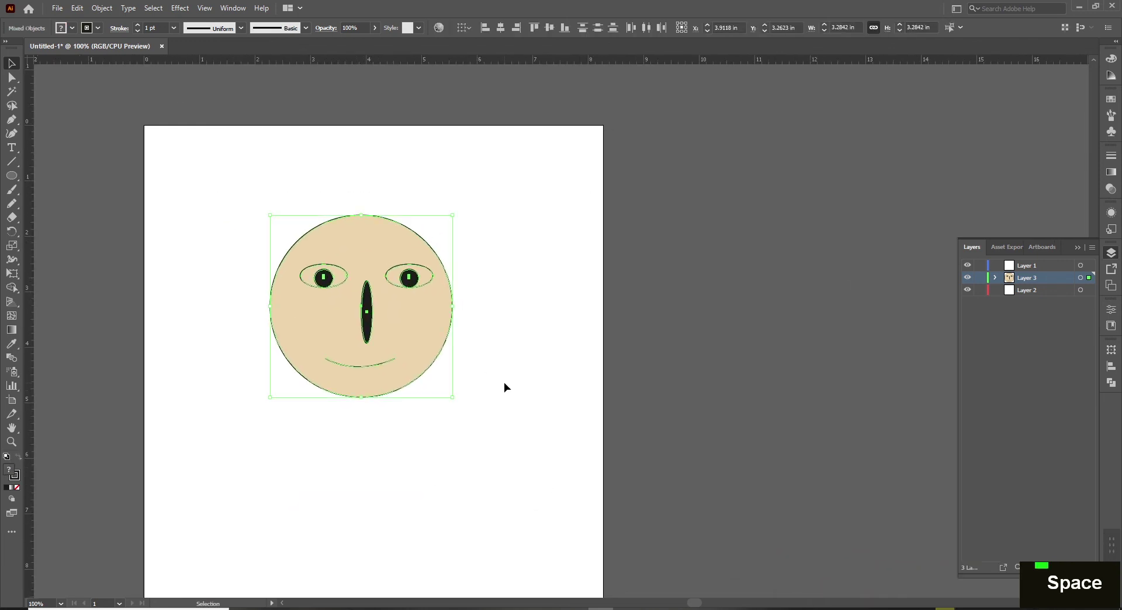
pyautogui.click(563, 353)
pyautogui.click(402, 281)
pyautogui.hotkey('ctrl', 'z')
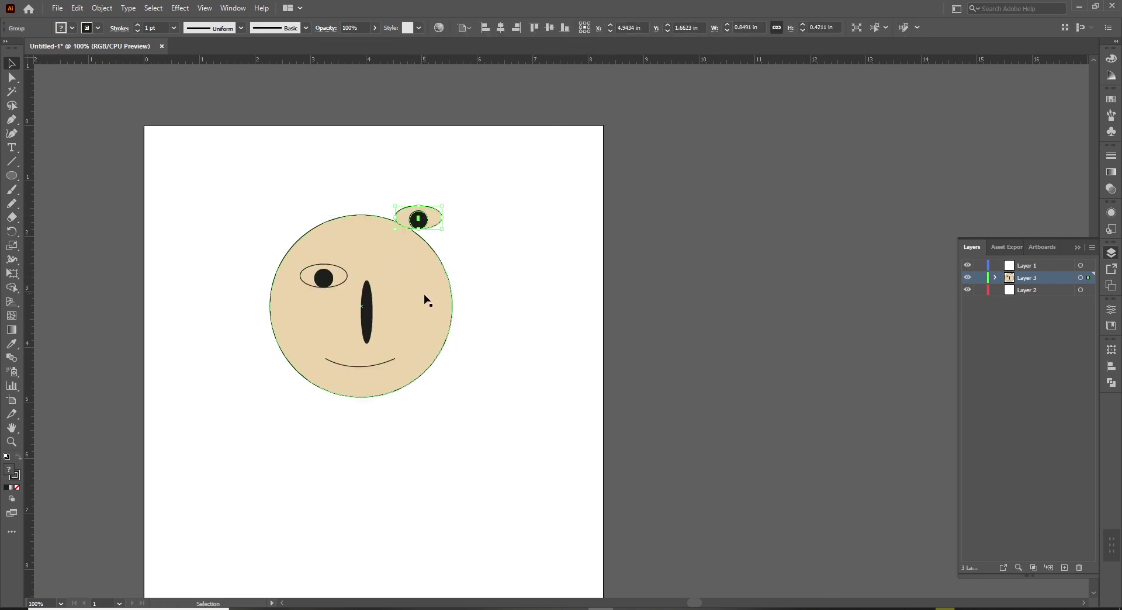
pyautogui.hotkey('ctrl', 'z')
# - Ungroup both eyes so that each outline and pupil is a separate object
pyautogui.rightClick(411, 269)
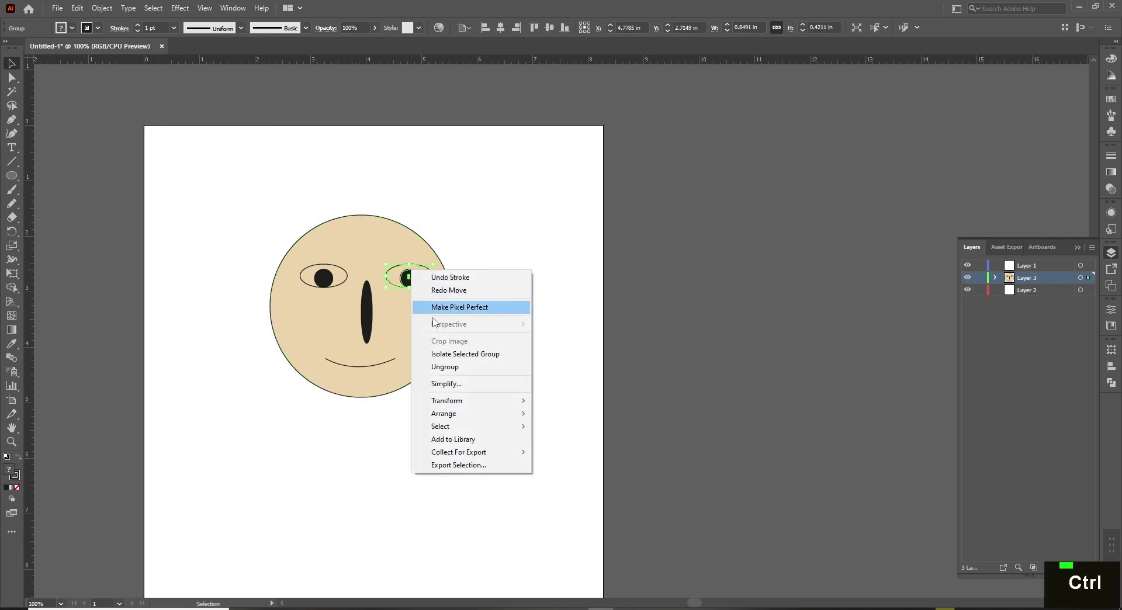
pyautogui.click(444, 368)
pyautogui.click(388, 299)
pyautogui.click(323, 278)
pyautogui.rightClick(322, 275)
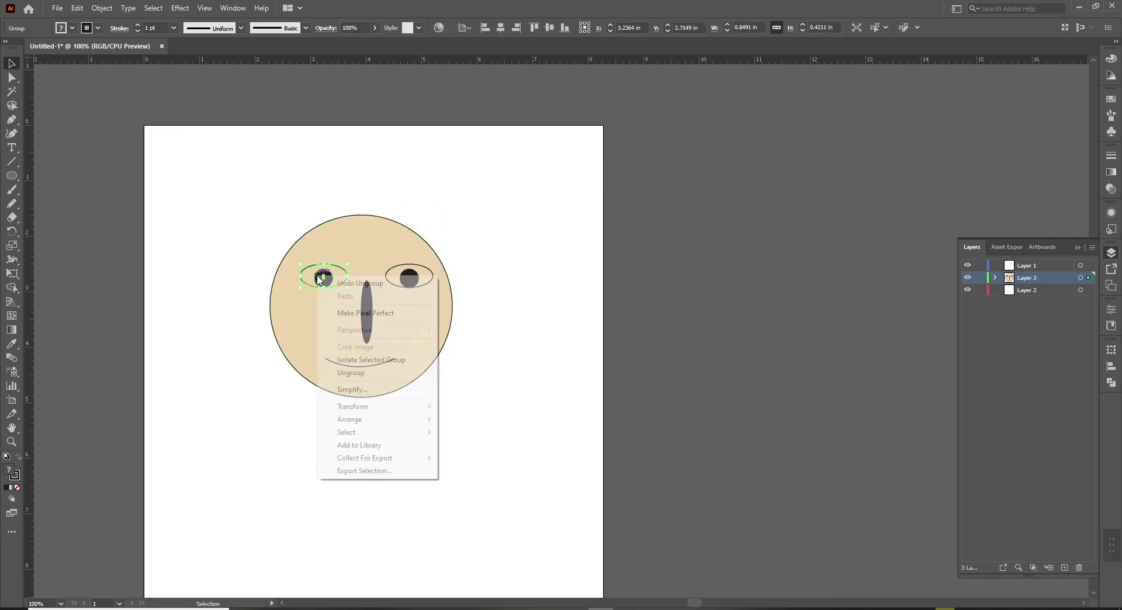
pyautogui.click(351, 373)
# - Try moving the face circle, mouth, nose and right-hand pupil separately, undoing each move
pyautogui.moveTo(290, 275); pyautogui.dragTo(339, 286)
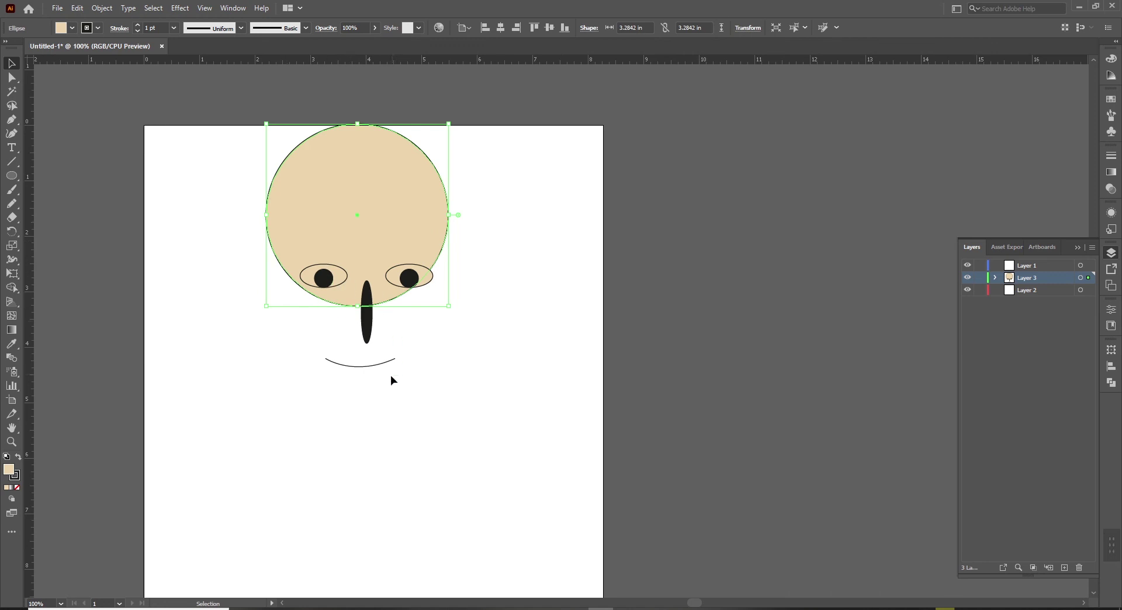
pyautogui.hotkey('ctrl', 'z')
pyautogui.moveTo(384, 364); pyautogui.dragTo(415, 393)
pyautogui.hotkey('ctrl', 'z')
pyautogui.moveTo(369, 333); pyautogui.dragTo(369, 325)
pyautogui.hotkey('ctrl', 'z')
pyautogui.moveTo(409, 279); pyautogui.dragTo(450, 270)
pyautogui.hotkey('ctrl', 'z')
pyautogui.click(332, 285)
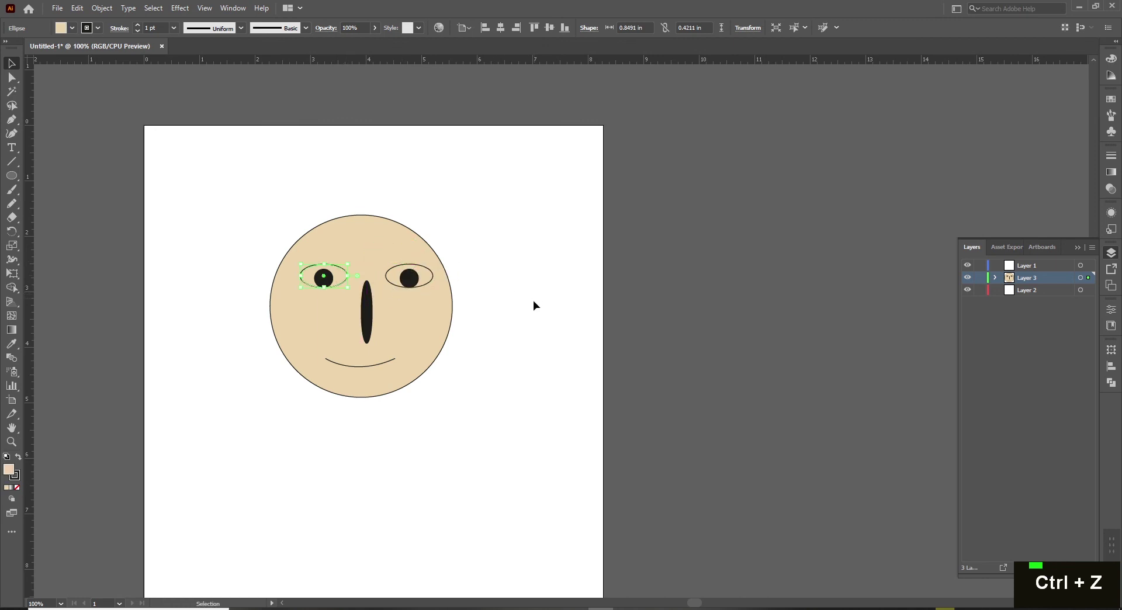
pyautogui.click(568, 324)
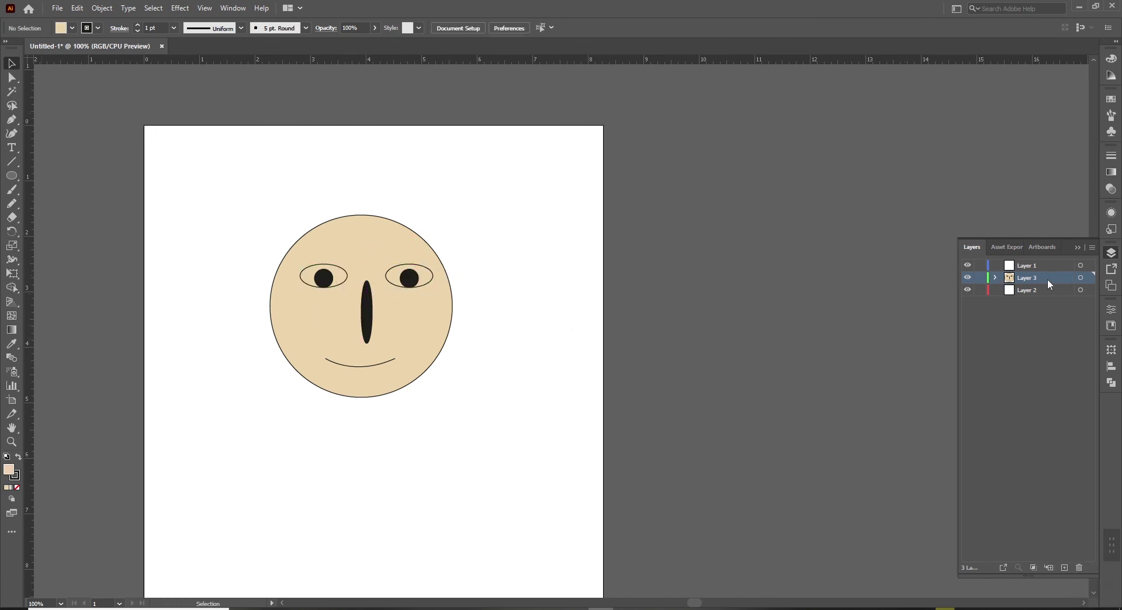
# - Expand Layer 3 to list its objects and delete the empty Layer 2 and Layer 1
pyautogui.click(1088, 279)
pyautogui.click(995, 276)
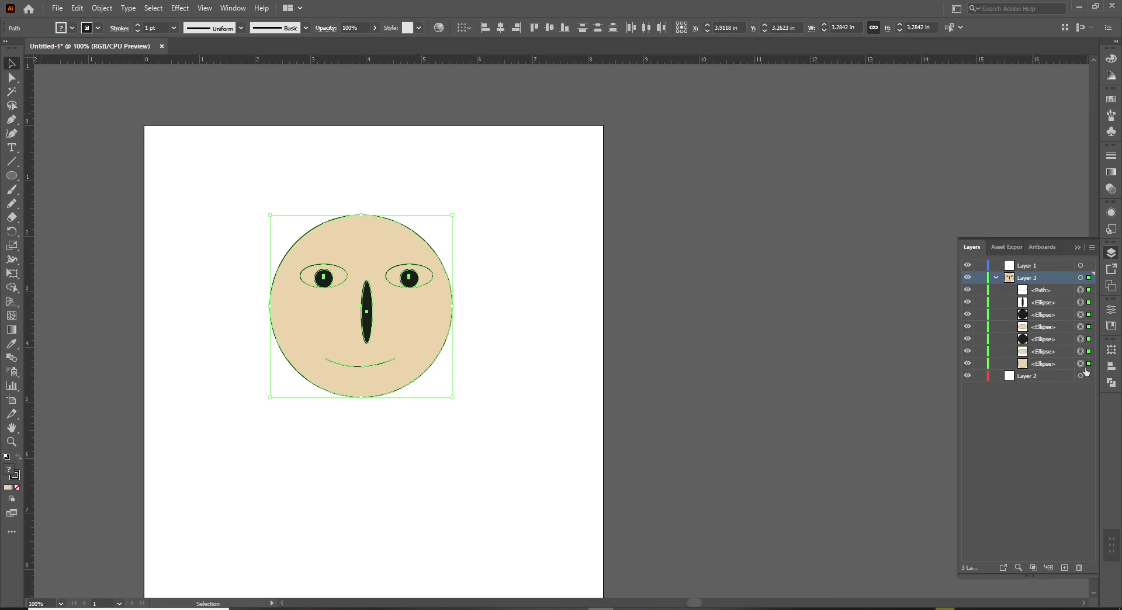
pyautogui.click(1088, 387)
pyautogui.click(1016, 377)
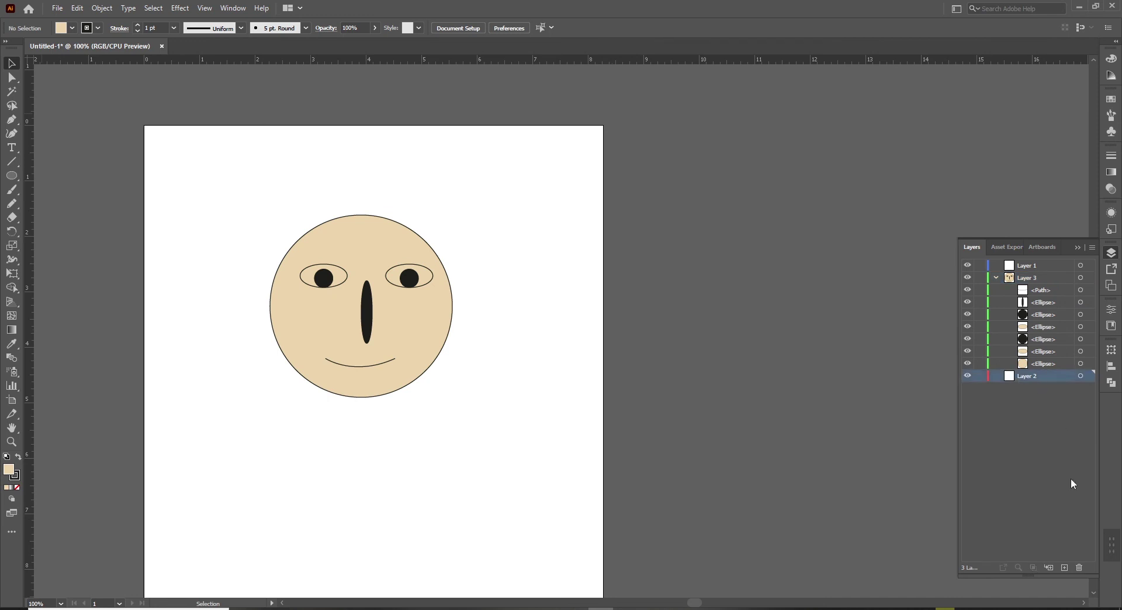
pyautogui.click(1078, 568)
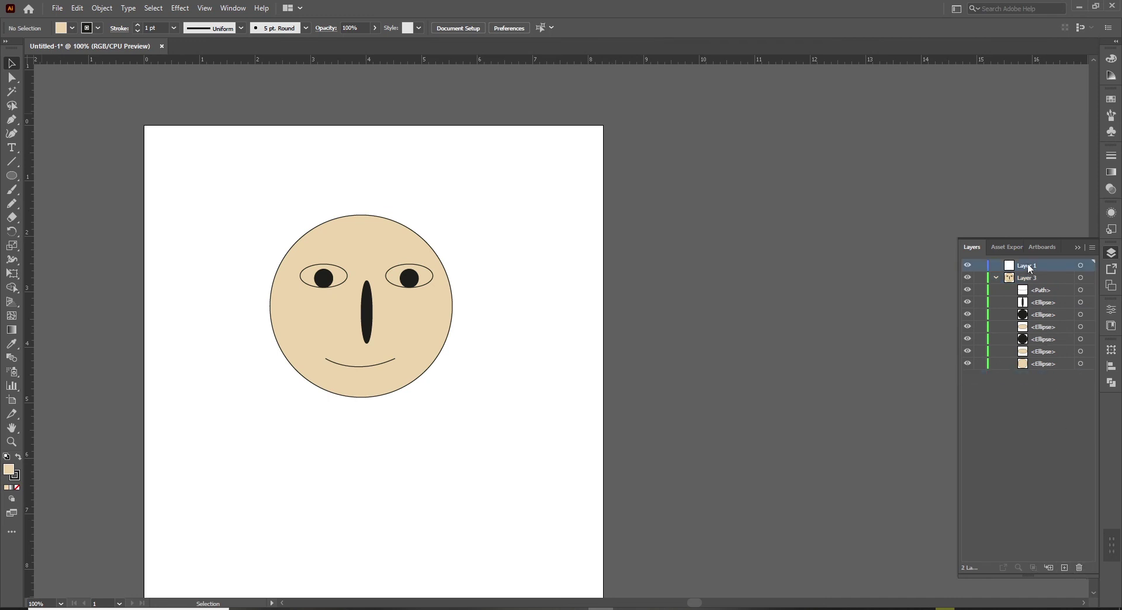
pyautogui.click(1079, 567)
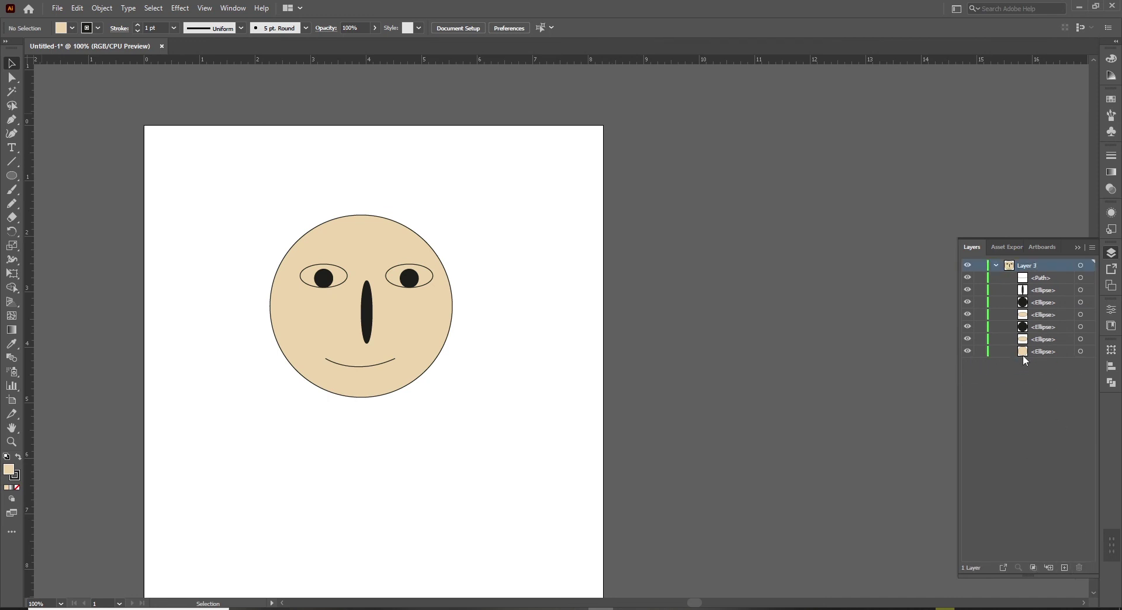
# - Examine the objects listed in Layer 3, selecting the right-hand pupil to find its entry
pyautogui.click(997, 265)
pyautogui.click(997, 265)
pyautogui.click(410, 281)
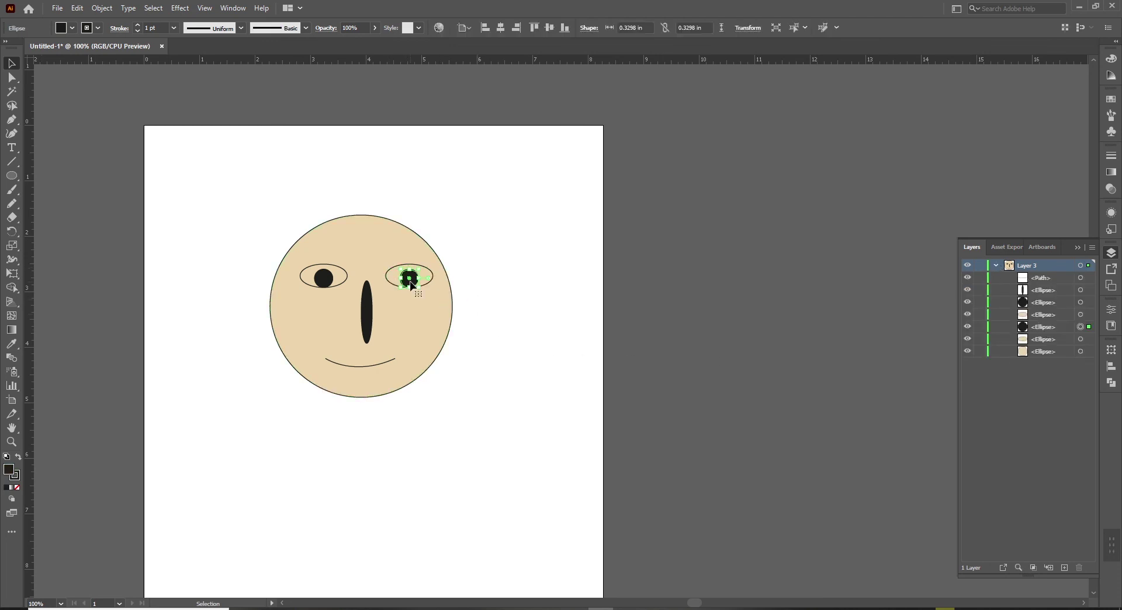
pyautogui.click(517, 347)
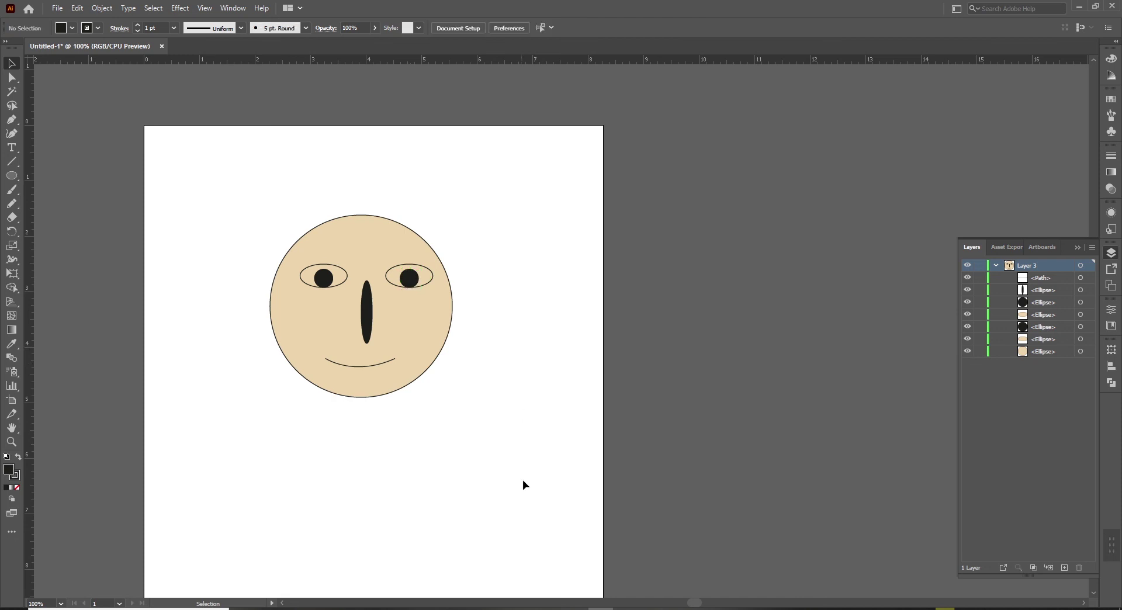
# - Select the whole face and distribute its objects cumulatively with Release to Layers (Build)
pyautogui.moveTo(230, 167); pyautogui.dragTo(264, 261)
pyautogui.hotkey('ctrl', 'a')
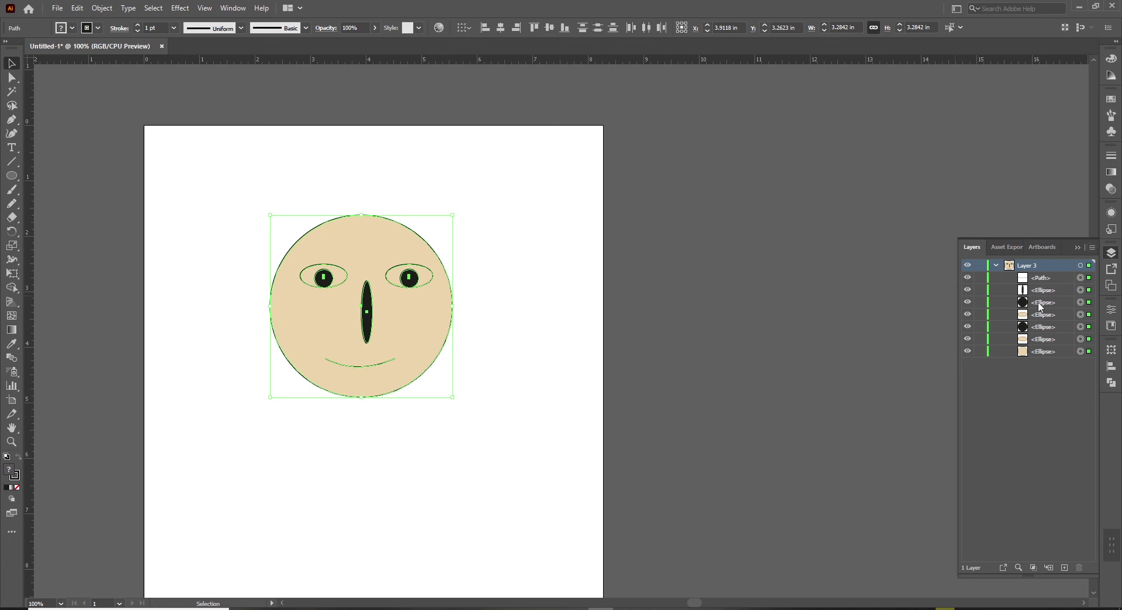
pyautogui.click(1091, 247)
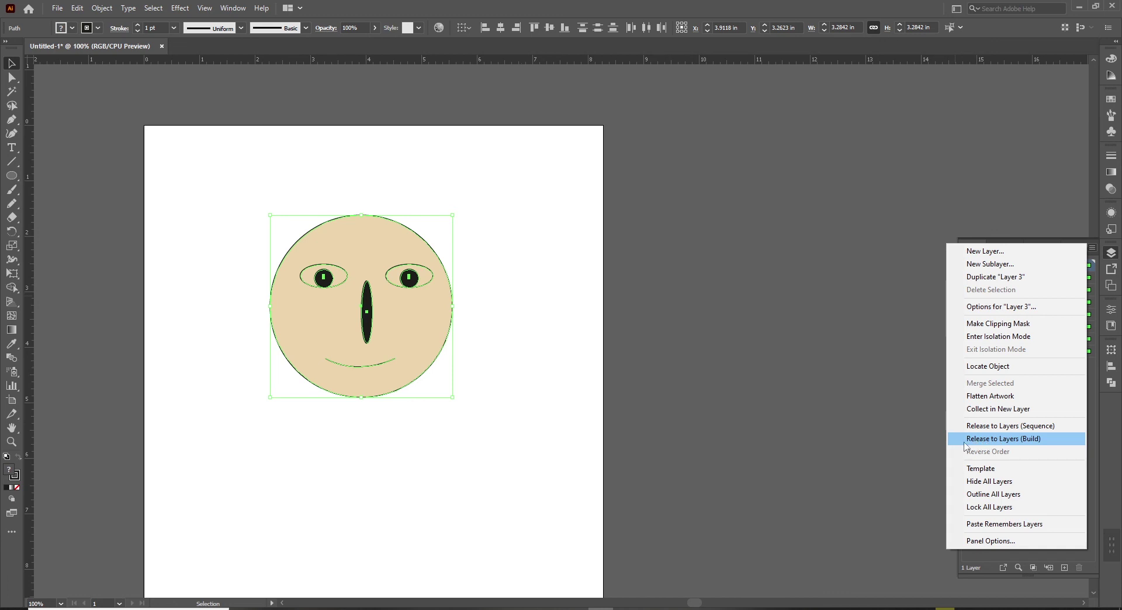
pyautogui.click(1054, 442)
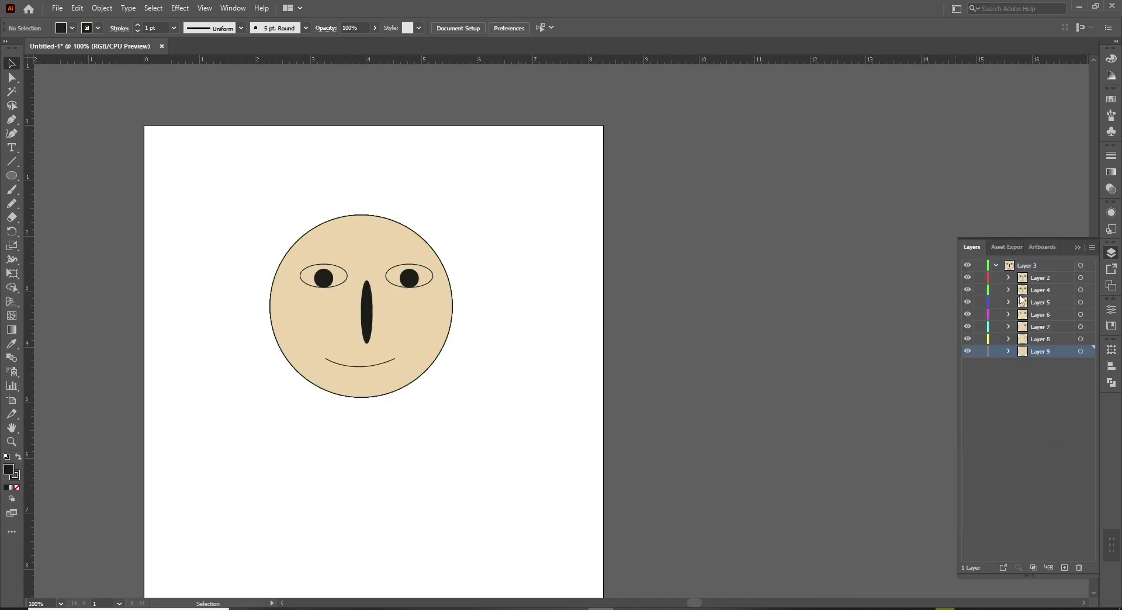
# - Toggle the visibility of Layer 9 and Layer 8 and select the artwork on Layer 2 to inspect the released layers
pyautogui.click(967, 351)
pyautogui.click(968, 339)
pyautogui.click(967, 351)
pyautogui.click(968, 339)
pyautogui.click(1089, 279)
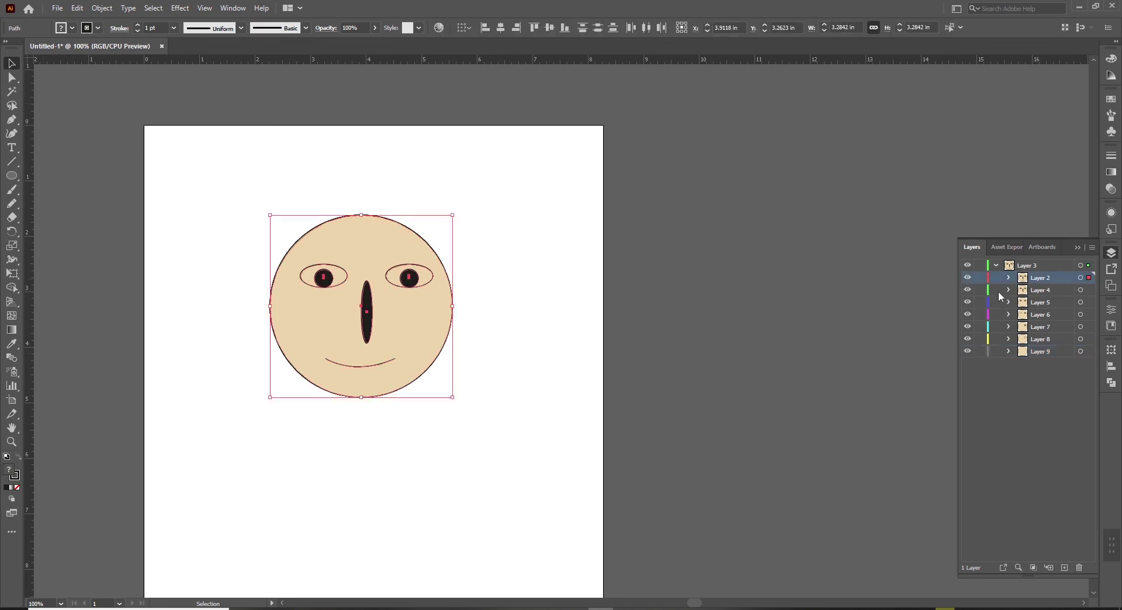
# - Hide Layers 2, 4, 5, 6, 7 and 8 one after another until only Layer 9 is displayed
pyautogui.click(968, 280)
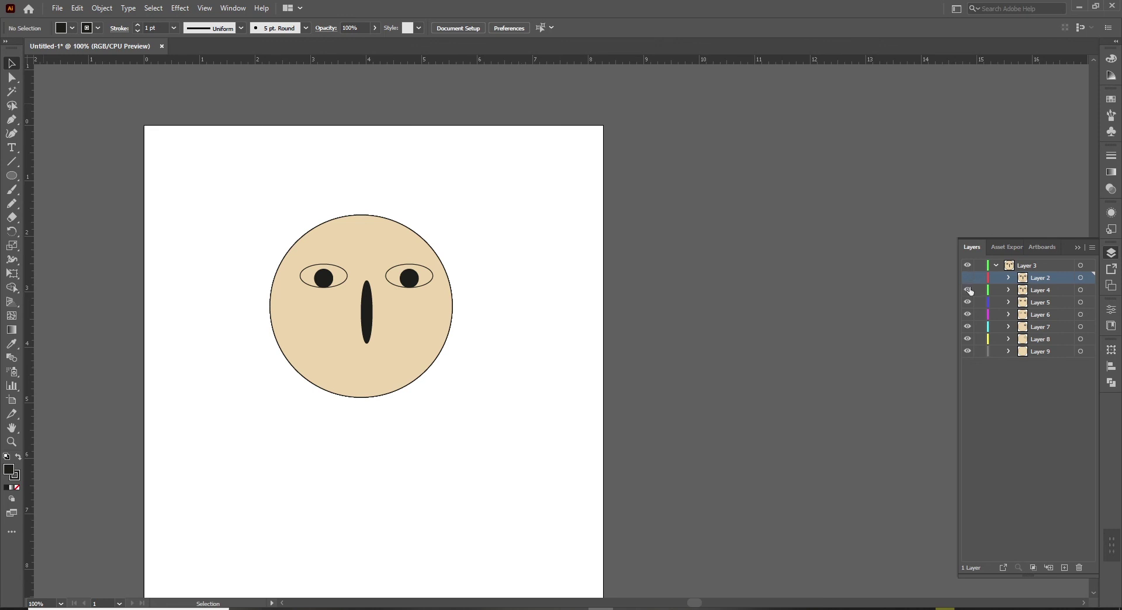
pyautogui.click(968, 289)
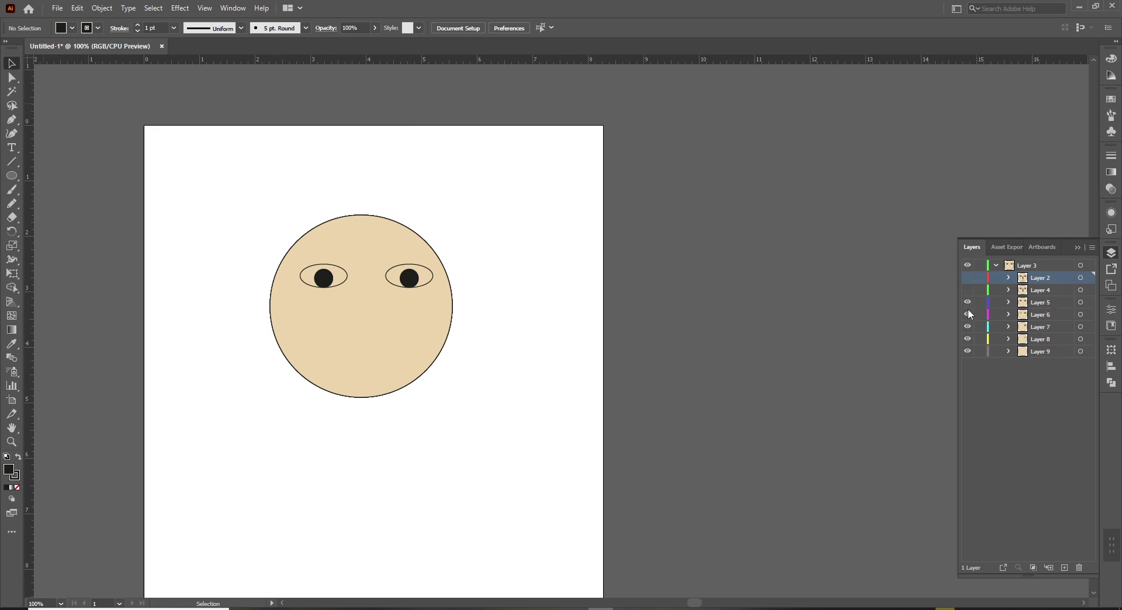
pyautogui.click(968, 304)
pyautogui.click(967, 316)
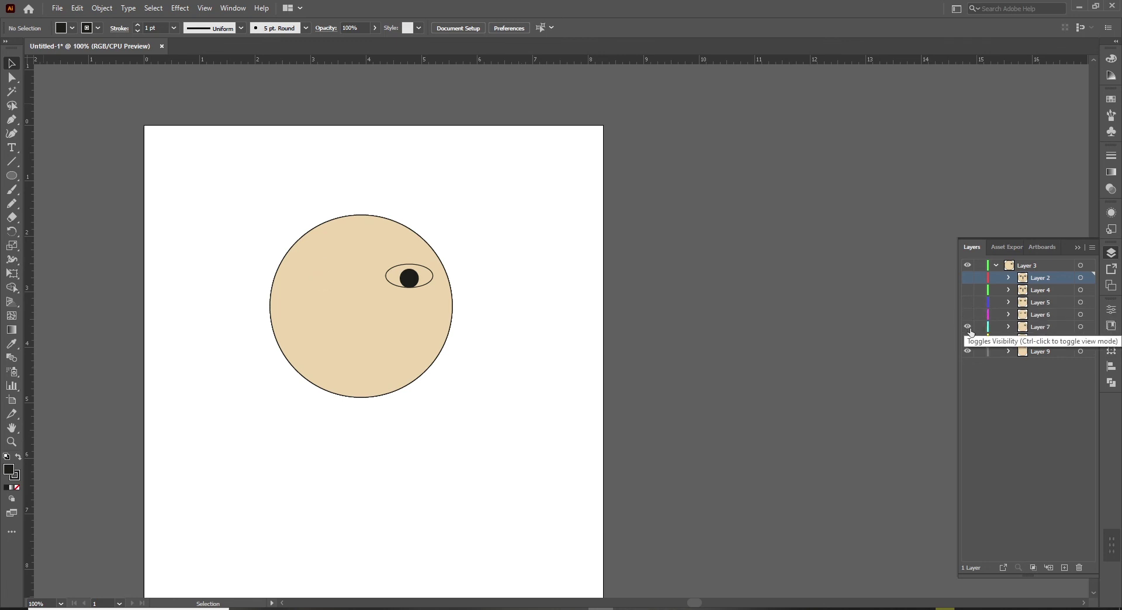
pyautogui.click(967, 328)
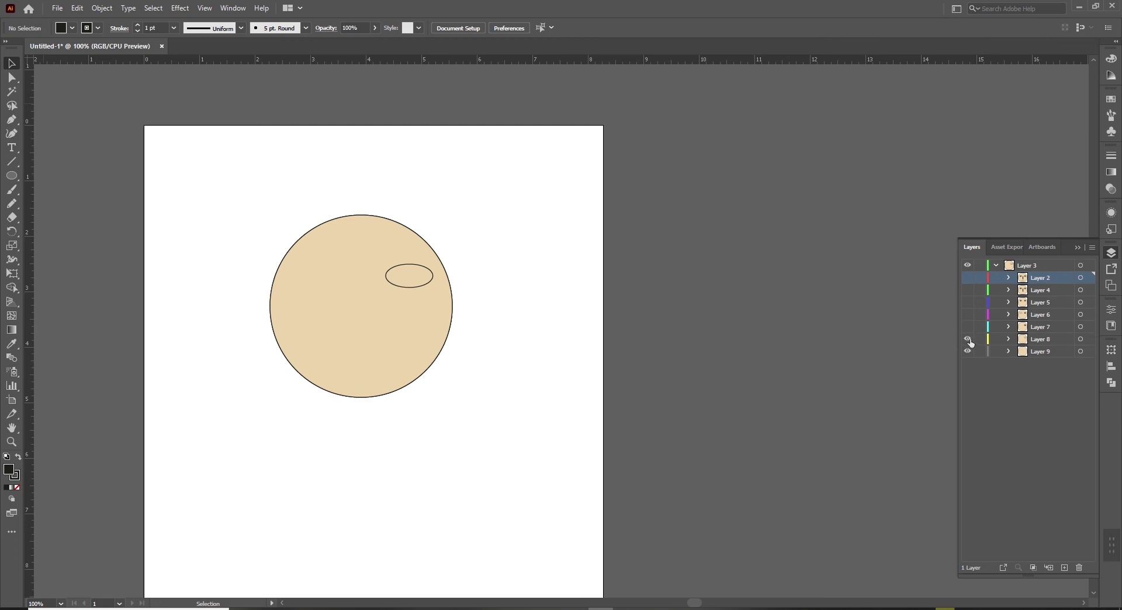
pyautogui.click(968, 330)
pyautogui.click(967, 340)
pyautogui.click(967, 351)
pyautogui.click(967, 351)
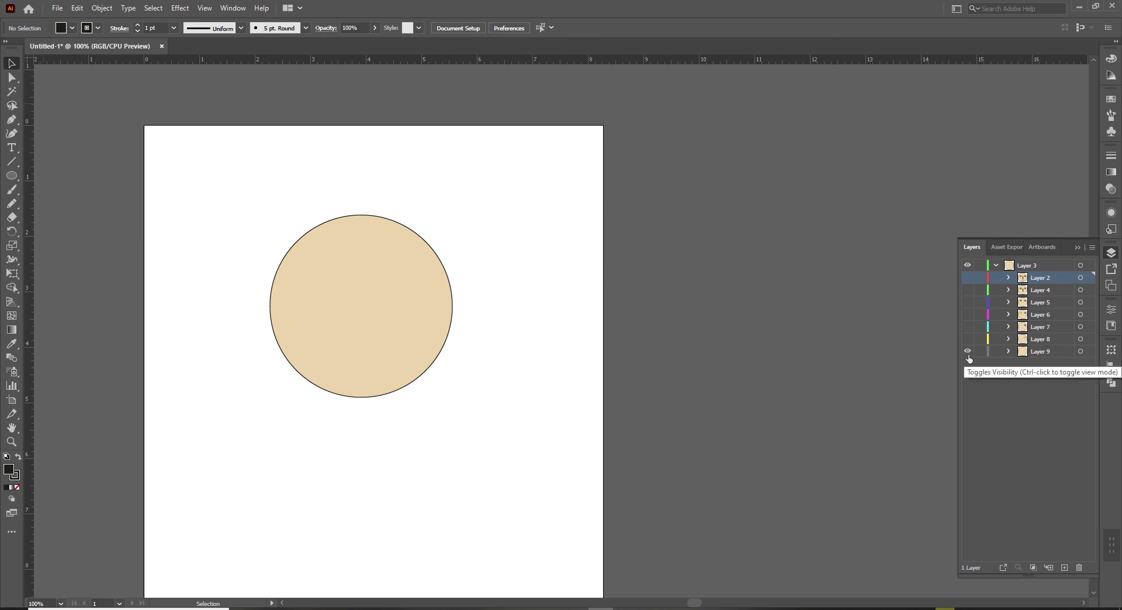
# - Show Layers 8, 7, 6, 5, 4 and 2 again one by one to rebuild the face
pyautogui.click(968, 340)
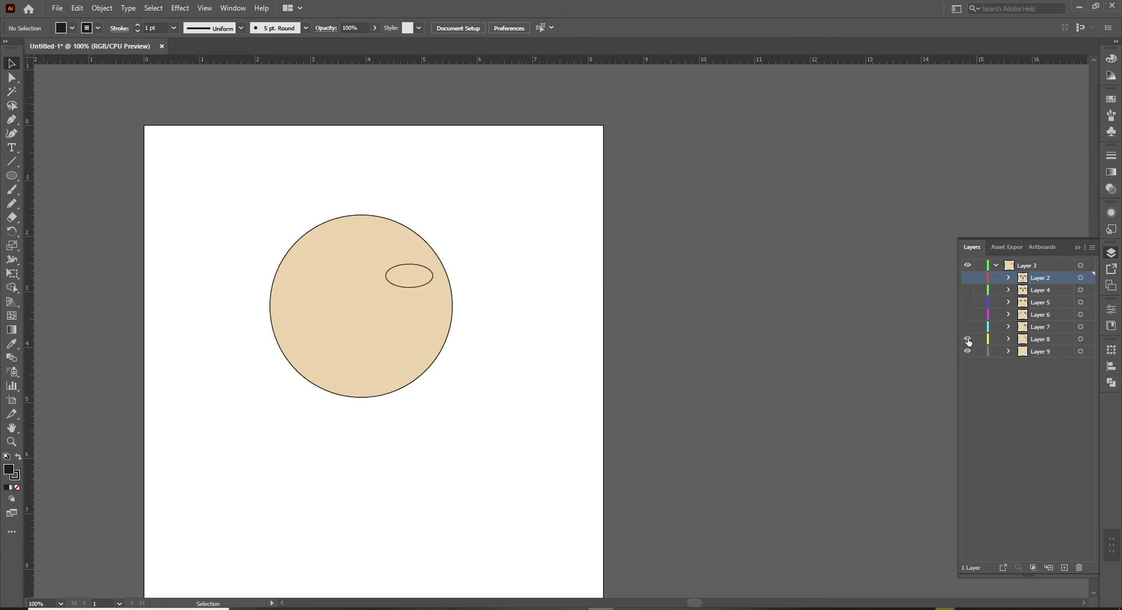
pyautogui.click(967, 328)
pyautogui.click(967, 315)
pyautogui.click(968, 303)
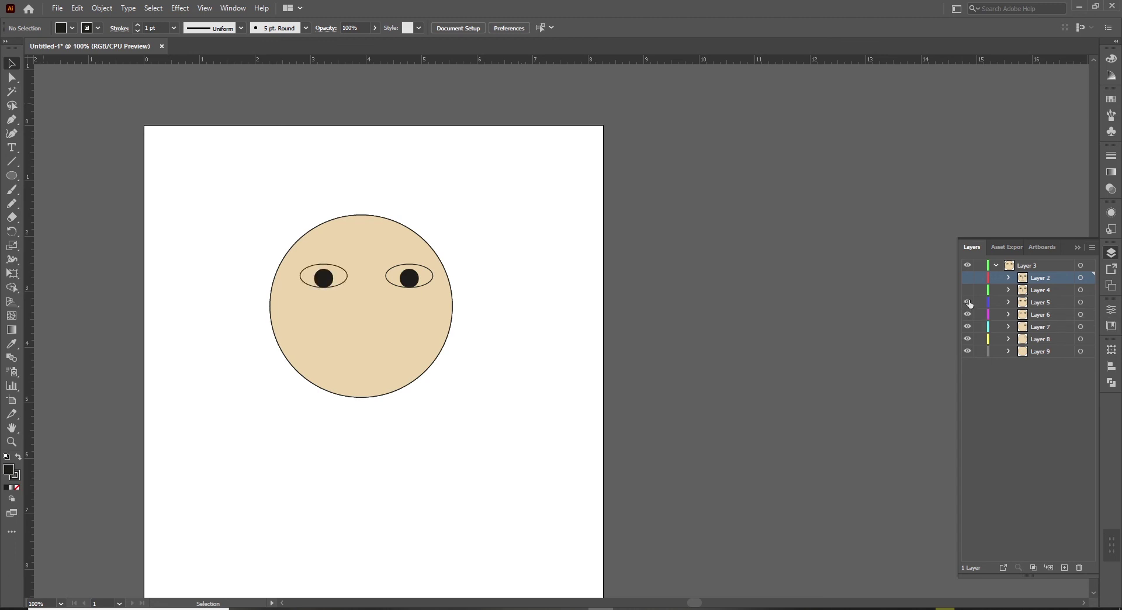
pyautogui.click(968, 291)
pyautogui.click(968, 277)
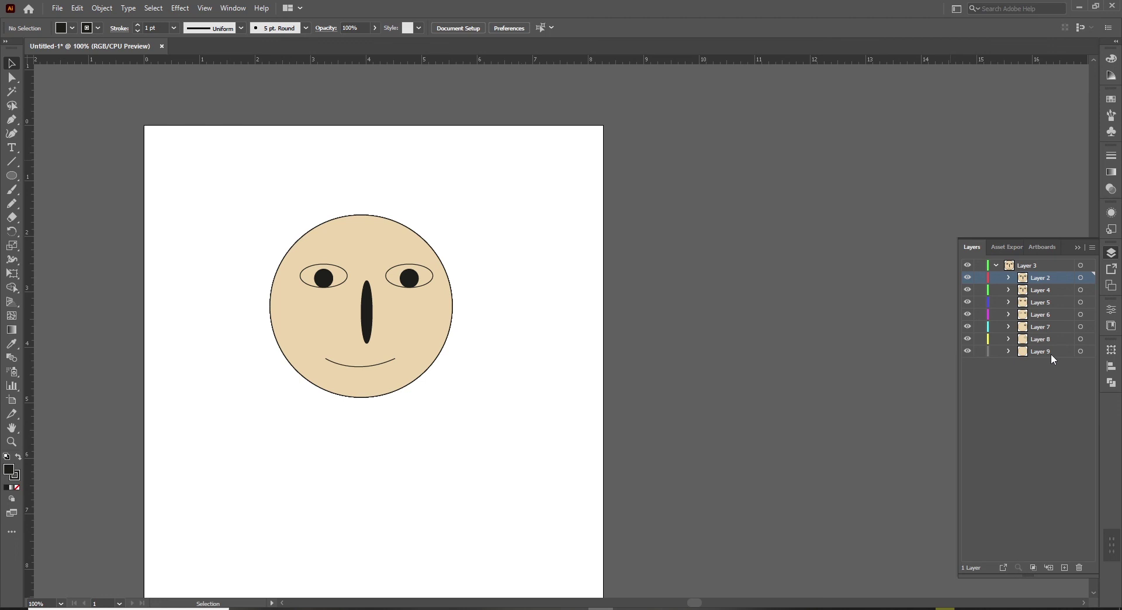
# - Undo the visibility changes and the Release to Layers (Build), keeping the individual objects in Layer 3 and Layer 1 deleted
pyautogui.hotkey('ctrl', 'z')
pyautogui.hotkey('ctrl', 'z')
pyautogui.hotkey('ctrl', 'z')
pyautogui.hotkey('ctrl', 'z')
pyautogui.hotkey('ctrl', 'z')
pyautogui.hotkey('ctrl', 'z')
pyautogui.hotkey('ctrl', 'shift', 'z')
pyautogui.hotkey('ctrl', 'shift', 'z')
pyautogui.hotkey('ctrl', 'shift', 'z')
pyautogui.hotkey('ctrl', 'z')
pyautogui.hotkey('ctrl', 'z')
pyautogui.hotkey('ctrl', 'z')
pyautogui.hotkey('ctrl', 'z')
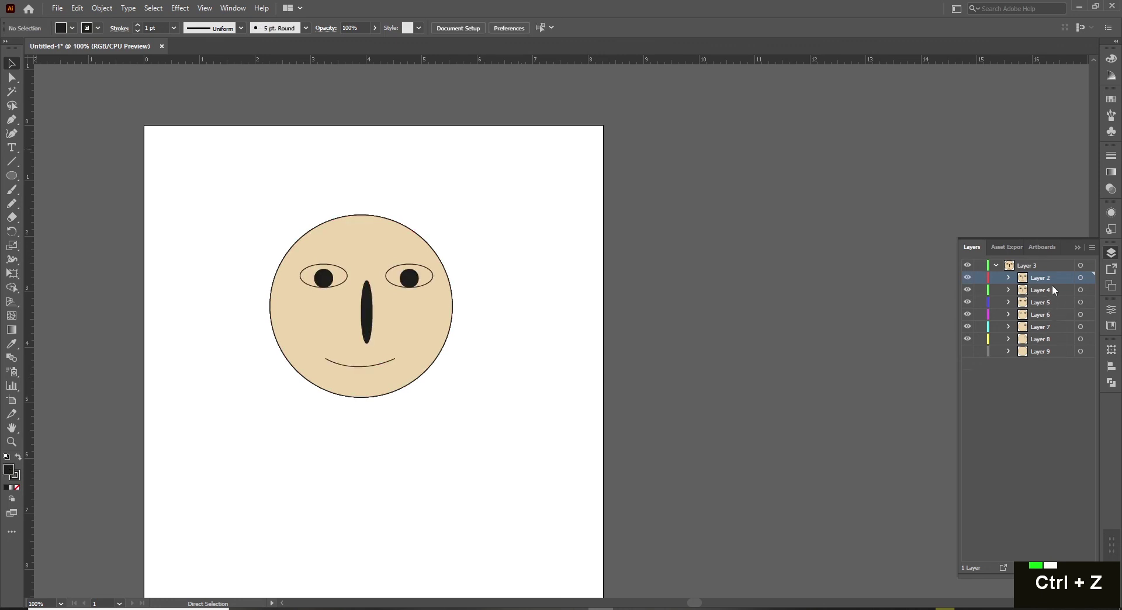
pyautogui.hotkey('ctrl', 'z')
pyautogui.hotkey('ctrl', 'z')
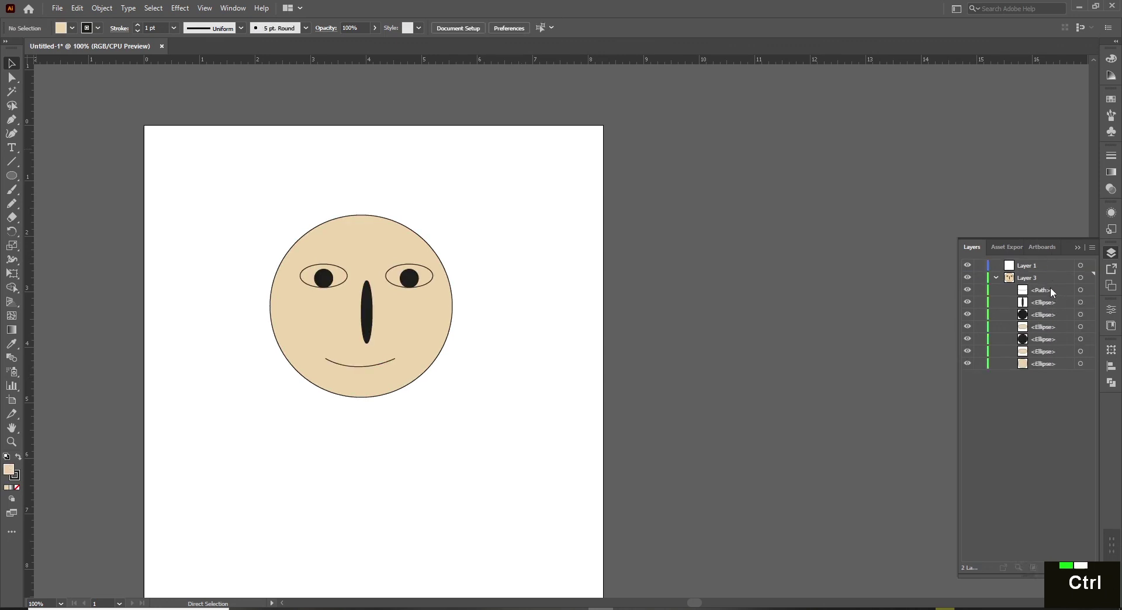
pyautogui.hotkey('ctrl', 'shift', 'z')
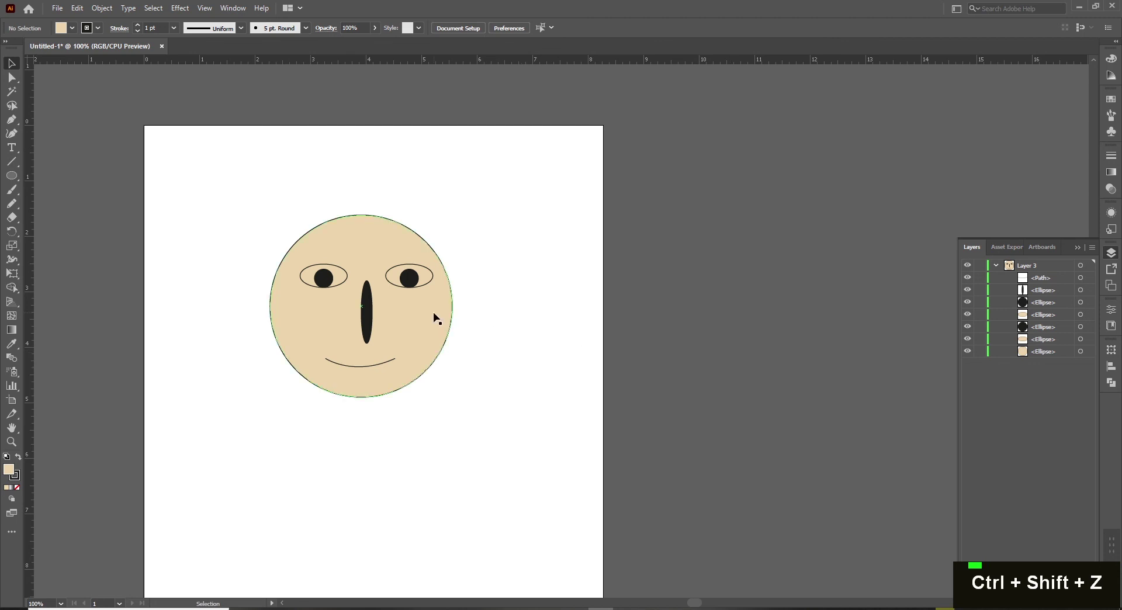
# - Select all of Layer 3's artwork, release it to separate layers in sequence and collapse Layer 3
pyautogui.click(996, 265)
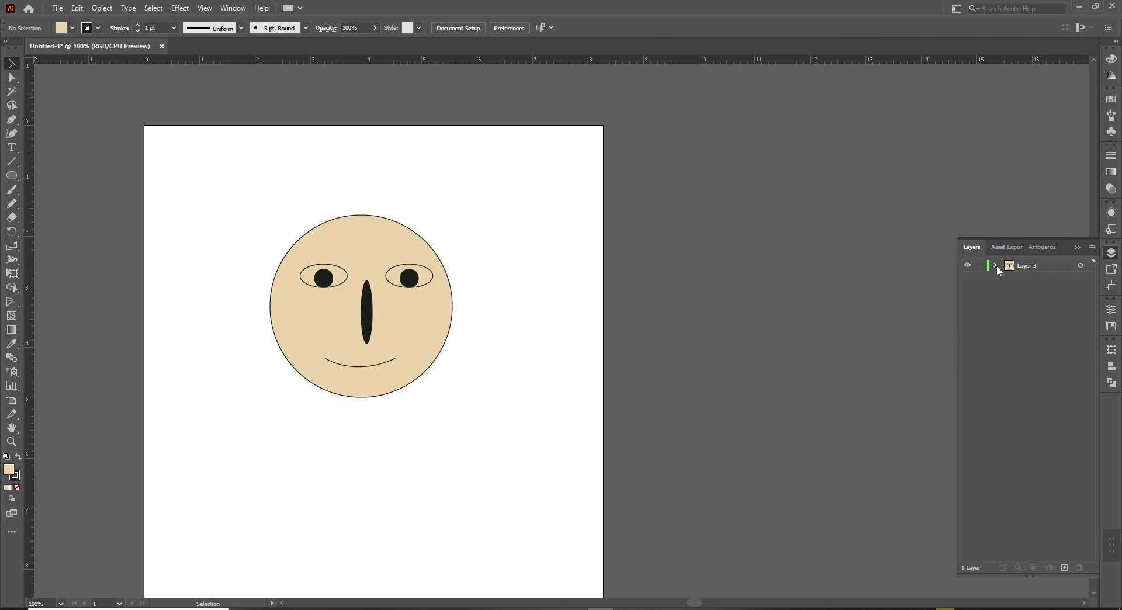
pyautogui.click(1034, 266)
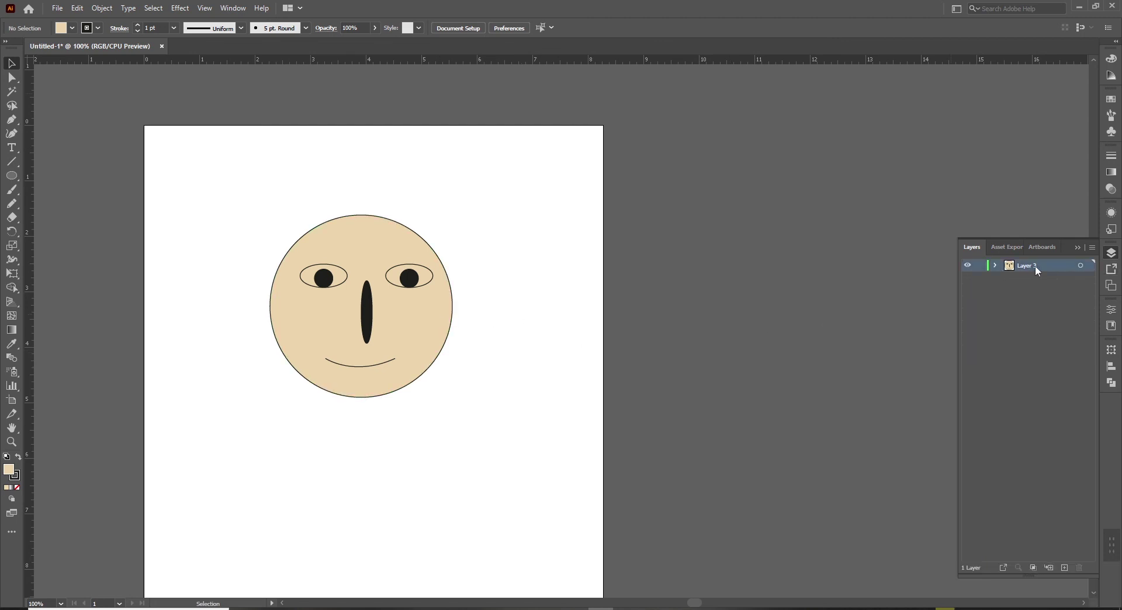
pyautogui.click(1080, 266)
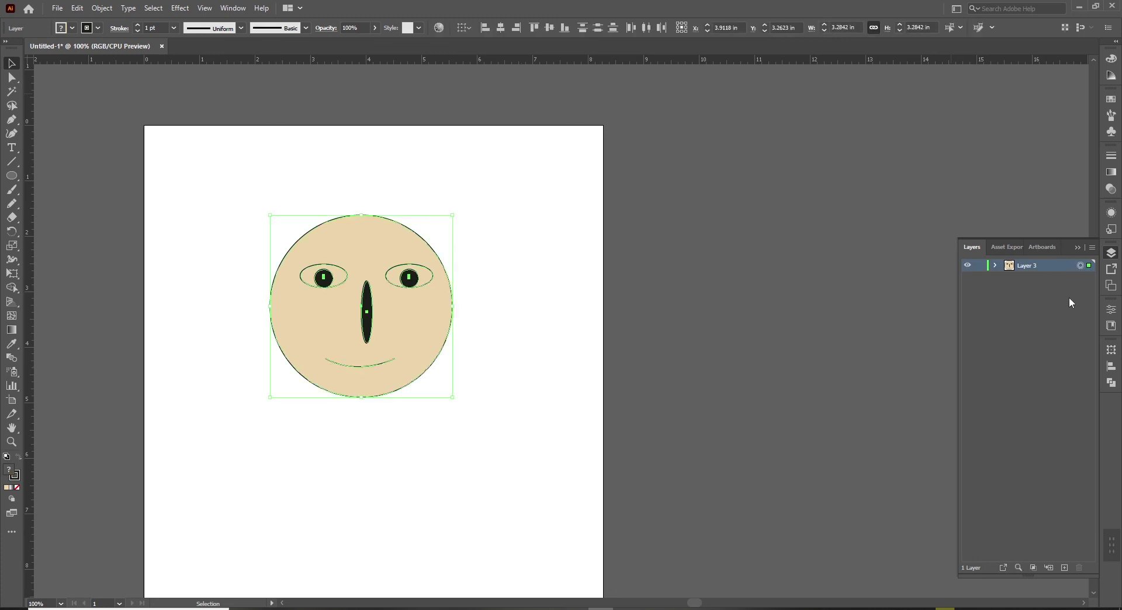
pyautogui.click(1092, 248)
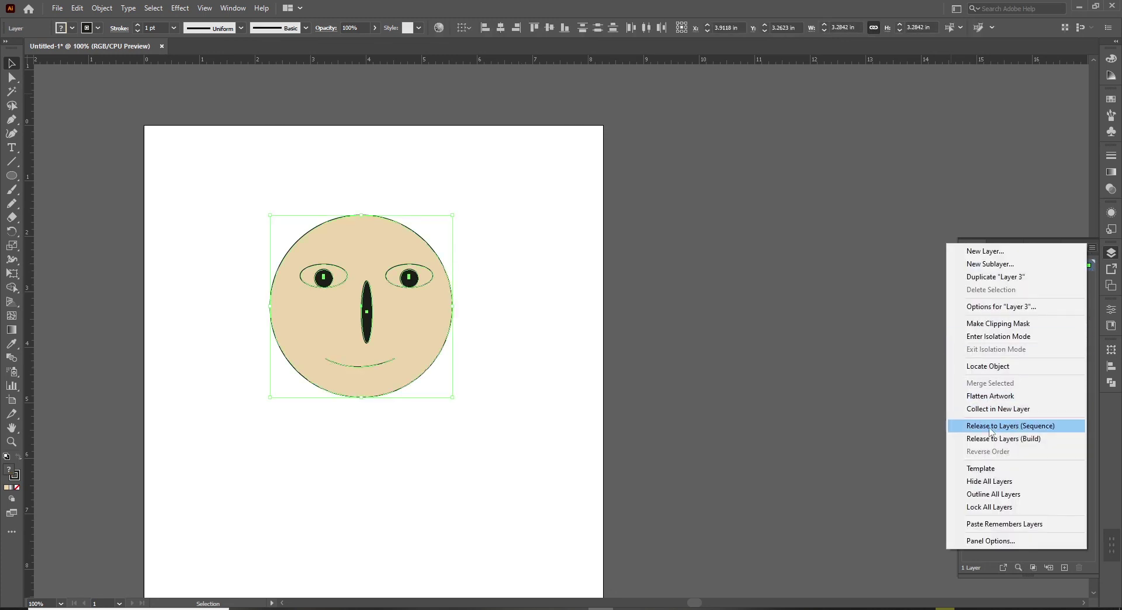
pyautogui.click(1032, 430)
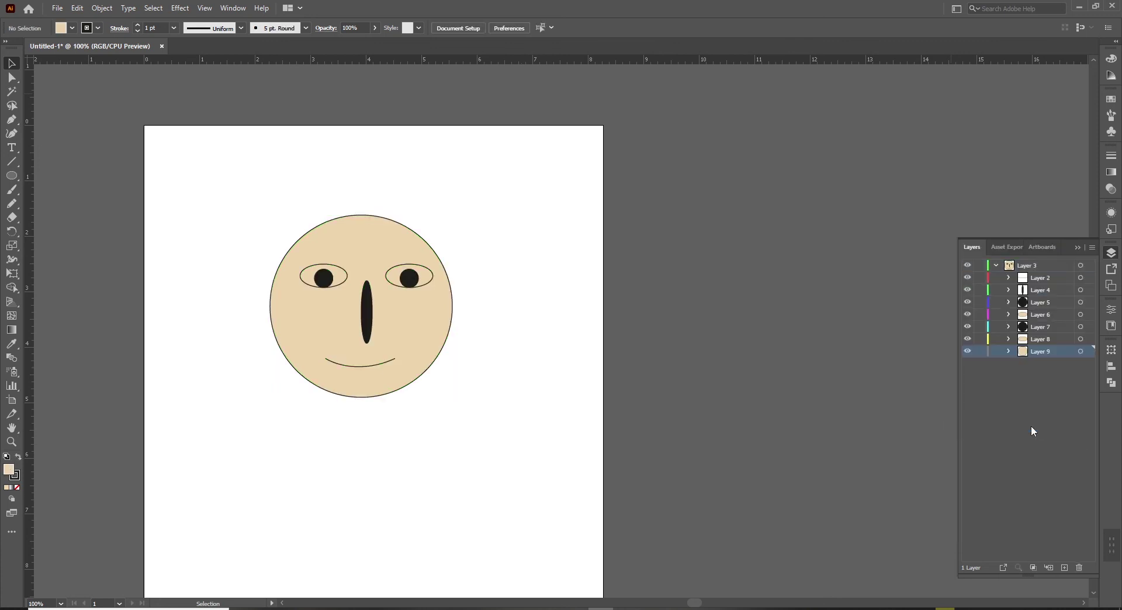
pyautogui.click(967, 277)
pyautogui.moveTo(967, 292)
pyautogui.mouseDown()
pyautogui.moveTo(964, 351)
pyautogui.moveTo(967, 281)
pyautogui.mouseUp()
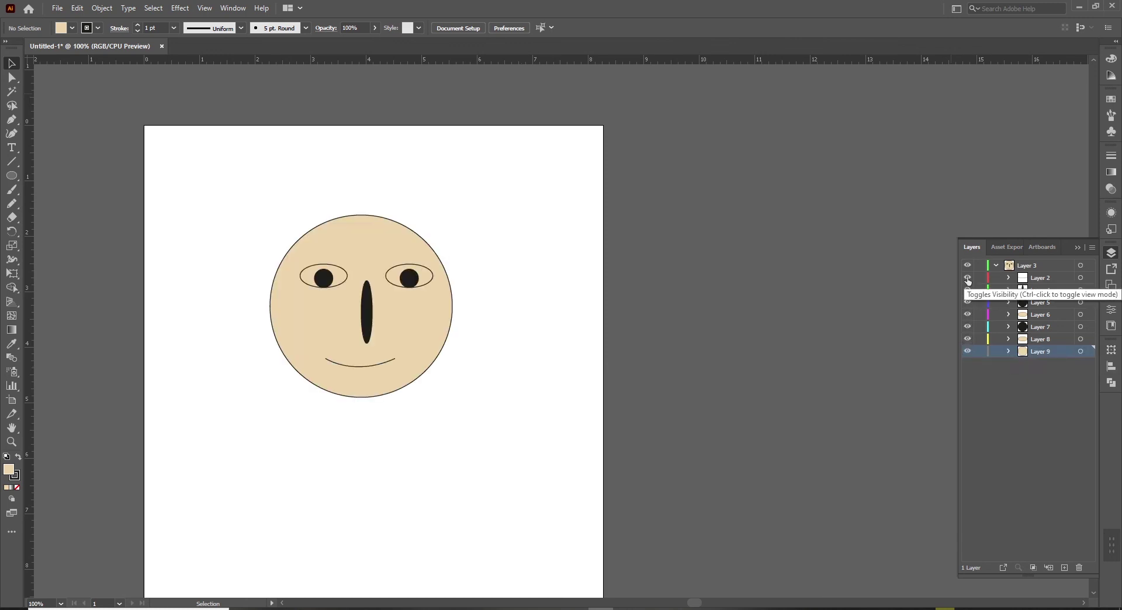
pyautogui.click(995, 266)
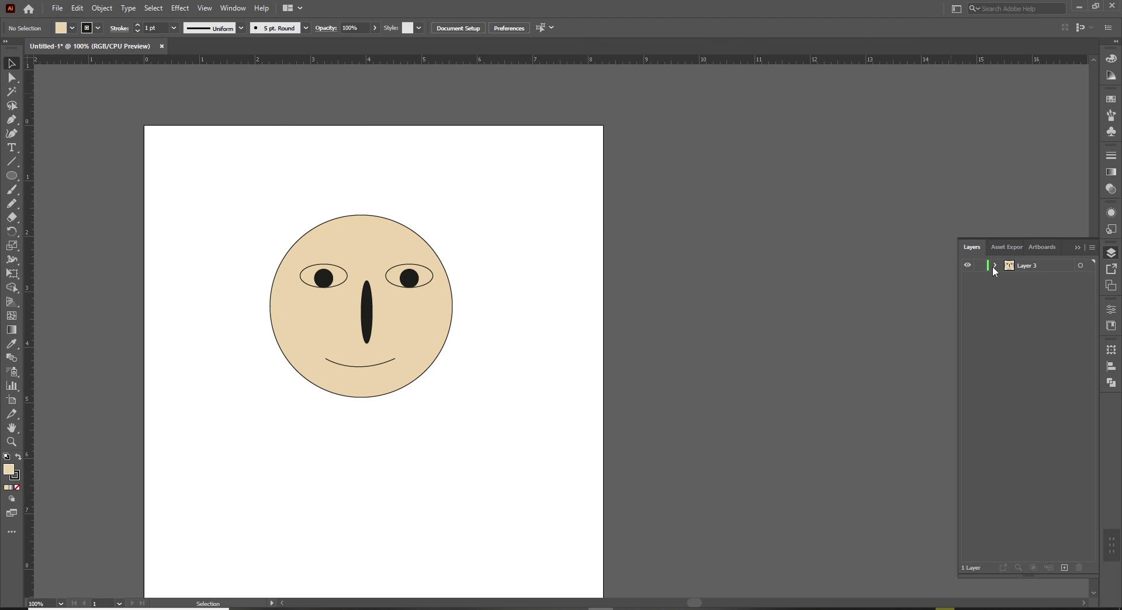
# - Start an Export As of the face drawing with Photoshop (*.PSD) as the file format
pyautogui.click(57, 8)
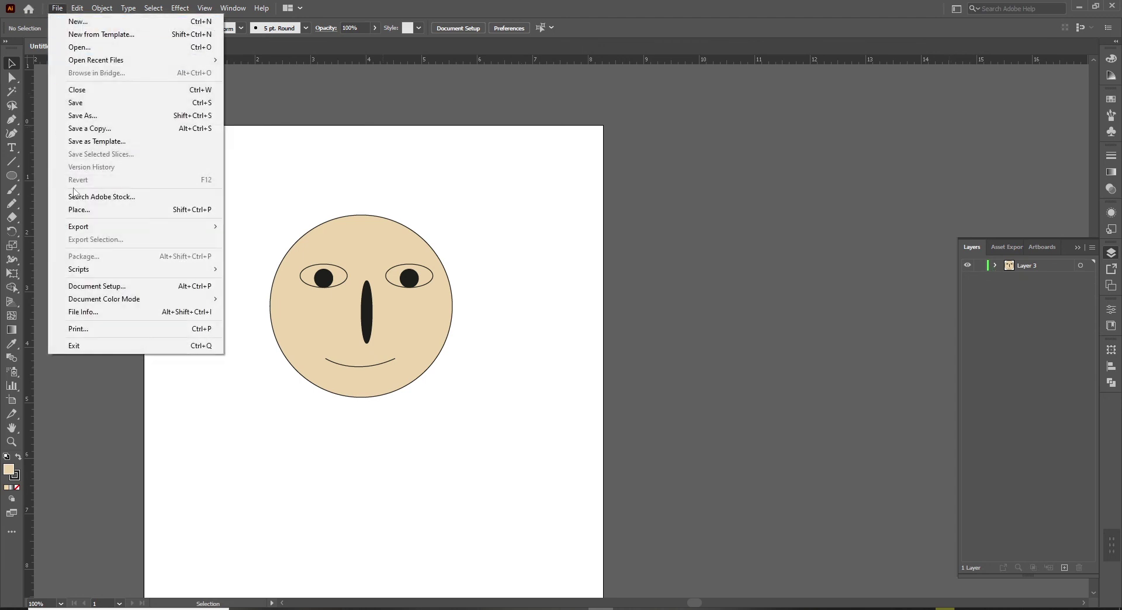
pyautogui.moveTo(108, 228)
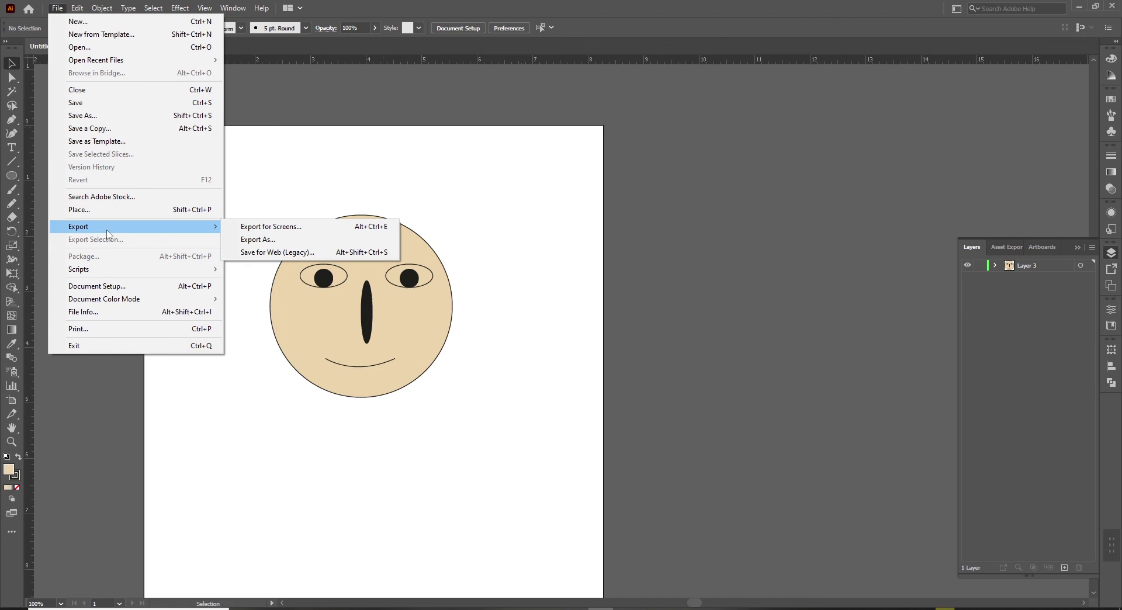
pyautogui.click(270, 240)
pyautogui.click(151, 270)
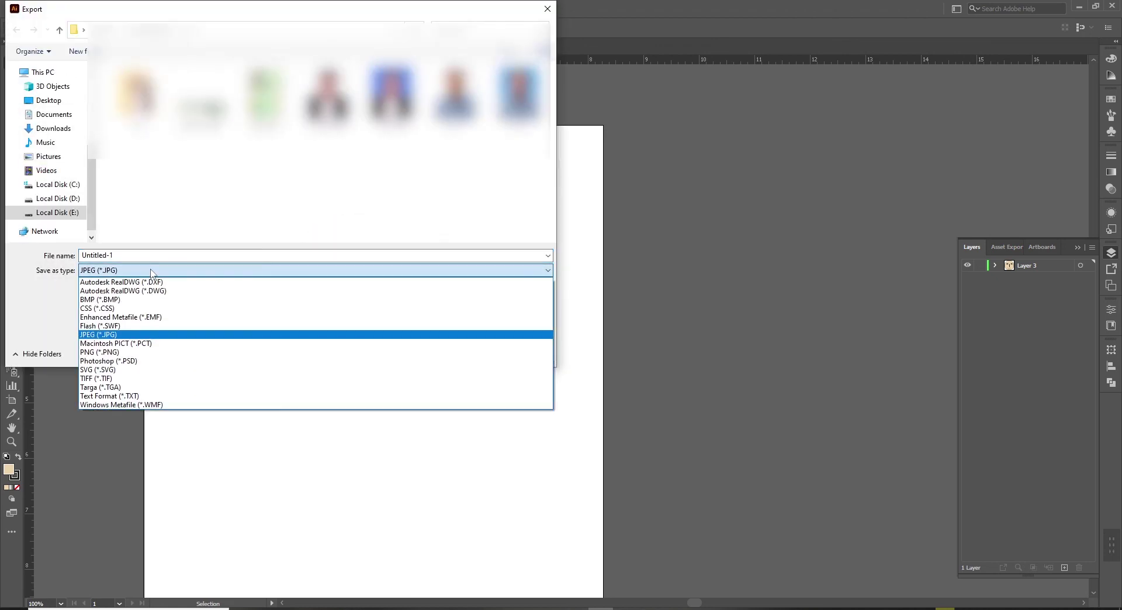
pyautogui.click(159, 360)
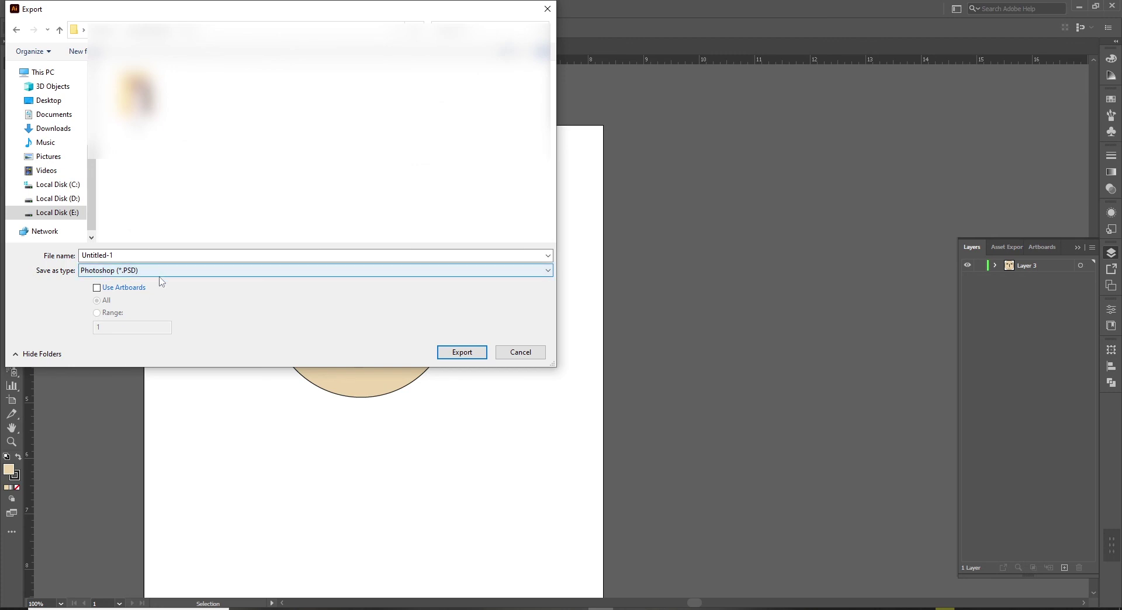
# - Export the file to the Desktop under the name Face, using all artboards
pyautogui.scroll(4, 91, 193)
pyautogui.click(57, 94)
pyautogui.click(158, 255)
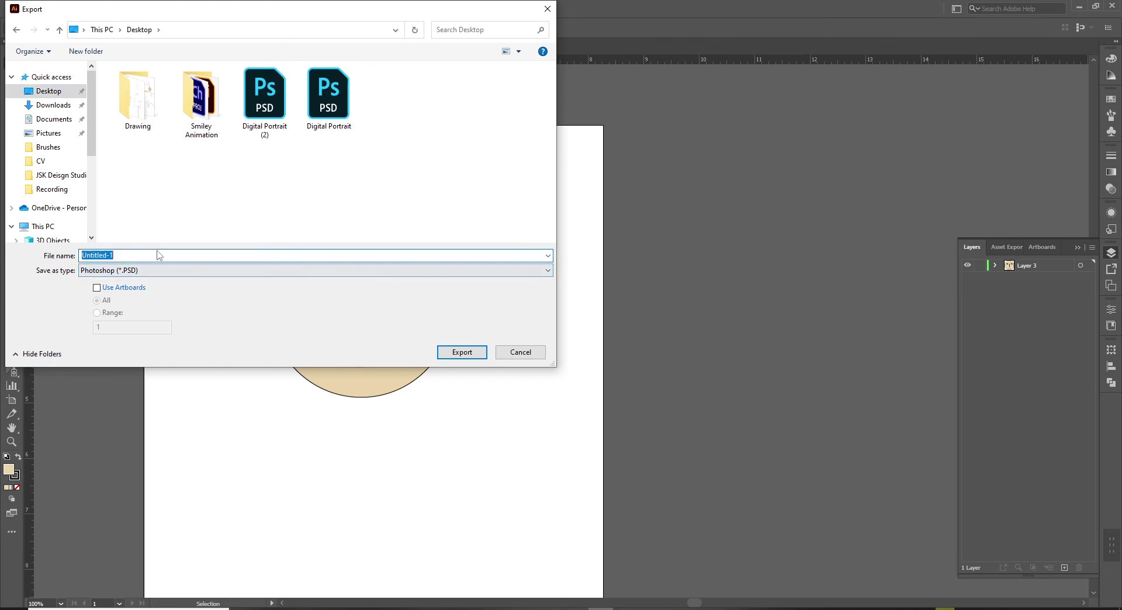
pyautogui.write('Face')
pyautogui.click(121, 290)
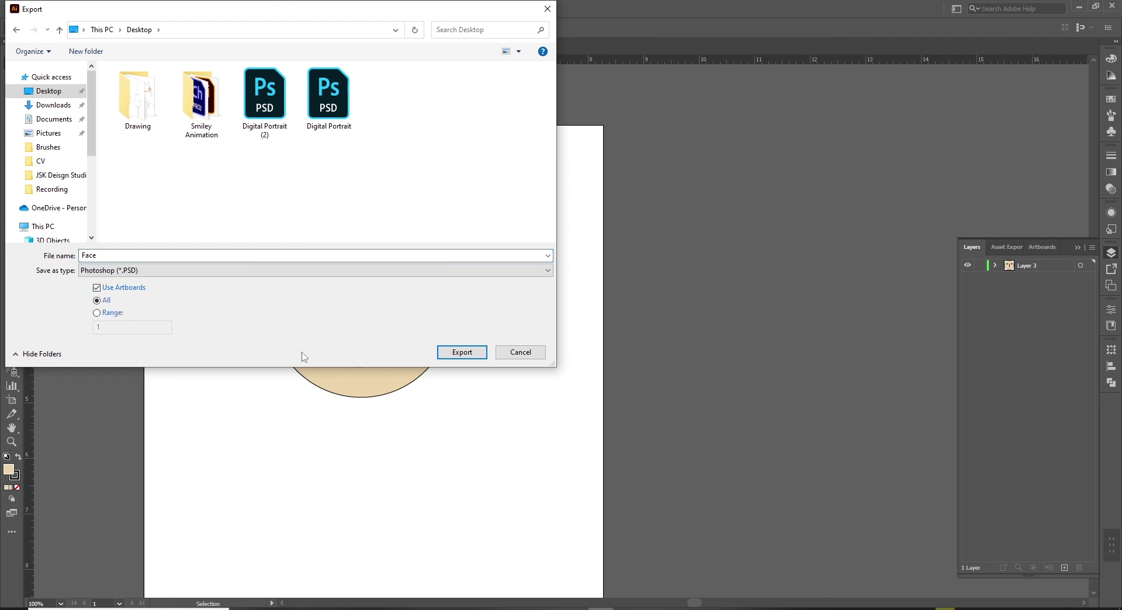
pyautogui.click(483, 356)
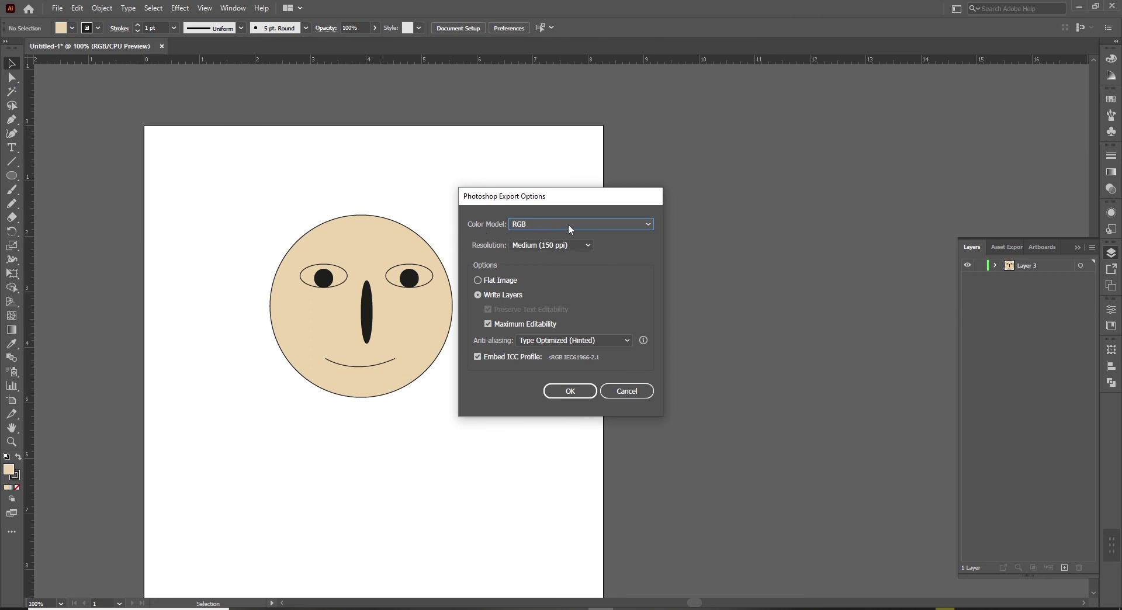
# - Keep the RGB color model, set the Photoshop export resolution to High (300 ppi) and confirm the export options
pyautogui.click(568, 225)
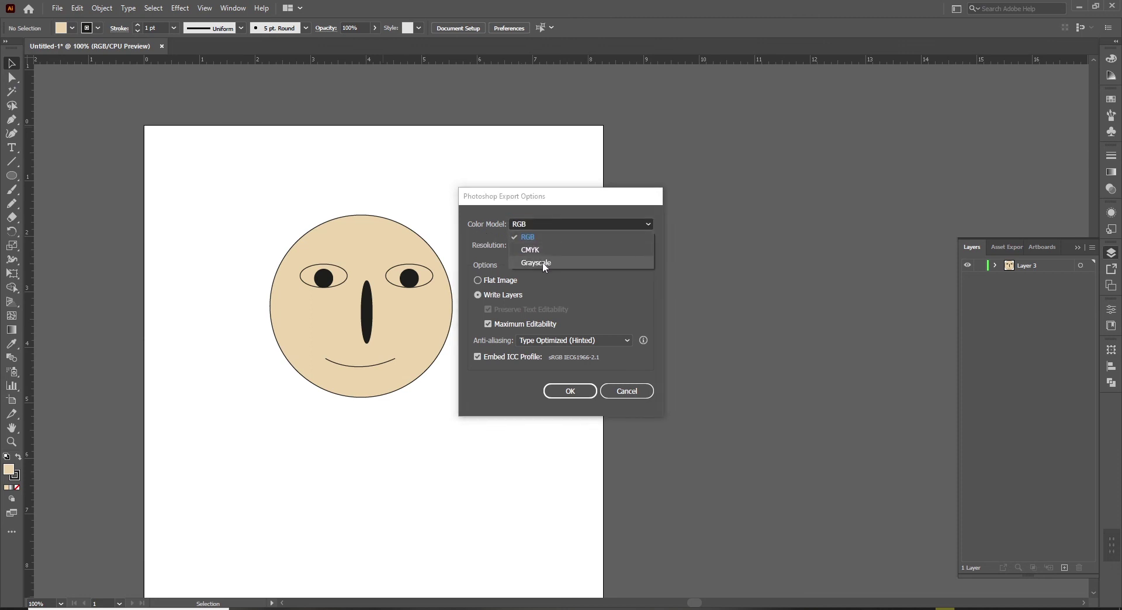
pyautogui.click(554, 223)
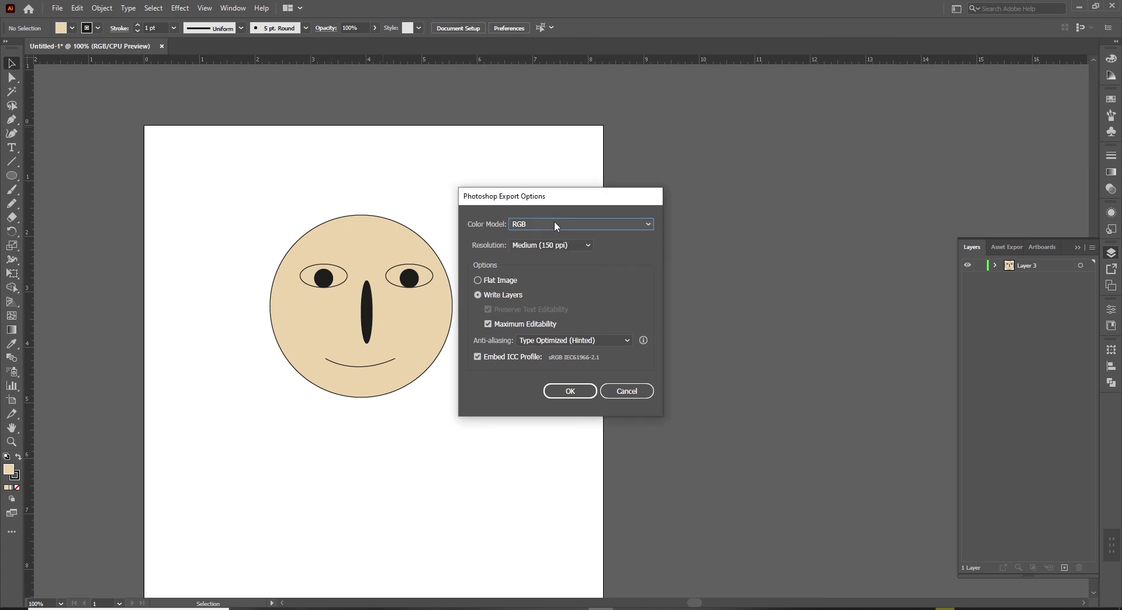
pyautogui.click(528, 245)
pyautogui.click(549, 283)
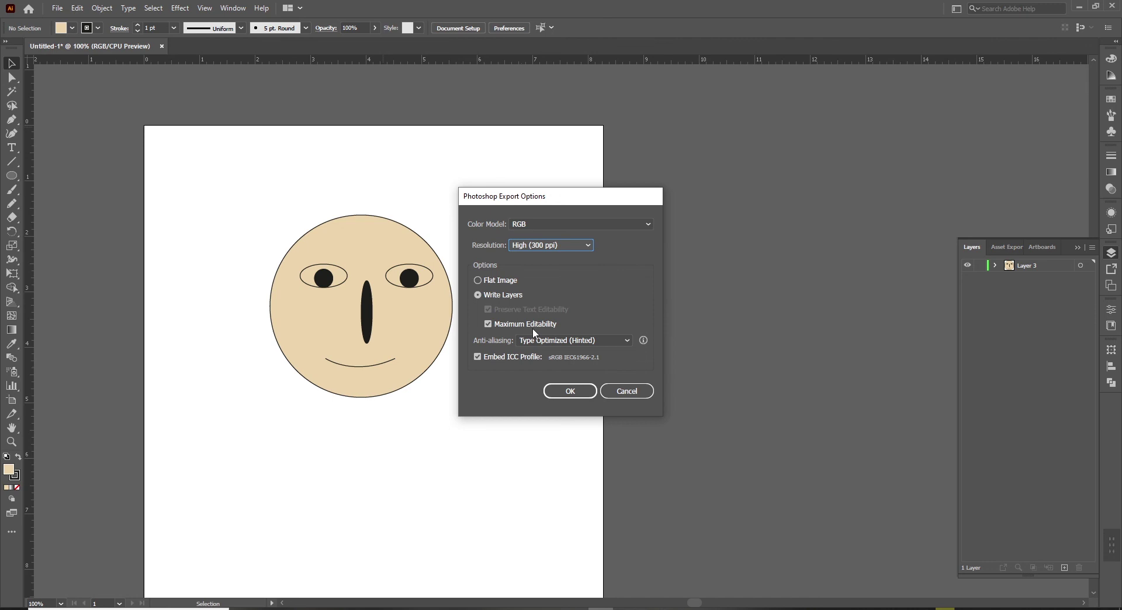
pyautogui.click(566, 391)
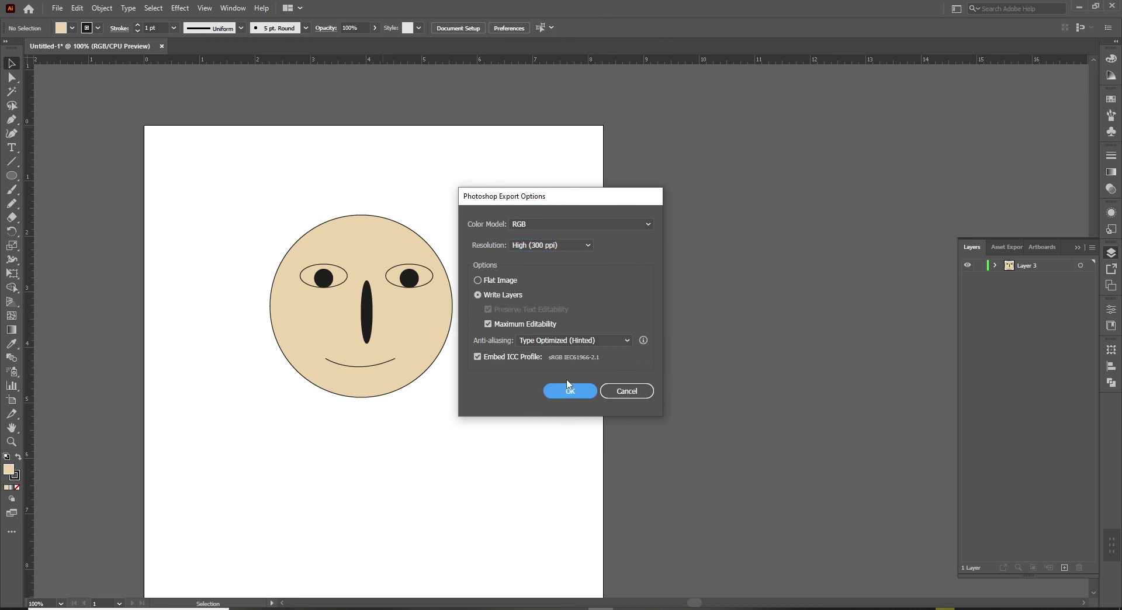